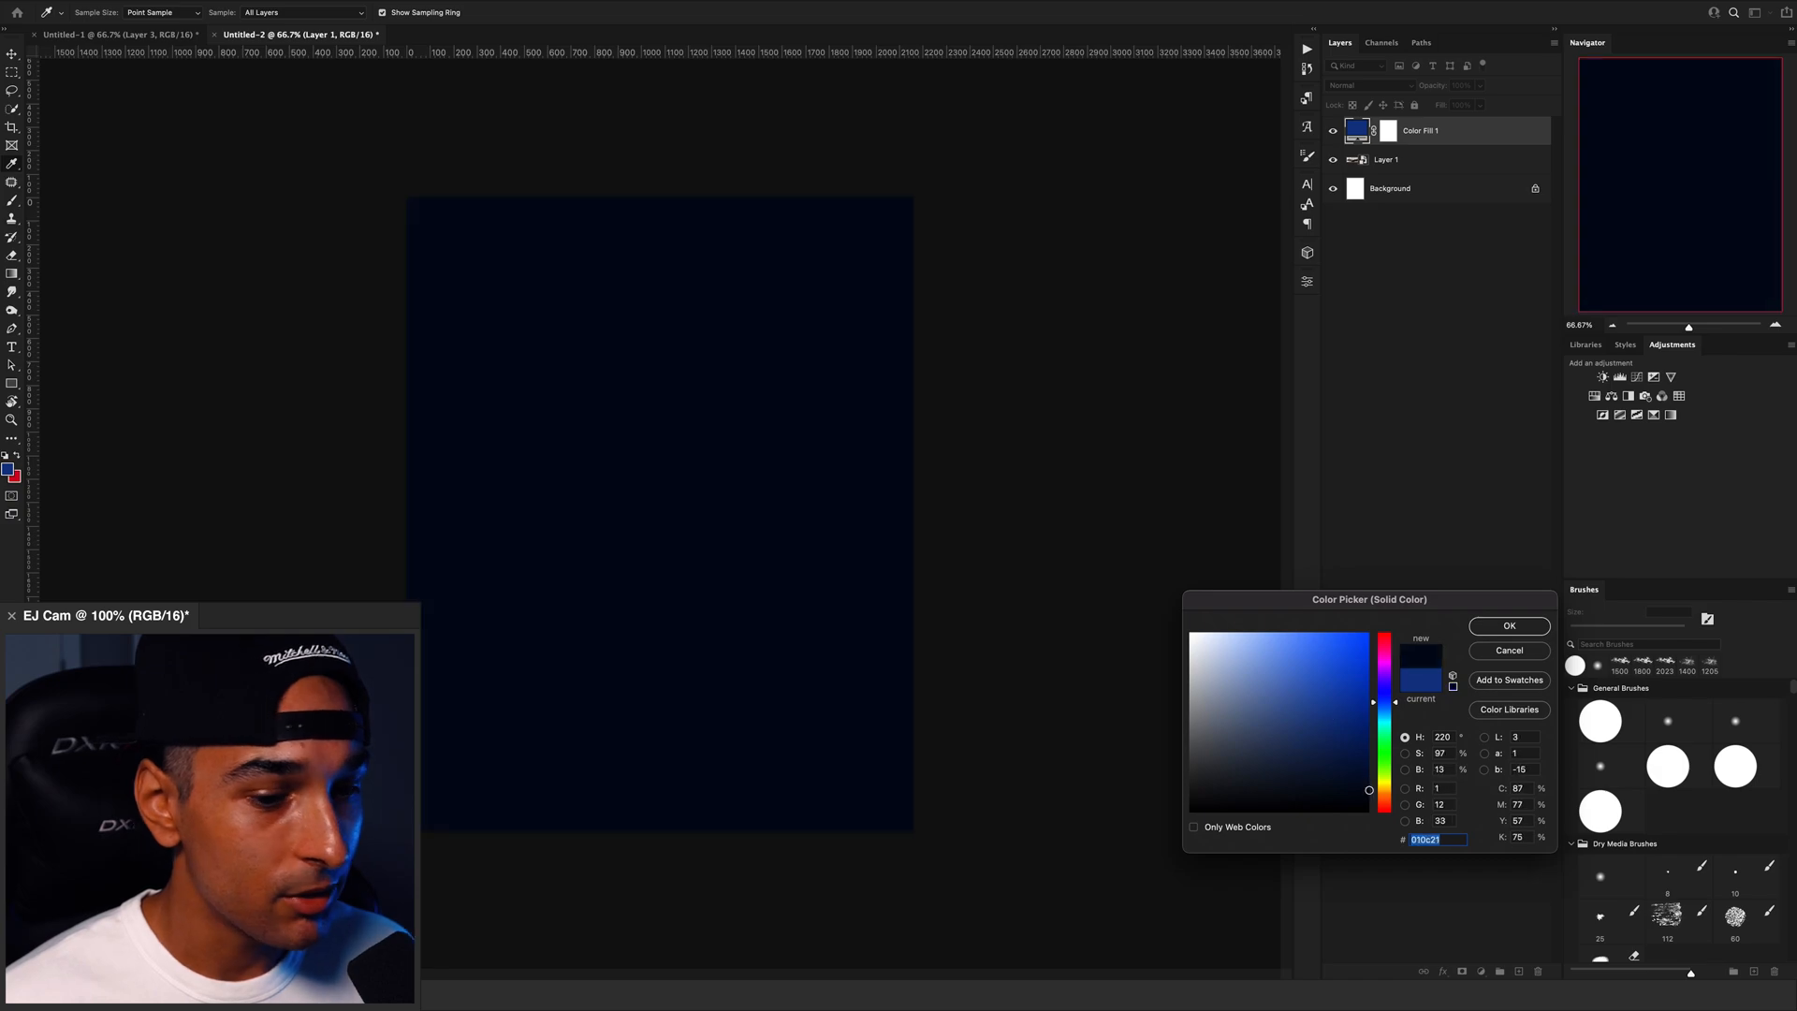
Step: Colour the solid fill near-black navy and reveal it in a V shape narrowing to the book by painting the starry bg mask with a soft brush
left_click_drag(1396, 712, 1396, 706)
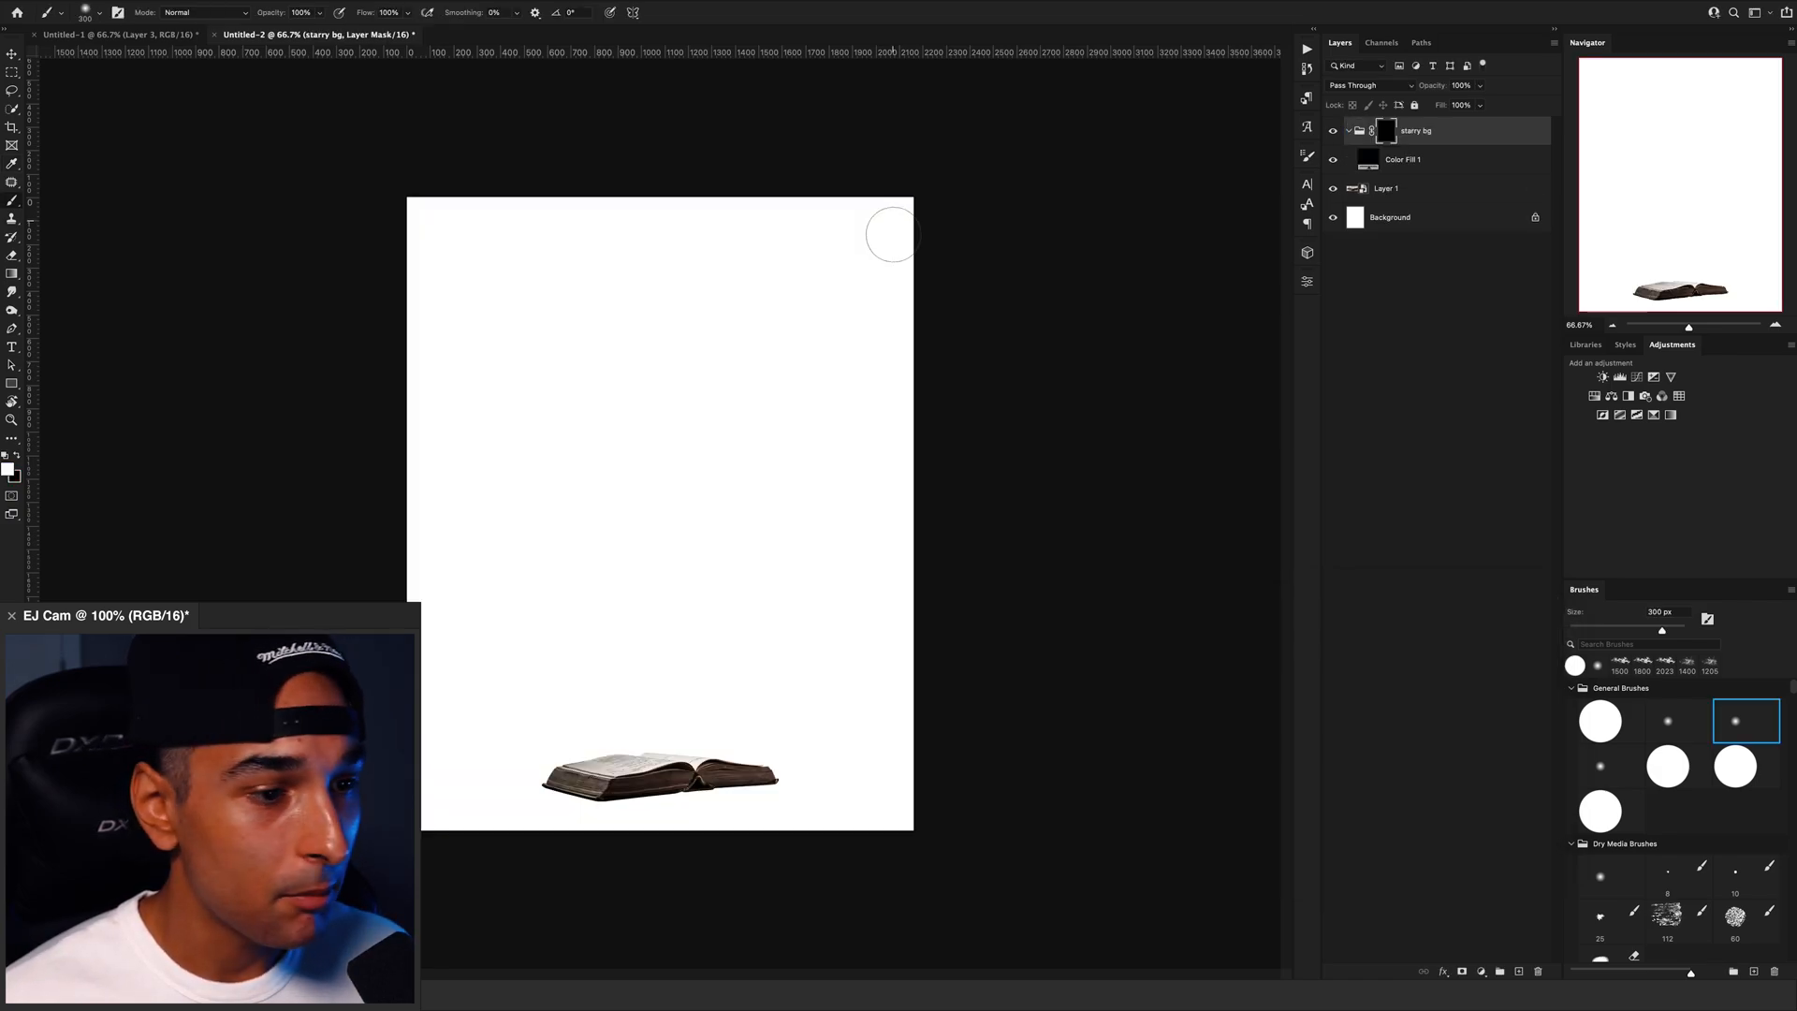
mouse_move(914, 249)
left_mouse_down()
mouse_move(498, 237)
mouse_move(664, 212)
mouse_move(840, 211)
mouse_move(405, 275)
mouse_move(488, 250)
mouse_move(461, 327)
mouse_move(795, 323)
mouse_move(797, 391)
mouse_move(761, 337)
left_mouse_up()
key("bracketleft")
key("bracketleft")
key("bracketleft")
key("bracketleft")
key("bracketleft")
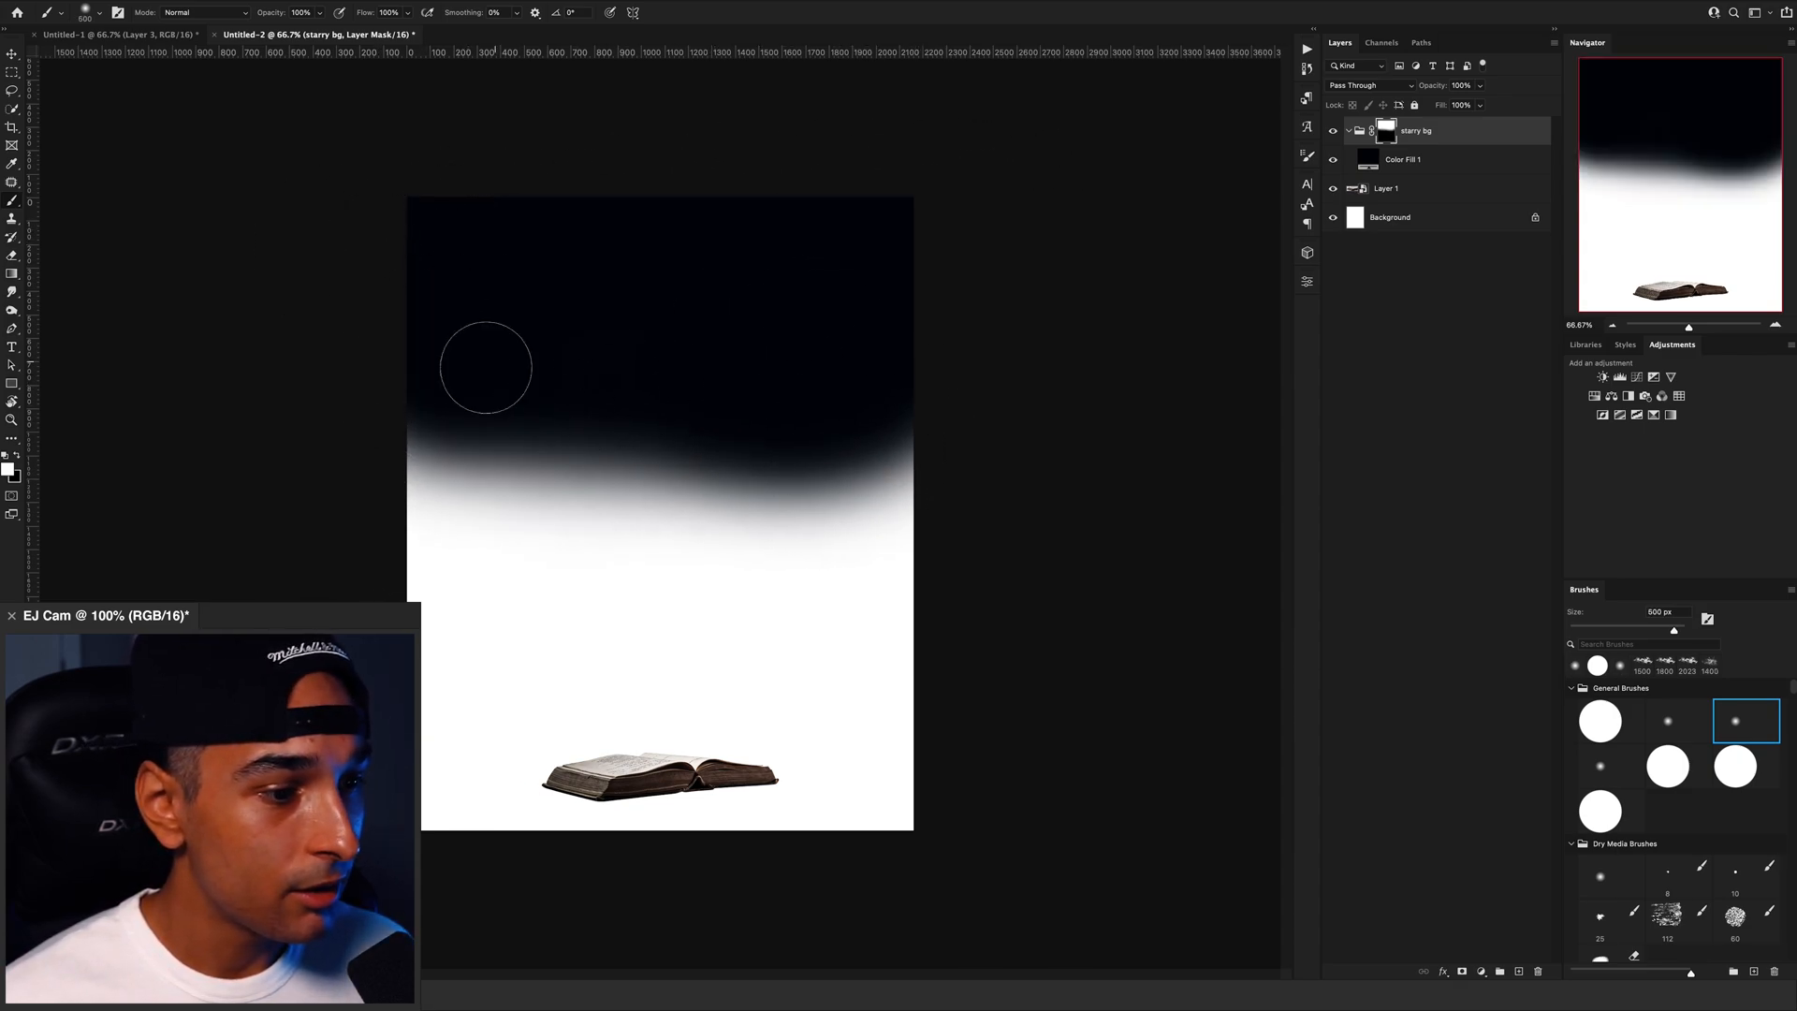
left_click_drag(399, 350, 601, 642)
key("ctrl+z")
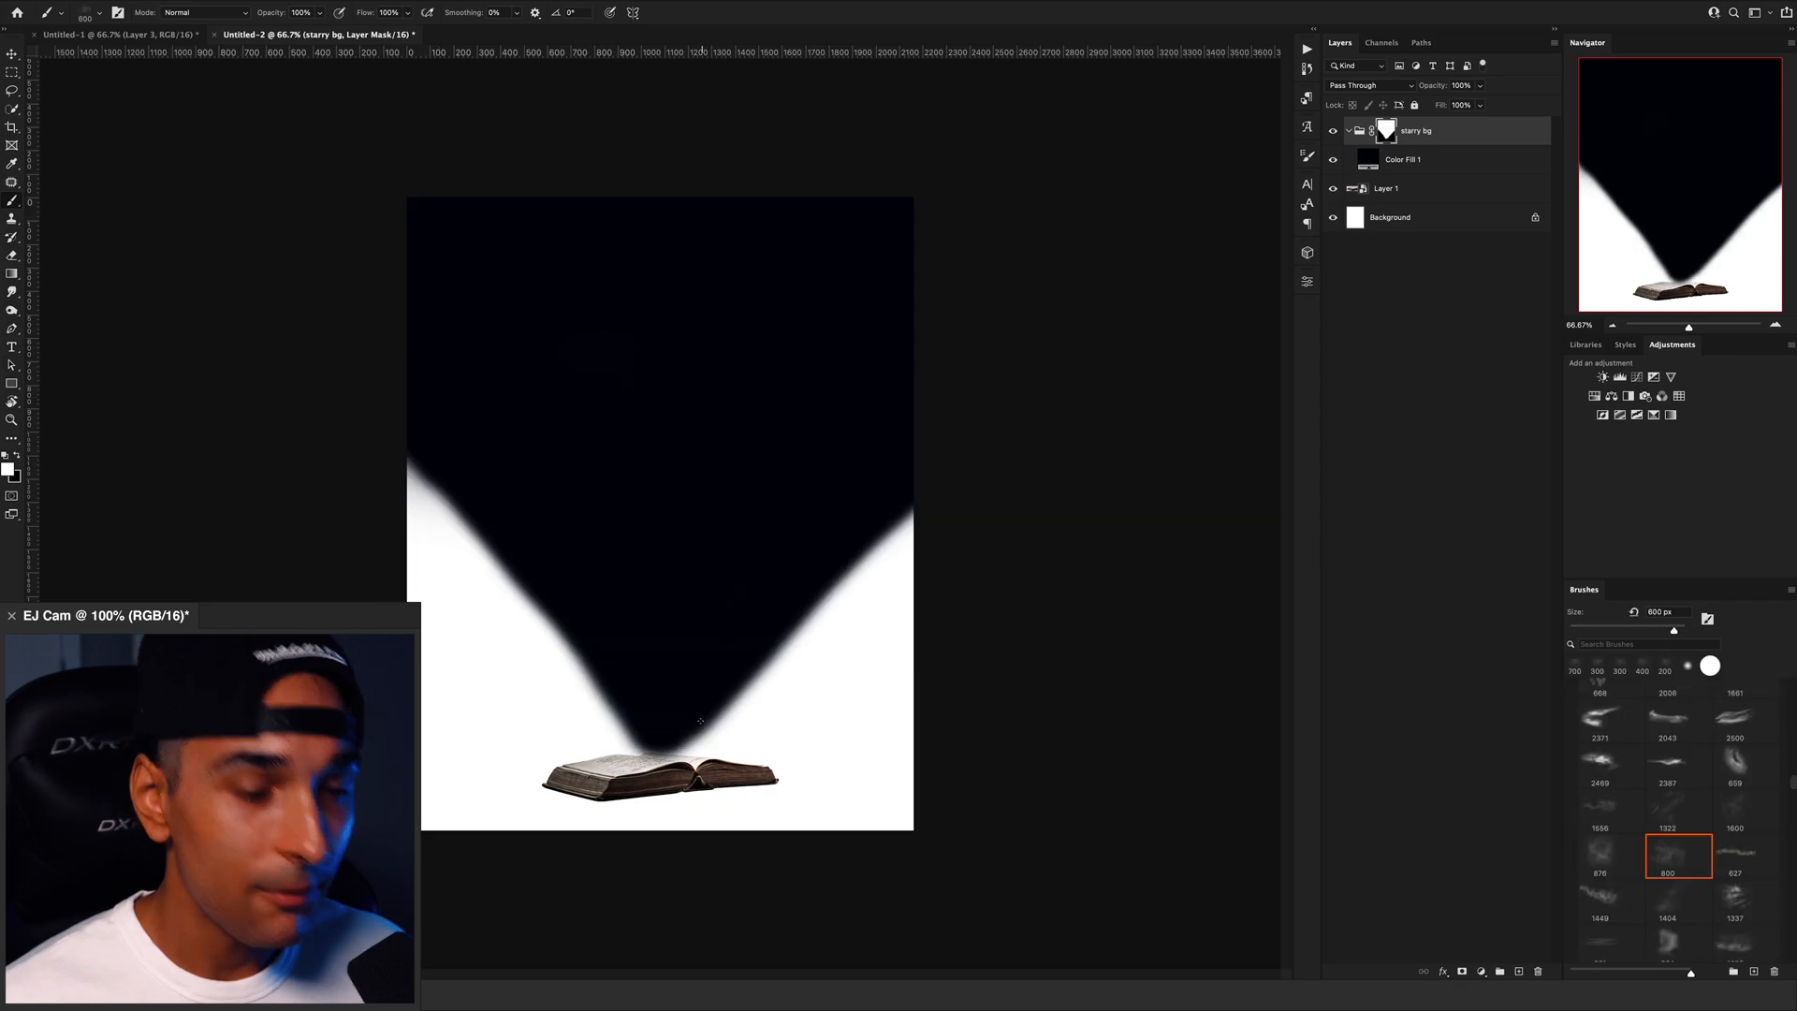
Step: Roughen both slanted edges of the starry bg mask with the 800 px cloud brush, alternating between white and black
left_click_drag(697, 749, 816, 555)
key("ctrl+z")
mouse_move(672, 703)
left_mouse_down()
mouse_move(771, 640)
mouse_move(966, 458)
mouse_move(713, 730)
mouse_move(762, 691)
mouse_move(759, 715)
mouse_move(730, 702)
mouse_move(842, 589)
mouse_move(913, 562)
mouse_move(840, 609)
left_mouse_up()
key("x")
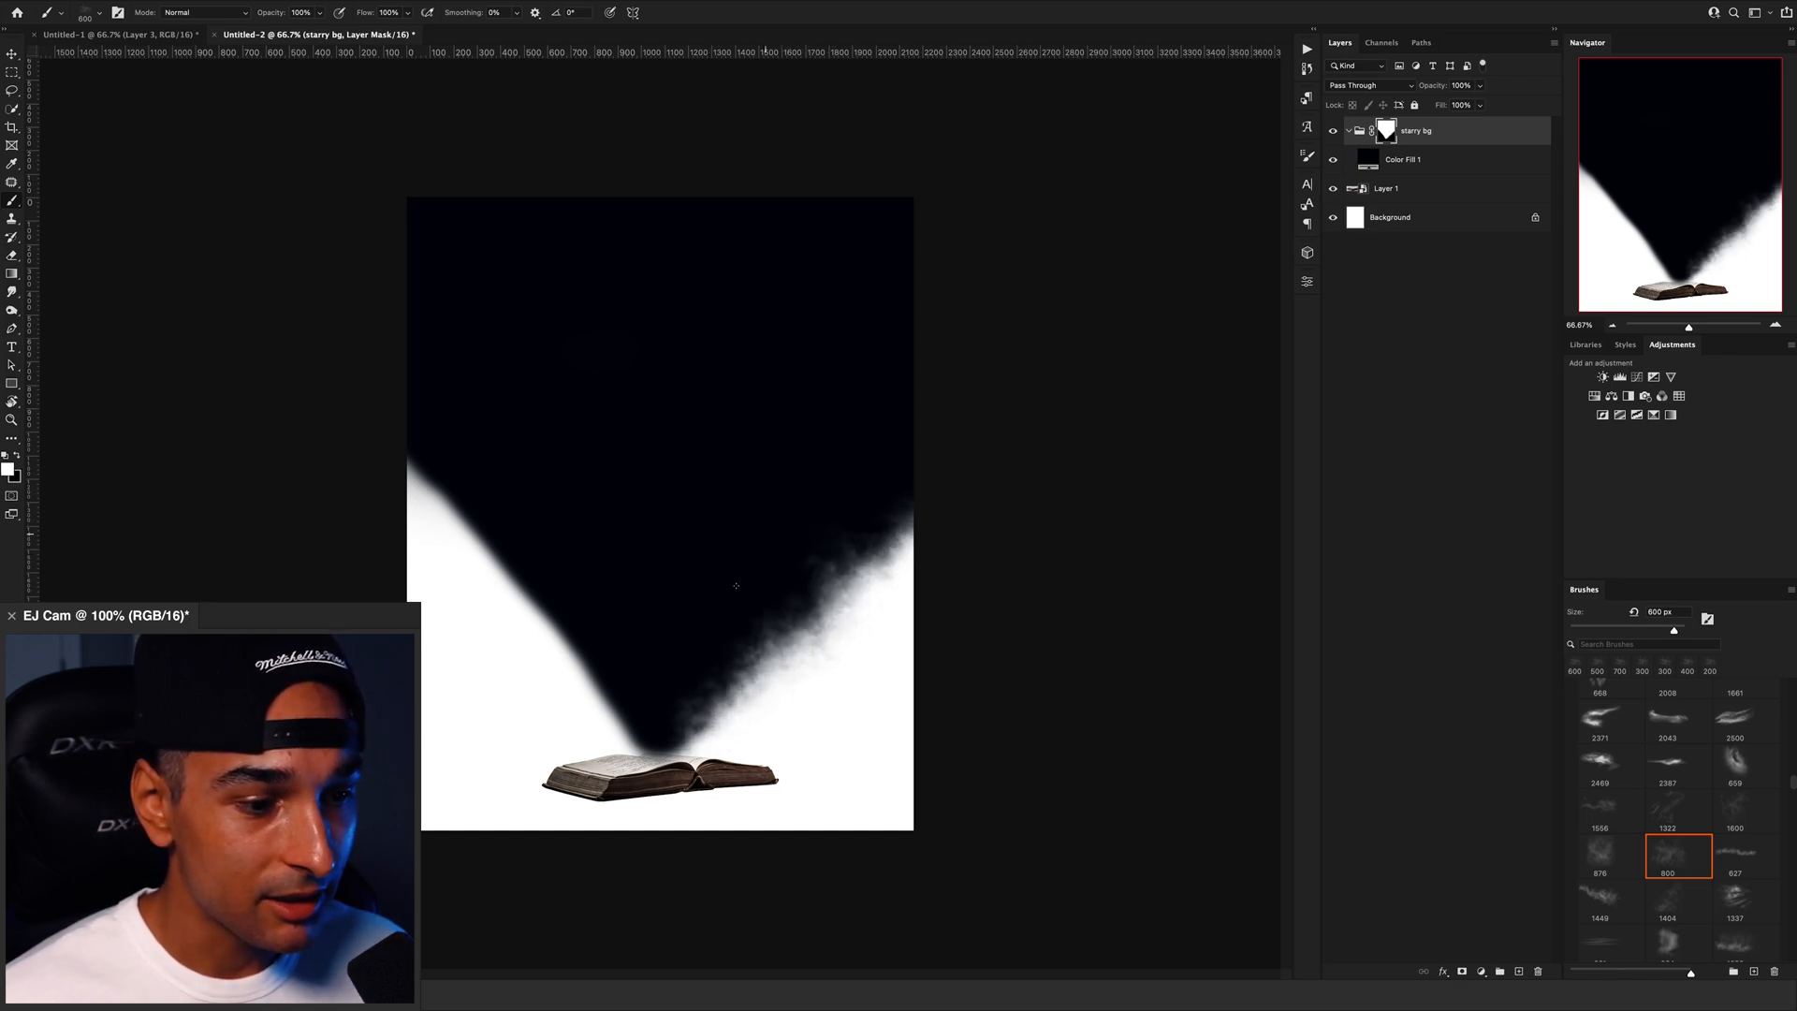
mouse_move(606, 726)
left_mouse_down()
mouse_move(433, 582)
mouse_move(655, 756)
left_mouse_up()
key("x")
key("bracketleft")
key("bracketleft")
key("bracketleft")
key("bracketleft")
key("bracketleft")
key("bracketleft")
key("bracketleft")
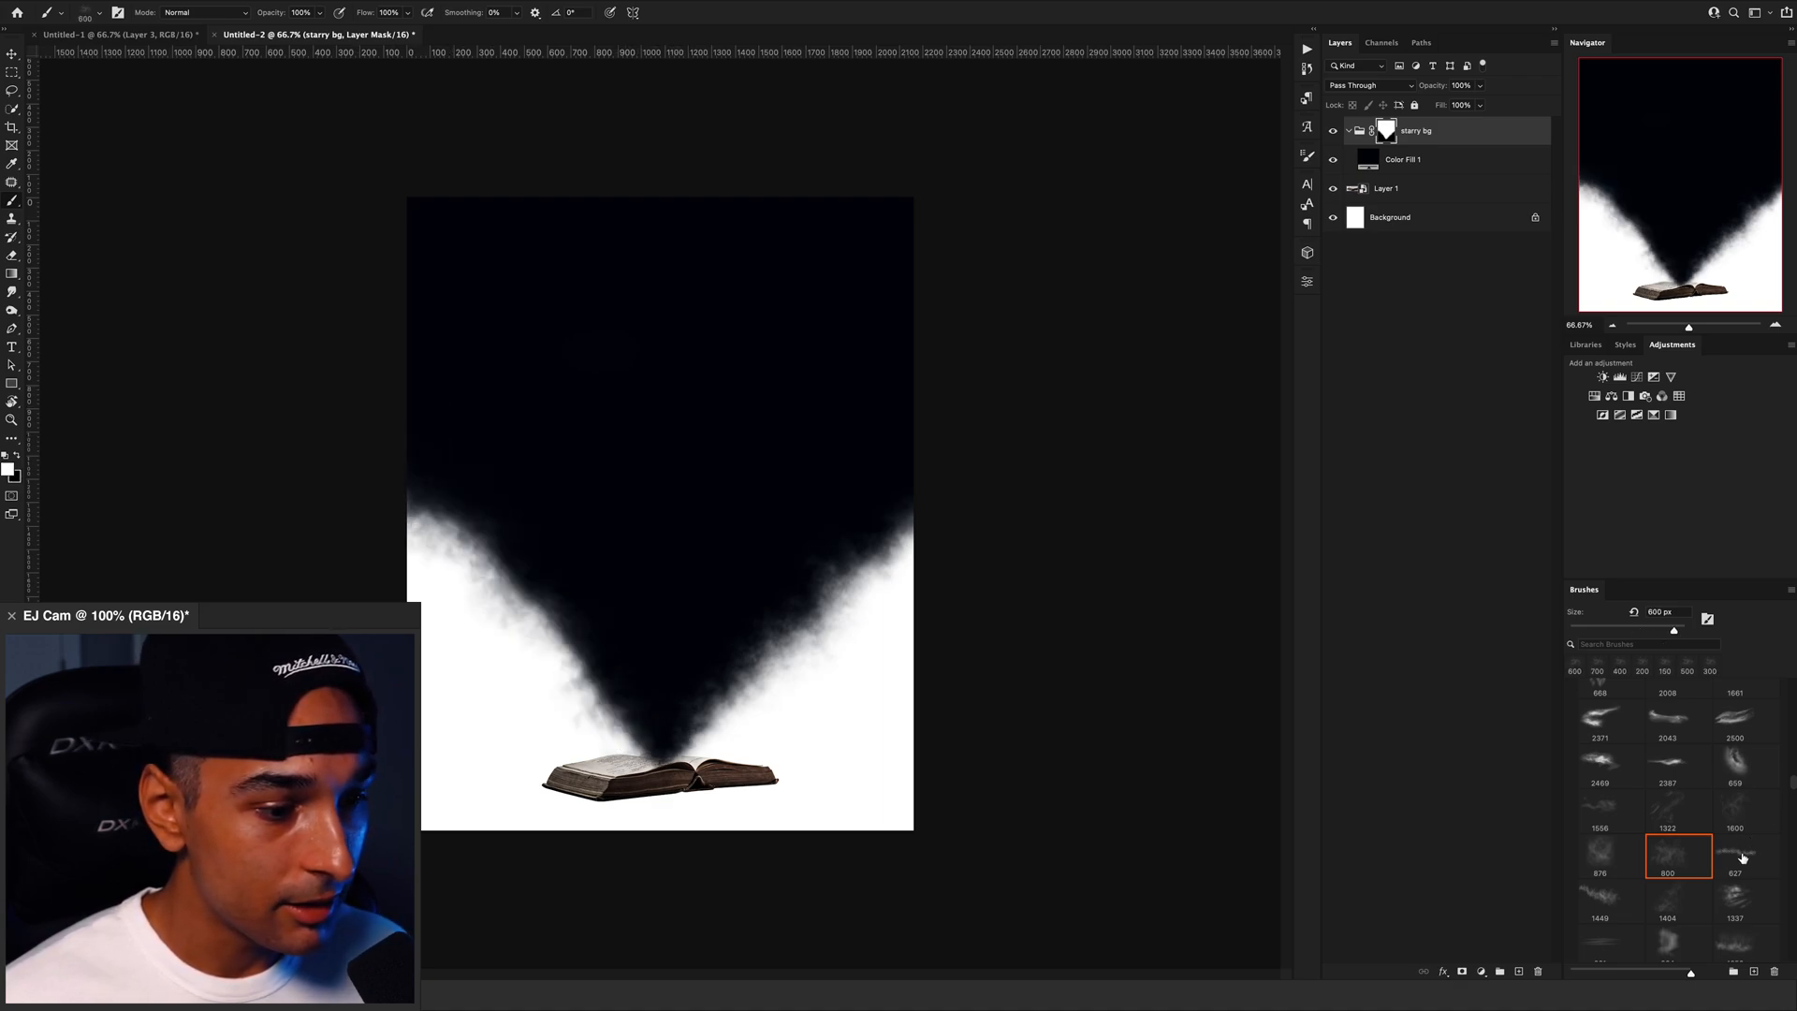
scroll(1740, 856, "down", 10)
left_click(1606, 738)
right_click(687, 529)
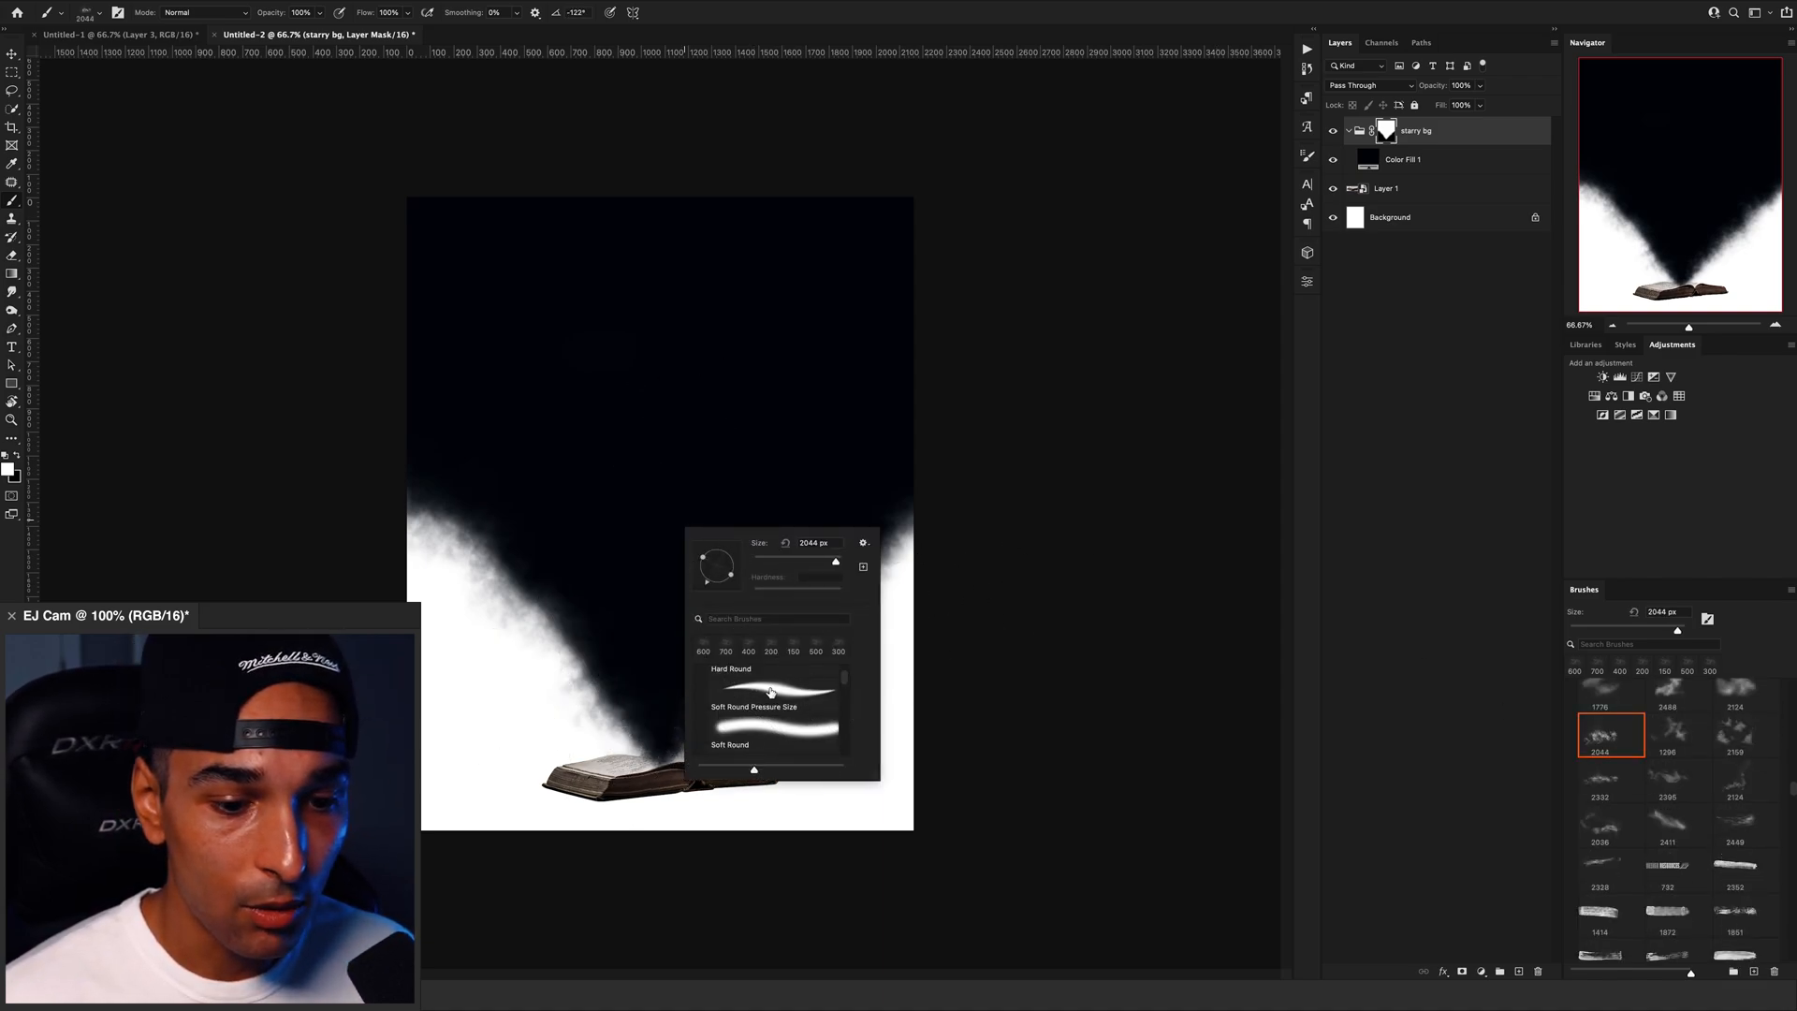
key("Escape")
key("bracketleft")
key("bracketleft")
key("bracketleft")
key("bracketleft")
key("bracketleft")
key("bracketleft")
key("bracketleft")
key("bracketleft")
key("bracketleft")
key("bracketleft")
key("bracketleft")
key("bracketleft")
key("bracketleft")
key("bracketleft")
key("bracketleft")
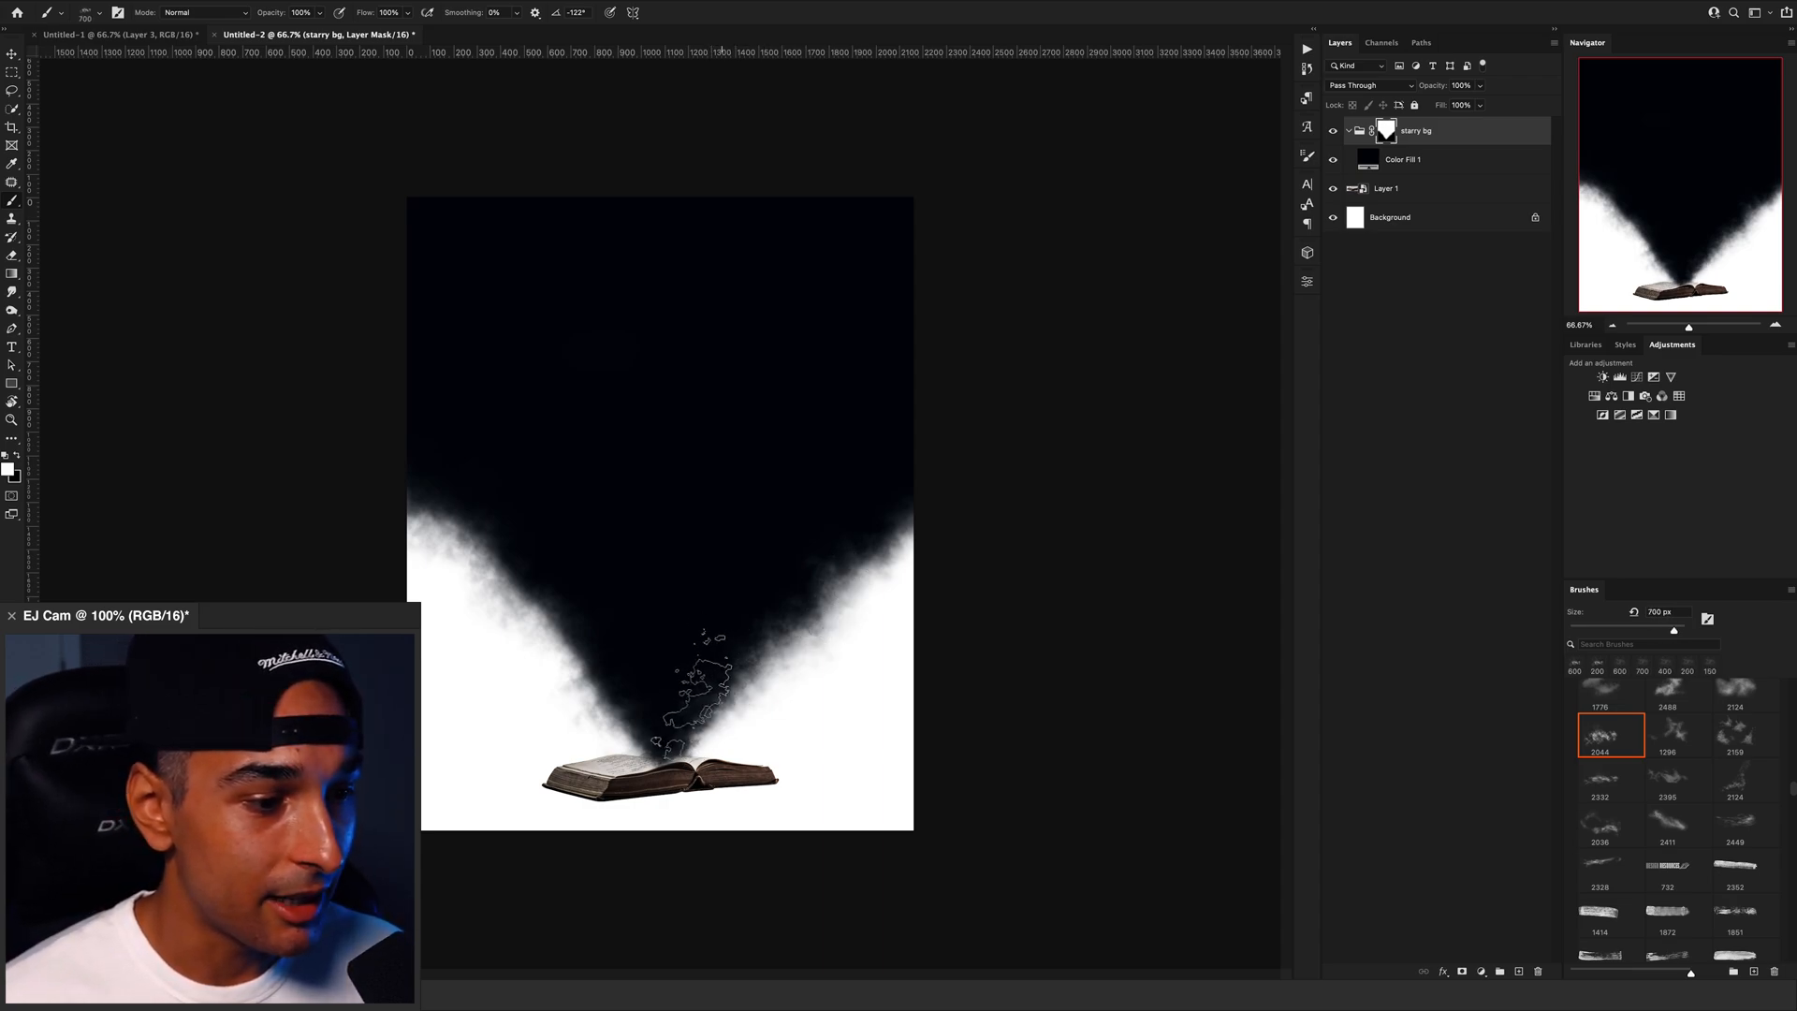
right_click(906, 524)
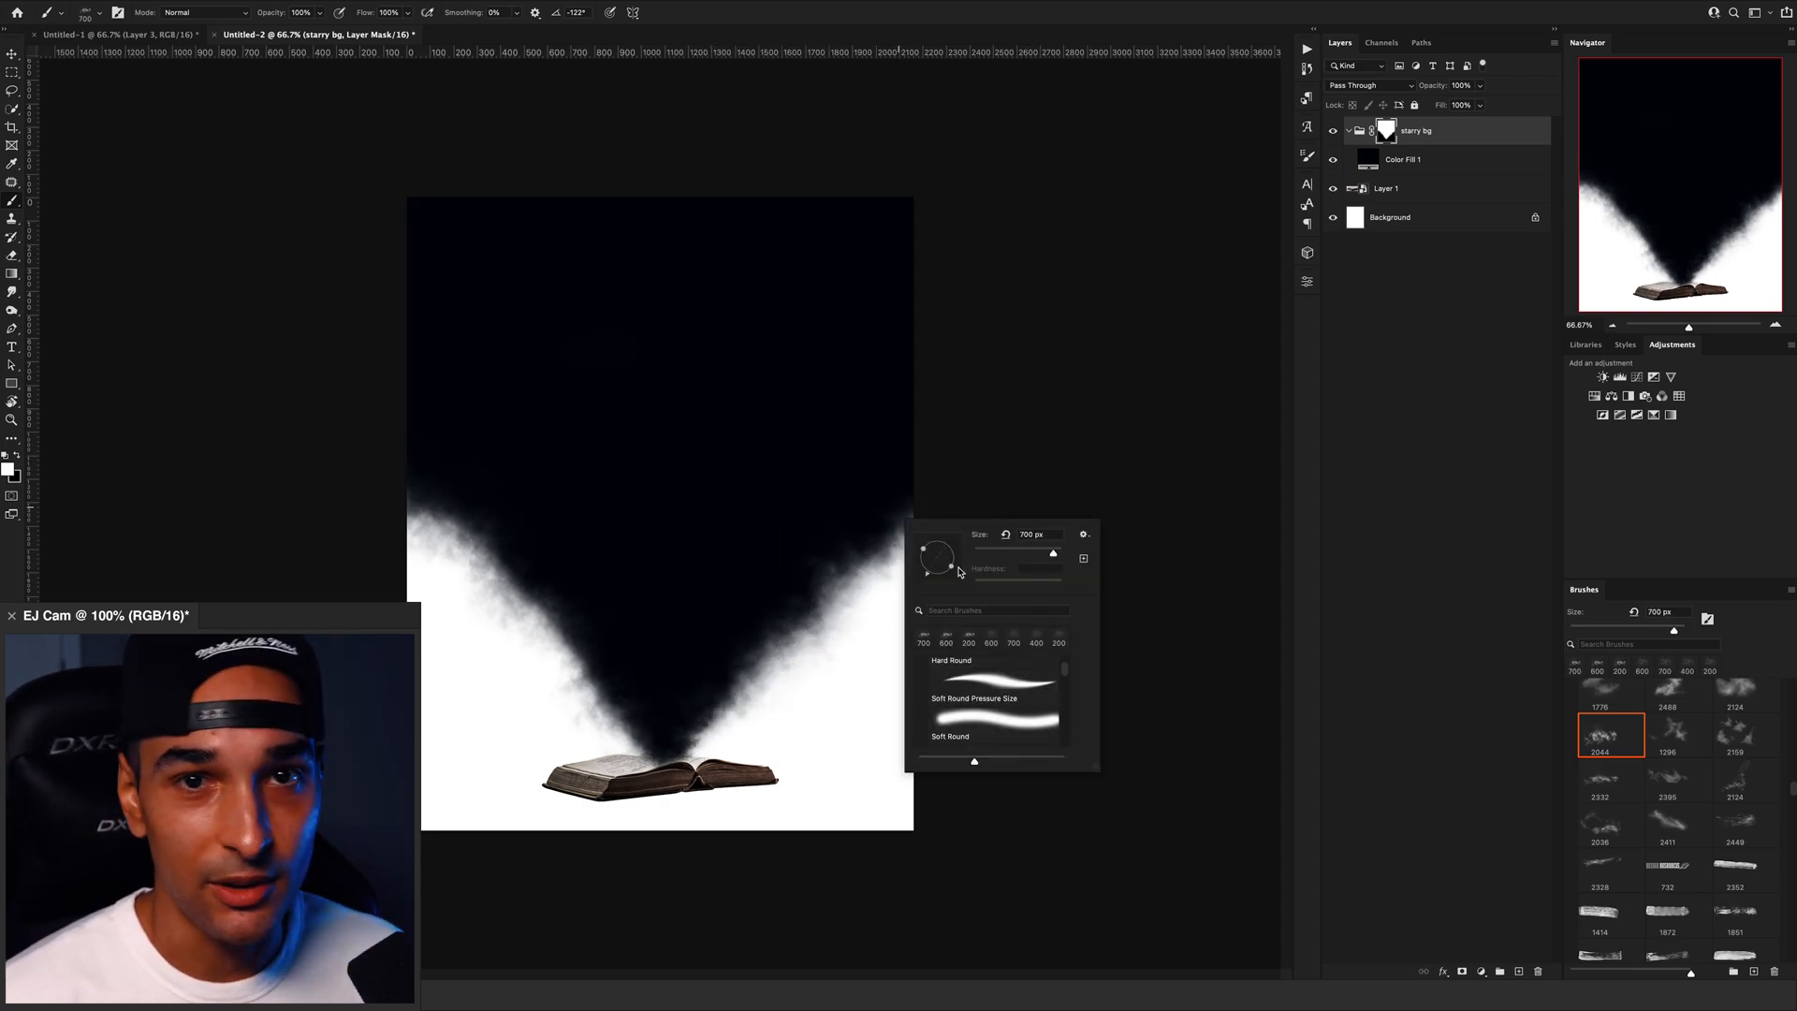
left_click(890, 556)
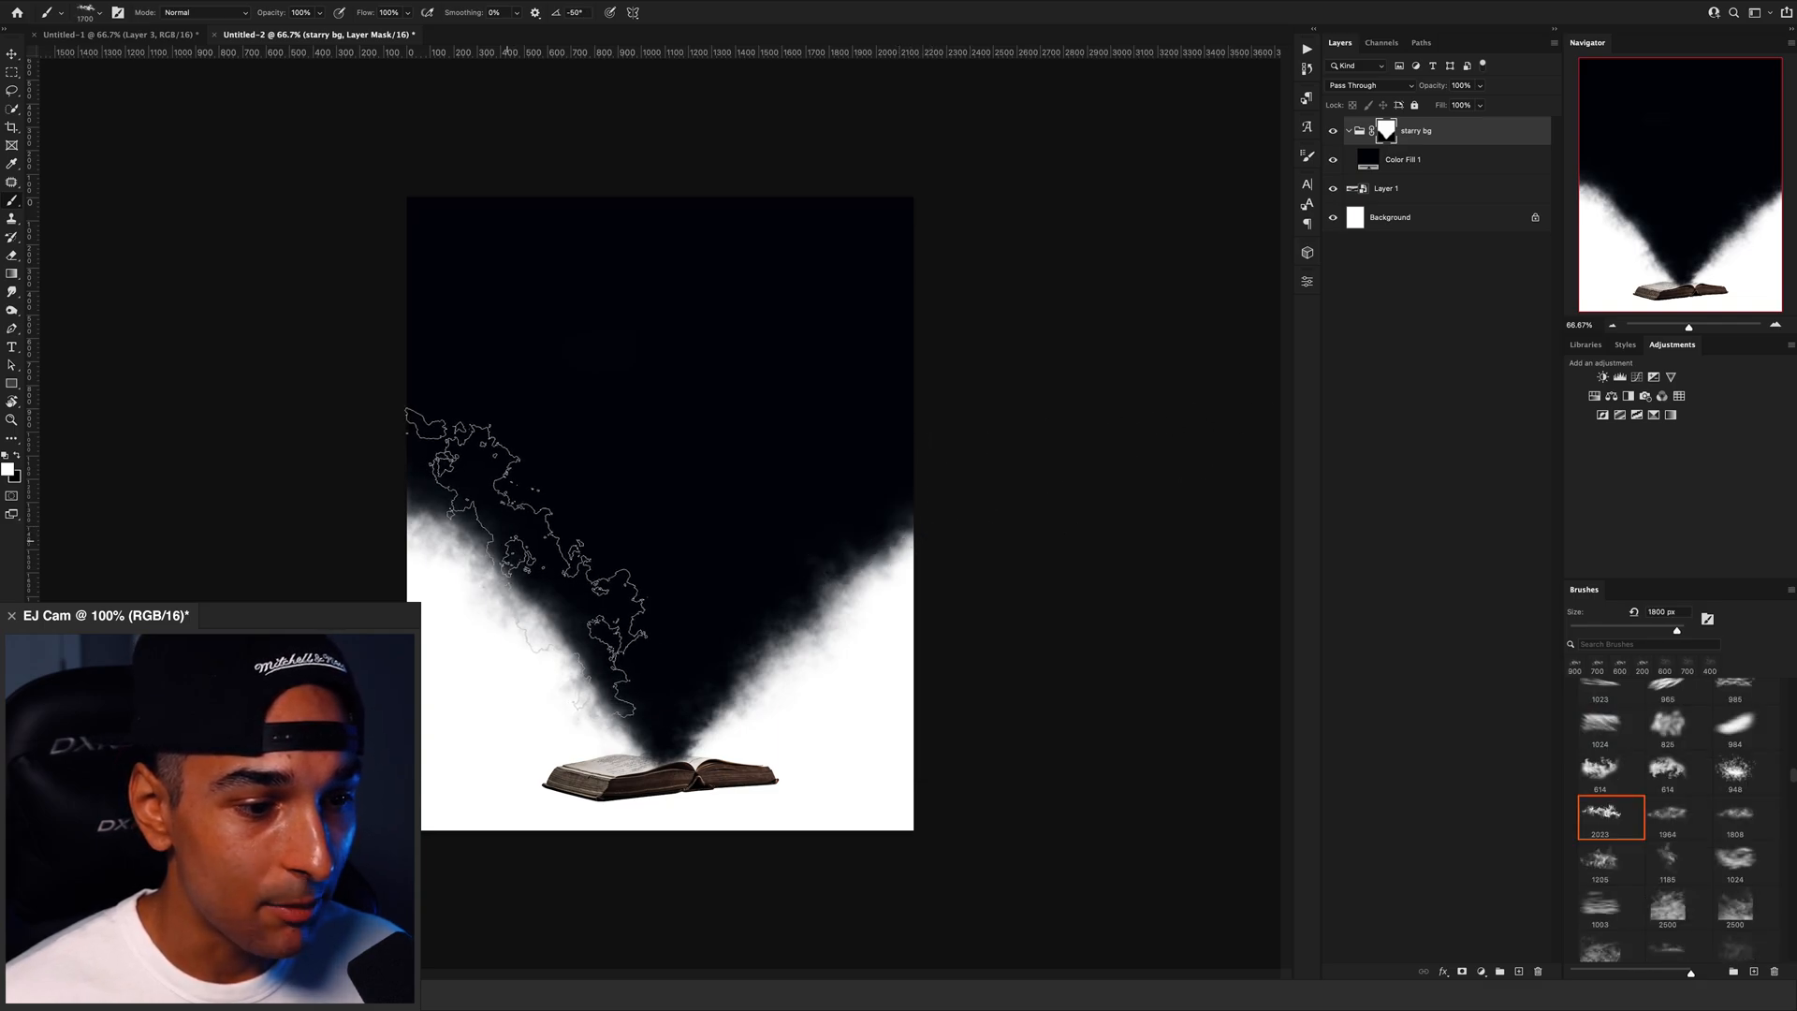
Step: Stamp the reduced 2023 px smoke brush along the left slanted edge of the starry bg mask
key("bracketleft")
key("bracketleft")
key("bracketleft")
left_click(516, 543)
Step: Rotate the smoke brush tip and stamp it at 1400 px on the right edge of the starry bg mask
right_click(763, 510)
left_click_drag(810, 538, 751, 569)
key("Return")
key("bracketleft")
left_click(910, 517)
key("super+z")
left_click(915, 485)
left_click(918, 493)
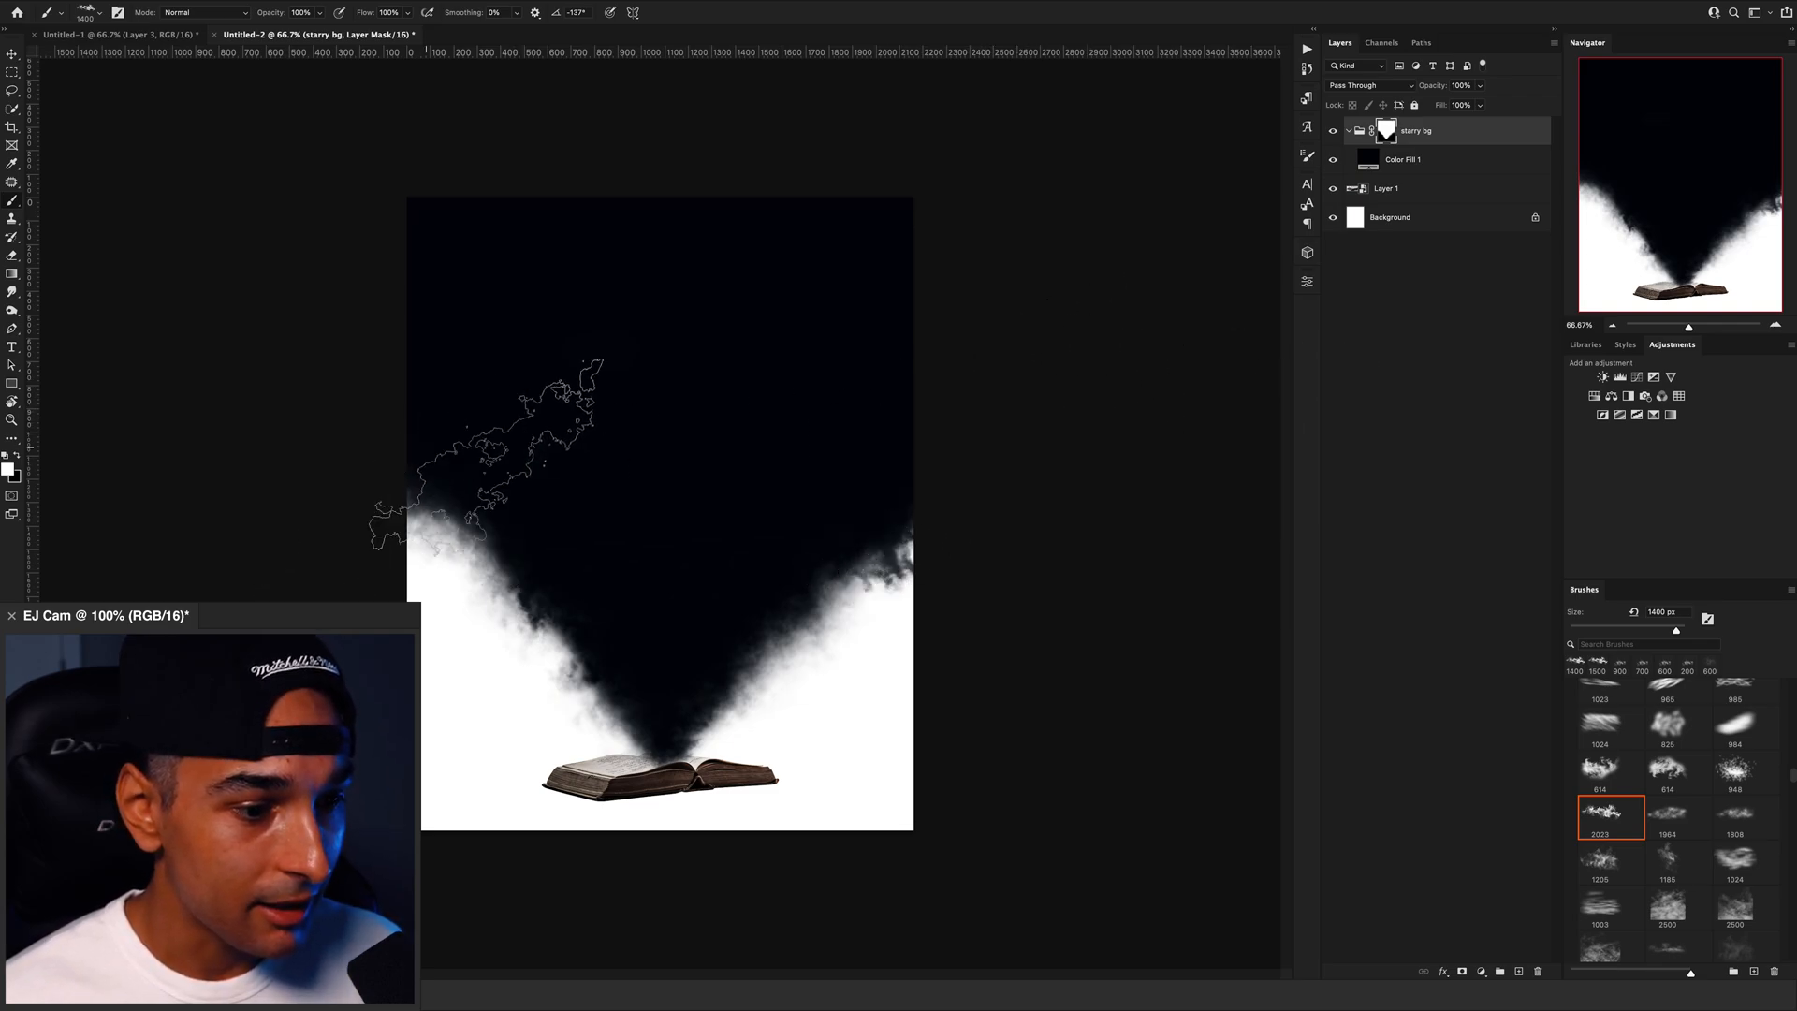
Step: Rotate the smoke brush again and roughen the far left edge of the starry bg mask
right_click(599, 466)
left_click(656, 496)
key("Return")
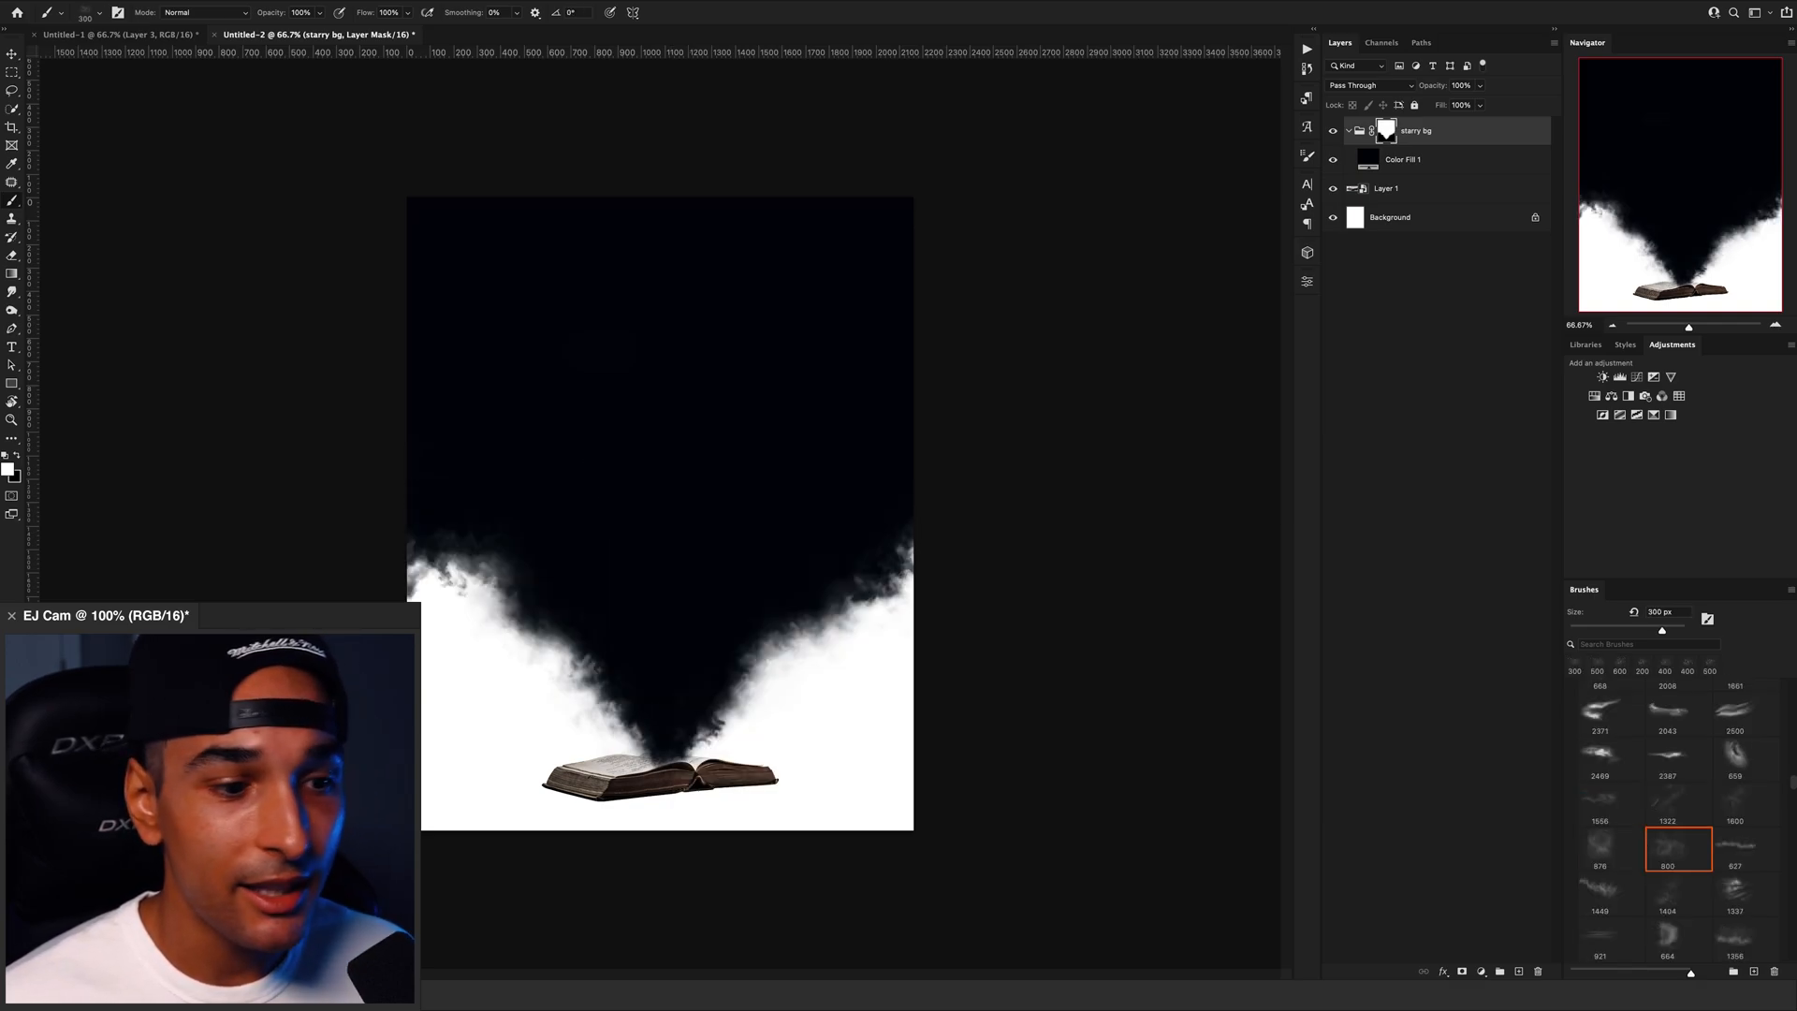
Step: Place the Milky Way panorama, scale it to cover the canvas, shift it upward and put it inside the starry bg group
left_click_drag(765, 397, 657, 480)
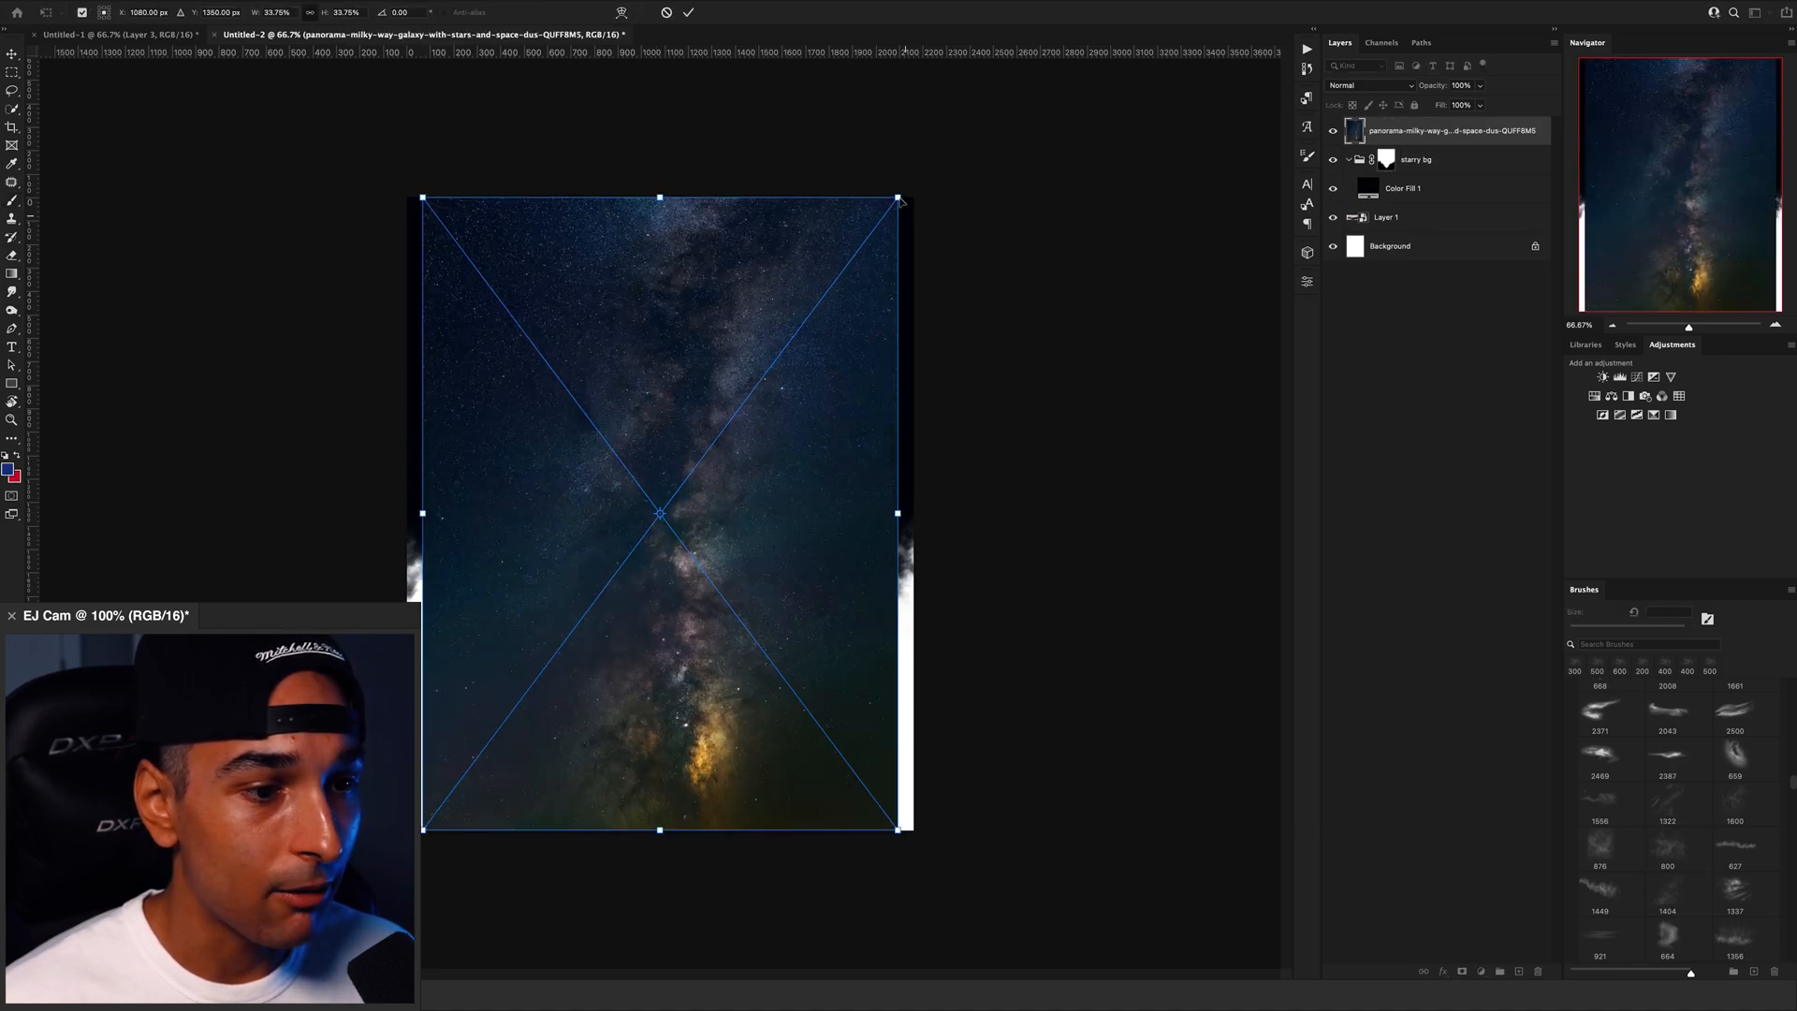
left_click_drag(908, 189, 931, 164)
left_click_drag(728, 583, 728, 495)
key("Return")
left_click_drag(1402, 134, 1404, 173)
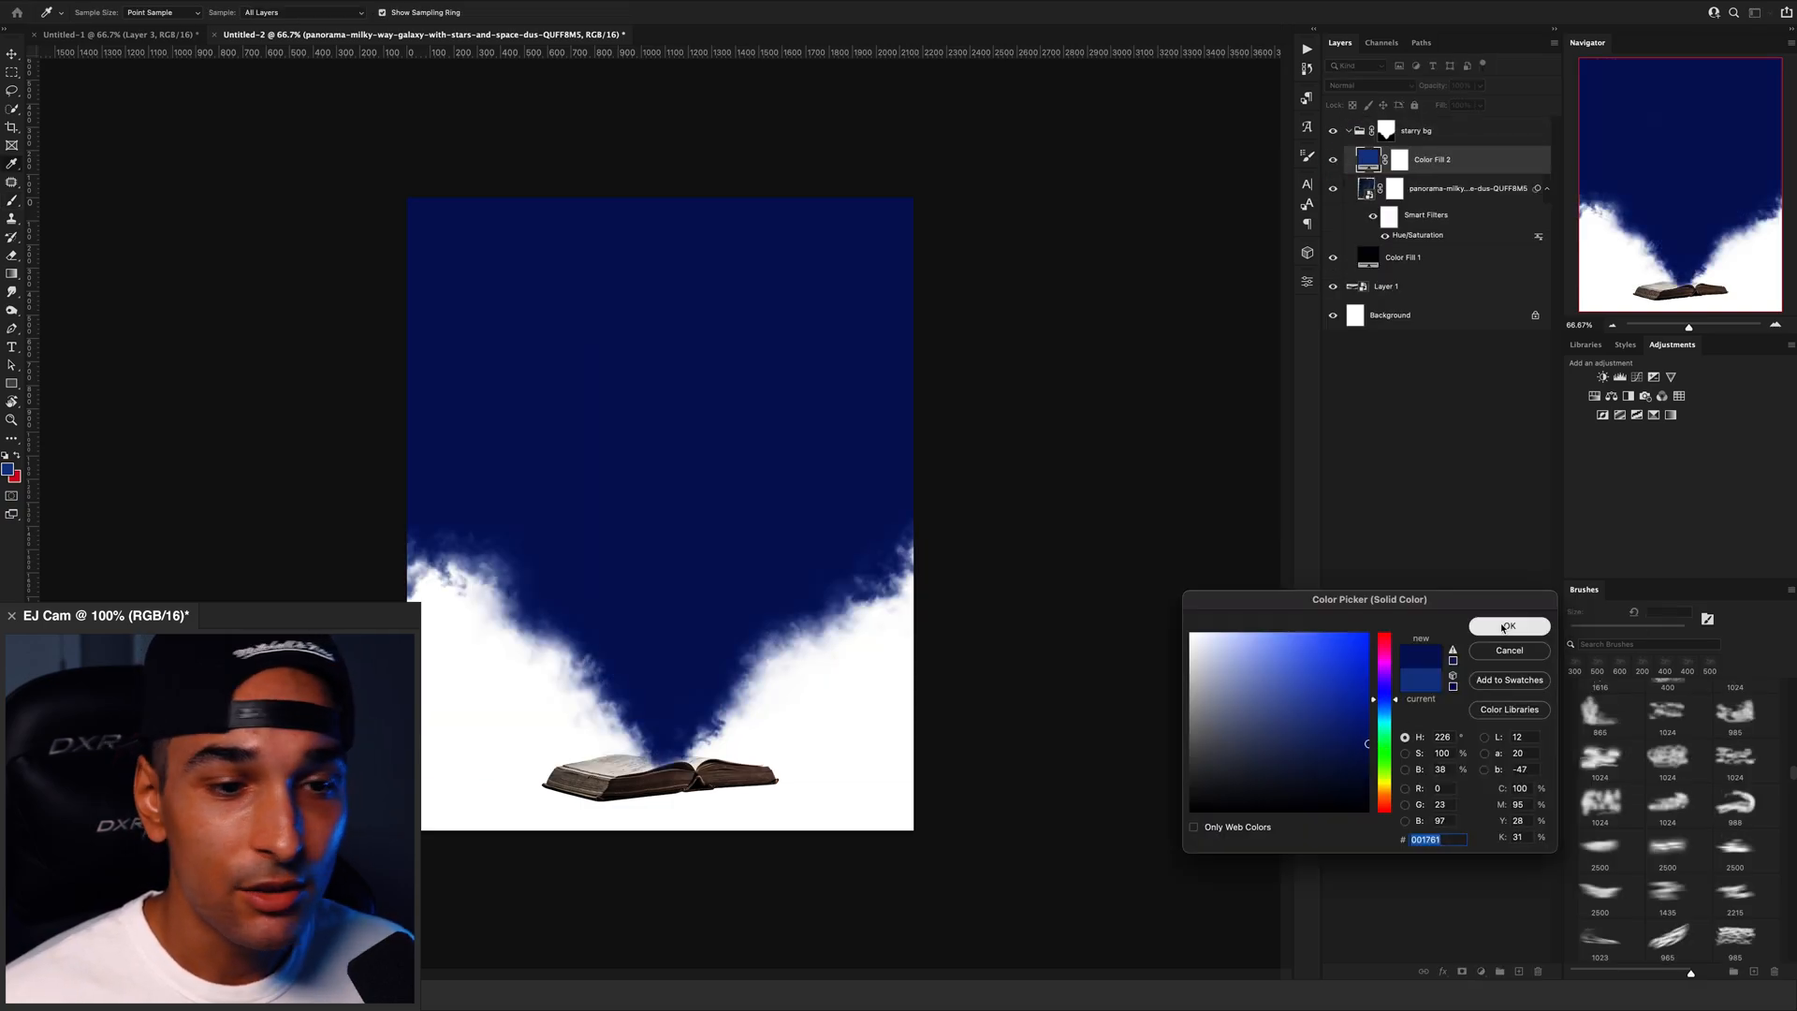
Step: Add a #001761 fill above the galaxy, invert its mask, set it to Color blending and paint blue into the sky with a large soft brush
left_click(1503, 626)
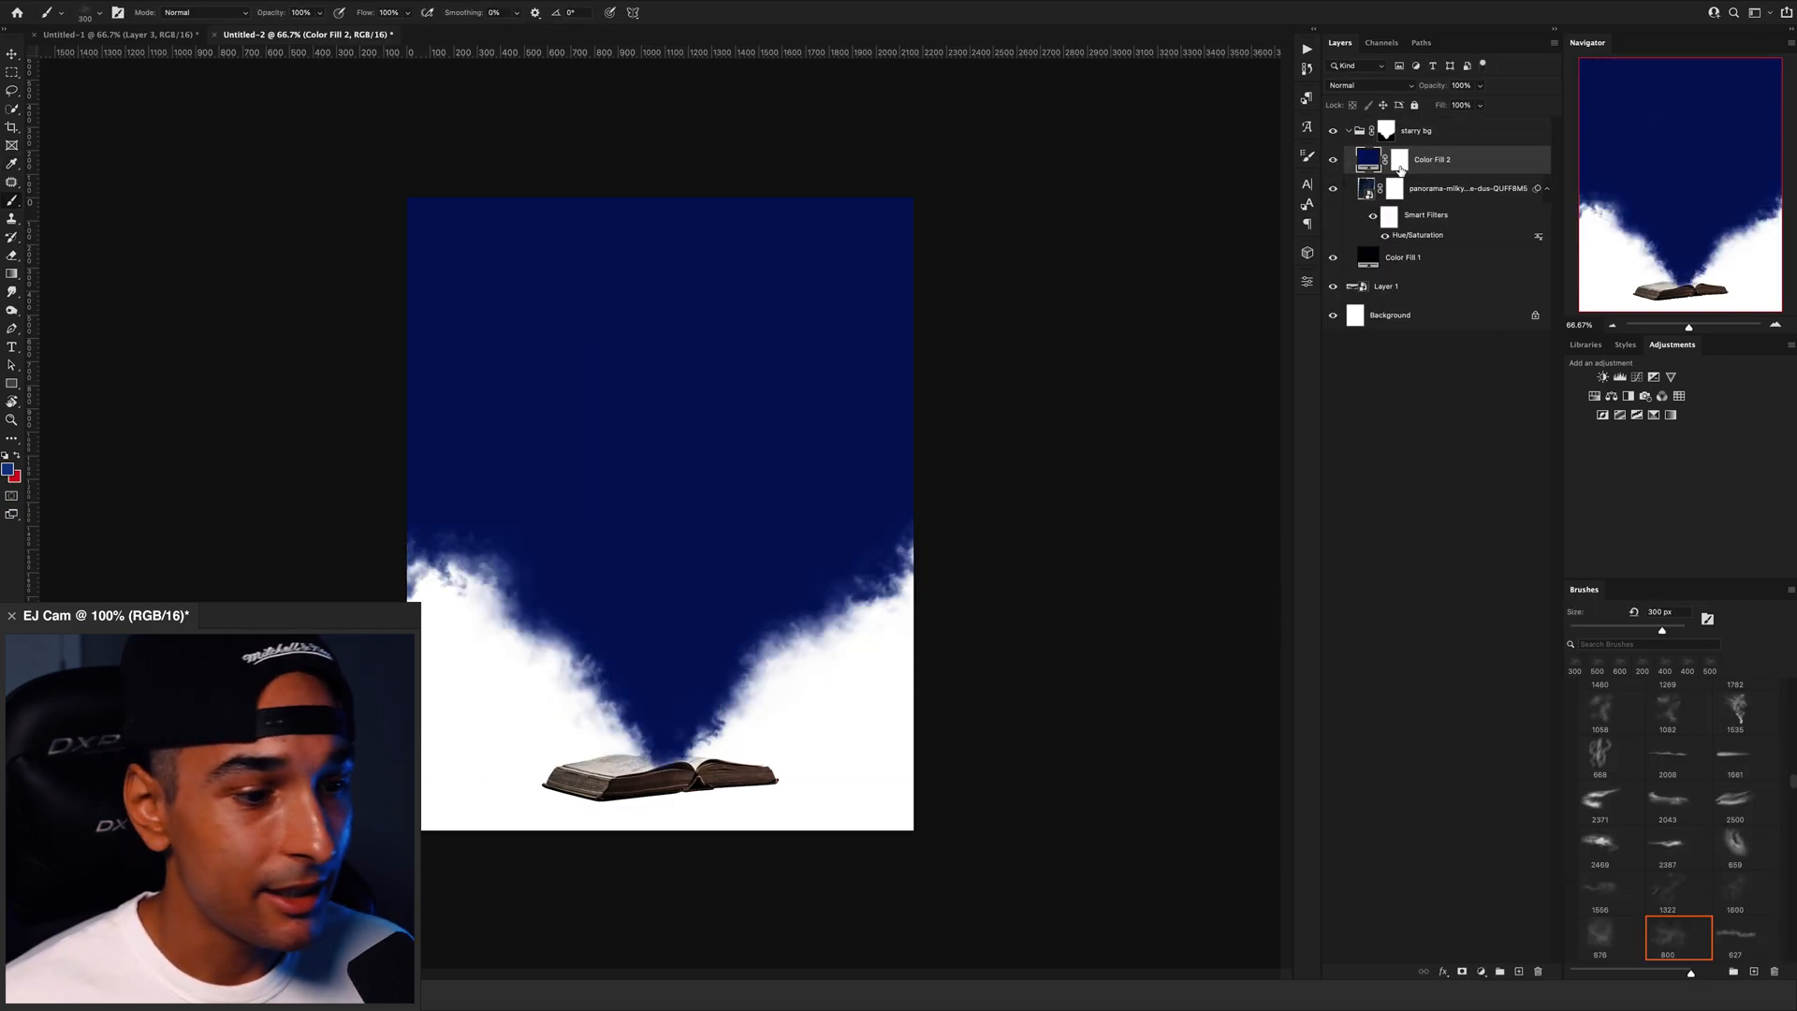
key("ctrl+i")
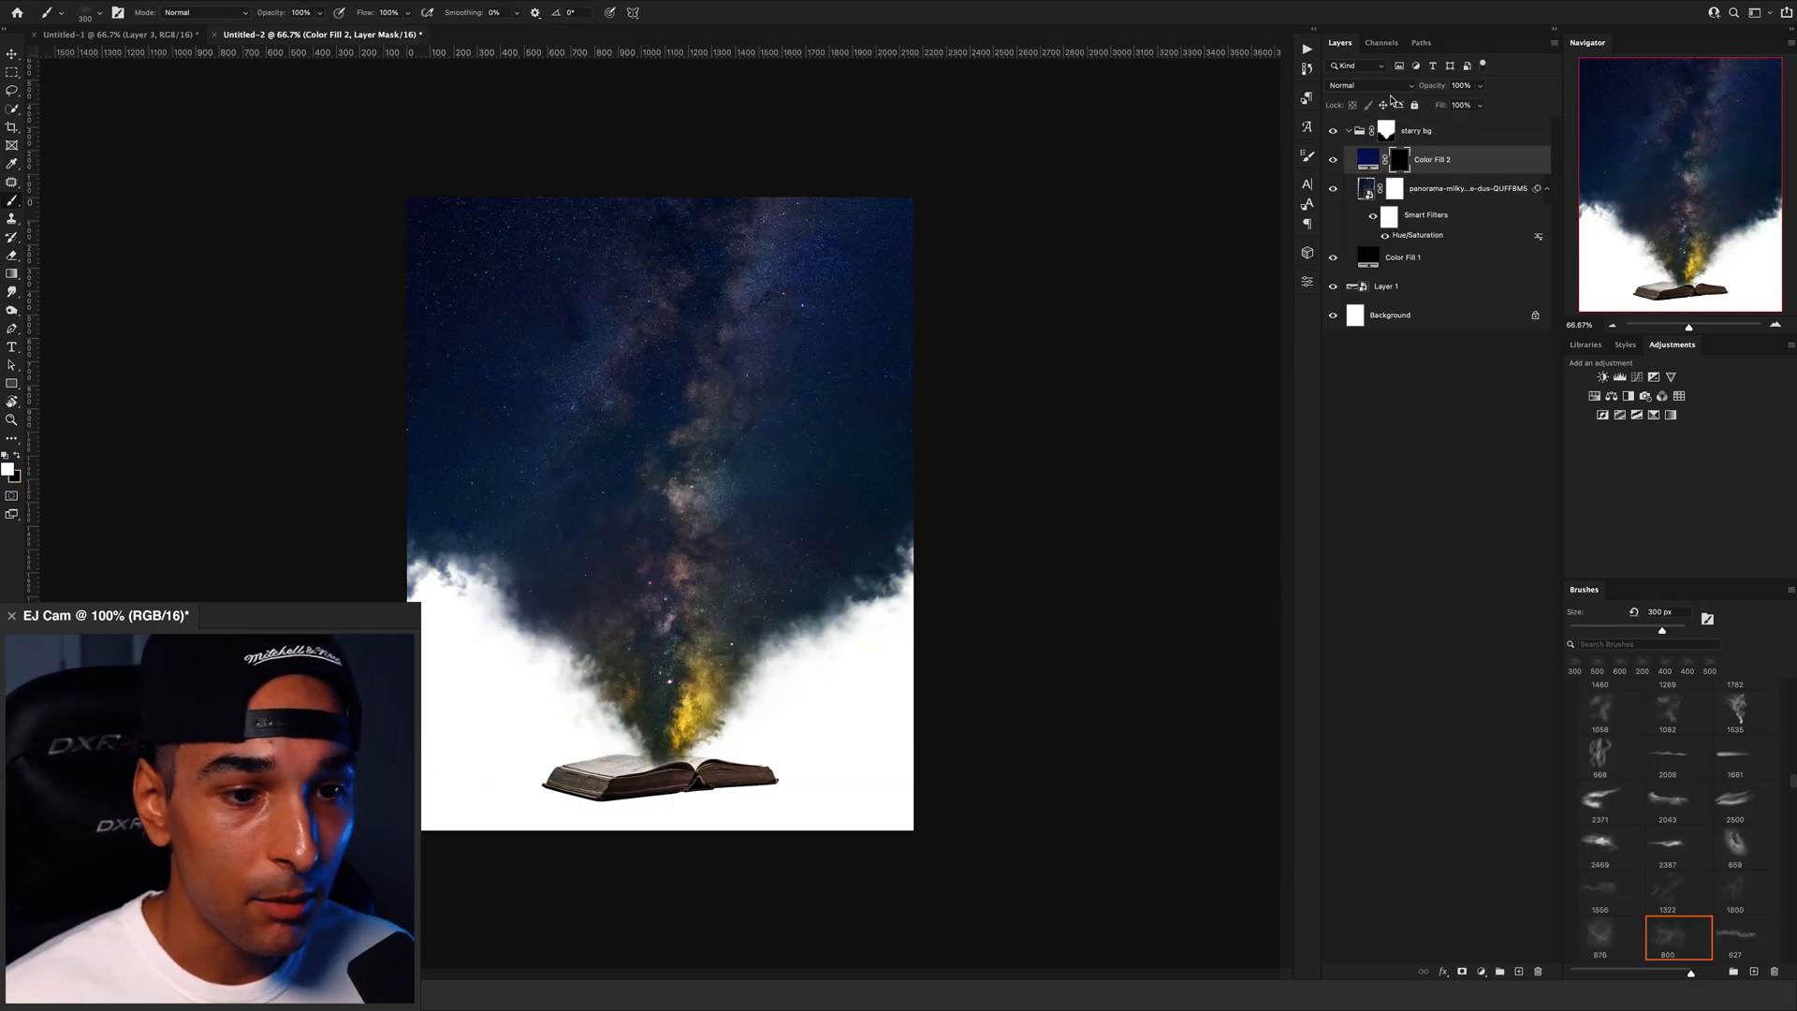
scroll(1783, 785, "up", 10)
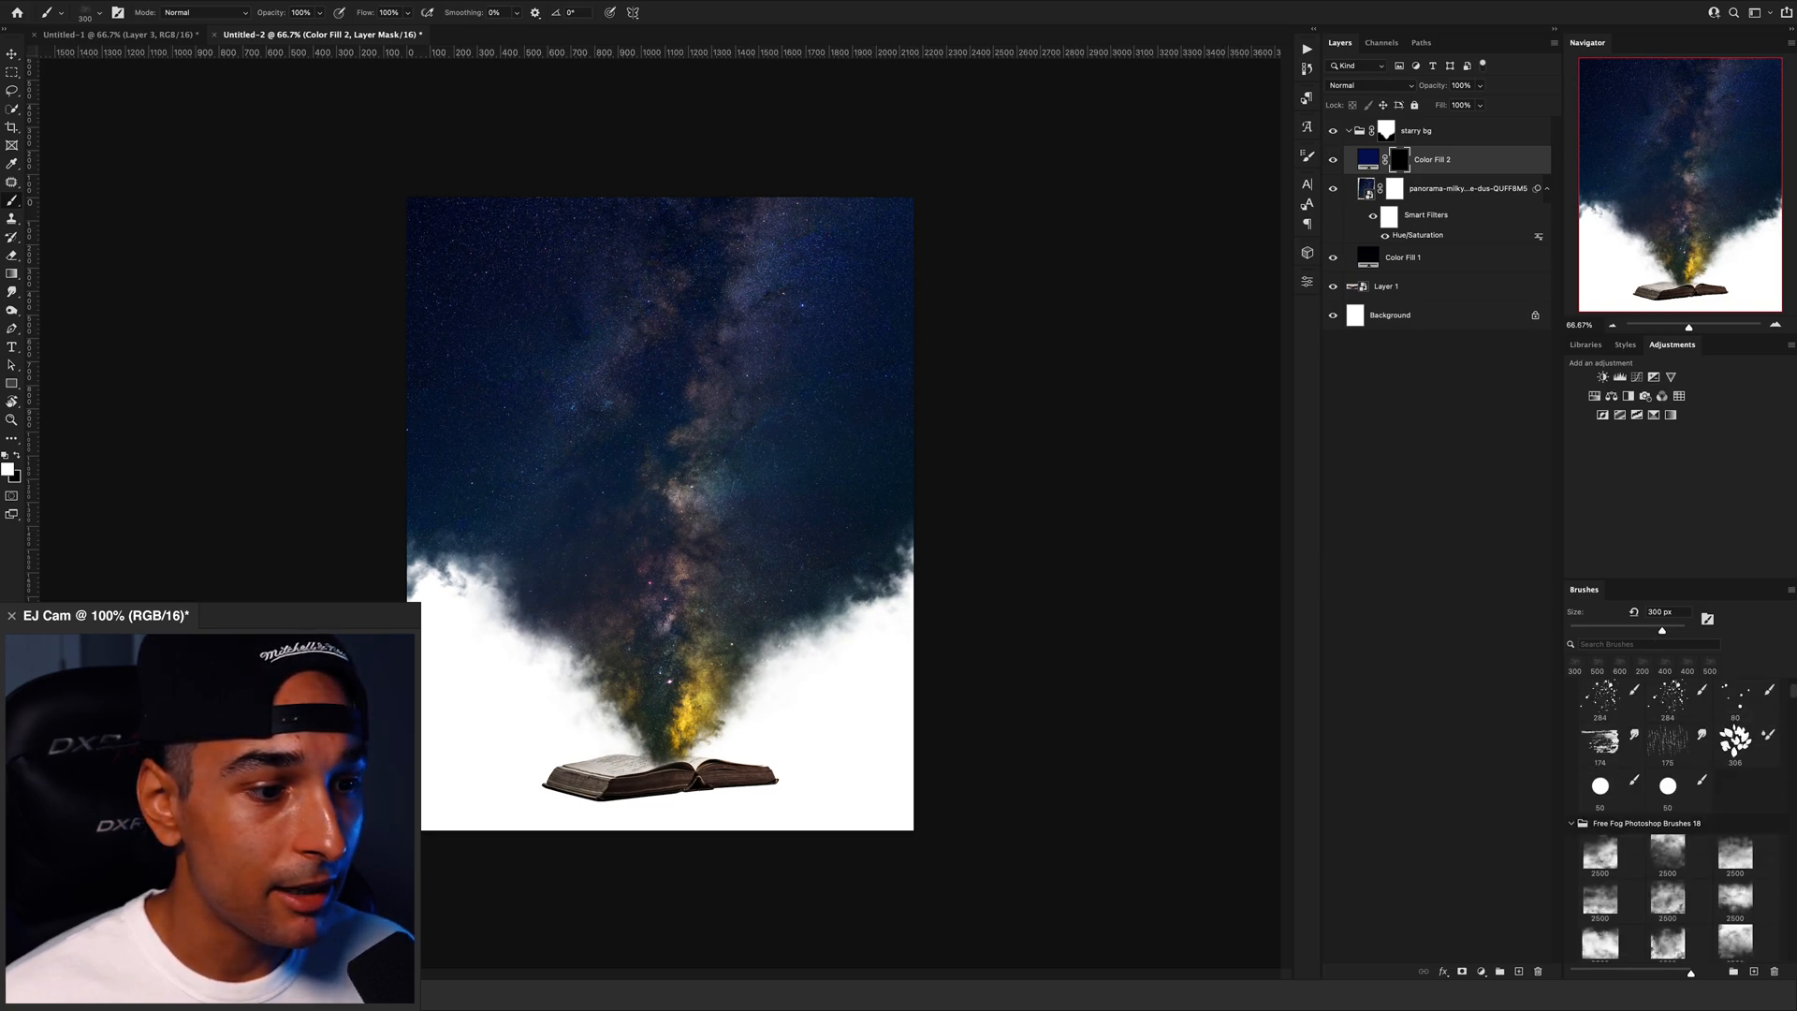
left_click(1613, 763)
key("bracketright")
key("bracketright")
key("bracketright")
key("bracketright")
key("bracketright")
key("bracketright")
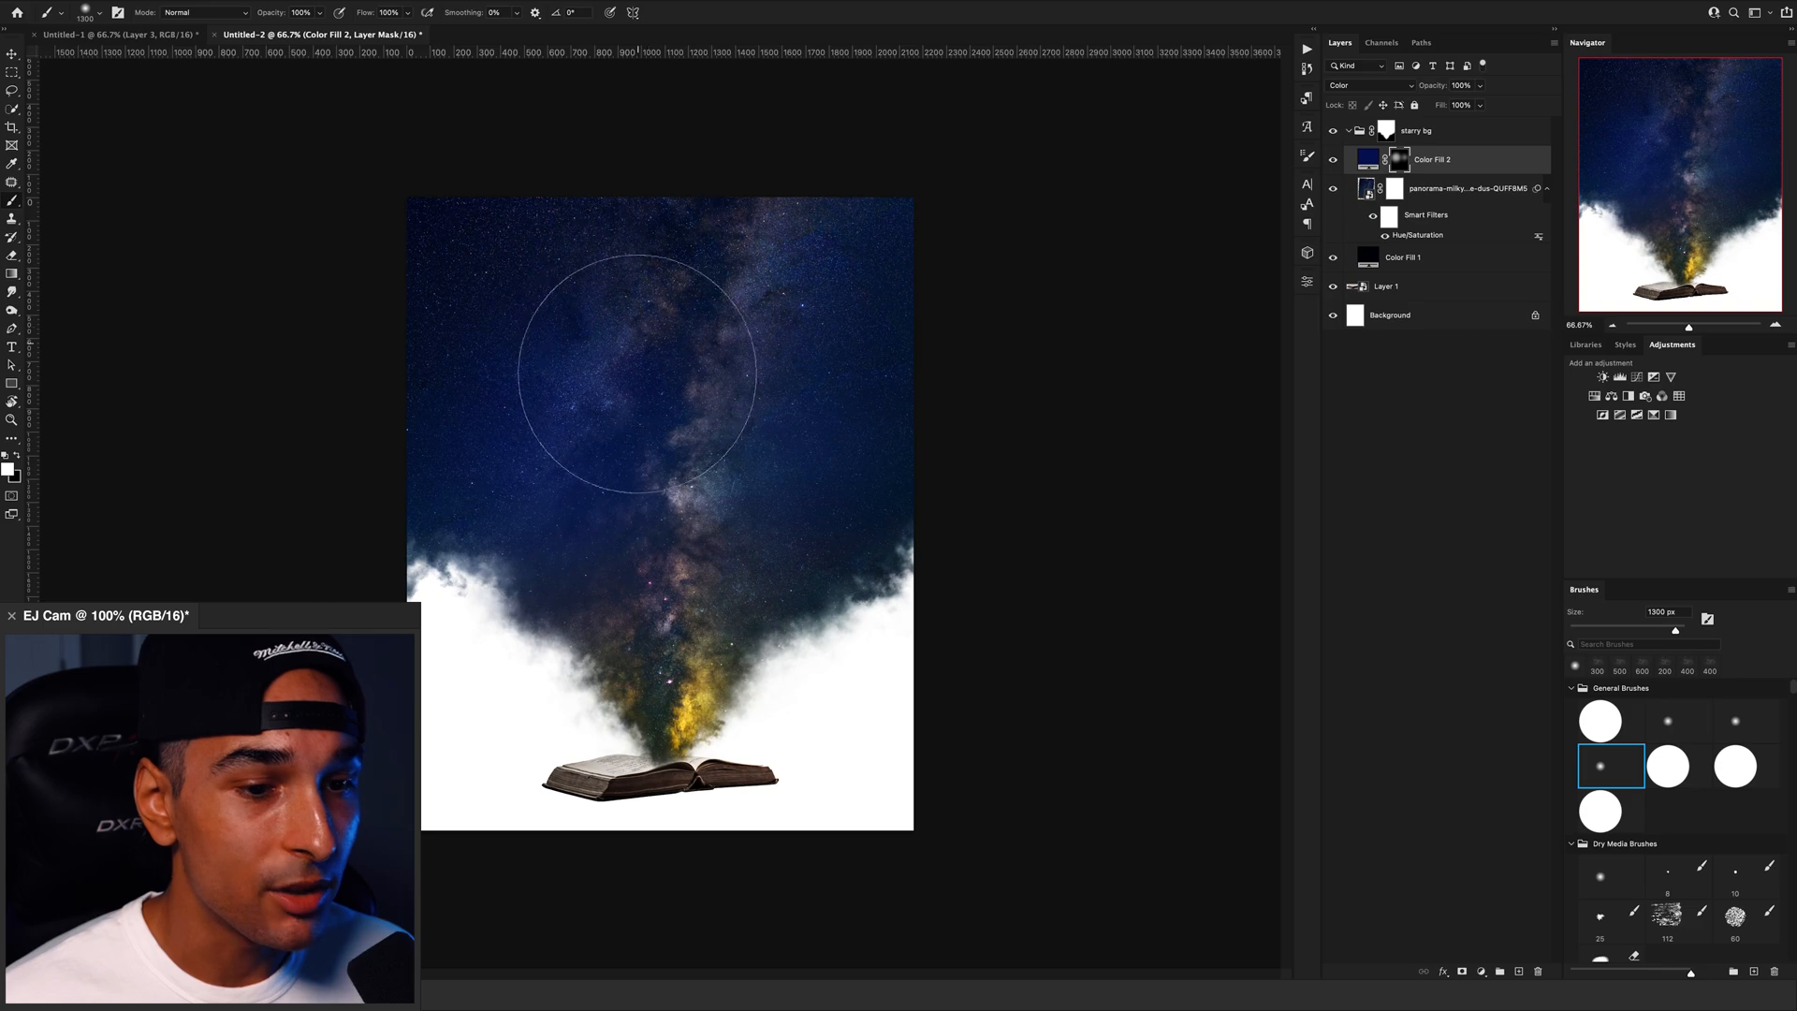
key("bracketleft")
key("bracketleft")
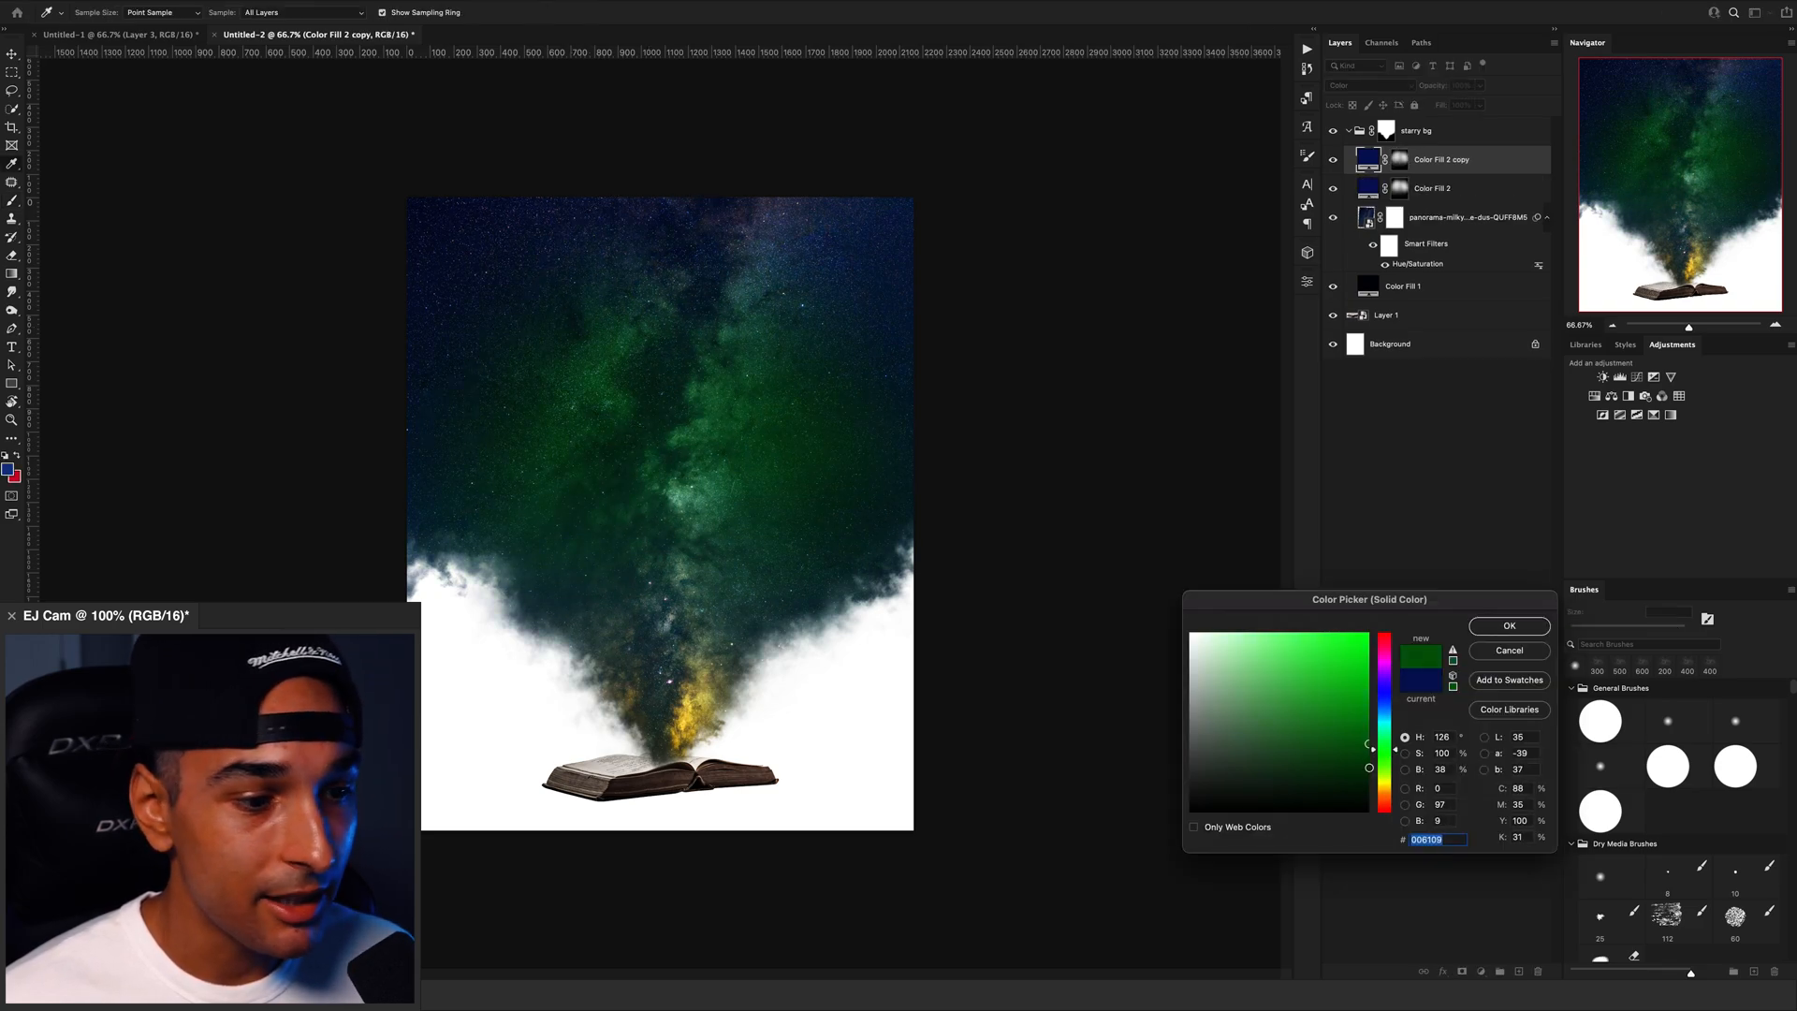
Step: Recolour the duplicated fill dark green, replace its mask with a black one and paint green into the lower galaxy above the book
left_click(1489, 630)
right_click(1399, 157)
left_click(1411, 189)
left_click(1460, 970, "alt")
mouse_move(805, 607)
left_mouse_down()
mouse_move(723, 628)
mouse_move(657, 587)
mouse_move(627, 618)
mouse_move(688, 647)
mouse_move(577, 604)
mouse_move(604, 604)
mouse_move(568, 613)
mouse_move(735, 628)
mouse_move(689, 693)
mouse_move(679, 666)
mouse_move(674, 715)
mouse_move(698, 744)
mouse_move(743, 724)
left_mouse_up()
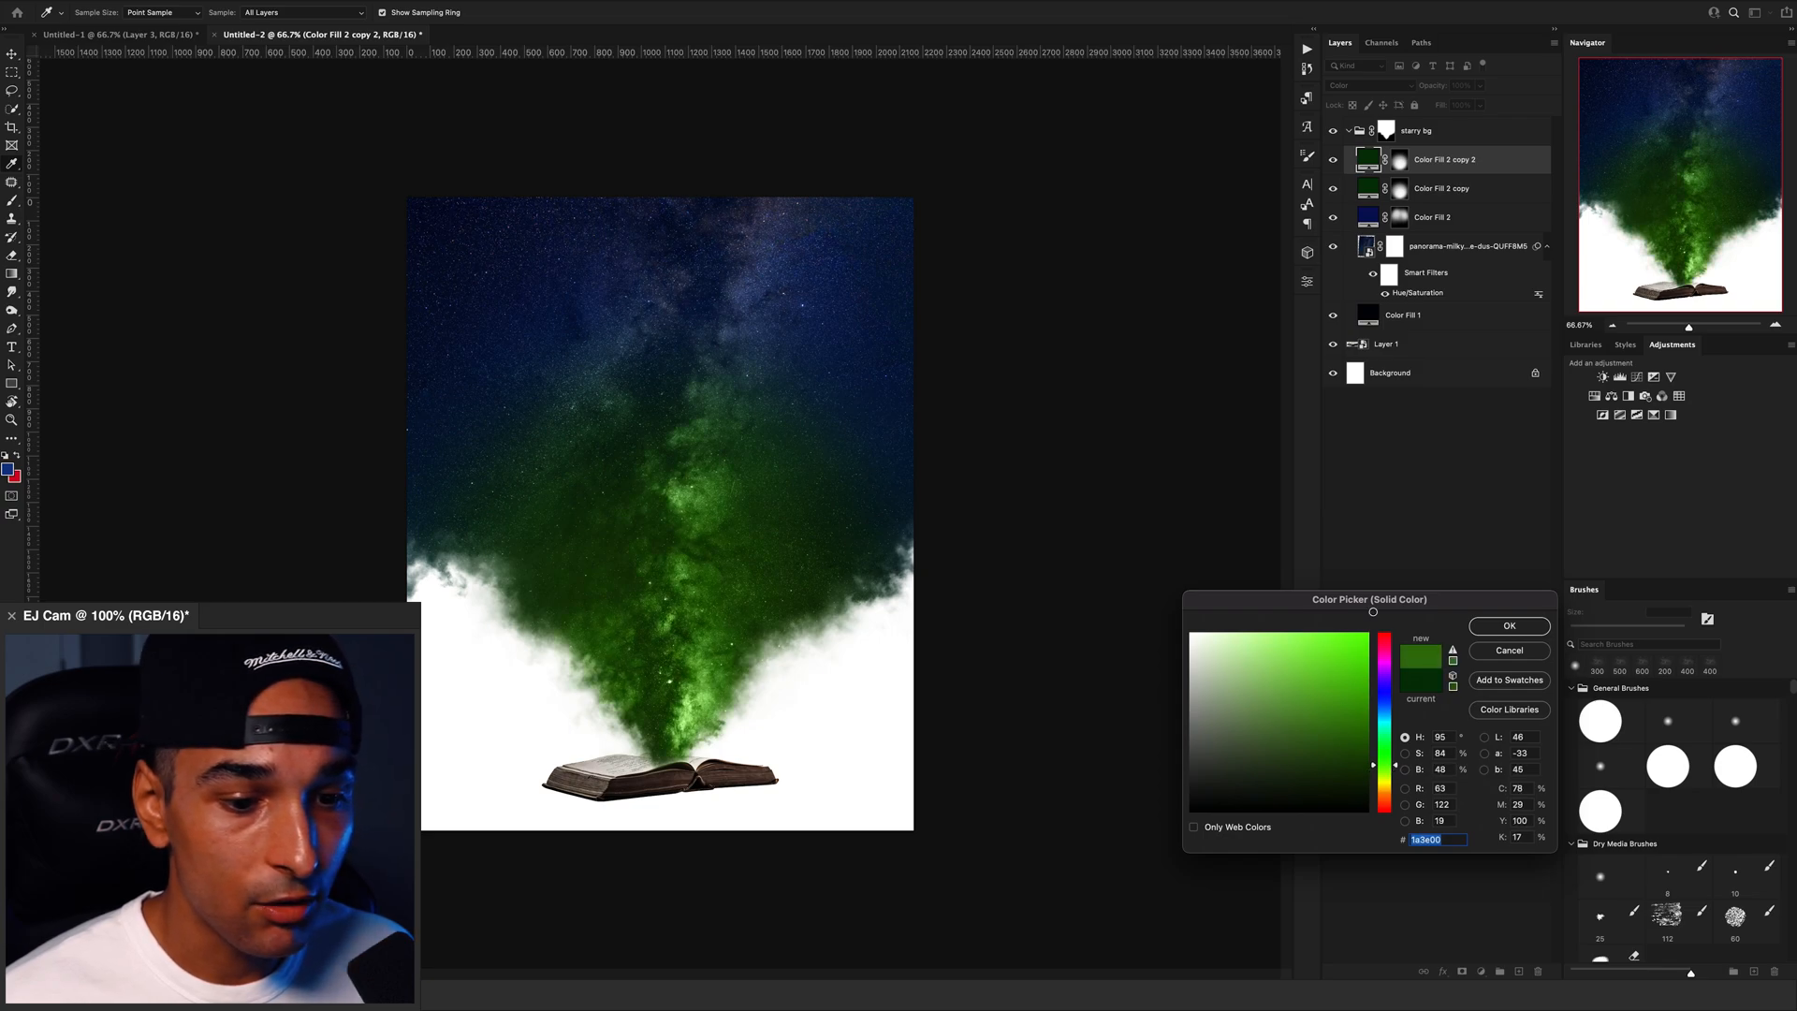
Step: Recolour the second fill copy #6cff00, replace its mask with a black one and paint the central galaxy streak with a smaller soft brush
left_click(1368, 635)
left_click(1509, 628)
right_click(1393, 158)
left_click(1427, 183)
left_click(1462, 971, "alt")
key("bracketleft")
key("bracketleft")
key("bracketleft")
key("bracketleft")
key("bracketleft")
key("bracketleft")
key("bracketleft")
key("bracketleft")
key("bracketleft")
key("bracketleft")
key("bracketleft")
key("bracketleft")
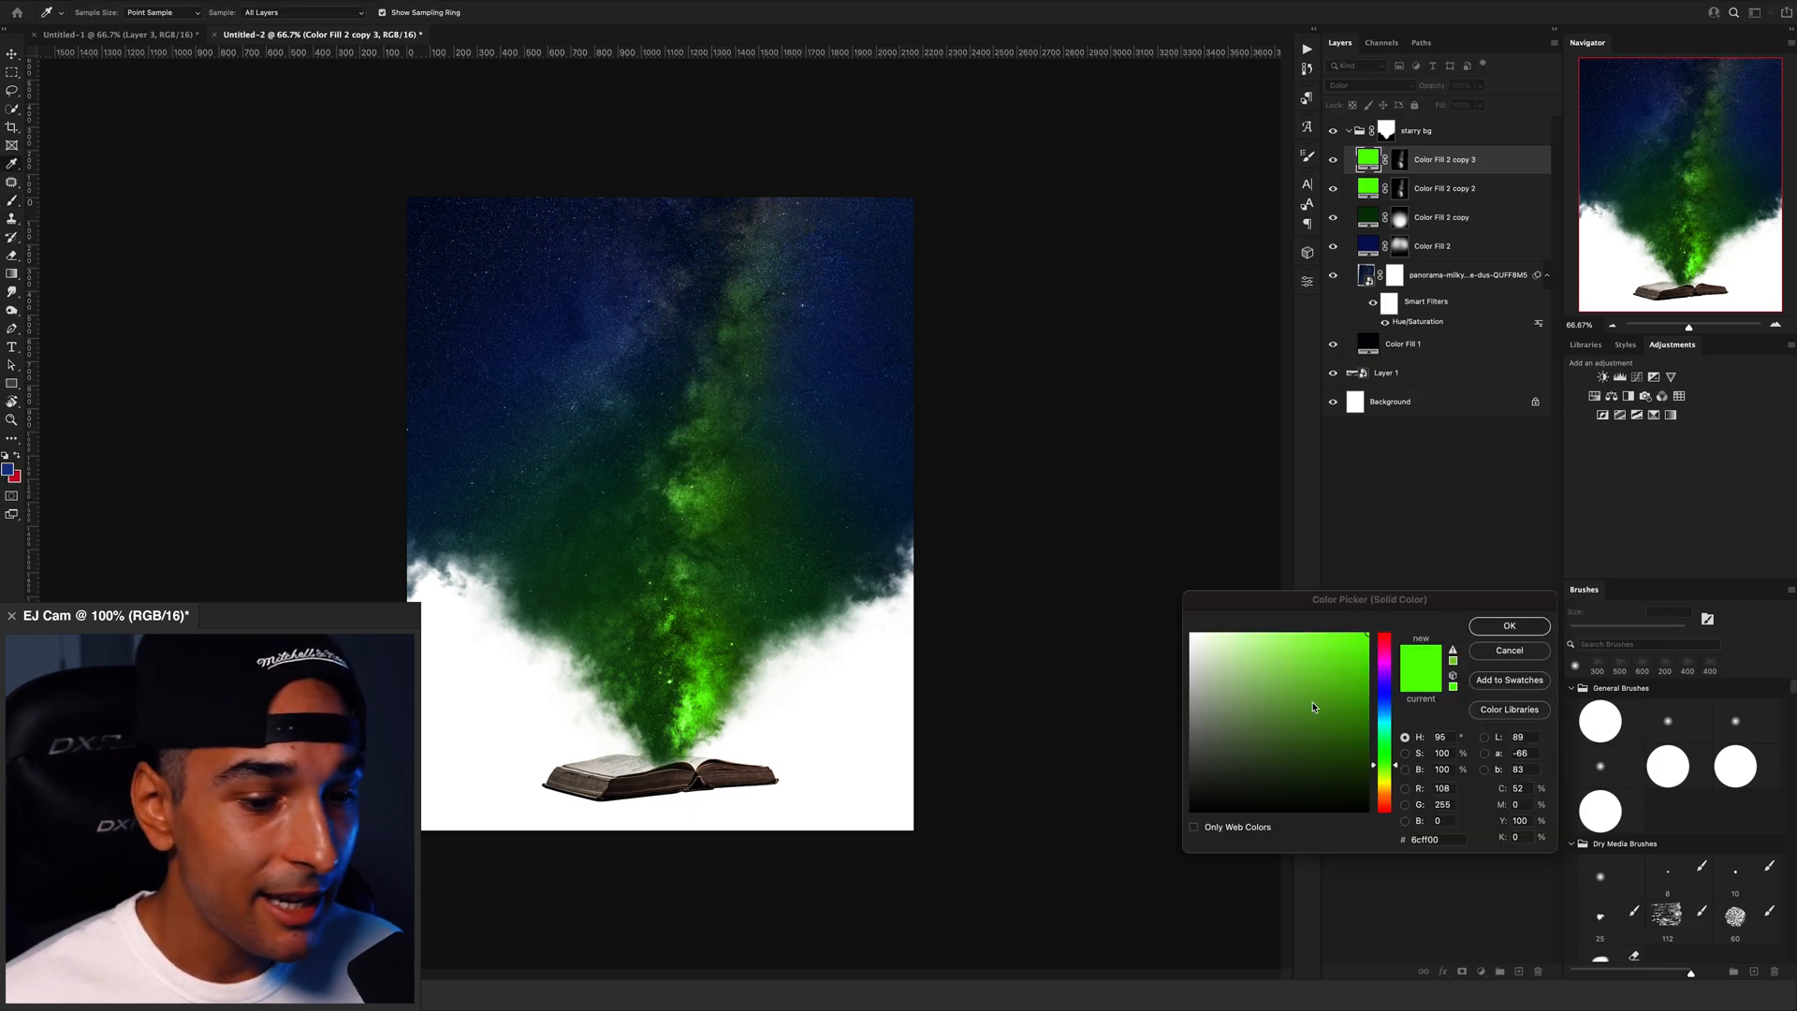
Step: Recolour the third fill copy teal #379f79, replace its mask with a black one and paint teal left of the streak near the book
left_click(1310, 704)
left_click_drag(1393, 759, 1391, 736)
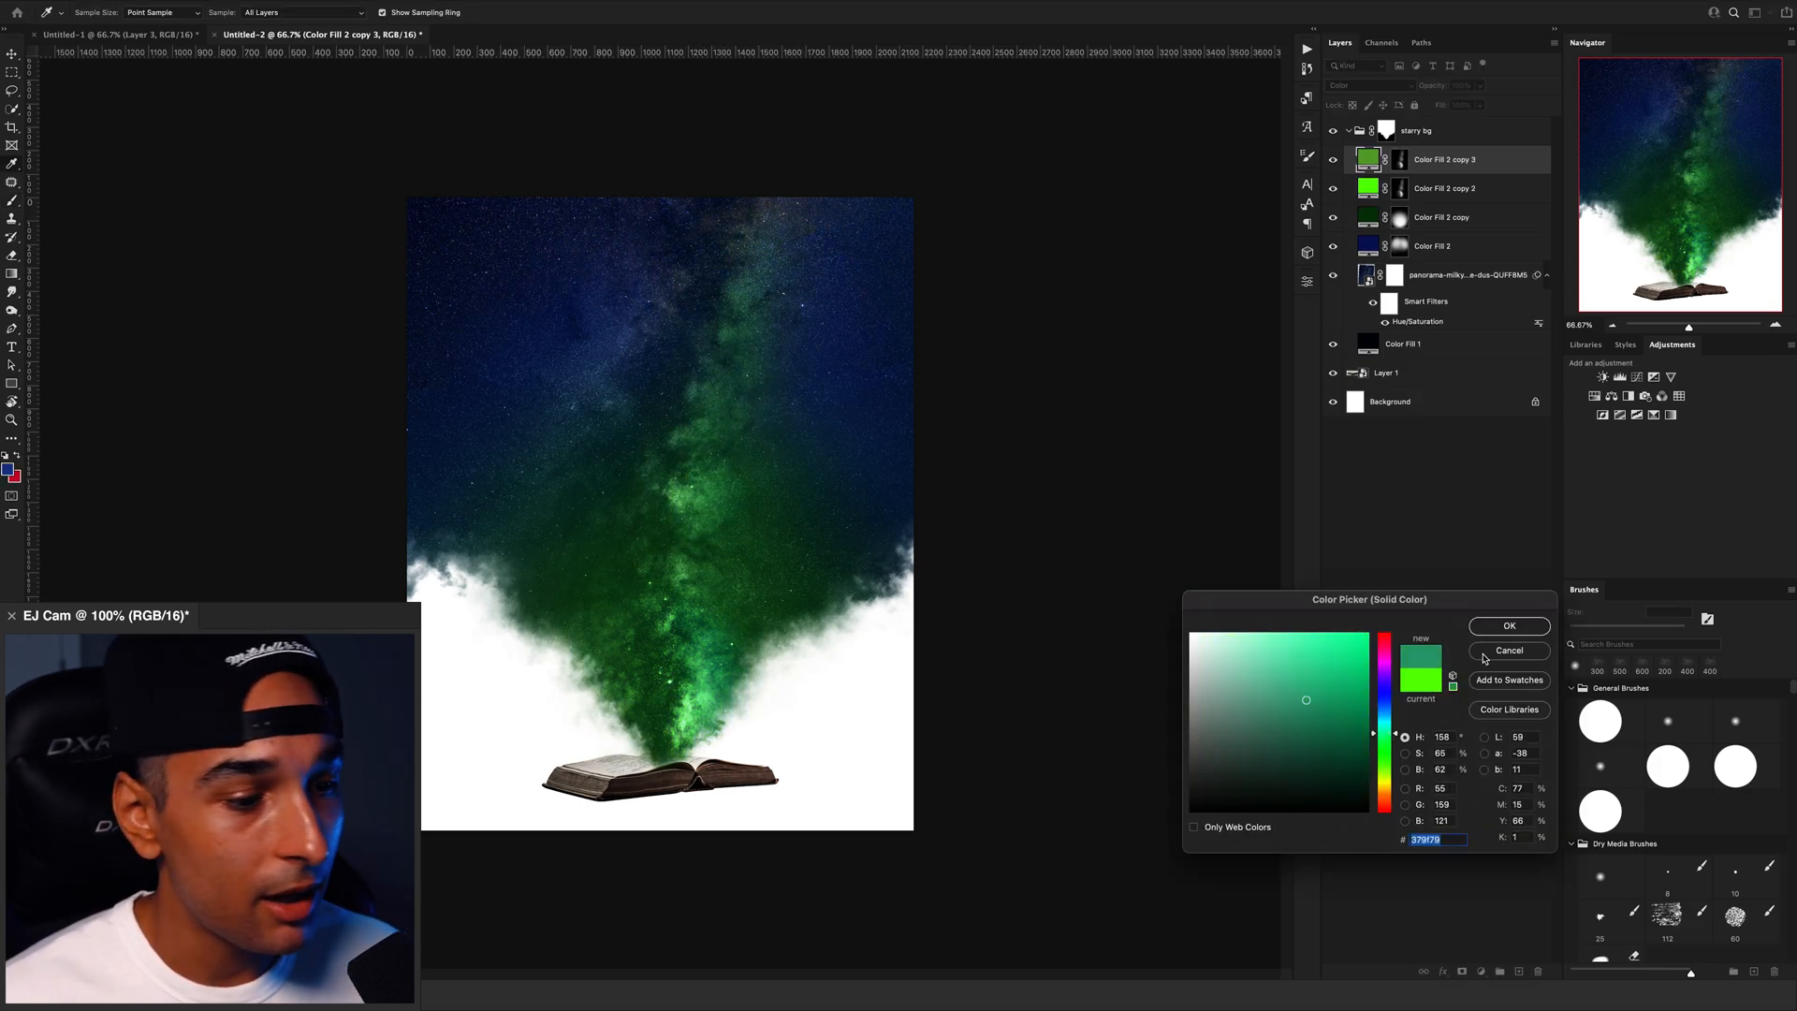
left_click(1509, 625)
right_click(1399, 159)
left_click(1441, 188)
left_click(1463, 972, "alt")
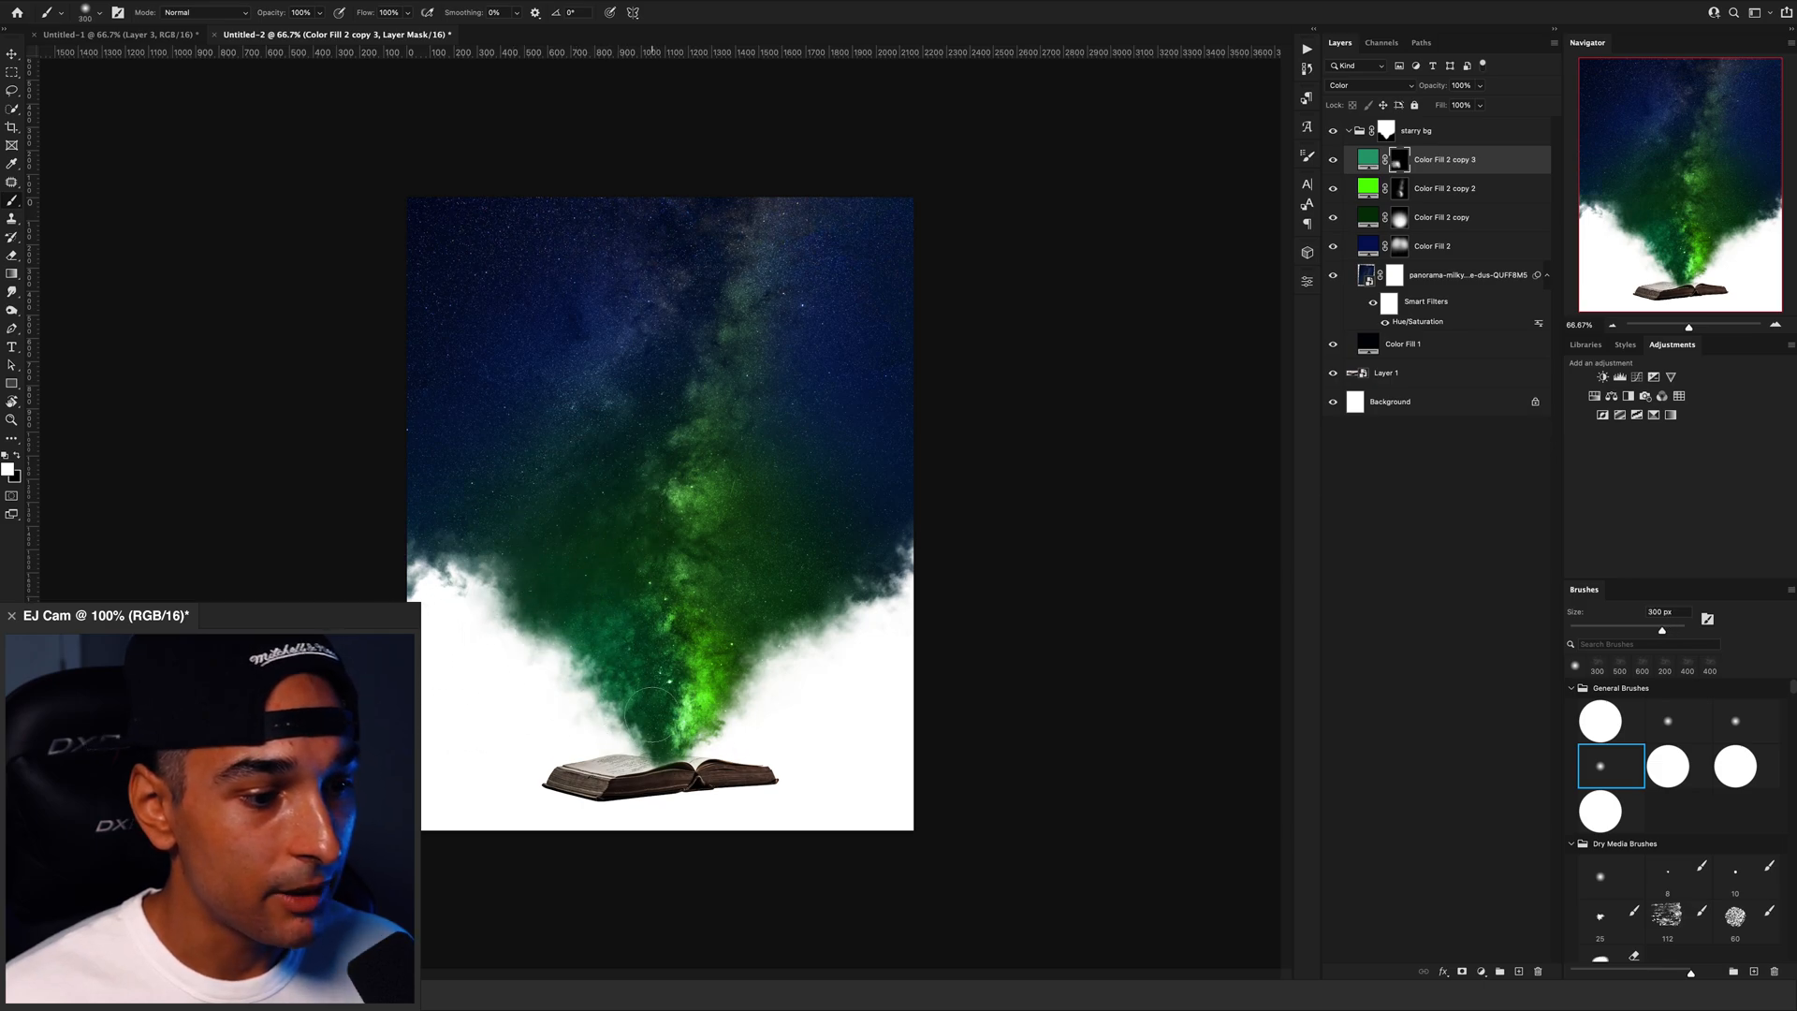
Step: Refine the bright green fill's mask with a smaller soft brush
left_click(1399, 188)
key("bracketleft")
key("bracketleft")
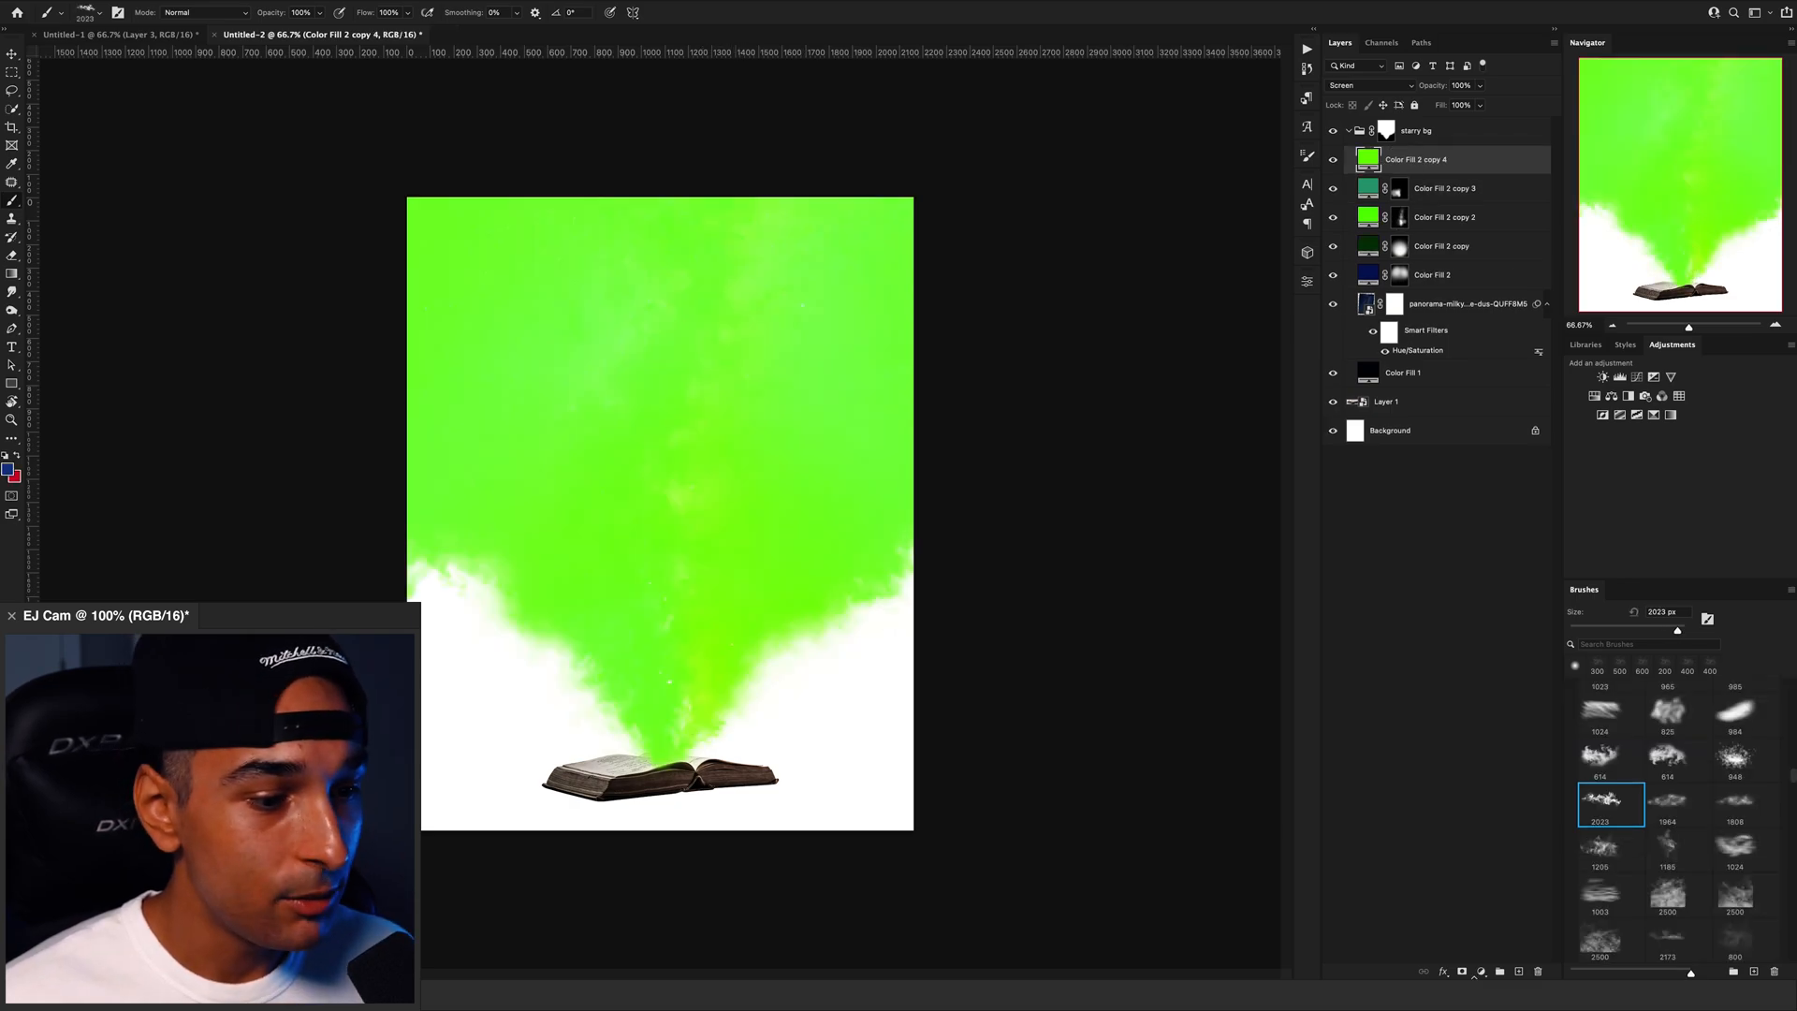
Step: Invert the mask of the Screen-mode green fill and try a 1200 px stamp of the 2023 px smoke brush above the book
key("ctrl+i")
right_click(700, 599)
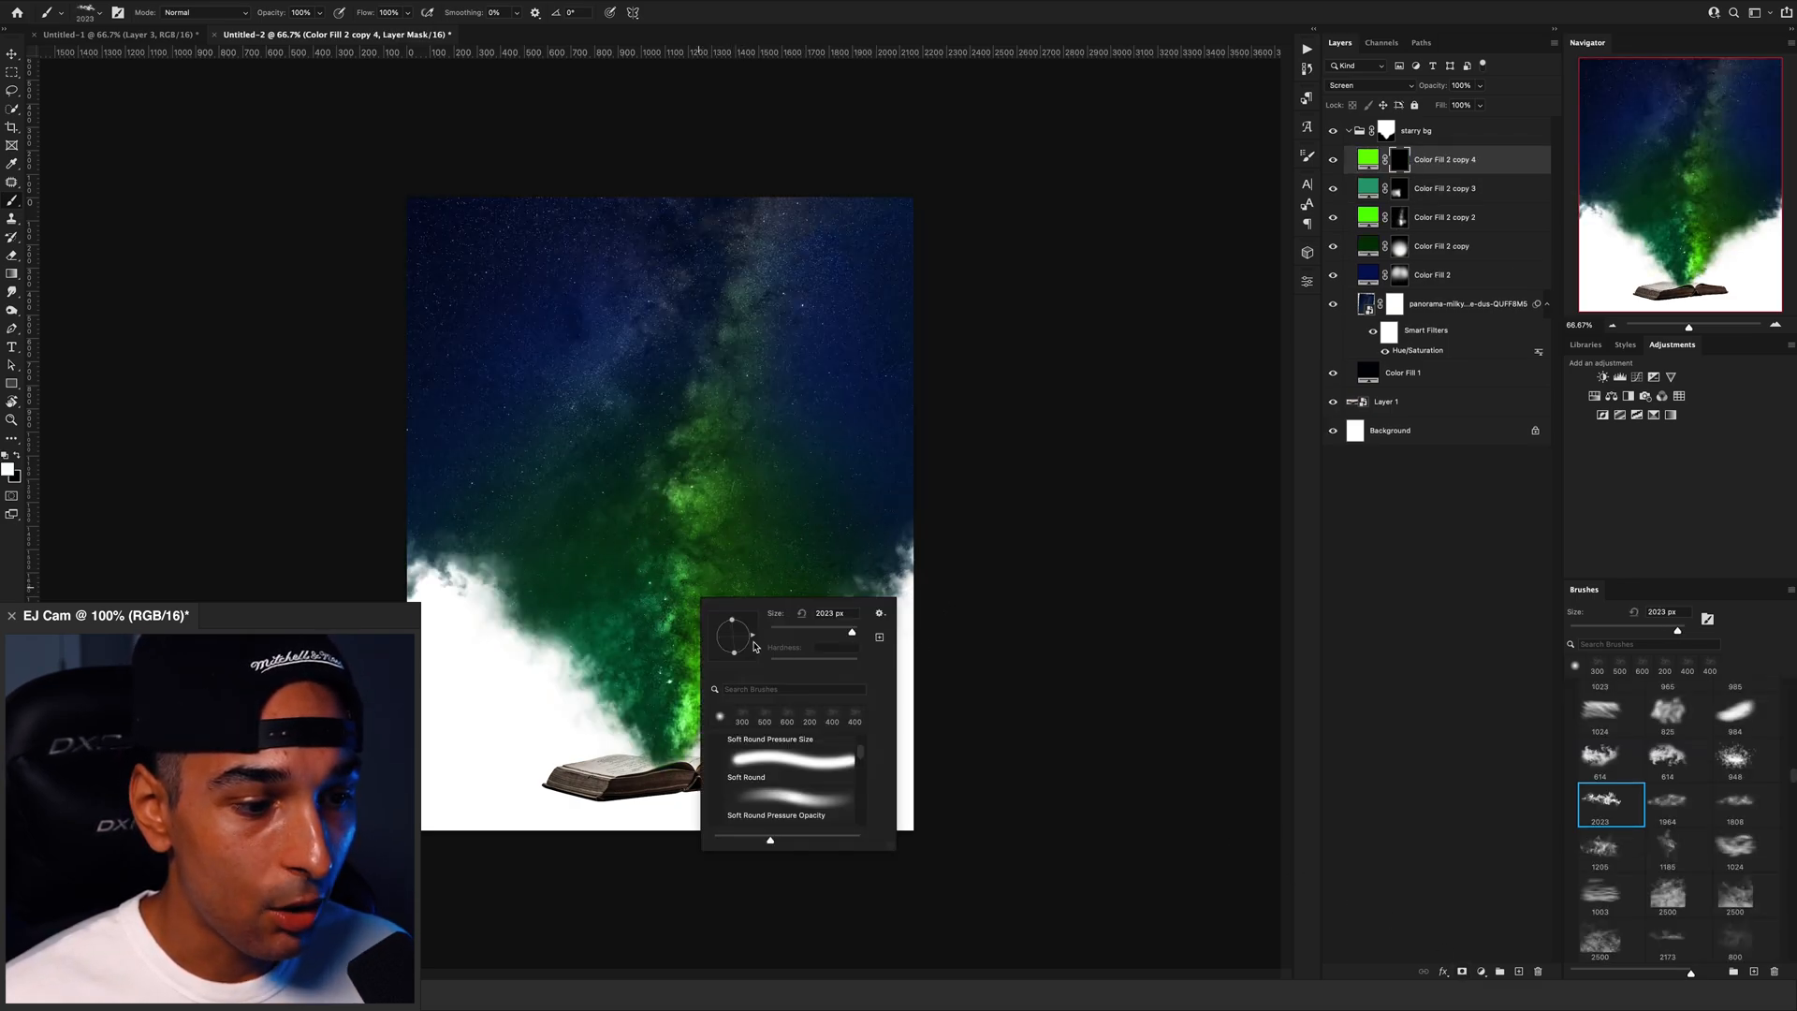
key("Return")
key("bracketleft")
key("bracketleft")
key("bracketleft")
key("bracketleft")
key("bracketleft")
key("bracketleft")
key("bracketleft")
key("bracketleft")
key("bracketleft")
left_click(717, 652)
key("ctrl+z")
Step: Rotate the smoke brush to -112° and stamp a bright green plume rising from the book
right_click(739, 621)
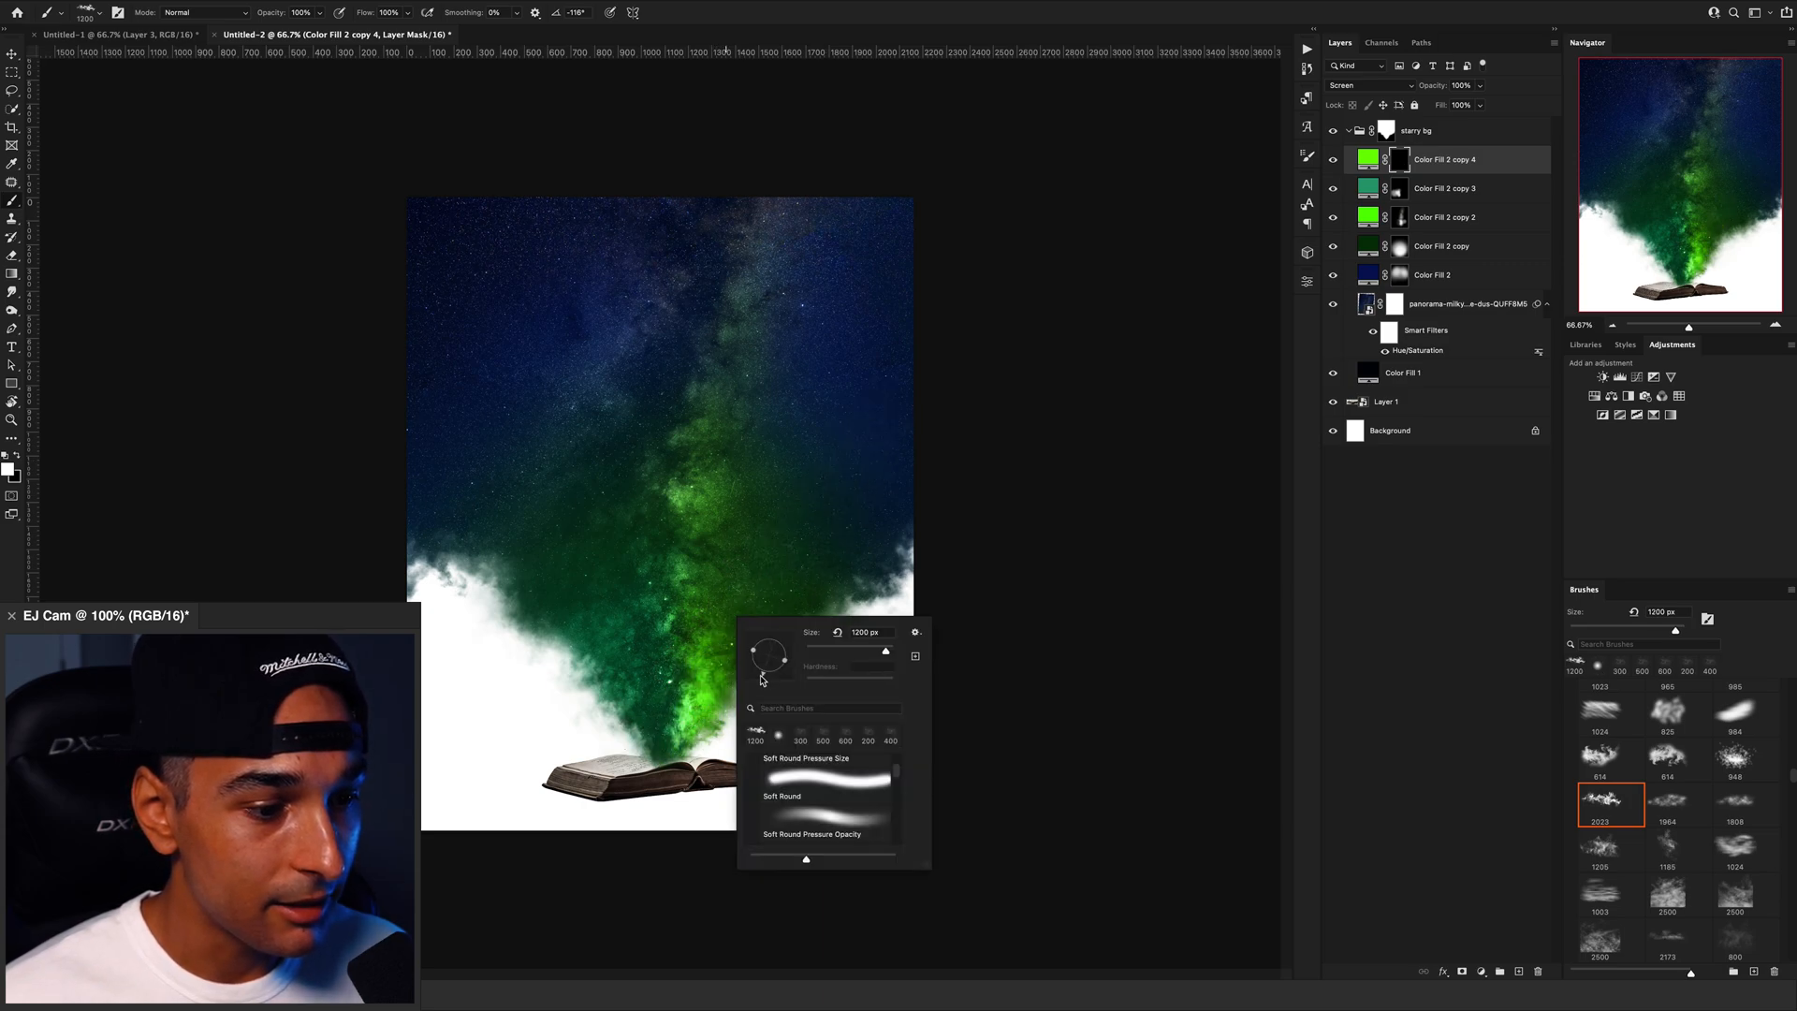
left_click_drag(762, 675, 762, 676)
key("Return")
left_click(722, 650)
Step: Stamp a smaller, about 500 px, smoke detail at the base of the green plume on its mask
key("bracketleft")
key("bracketleft")
key("bracketleft")
key("bracketleft")
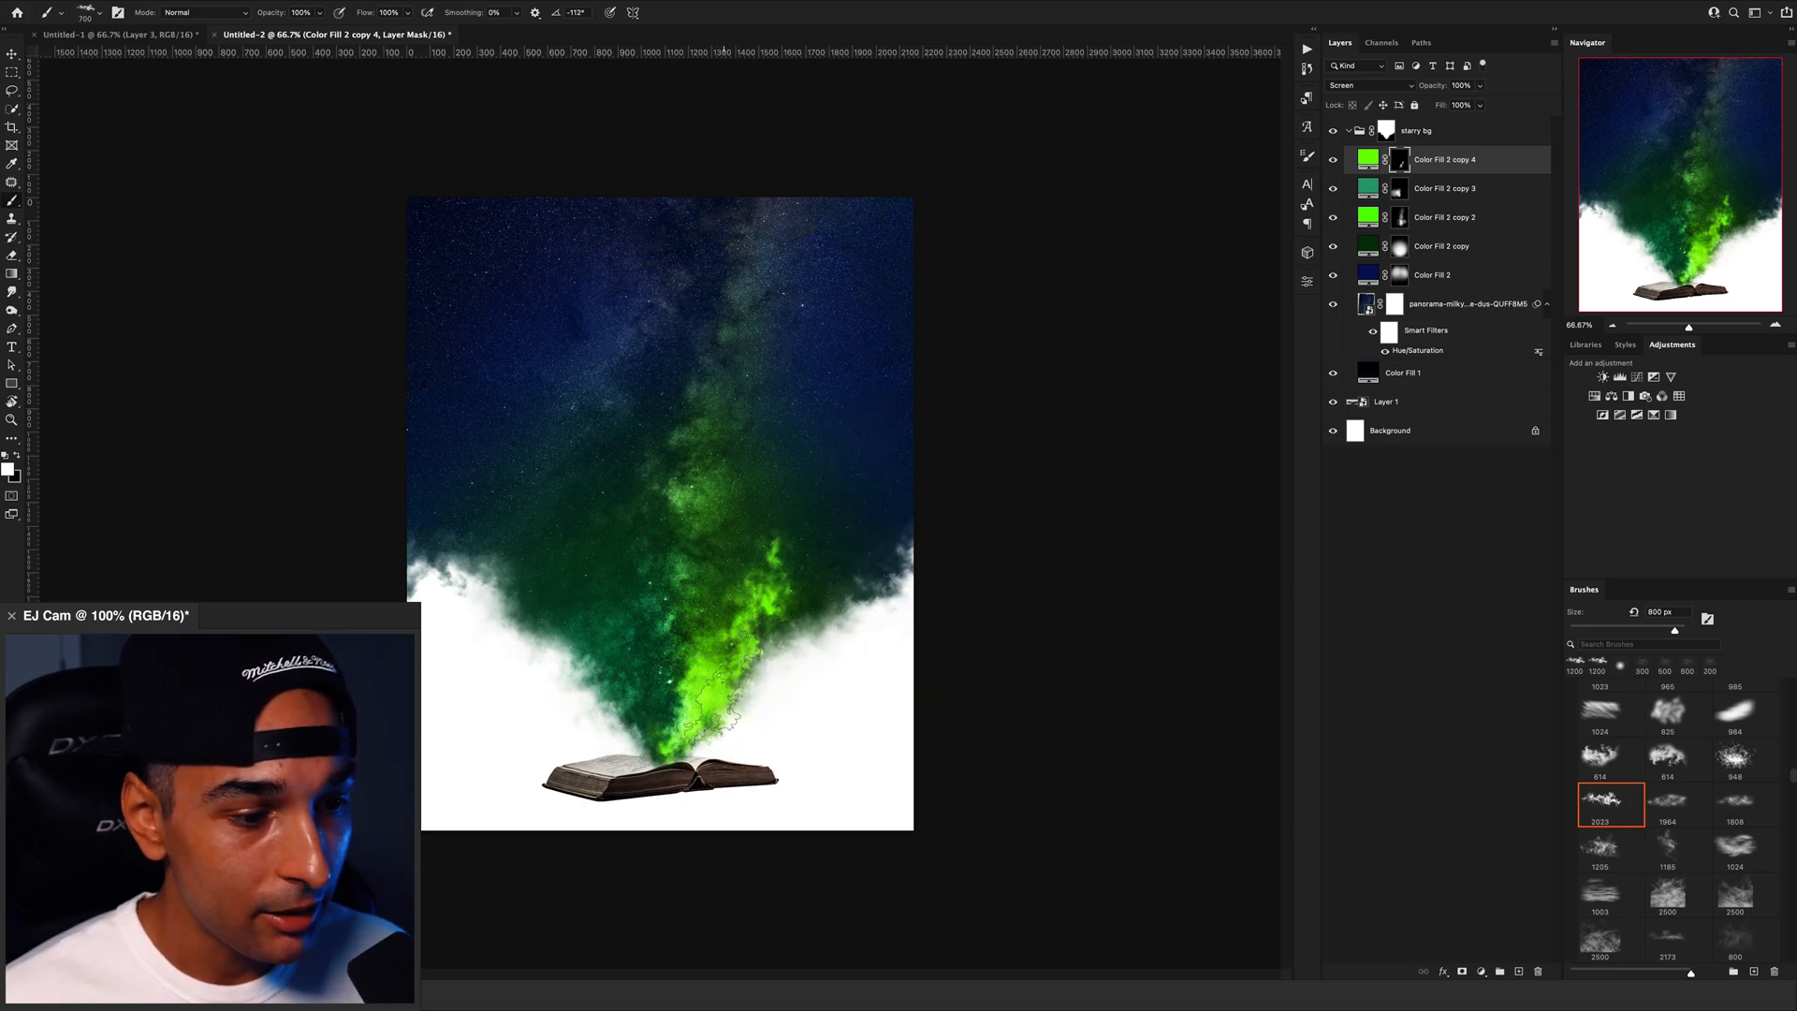
key("bracketleft")
key("bracketleft")
key("bracketleft")
left_click(716, 699)
key("bracketright")
key("bracketright")
key("bracketright")
key("bracketright")
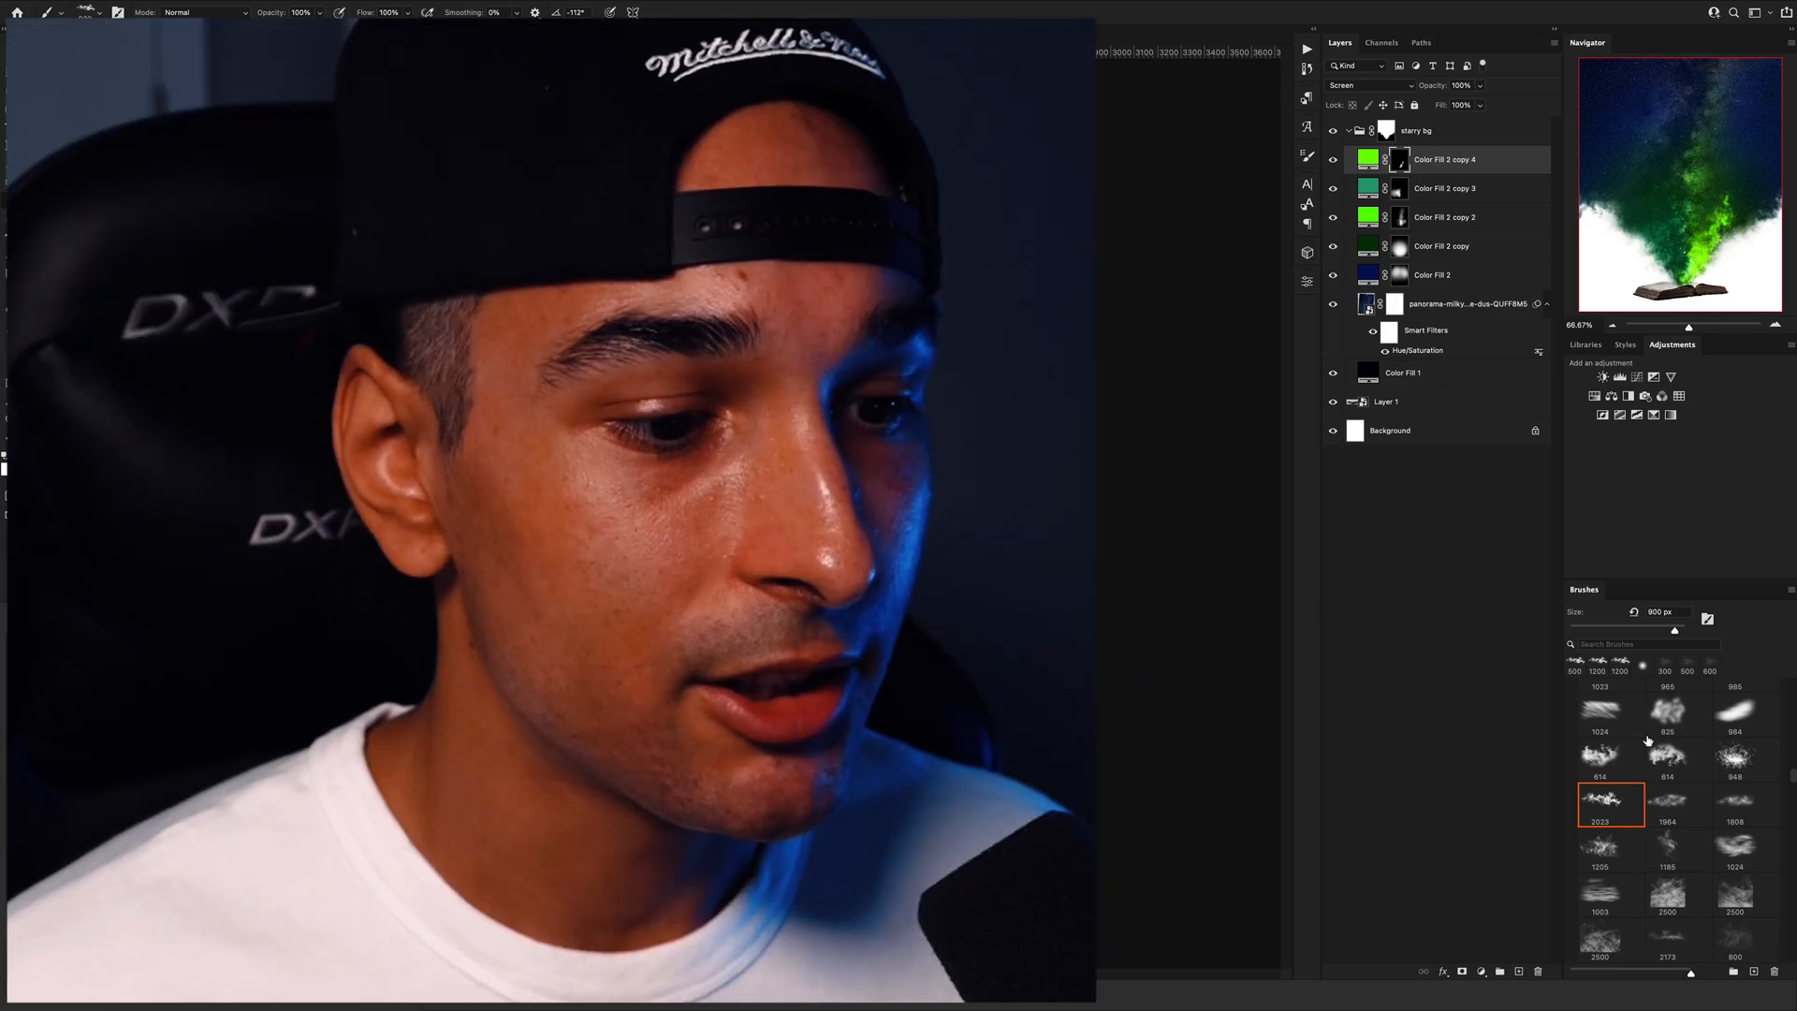
Step: Try stamping the 814 px smoke brush, rotated to -89° and enlarged to 1000 px, over the green plume
left_click(1605, 756)
right_click(831, 521)
key("Return")
key("bracketright")
key("bracketright")
key("bracketright")
key("bracketright")
left_click(718, 607)
key("super+z")
Step: Lower the brush opacity to 50% and stamp extra green smoke over the plume and its base at the book
key("5")
left_click(724, 608)
key("super+z")
left_click(704, 653)
left_click(685, 743)
Step: Stamp extra green smoke over the plume using the 1185 px smoke brush, rotated to -44° and enlarged beyond 1500 px
scroll(1649, 725, "down", 3)
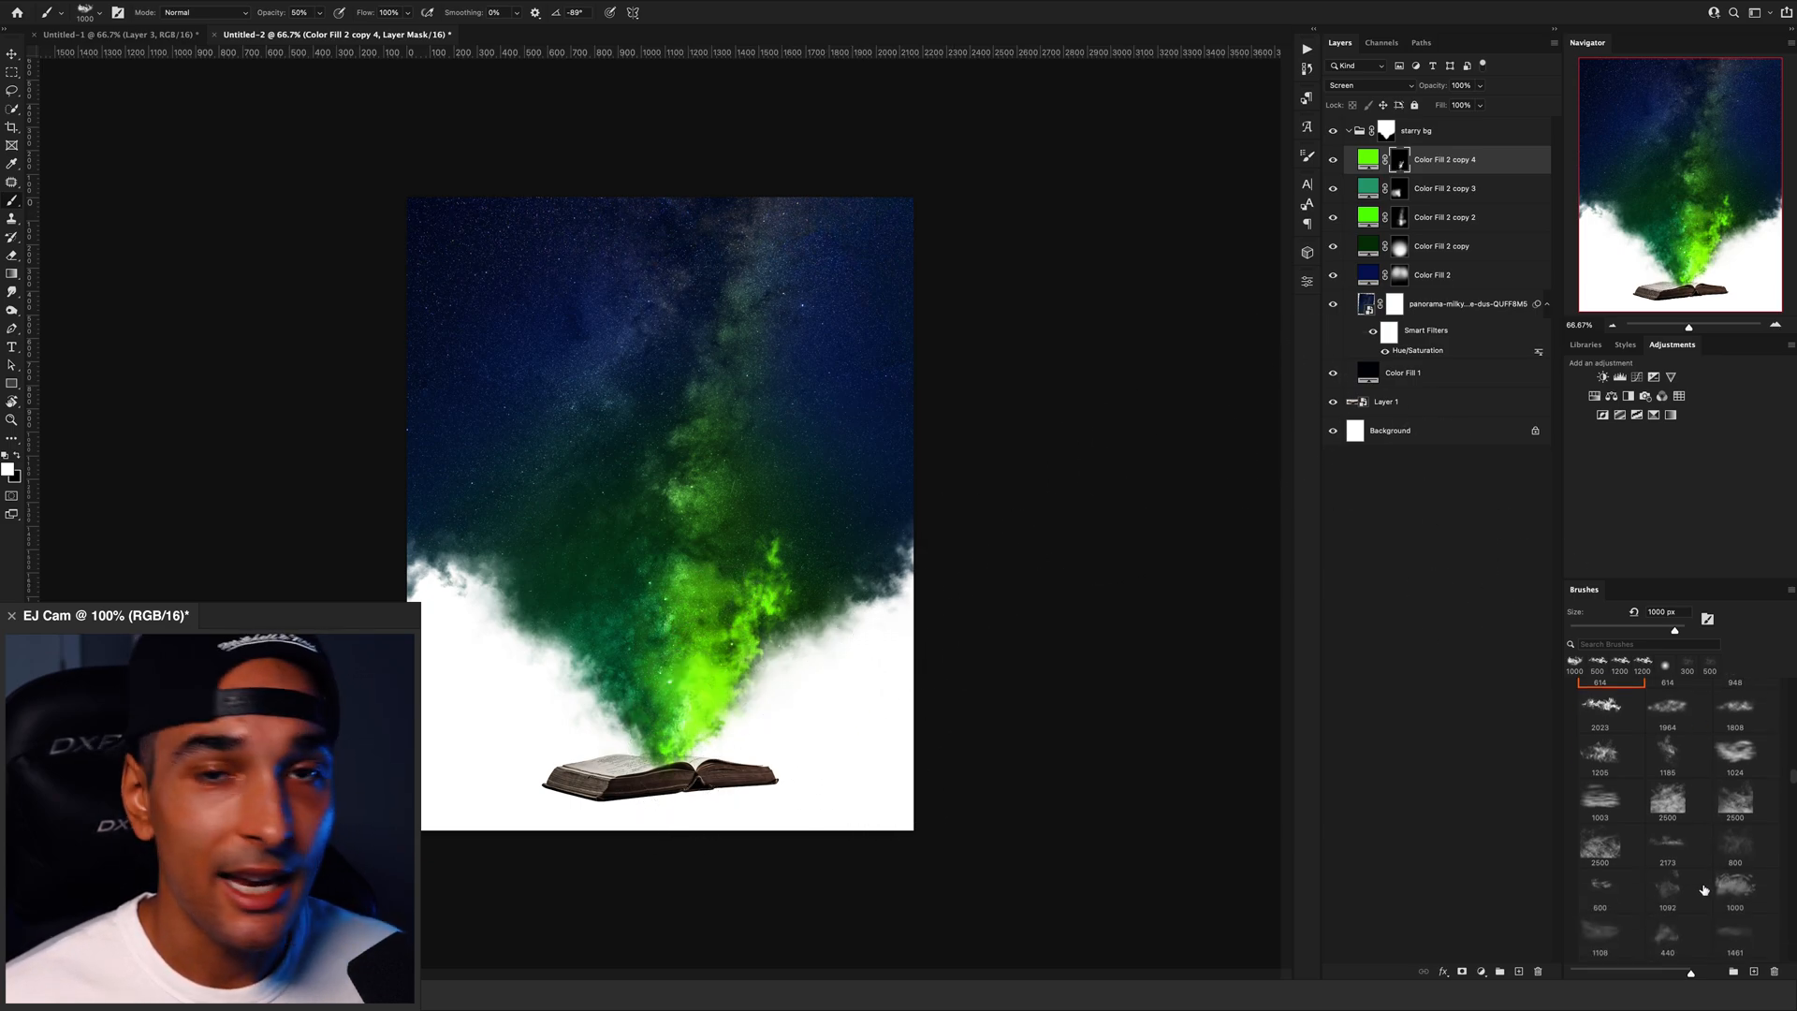
left_click(1667, 749)
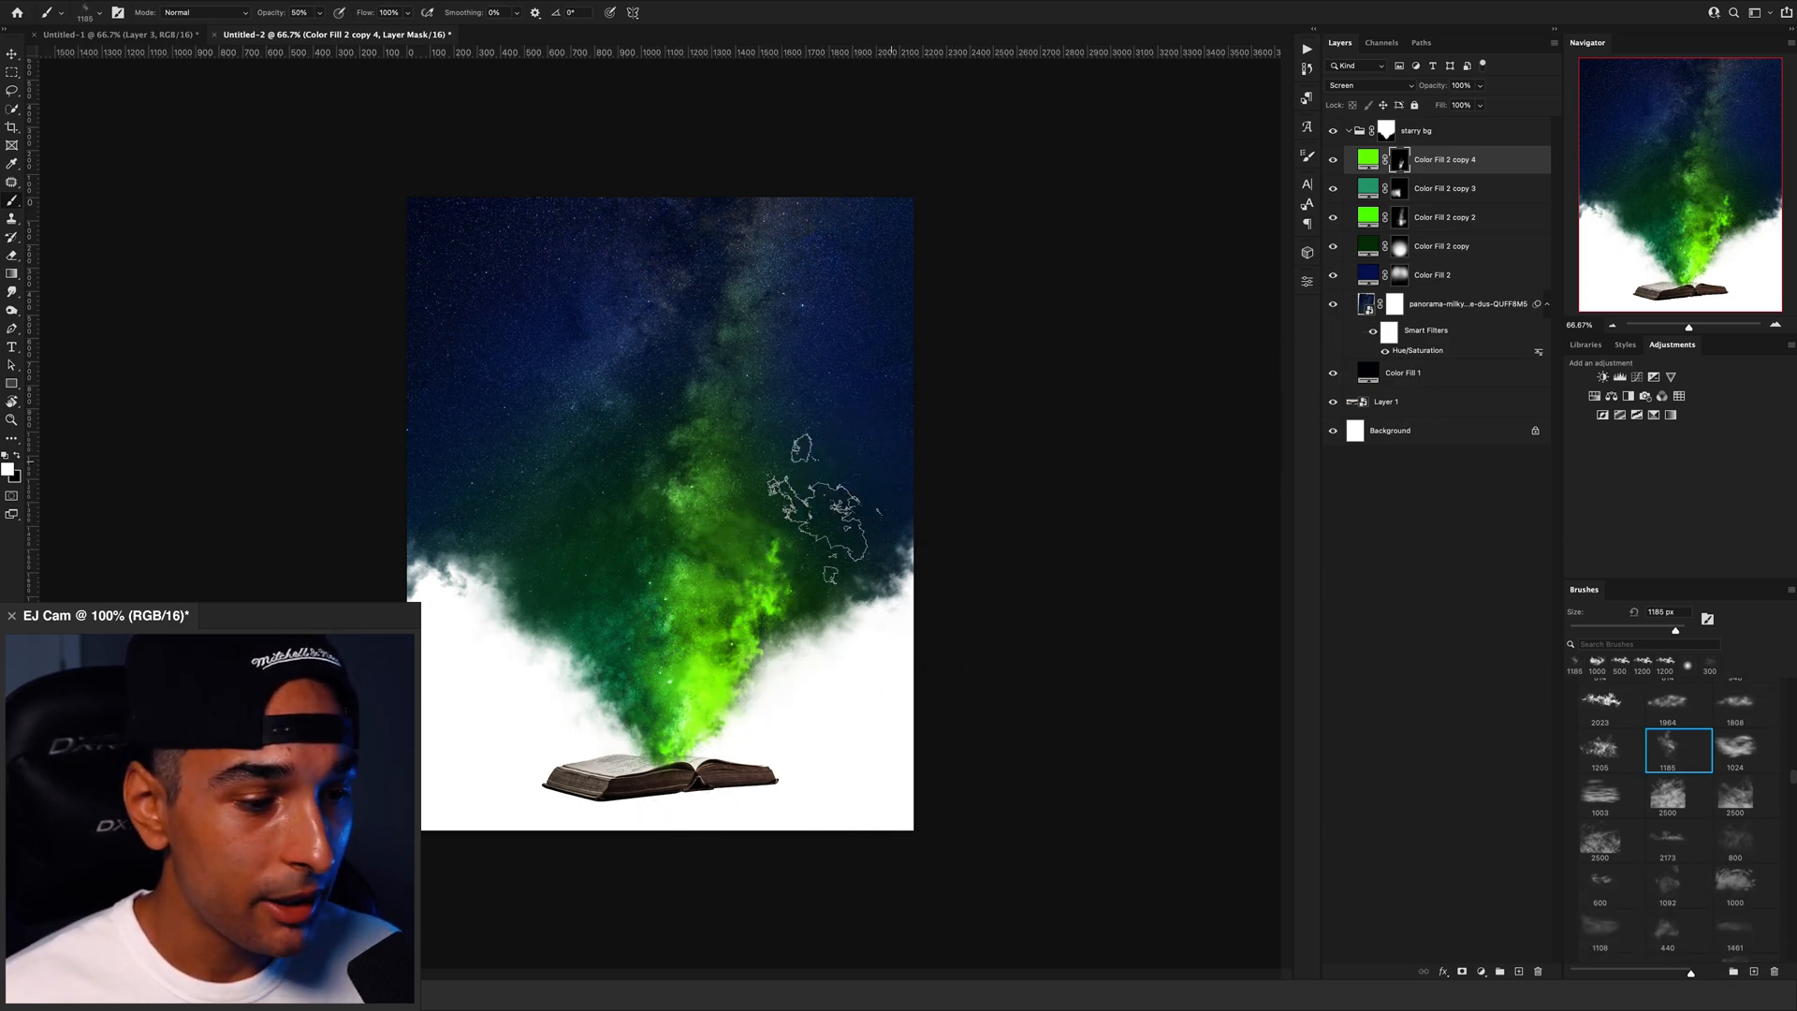
right_click(802, 661)
key("Return")
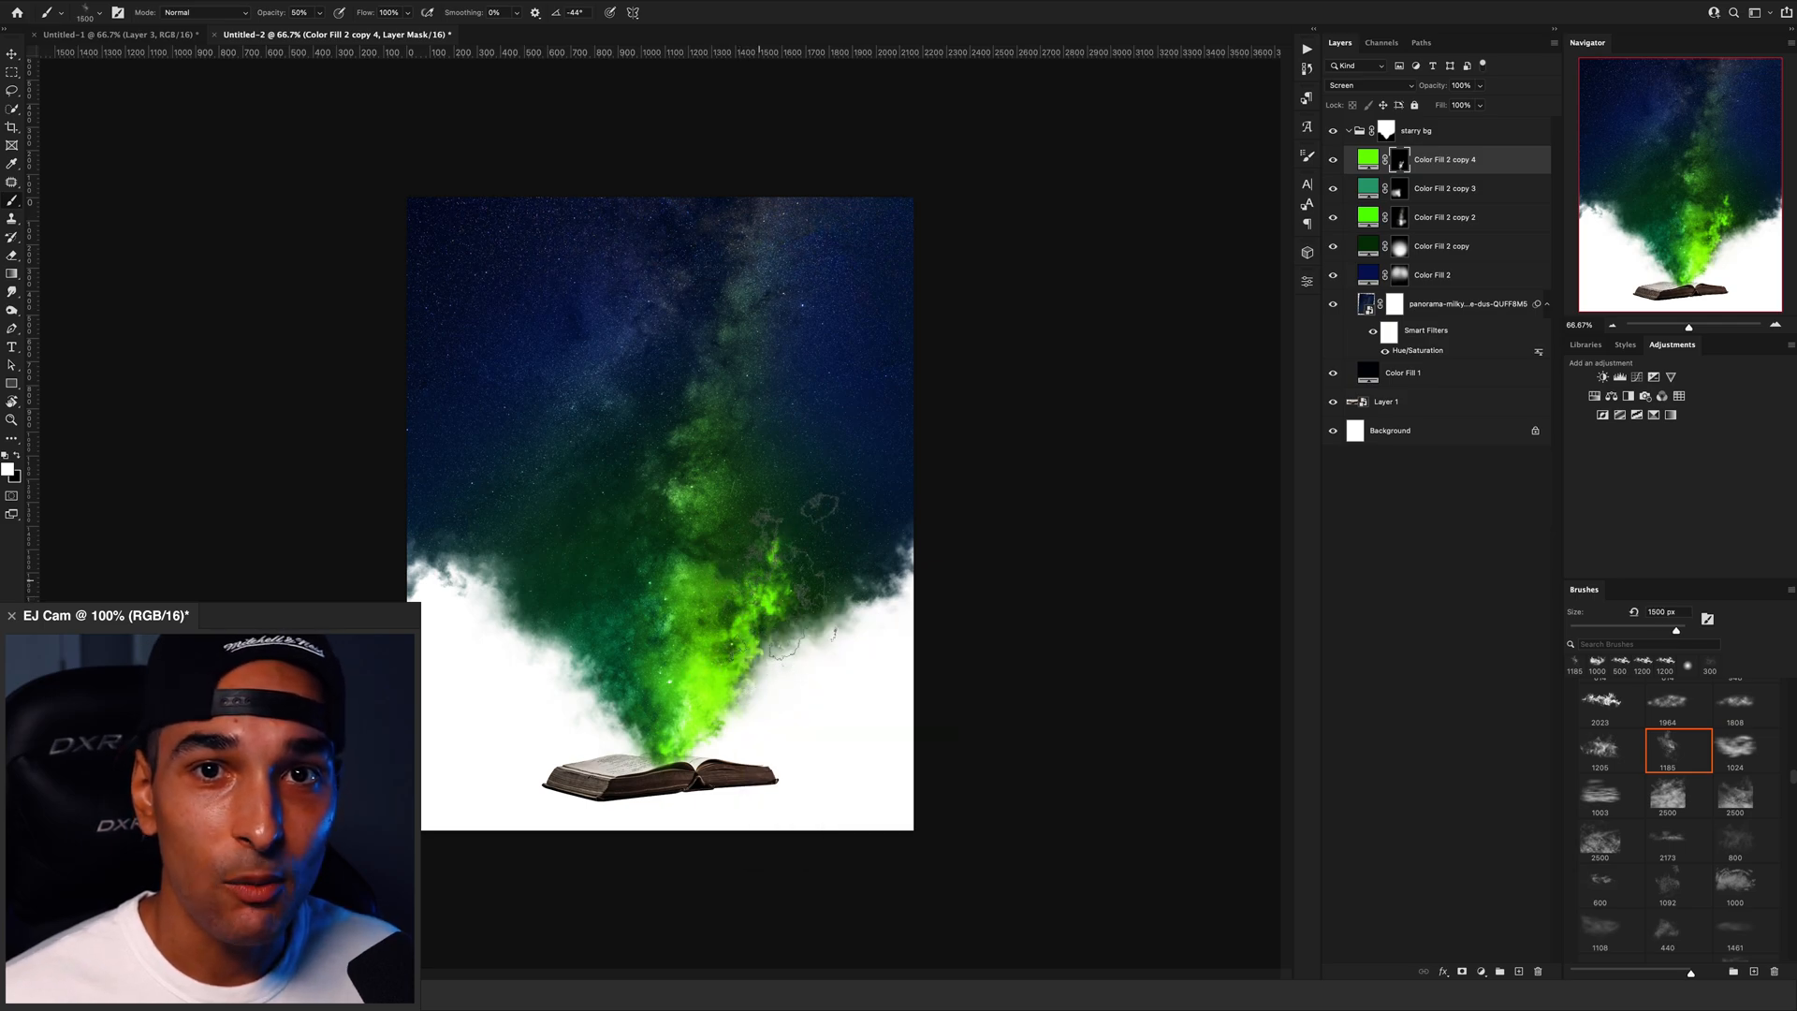
left_click(786, 569)
key("super+z")
key("bracketright")
key("bracketright")
left_click(715, 629)
Step: Duplicate the top bright green fill, recolour the copy turquoise and replace its mask with a black one
left_click_drag(1449, 198, 1455, 153)
double_click(1383, 164)
left_click(1370, 654)
left_click(1528, 642)
right_click(1415, 164)
left_click(1479, 1001, "alt")
Step: Stamp turquoise smoke beside the green plume with the 1400 px brush rotated to 161°, and set the fill's blend mode to Screen
right_click(617, 674)
left_click_drag(642, 708, 639, 717)
key("Return")
key("bracketleft")
left_click(613, 667)
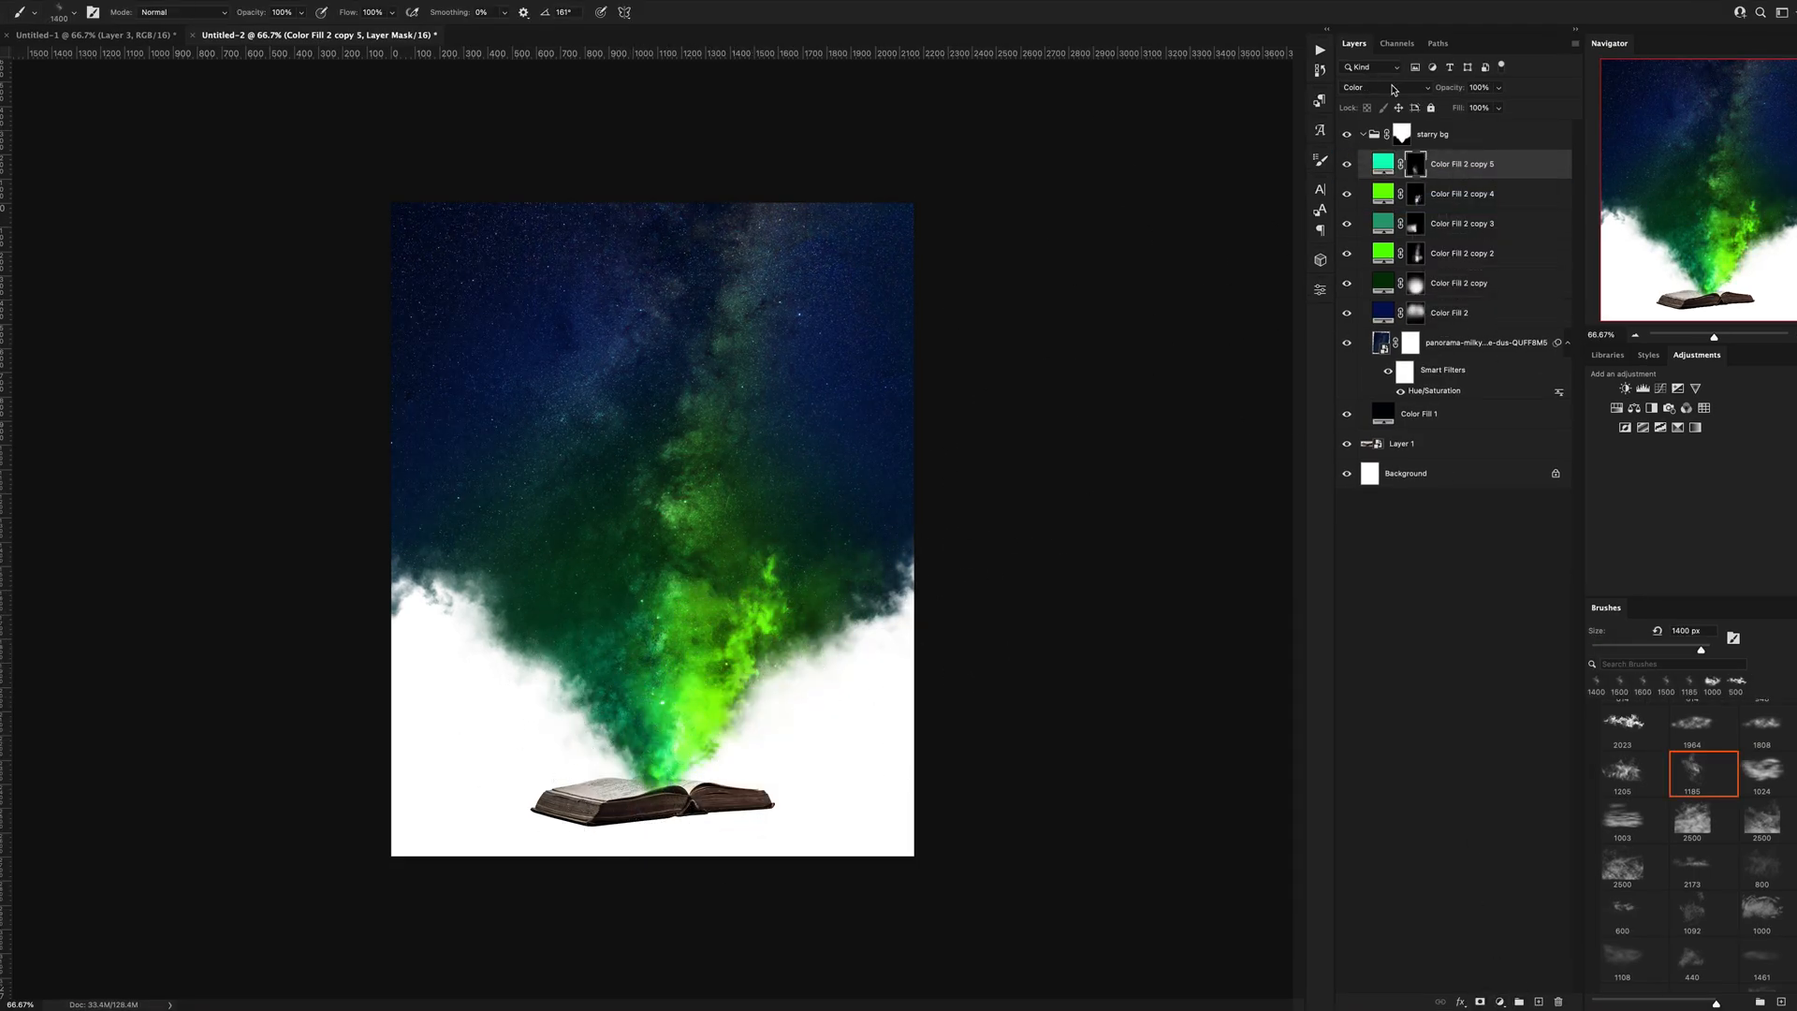
left_click(1384, 87)
left_click(1375, 177)
left_click(524, 634)
Step: Duplicate the turquoise fill, recolour the copy white, replace its mask with a black one and choose the 2023 px smoke brush
left_click_drag(1462, 166, 1462, 151)
double_click(1382, 164)
left_click(1201, 654)
left_click(1528, 643)
right_click(1415, 164)
left_click(1456, 192)
left_click(1626, 726)
left_click(1480, 1001, "alt")
Step: Stamp white smoke where the plume meets the book and rotate the 800 px smoke brush to 78°
right_click(678, 693)
key("Return")
left_click(674, 740)
right_click(693, 652)
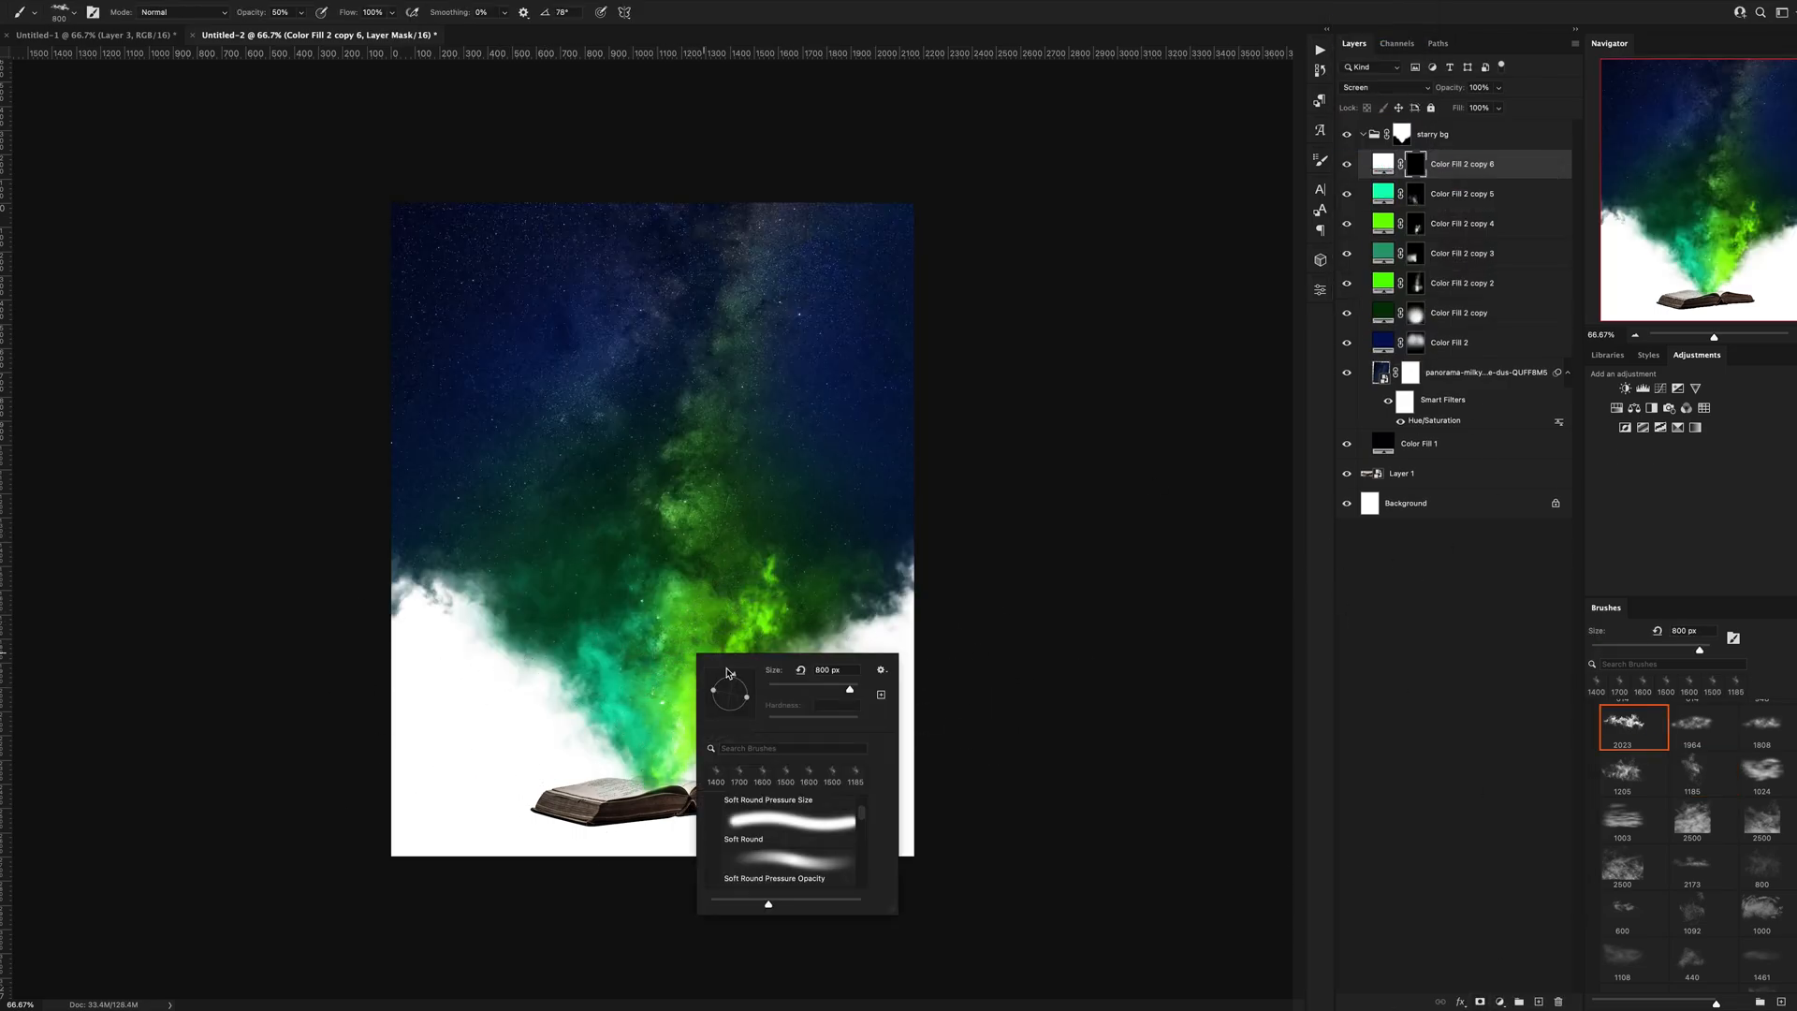
key("Return")
Step: Build up the white smoke just above the open book on the white fill's mask, using a rotated and enlarged smoke brush
key("super+plus")
key("super+plus")
left_click_drag(655, 805, 767, 417)
left_click(1417, 166)
right_click(829, 803)
left_click_drag(865, 767, 880, 786)
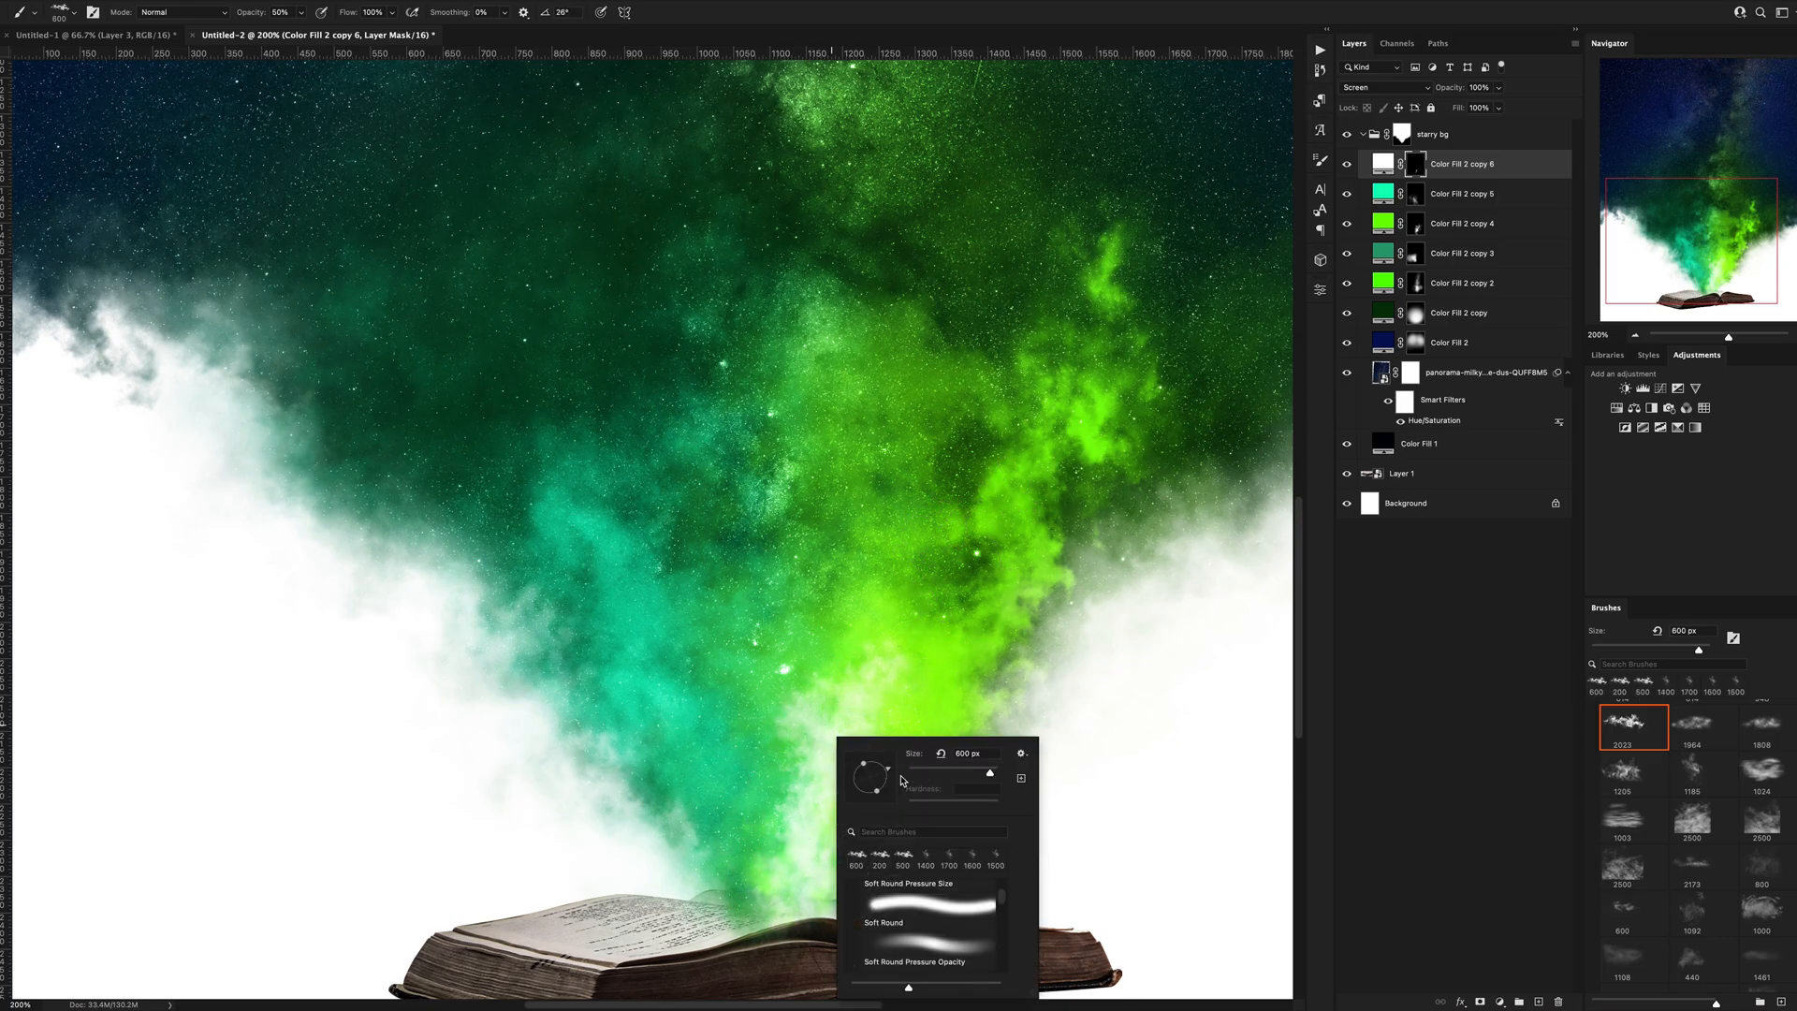
key("Return")
key("bracketright")
key("bracketright")
key("bracketright")
left_click(695, 719)
key("super+z")
left_click(786, 763)
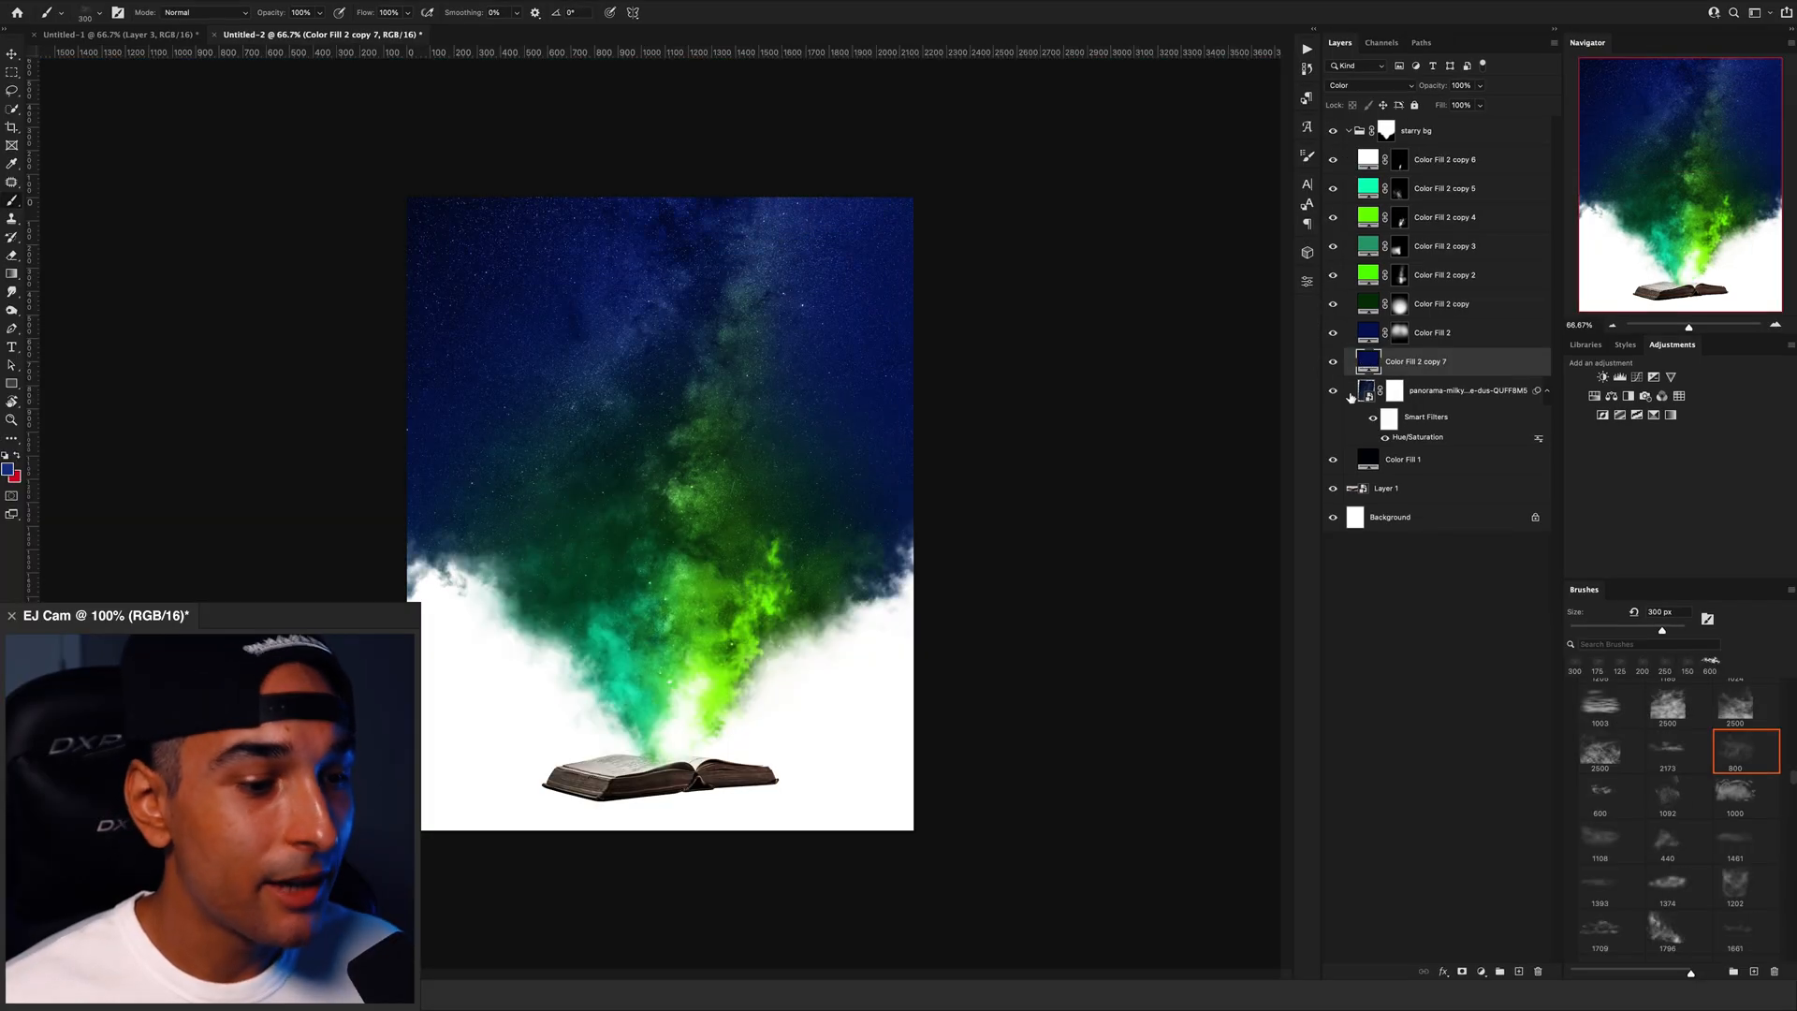
Step: Recolour the blue fill copy above the panorama layer to near-black #000208 and set its blend mode to Color Burn
double_click(1368, 358)
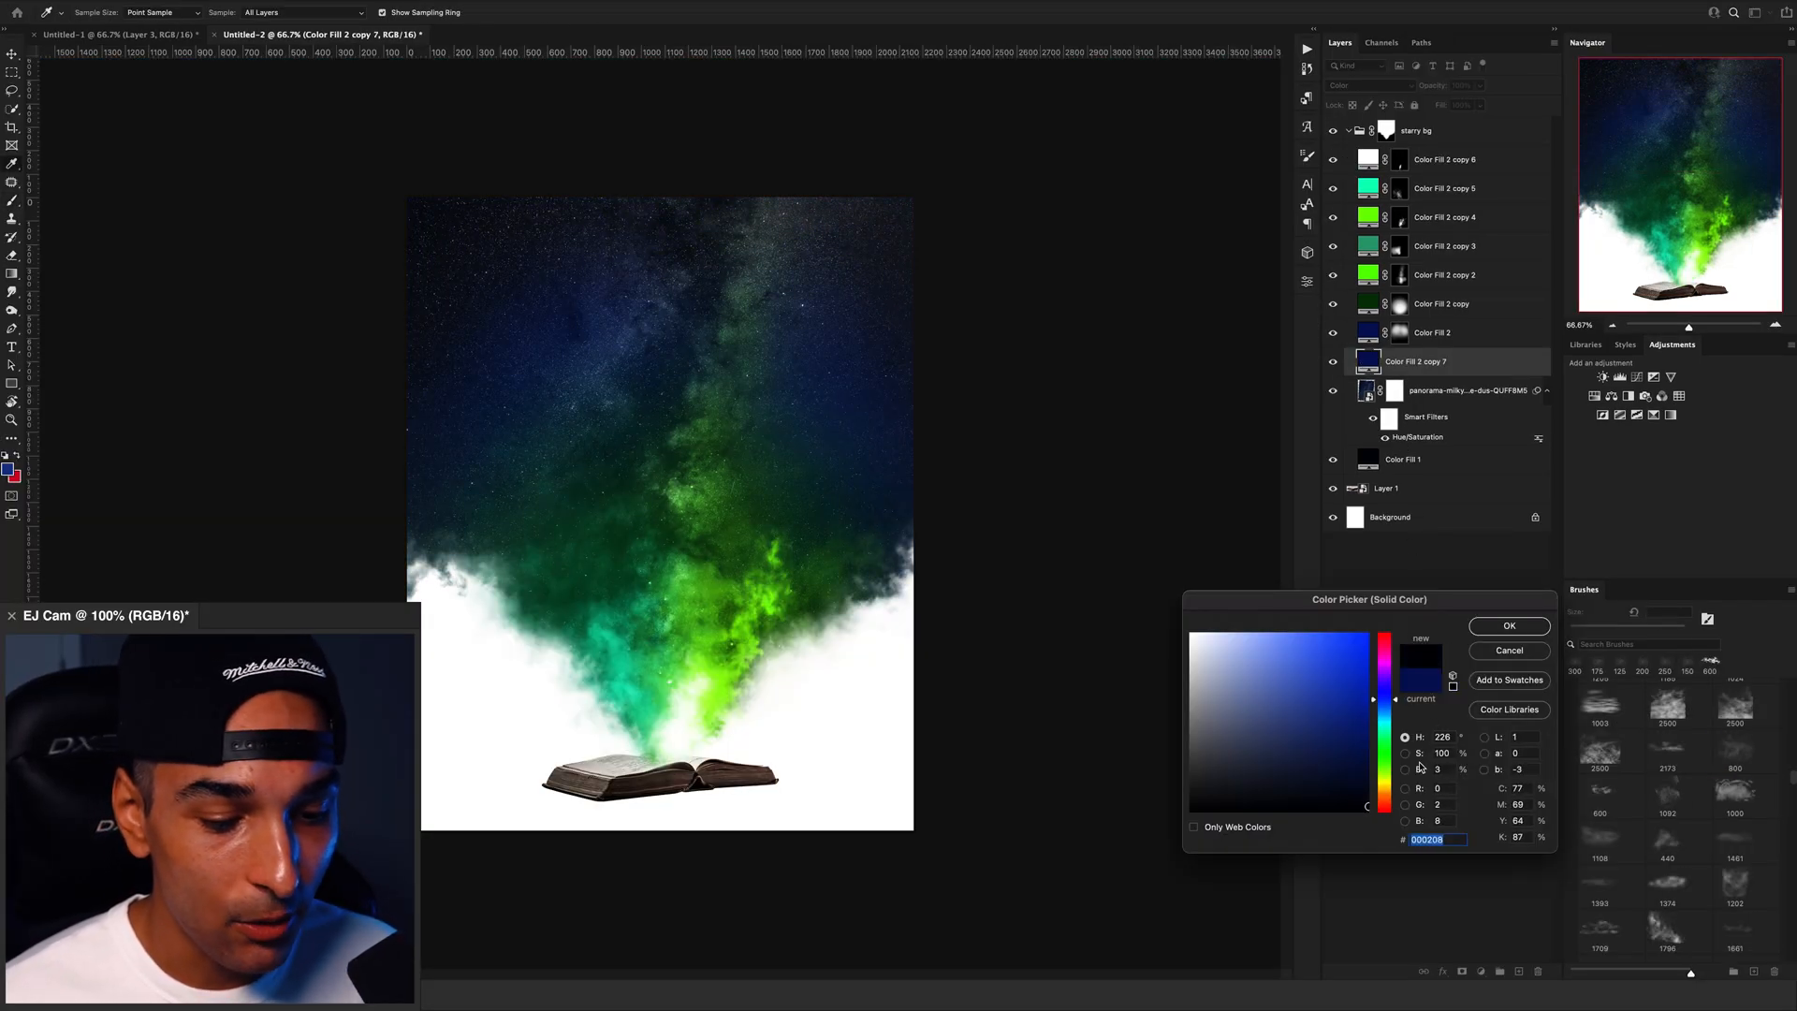
left_click(1509, 626)
left_click(1368, 85)
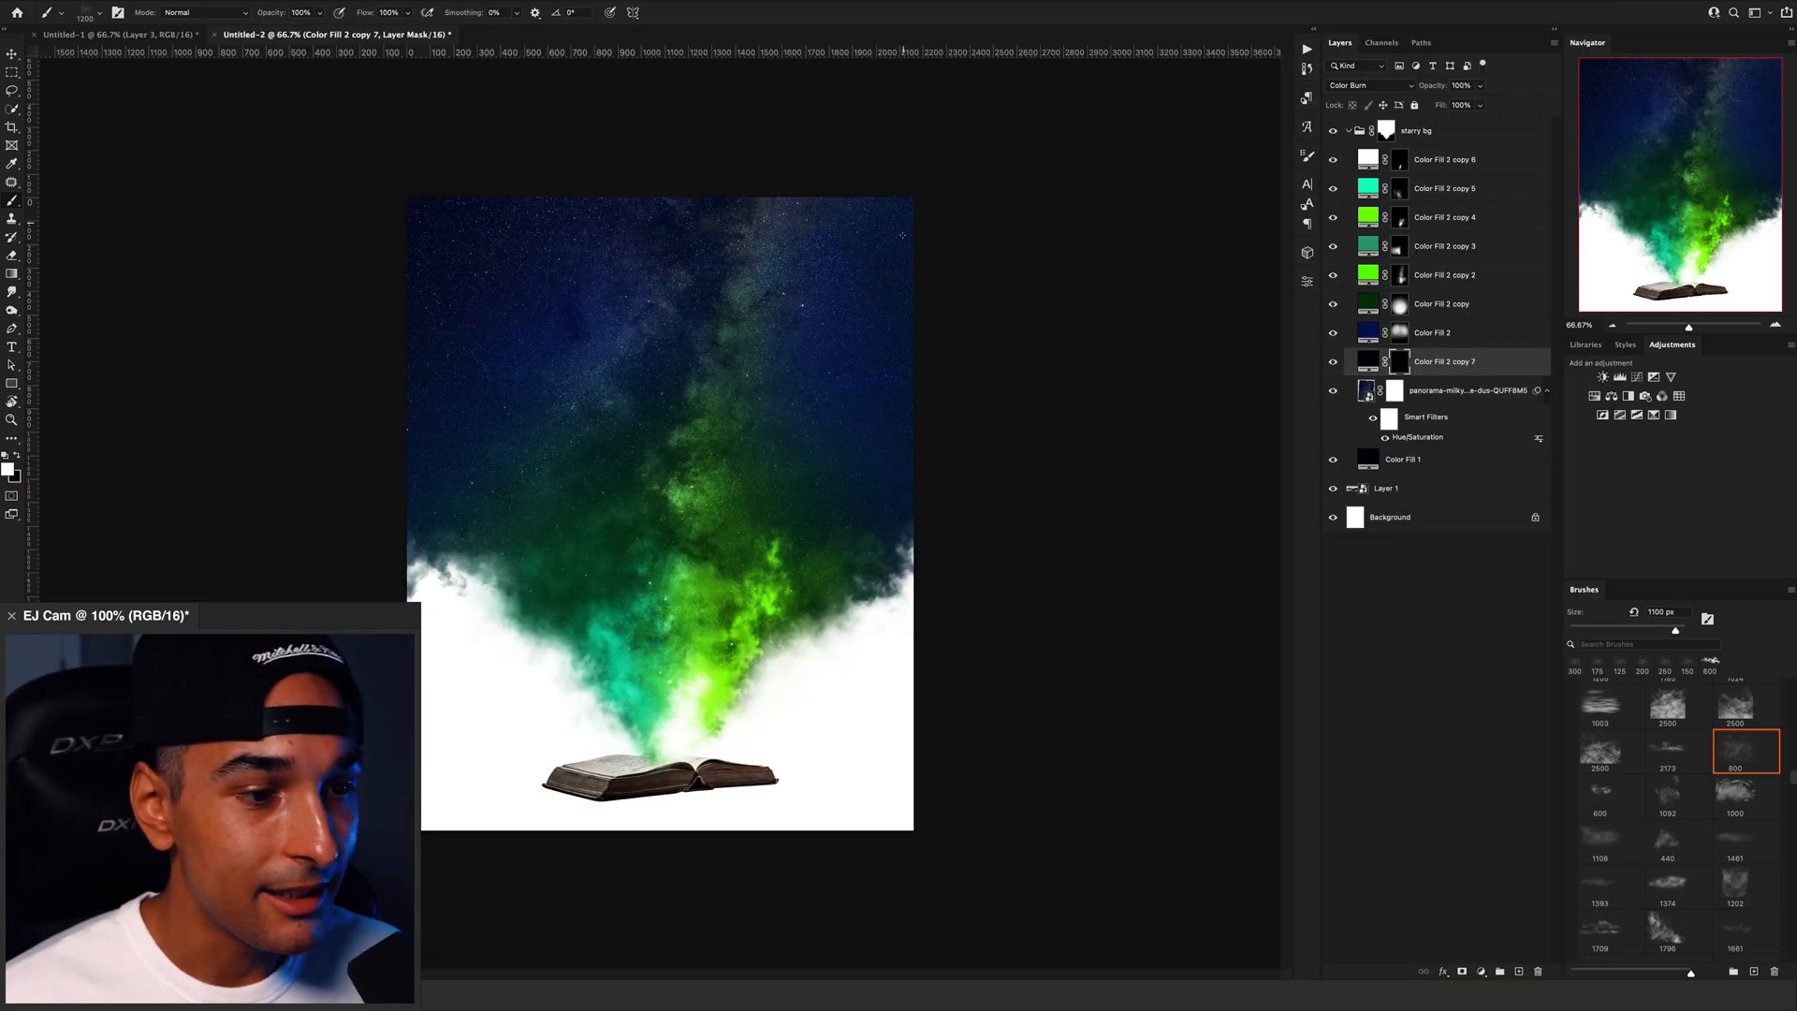
Step: Paint the near-black fill into the galaxy's outer edges on its mask with a 1000 to 1300 px smoke brush, blended with Multiply
key("bracketleft")
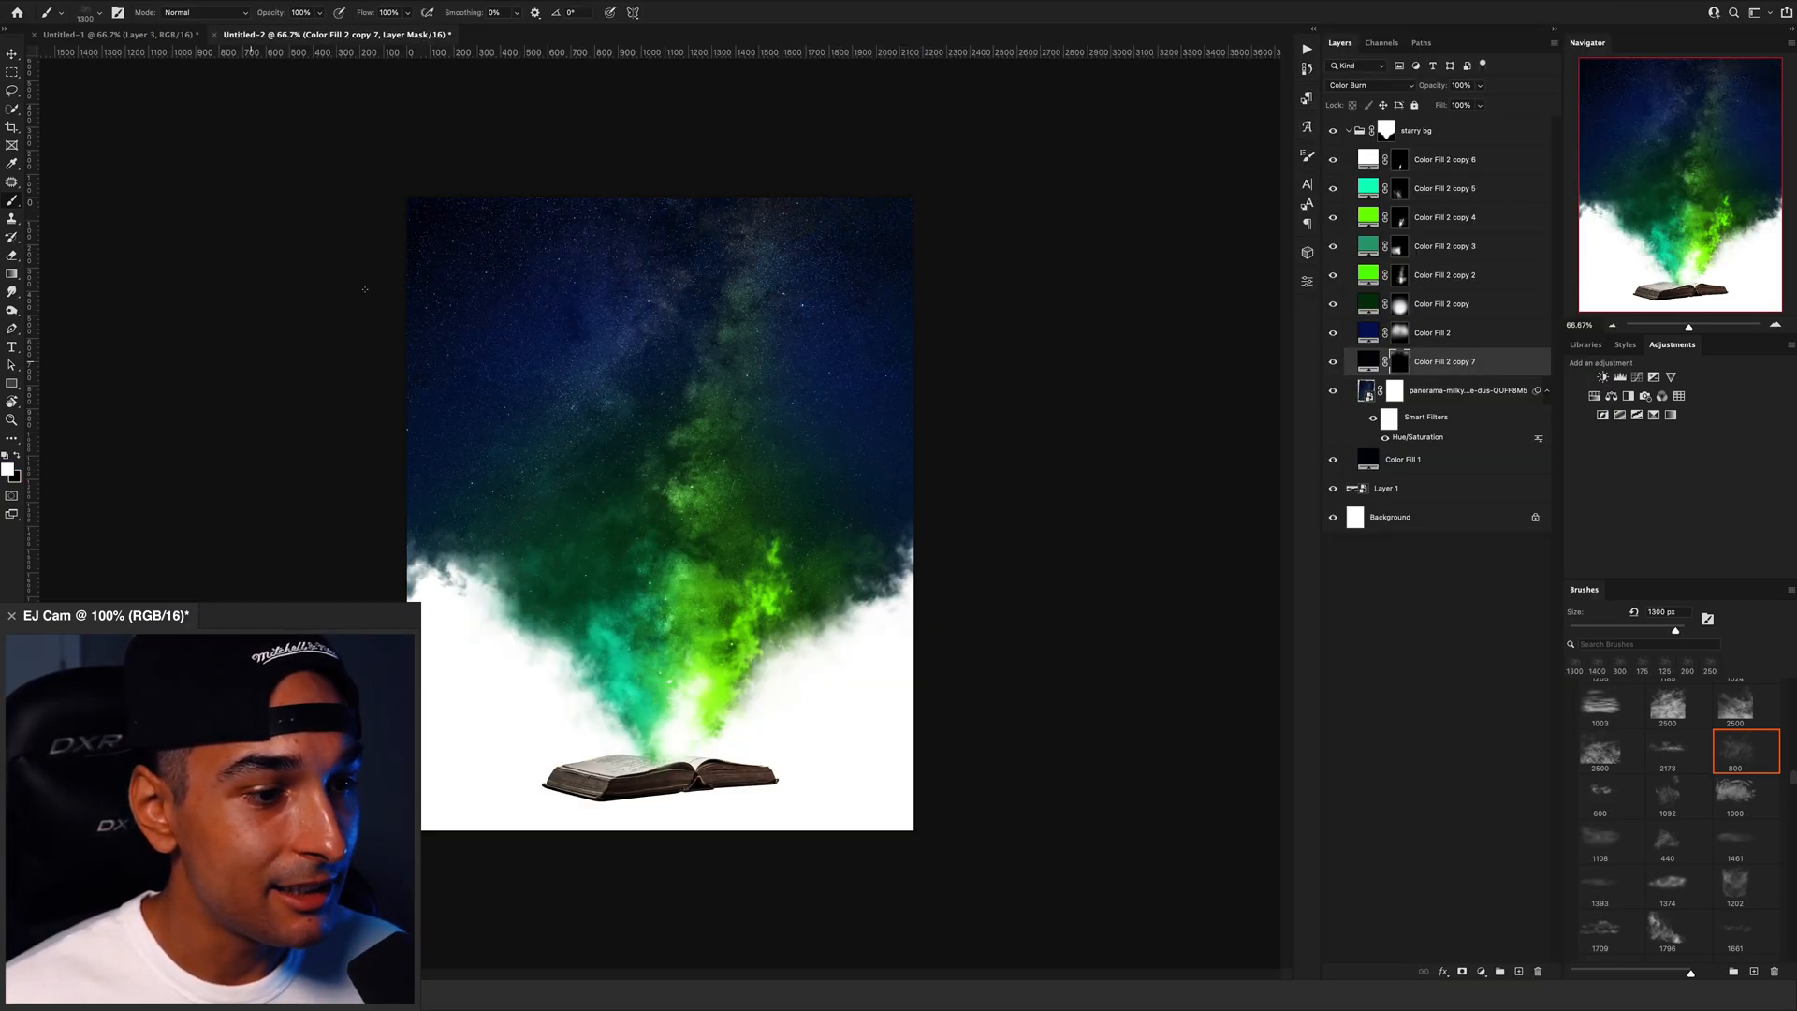
scroll(1357, 90, "up", 1)
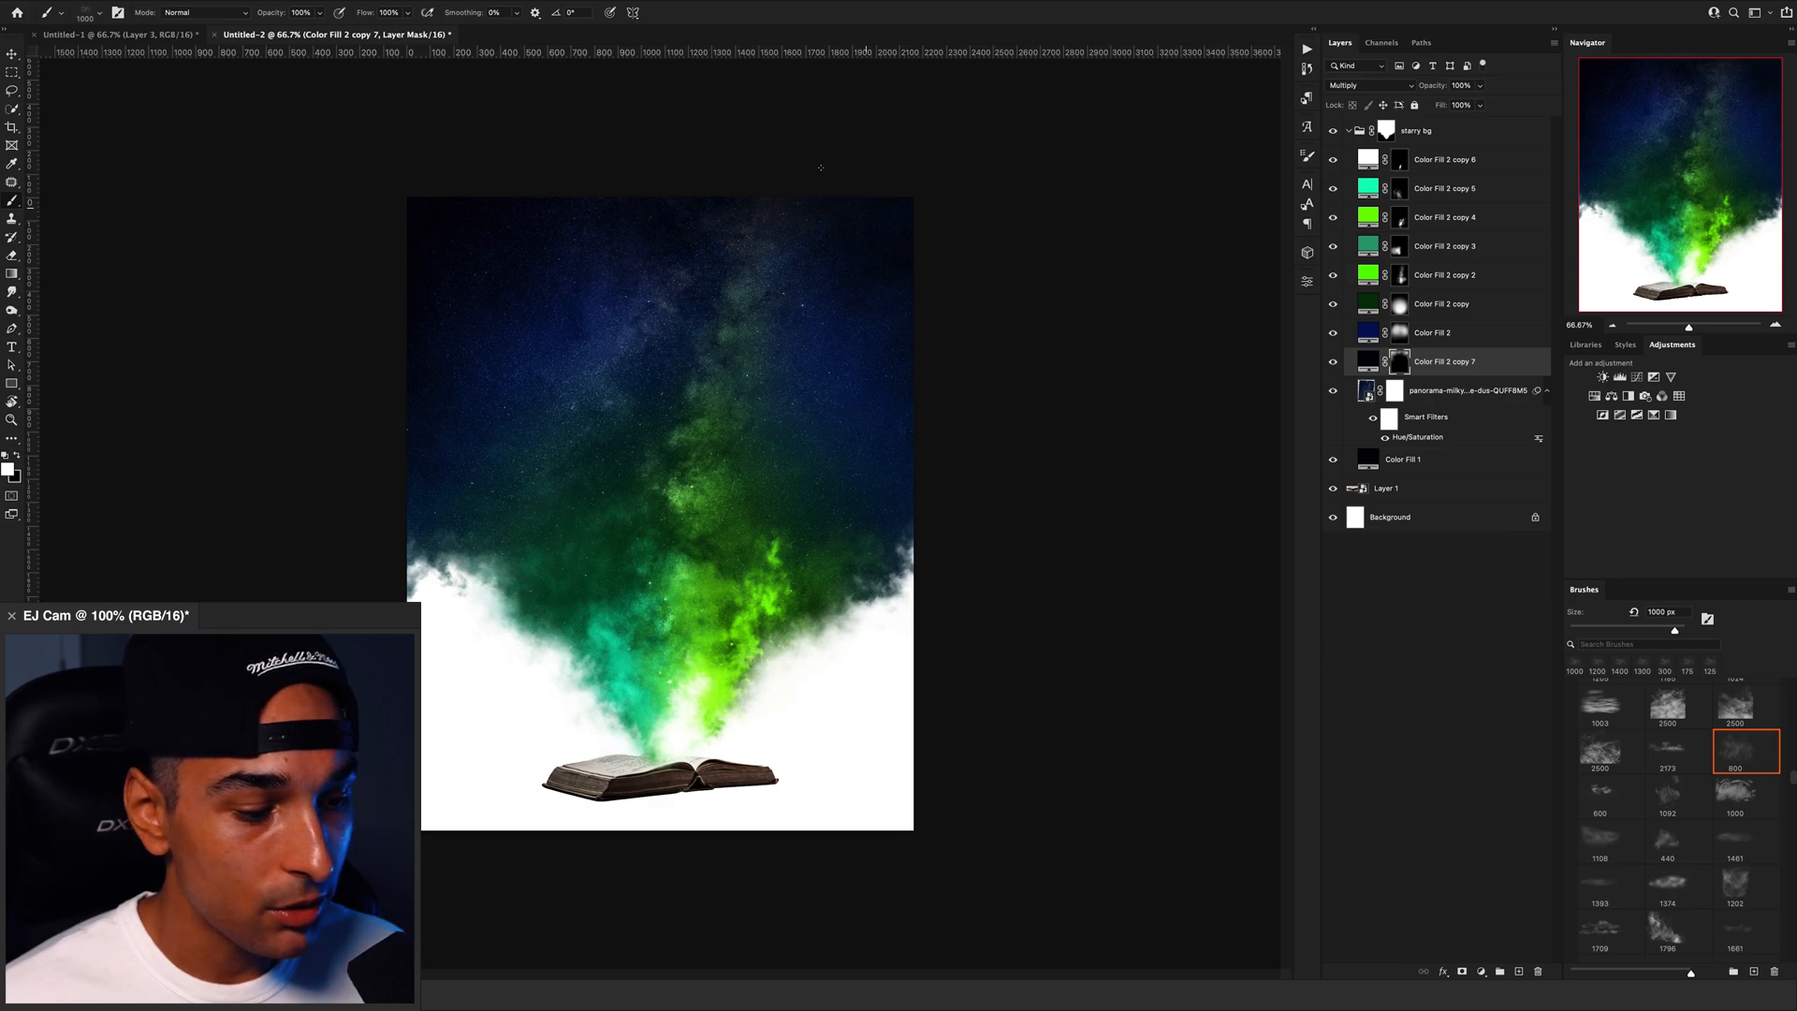
scroll(1709, 779, "up", 10)
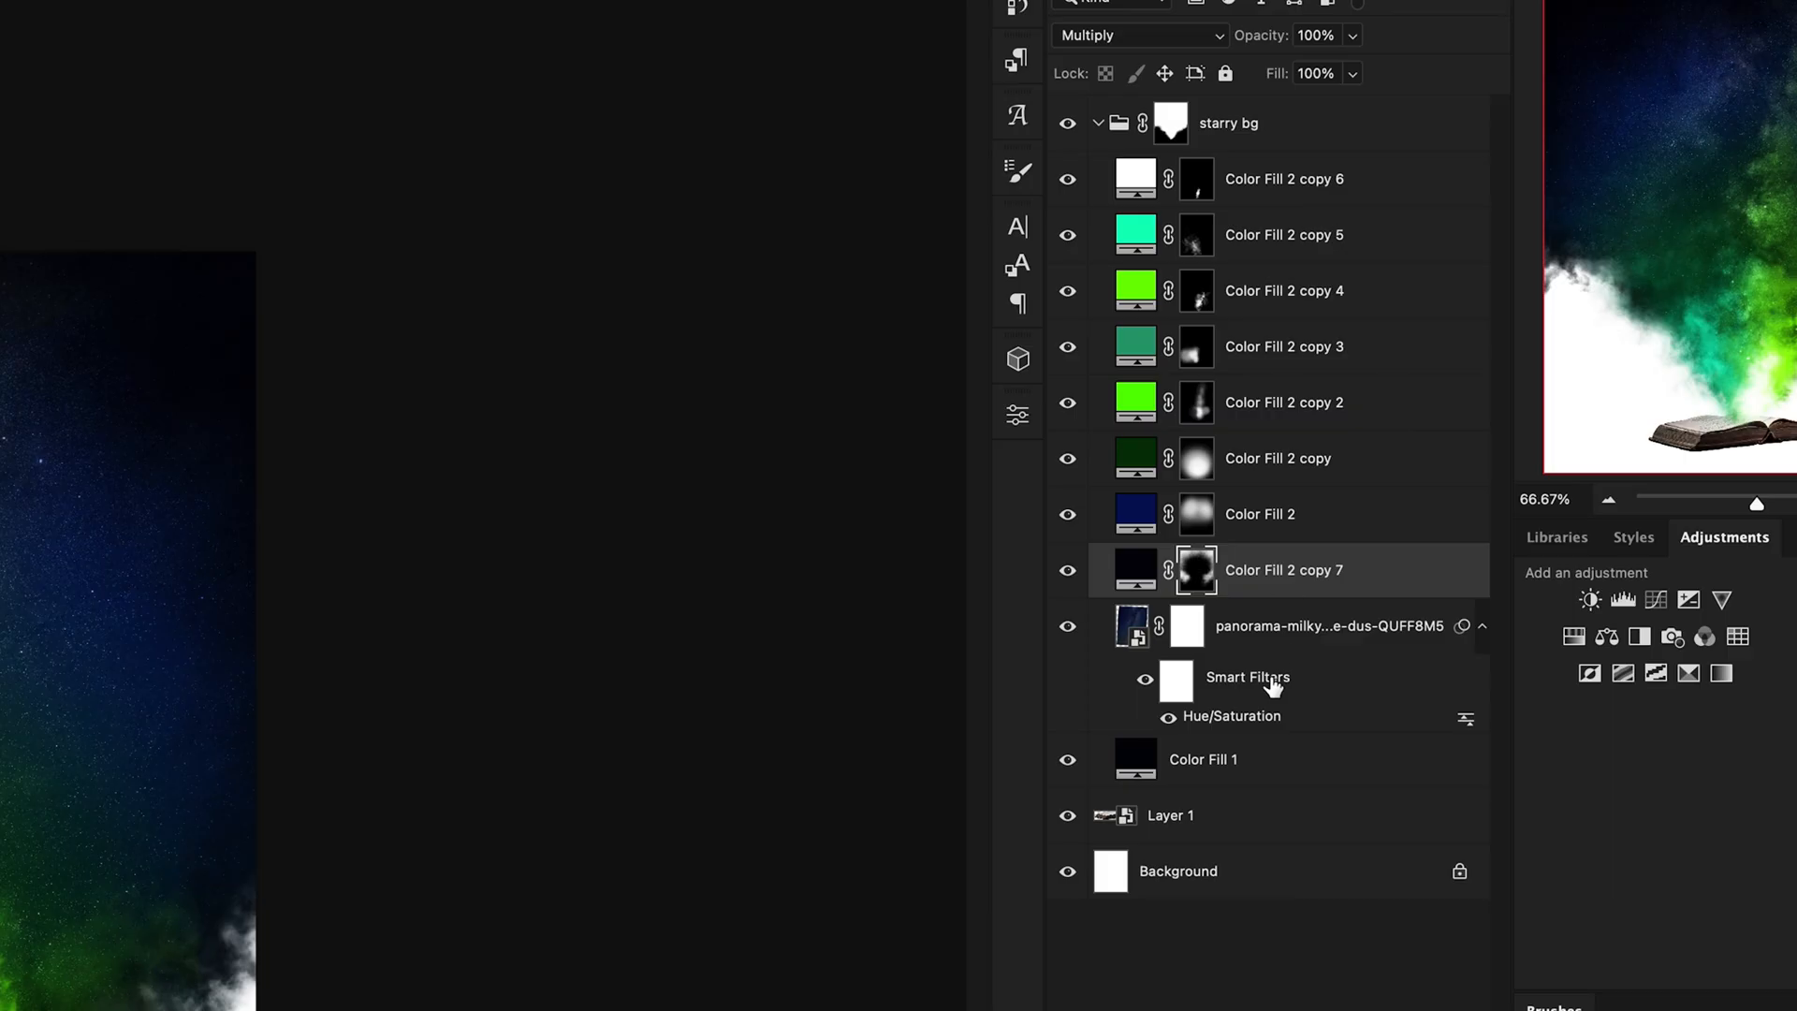
Step: Move the near-black fill to the top of the starry bg group and replace its mask with a black one
left_click_drag(1270, 588, 1254, 155)
right_click(1200, 174)
left_click(1231, 240)
left_click(1462, 971, "alt")
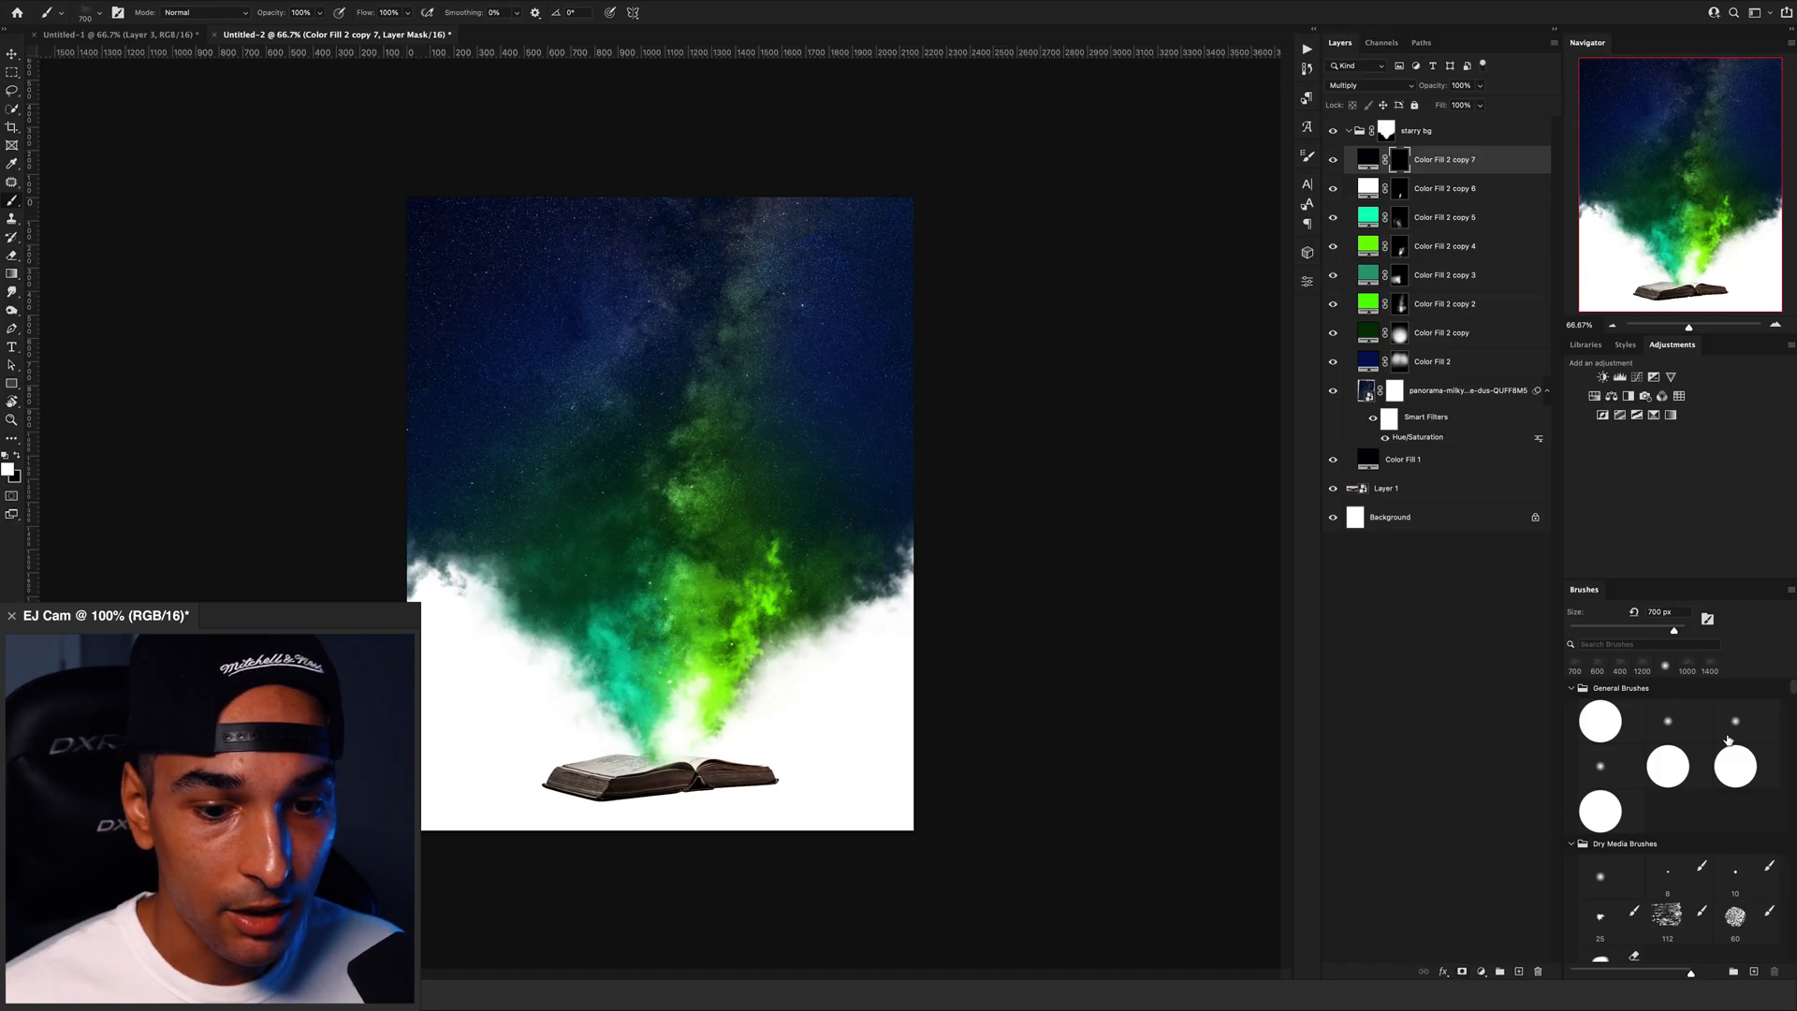
Step: Stamp dark smoke at the base of the turquoise plume with the 1205 px brush, rotated to -56° and varied in size
left_click_drag(1794, 693, 1793, 744)
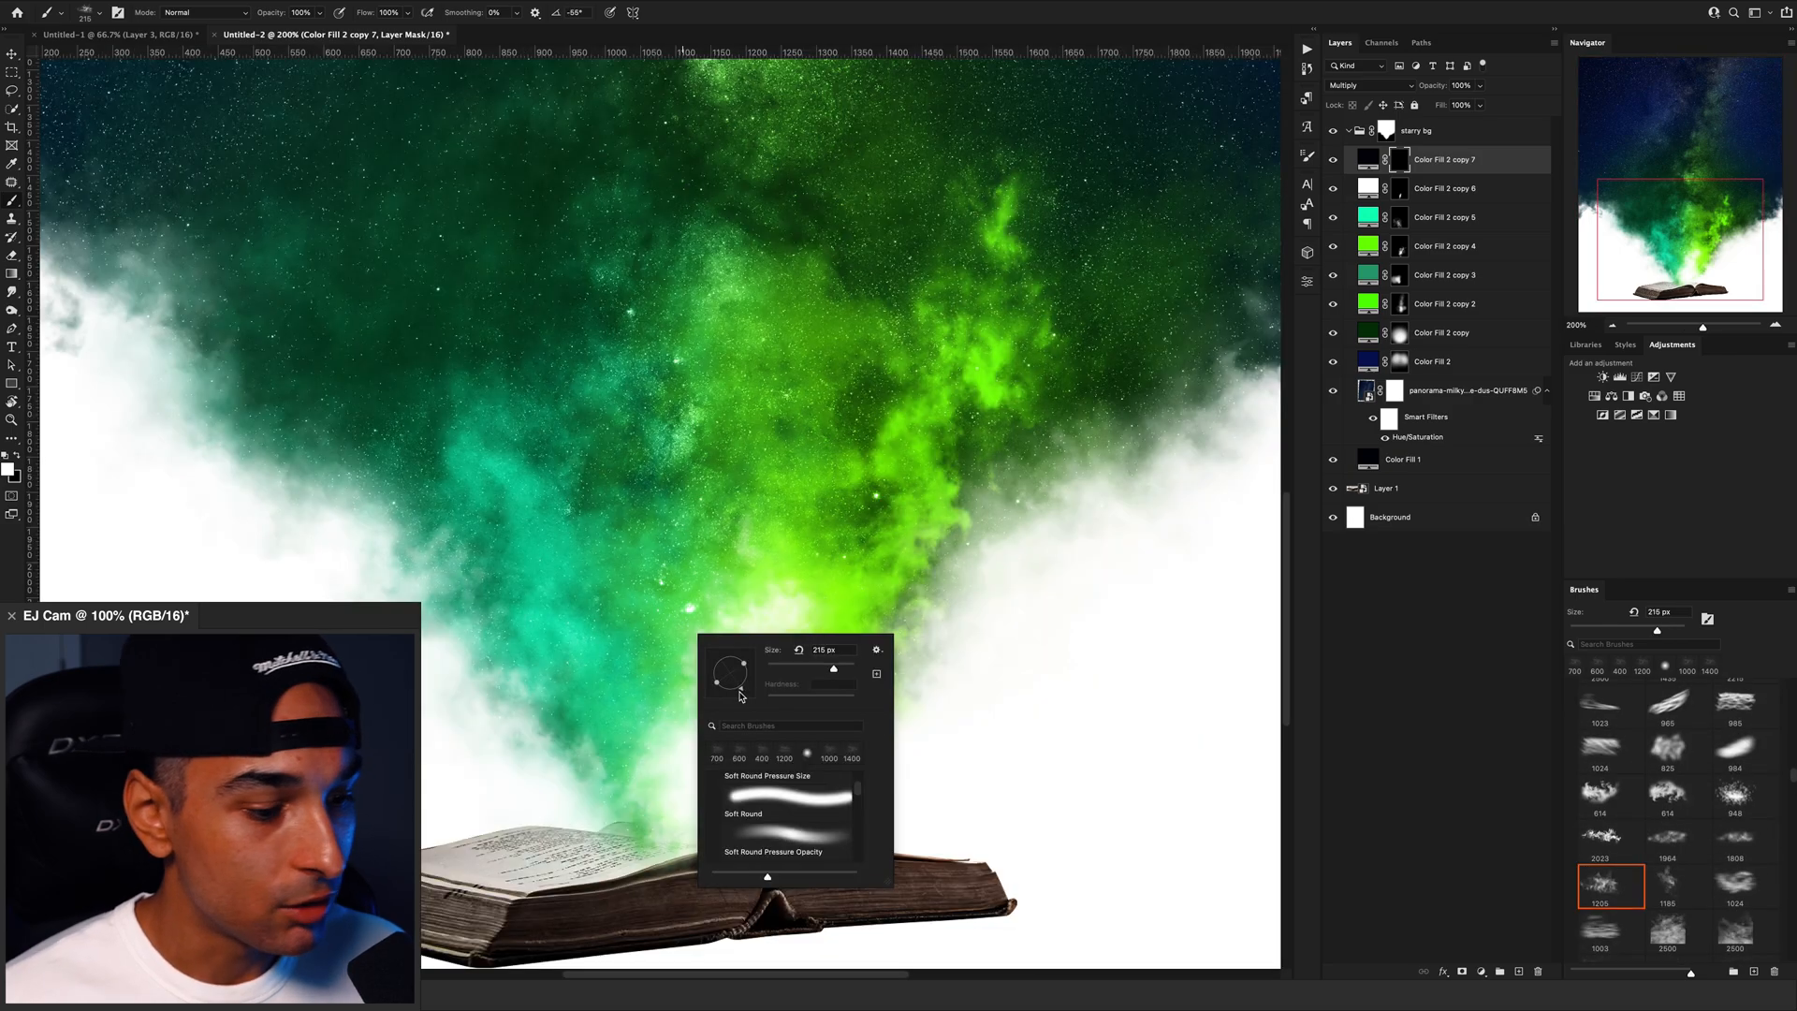
left_click(678, 717)
key("bracketright")
key("bracketright")
key("bracketright")
key("bracketright")
left_click(550, 682)
key("super+z")
key("bracketleft")
left_click(545, 671)
key("bracketleft")
key("bracketleft")
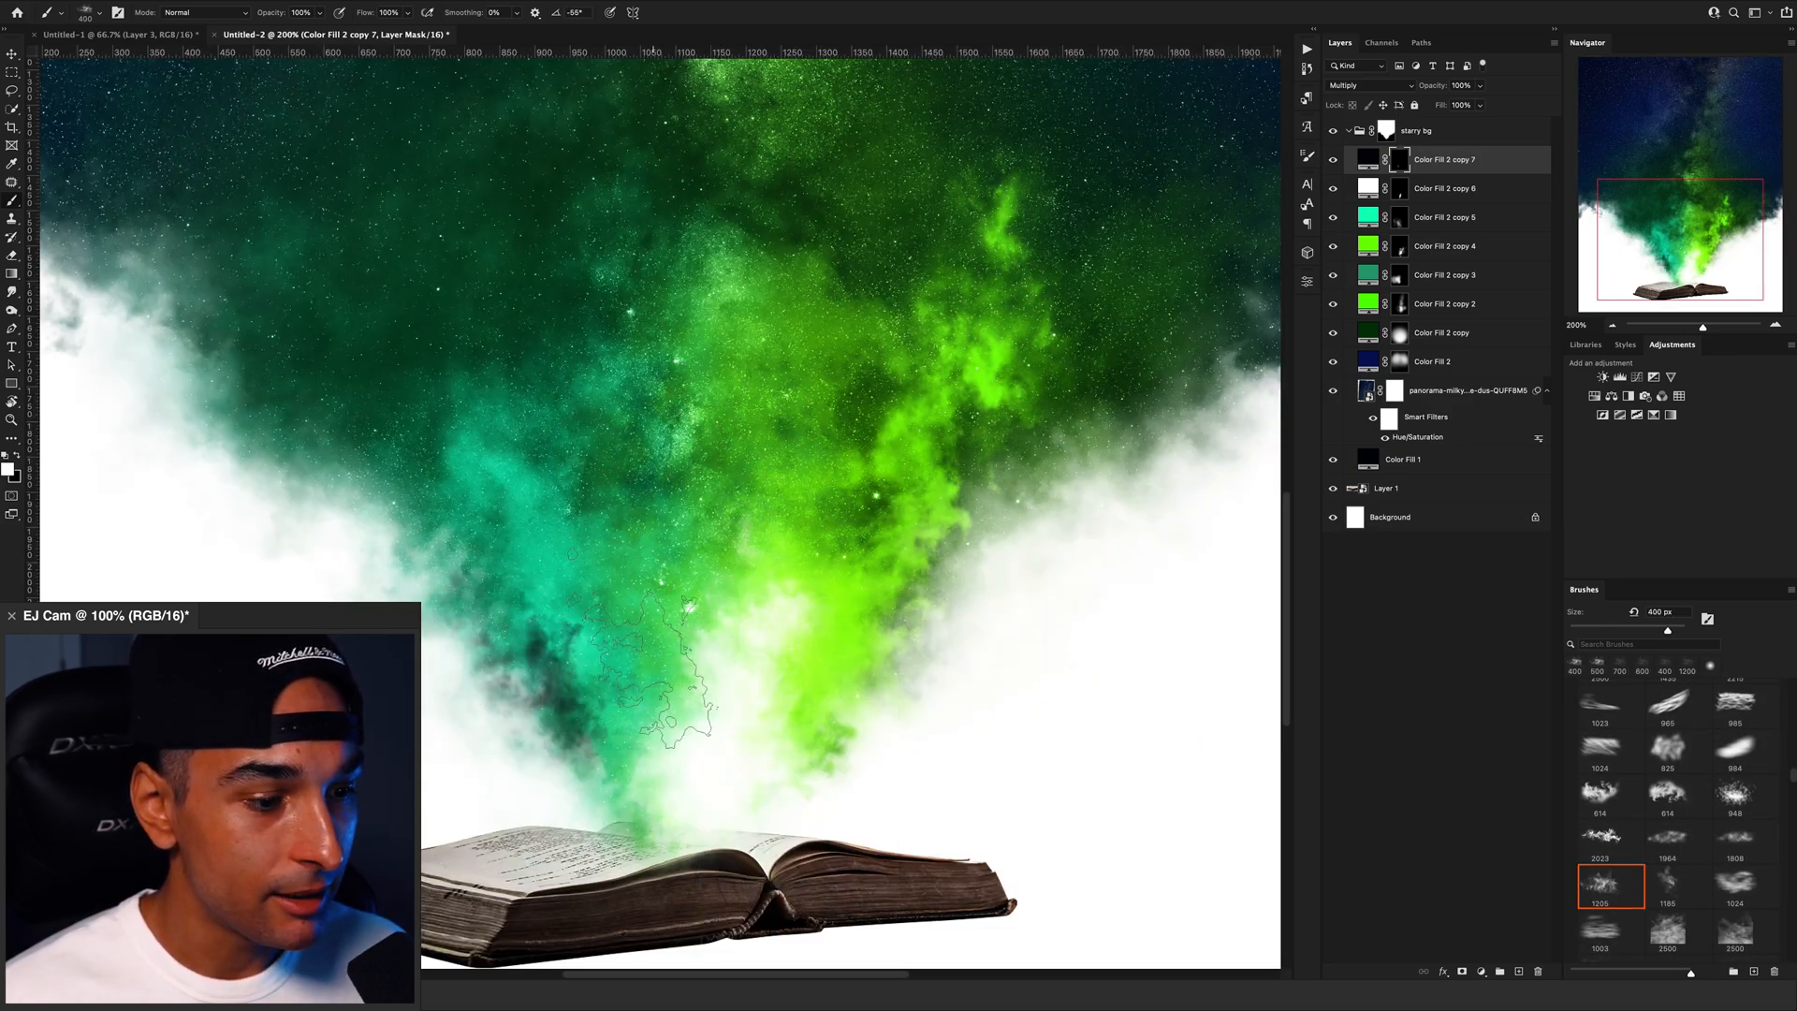
key("bracketleft")
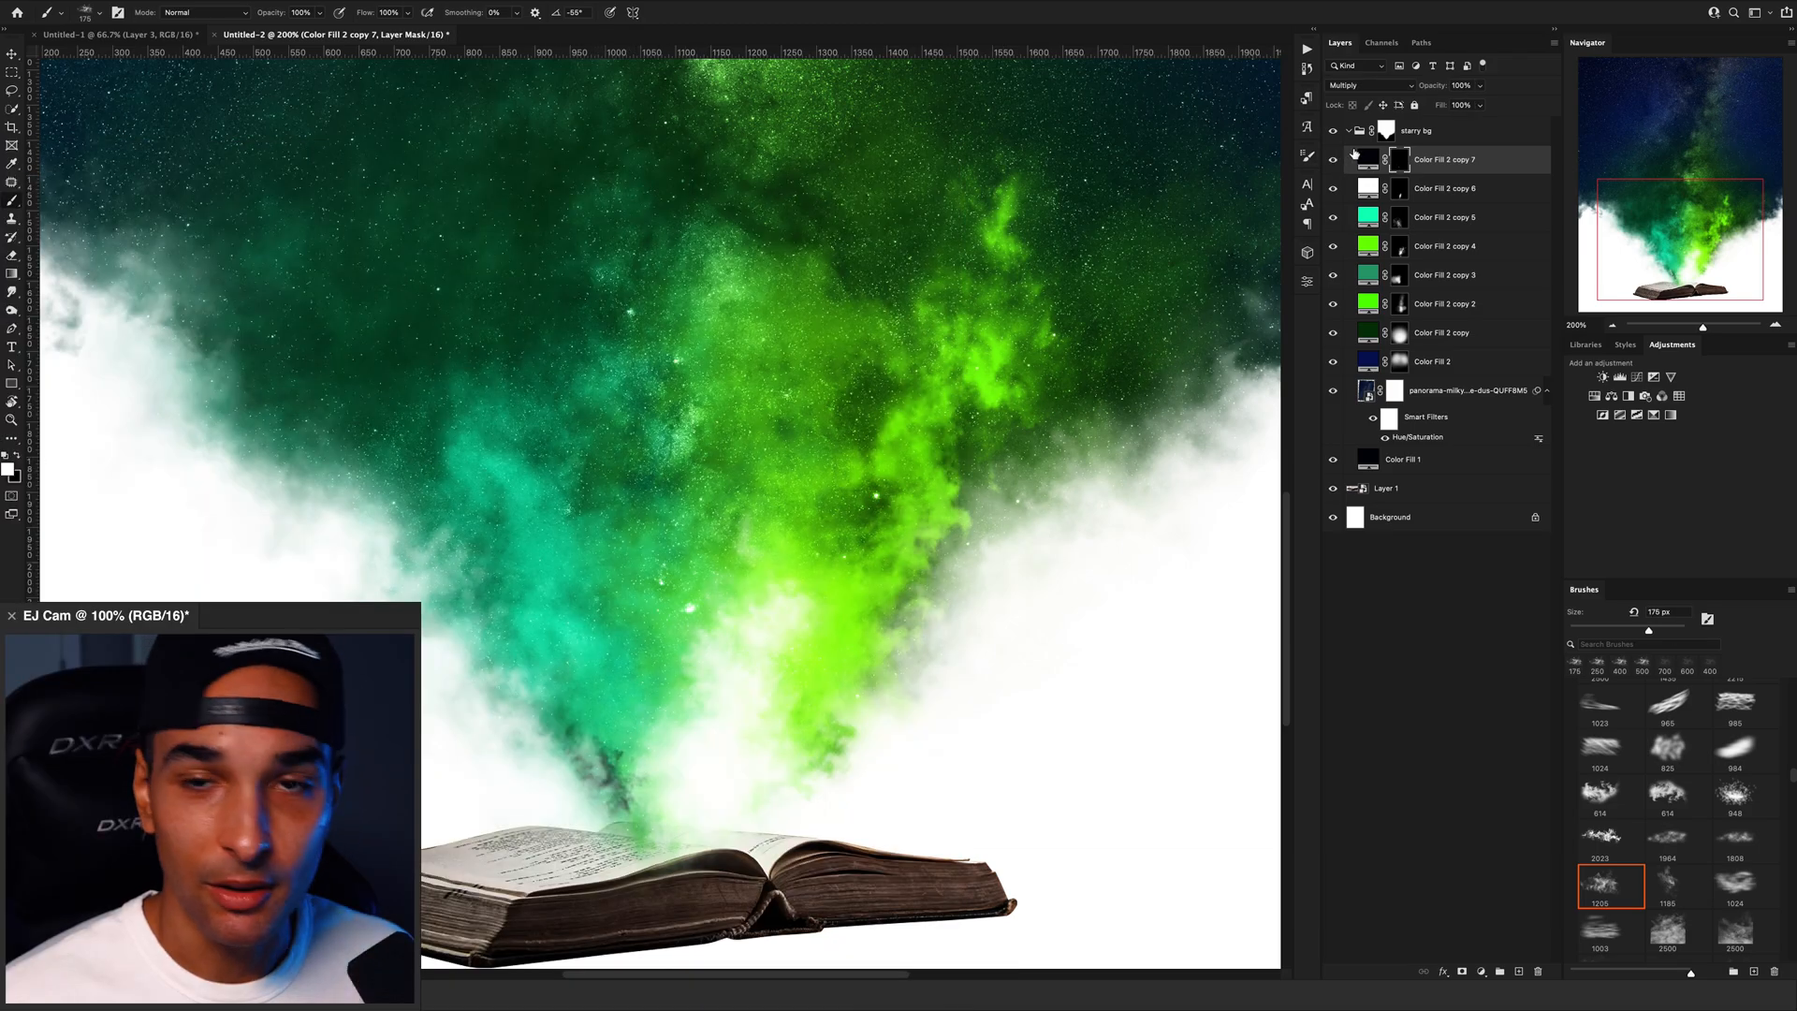
left_click(1371, 86)
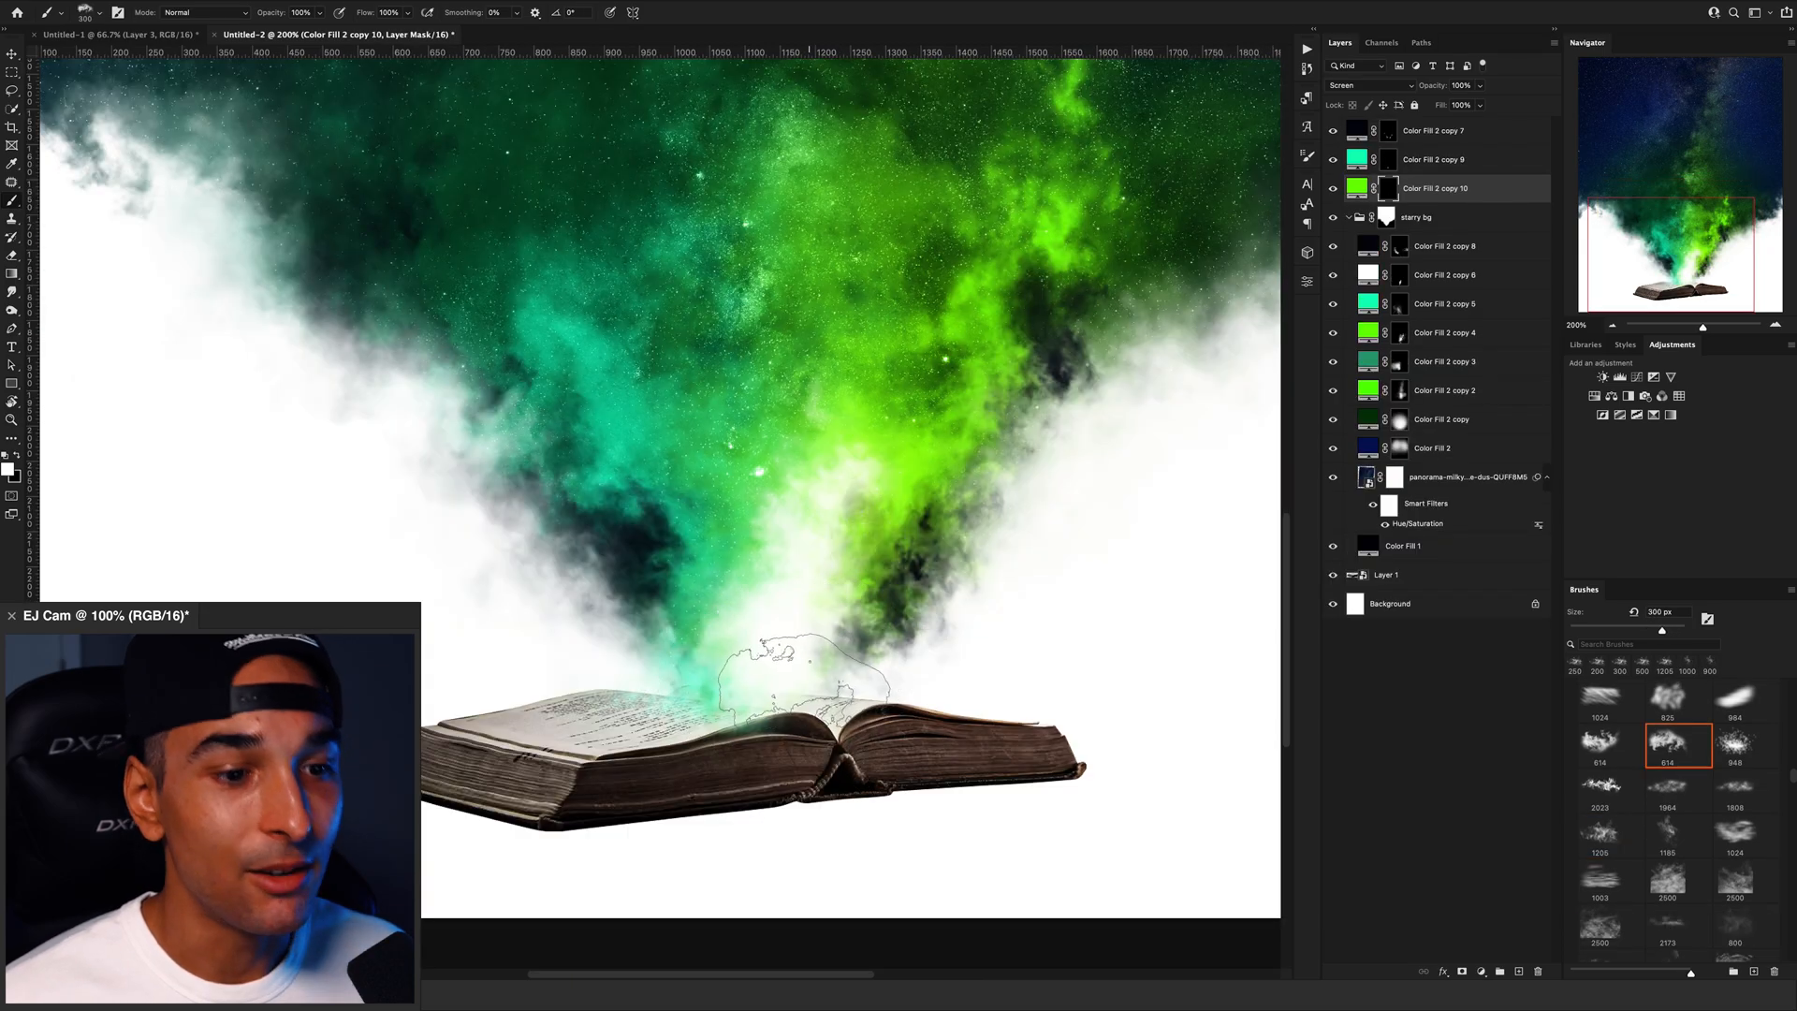
Step: Stamp bright green smoke at the plume's base over the book's pages, using the 250 px smoke brush rotated to -174°
right_click(931, 591)
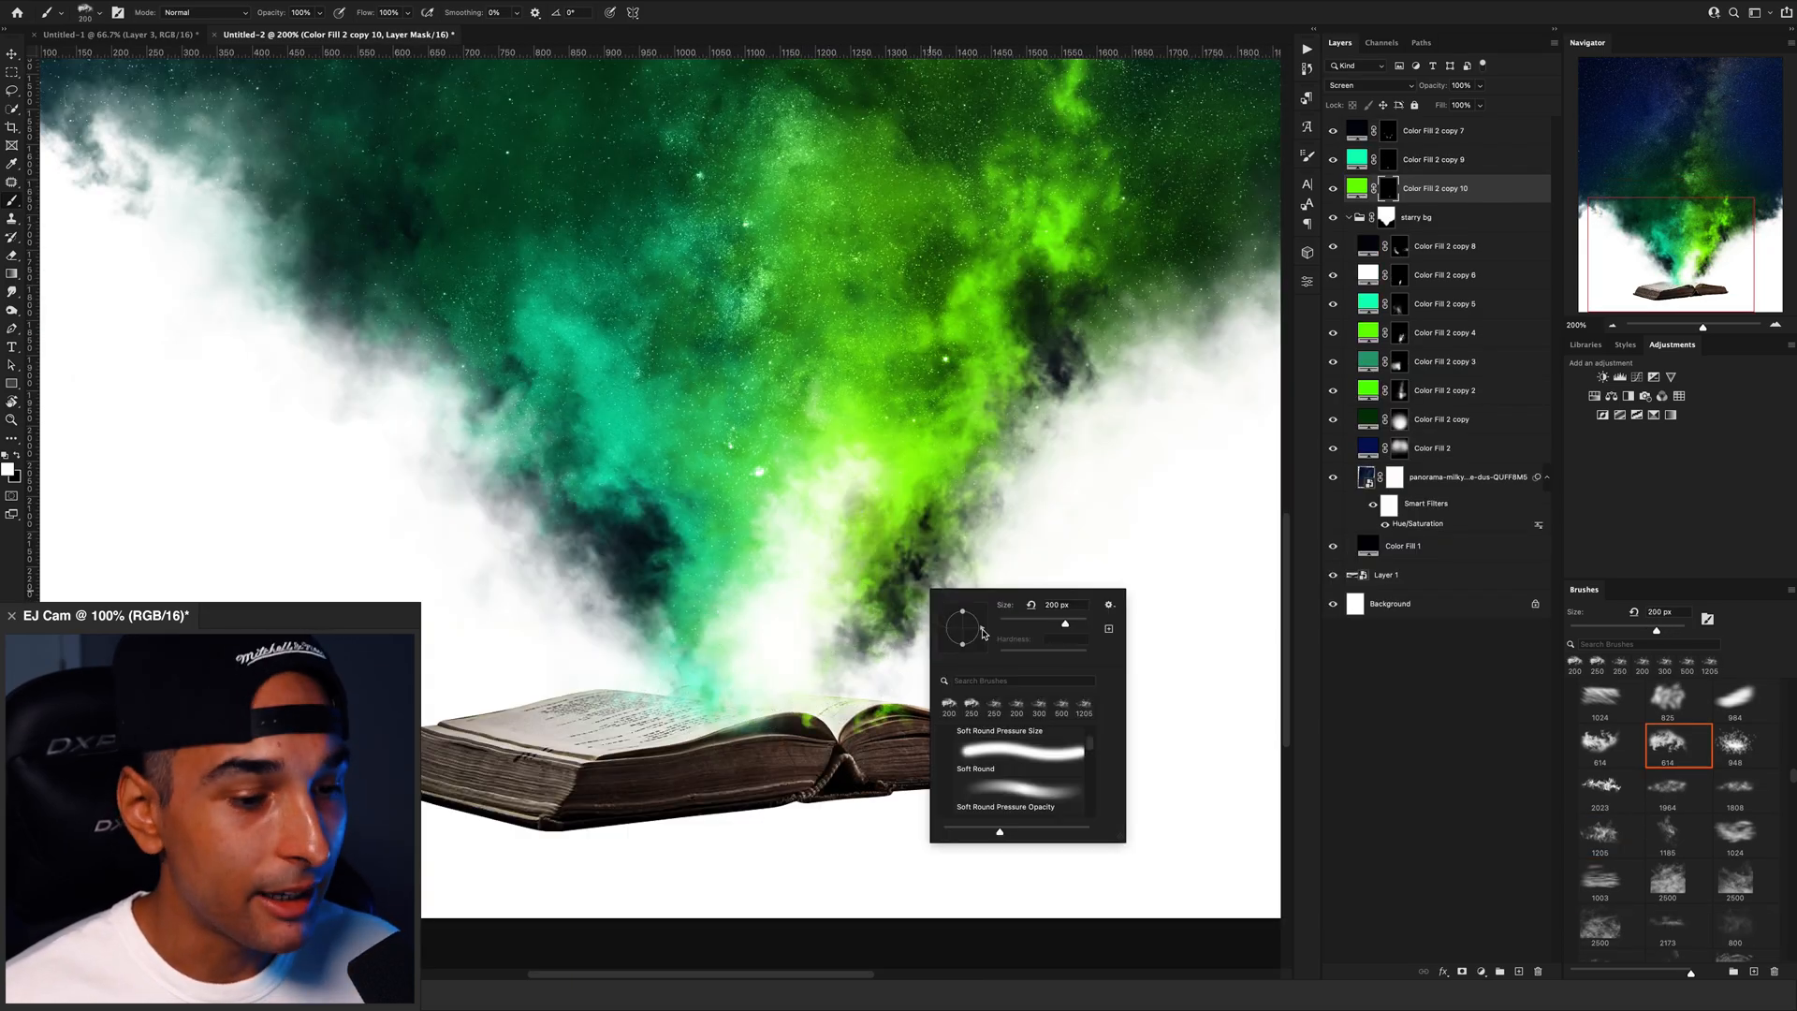
left_click(904, 626)
key("bracketright")
key("super+z")
left_click(814, 684)
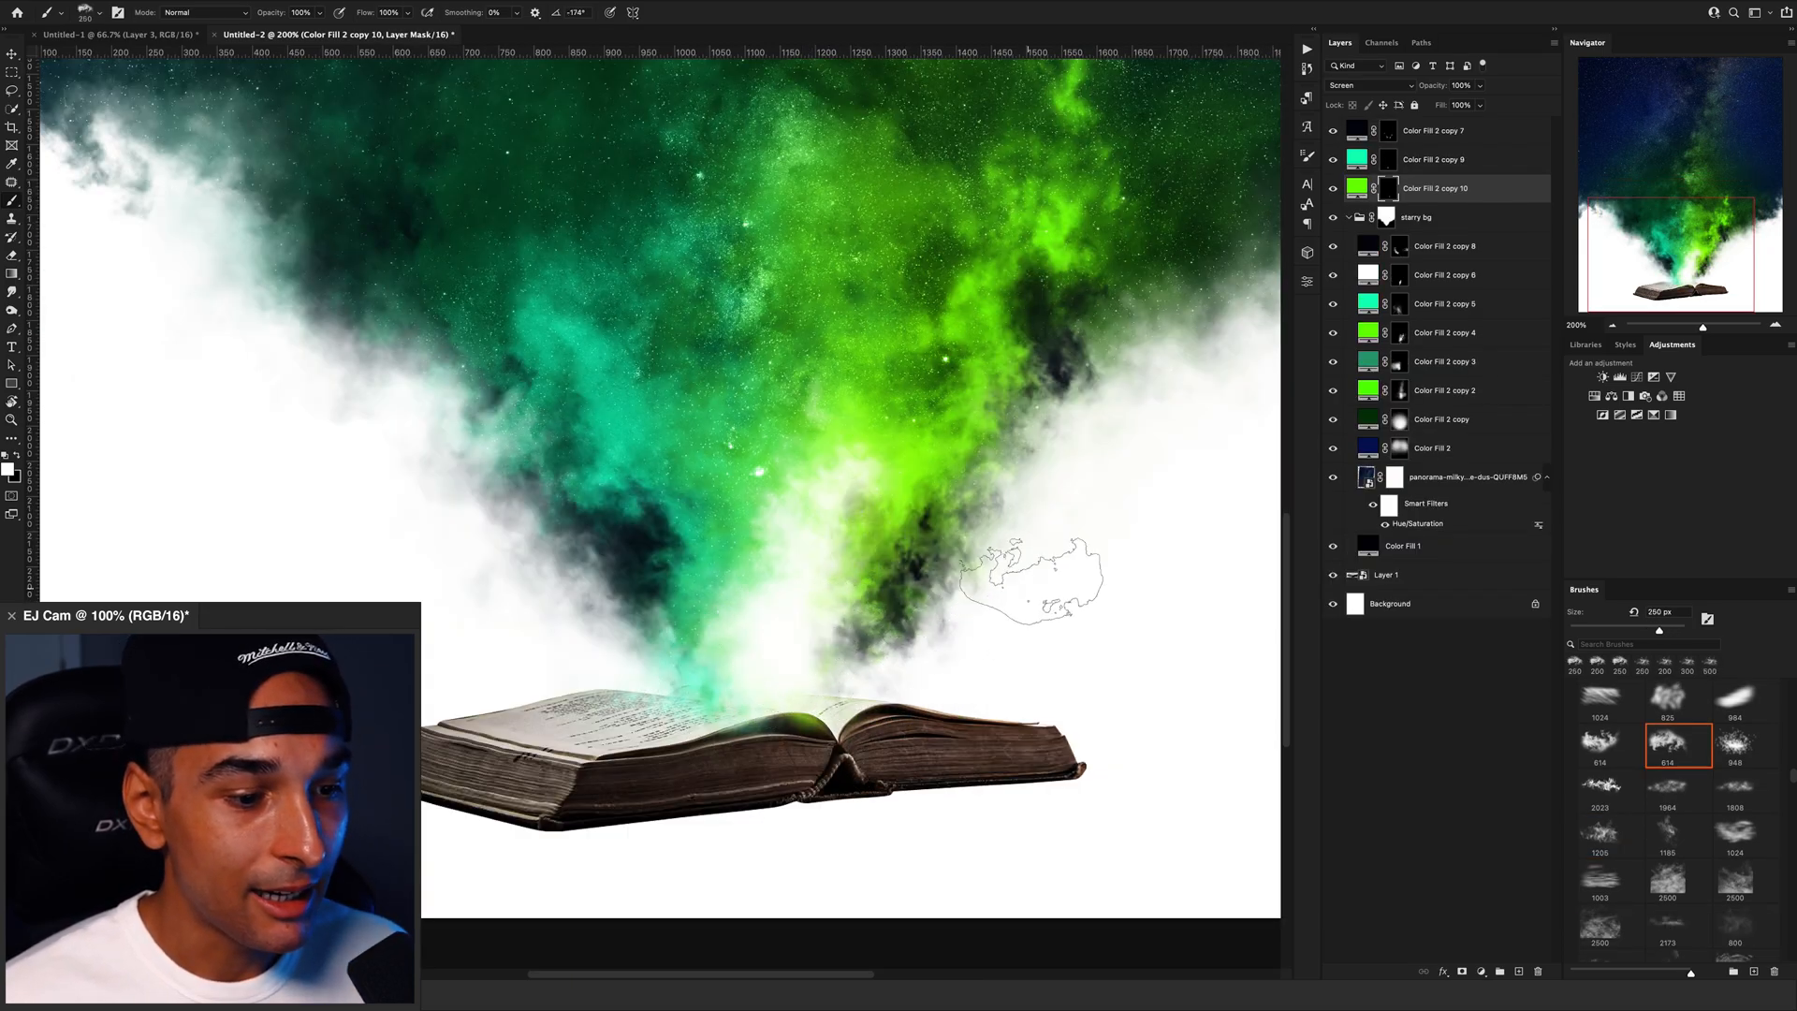
Step: Move the bright green glow fill to the top of the layer stack and scale the 1205 px smoke brush down to about 200 px
left_click_drag(1431, 191, 1439, 123)
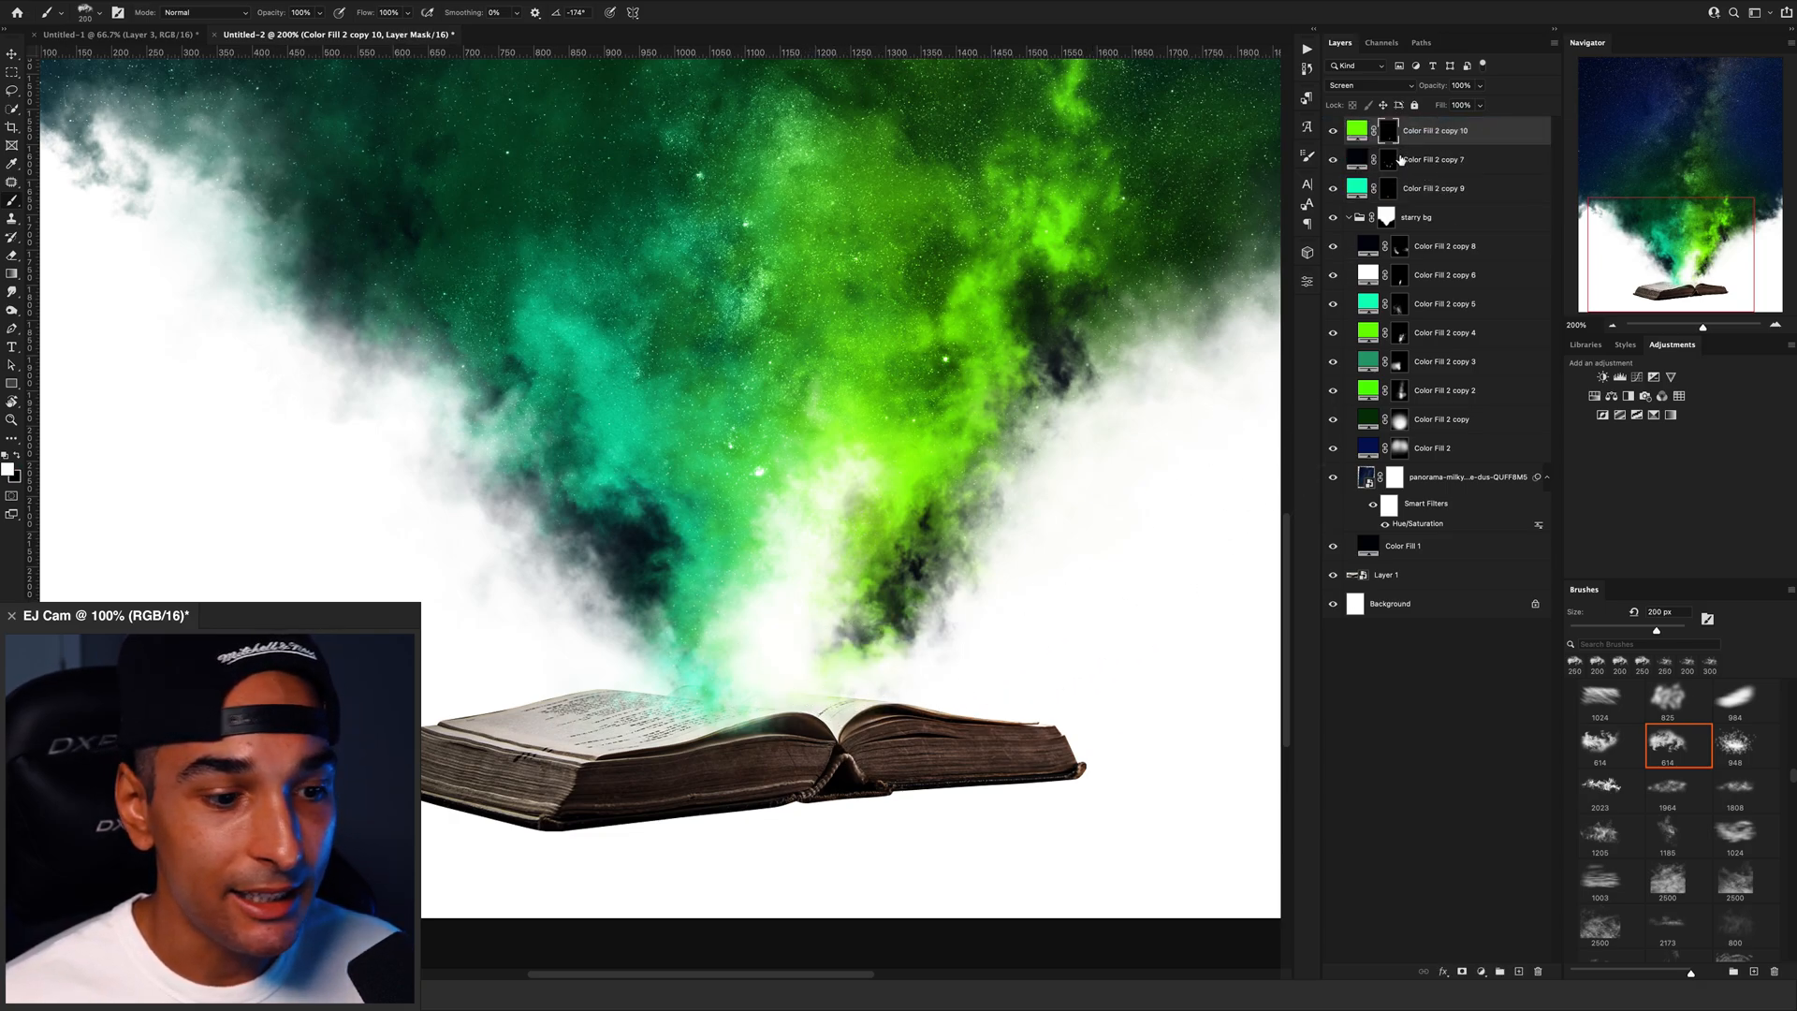
left_click(1611, 835)
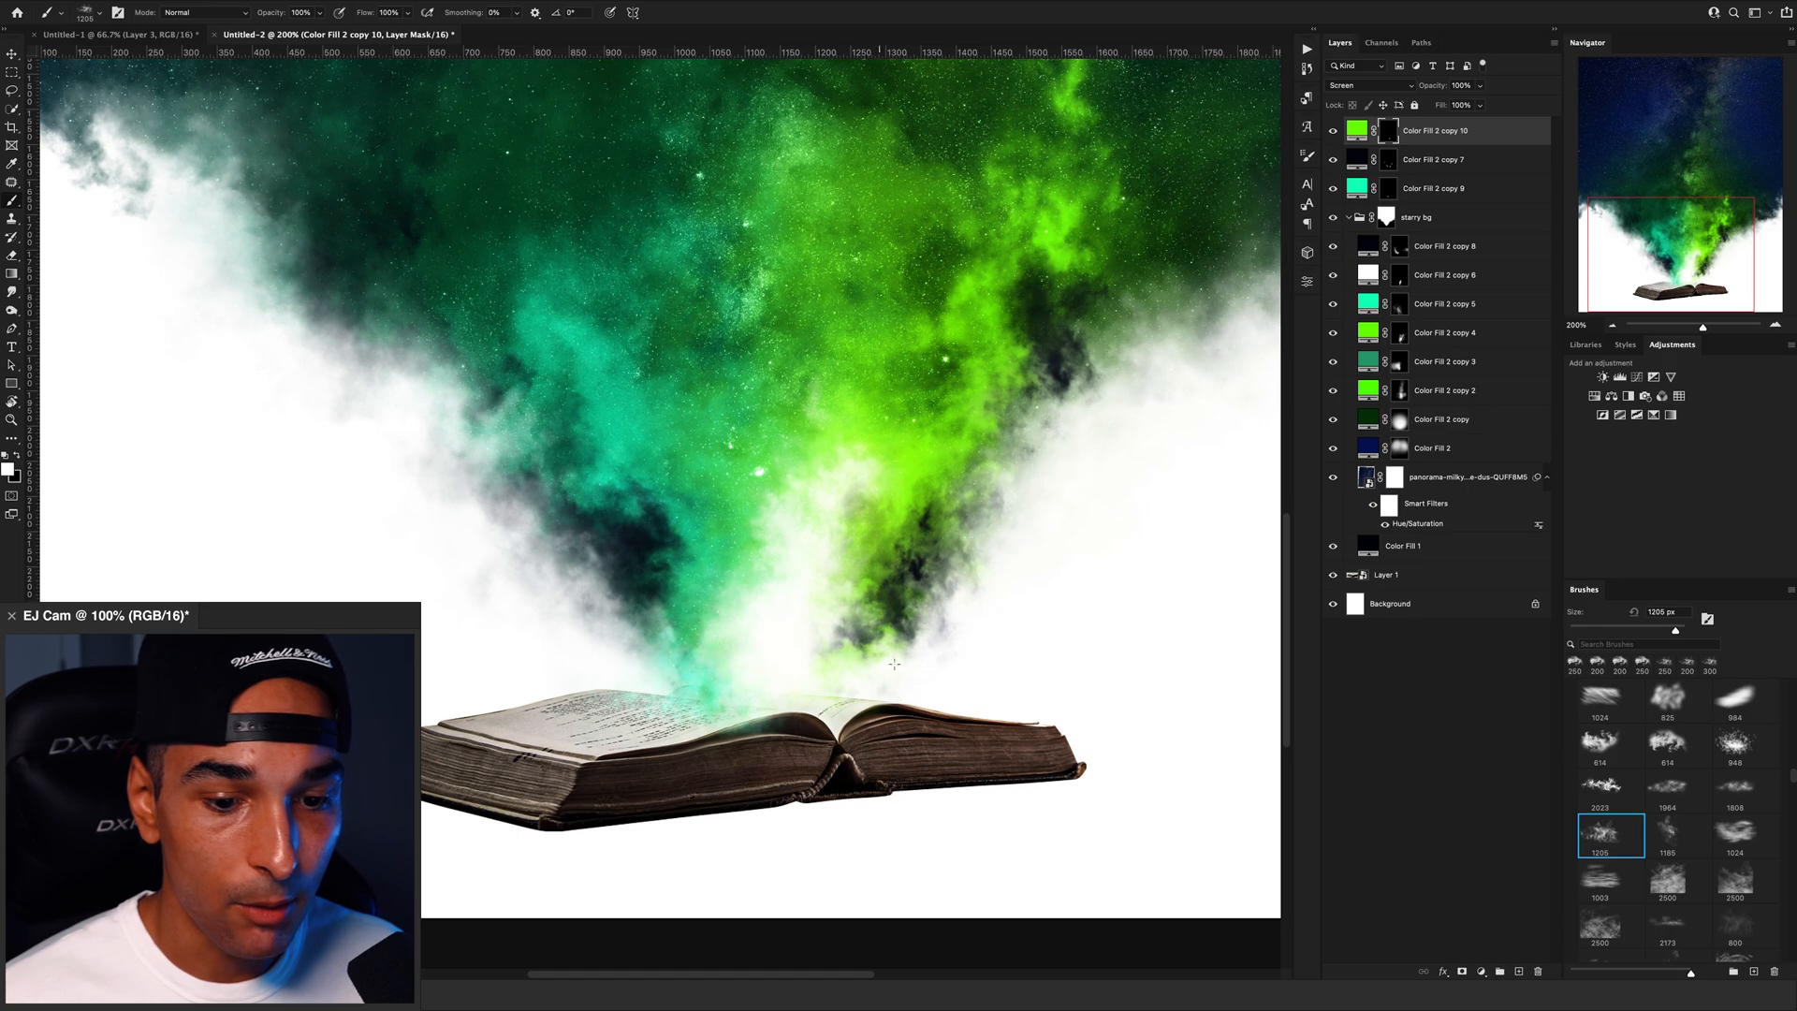
key("bracketleft")
key("bracketleft")
key("bracketleft")
key("bracketleft")
key("bracketleft")
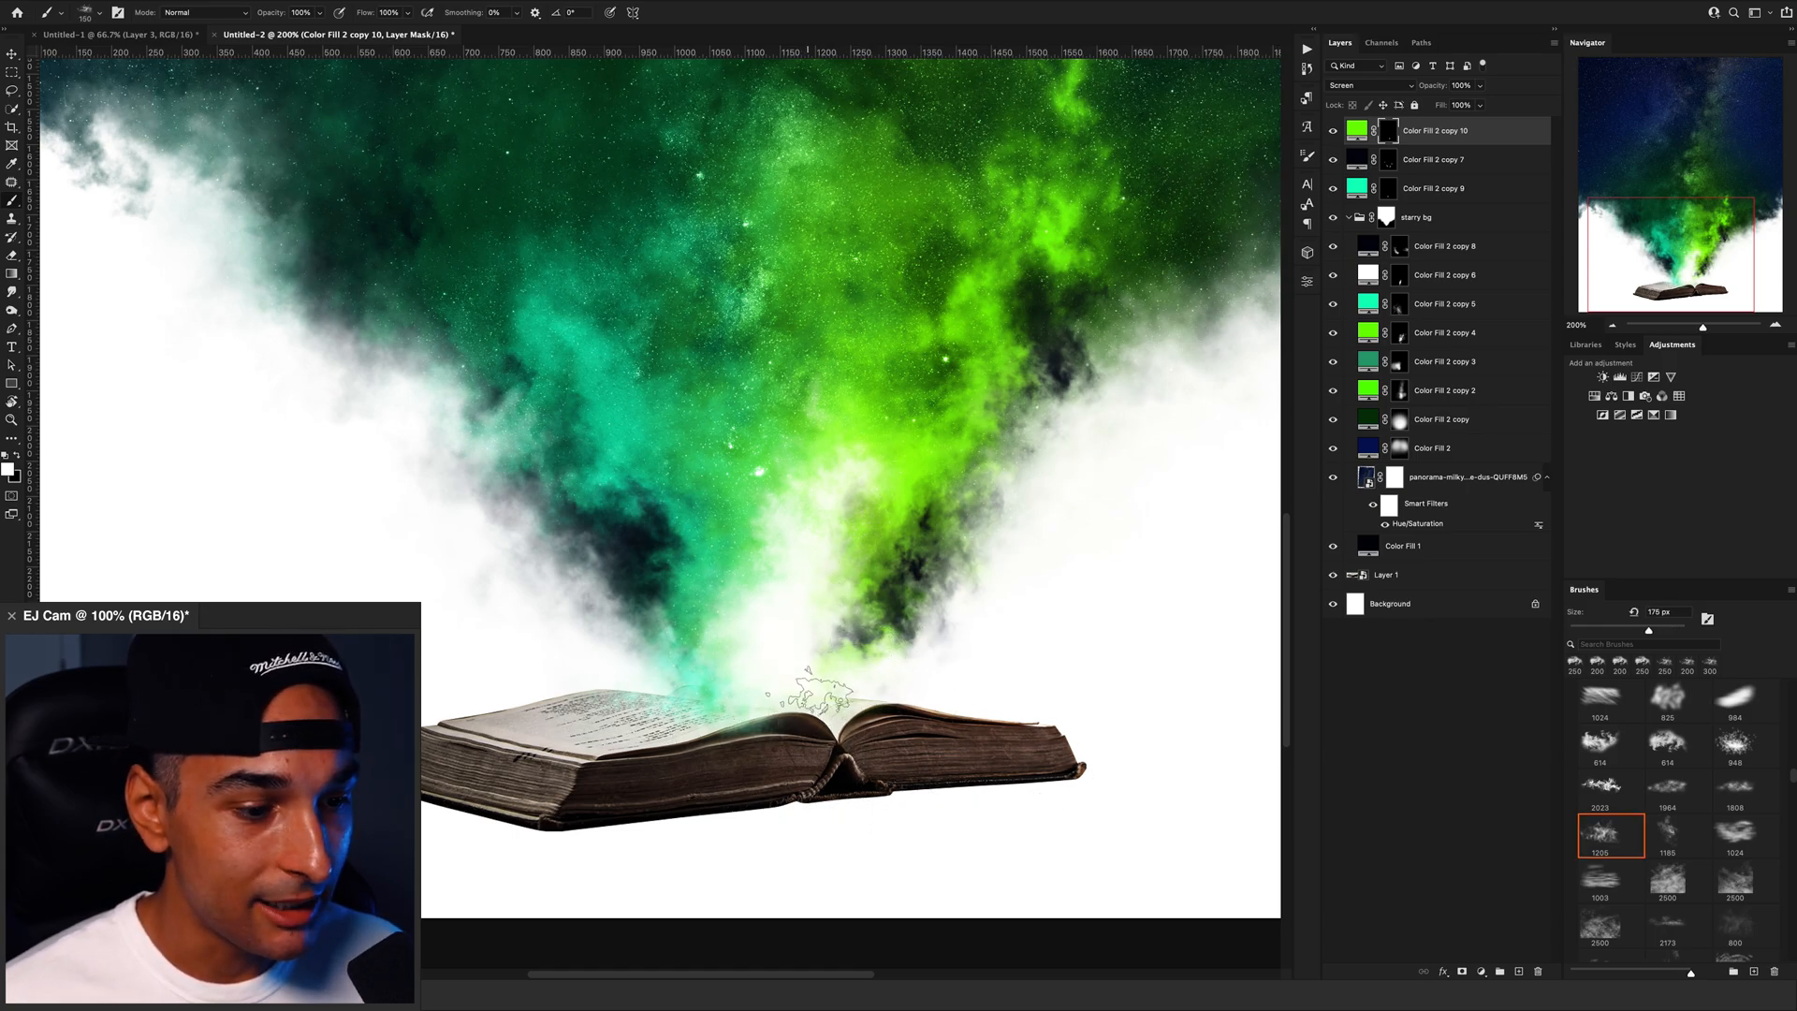
key("bracketright")
key("bracketright")
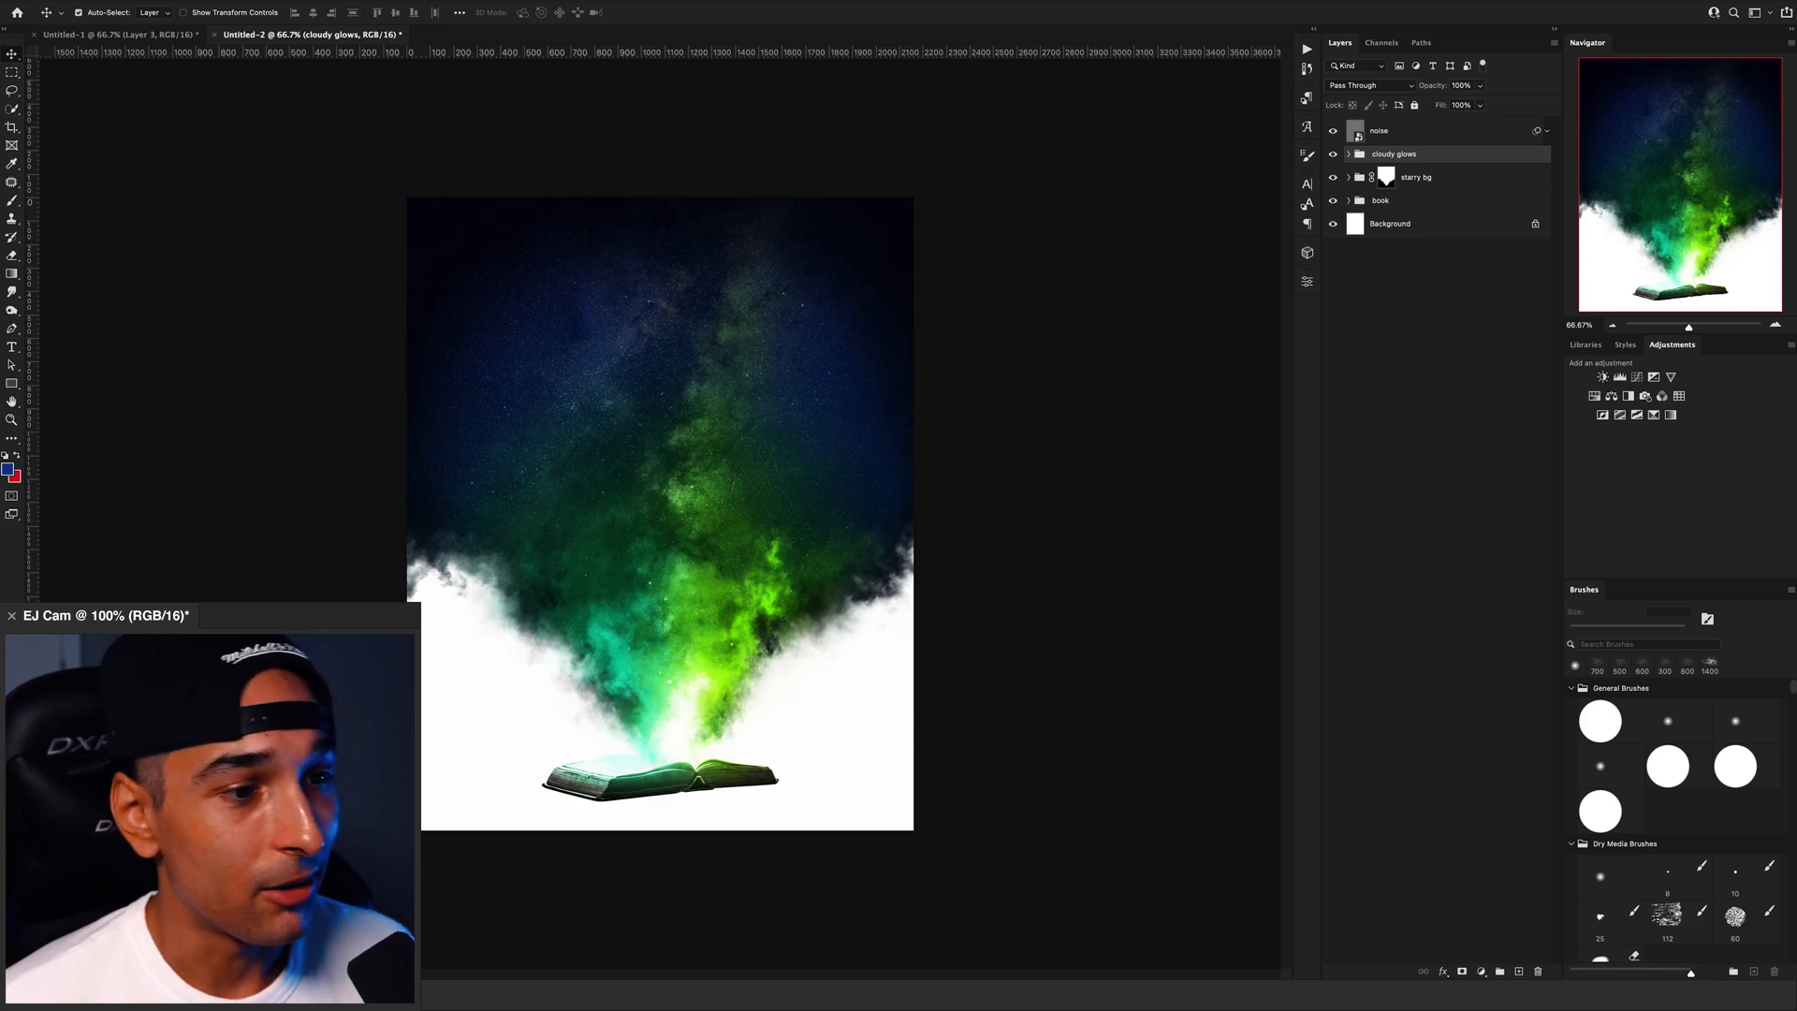
Step: Open the rocky cliff in the mountains photo, select the rocks without the sky and bring the cutout into the book composite
left_click_drag(958, 99, 803, 37)
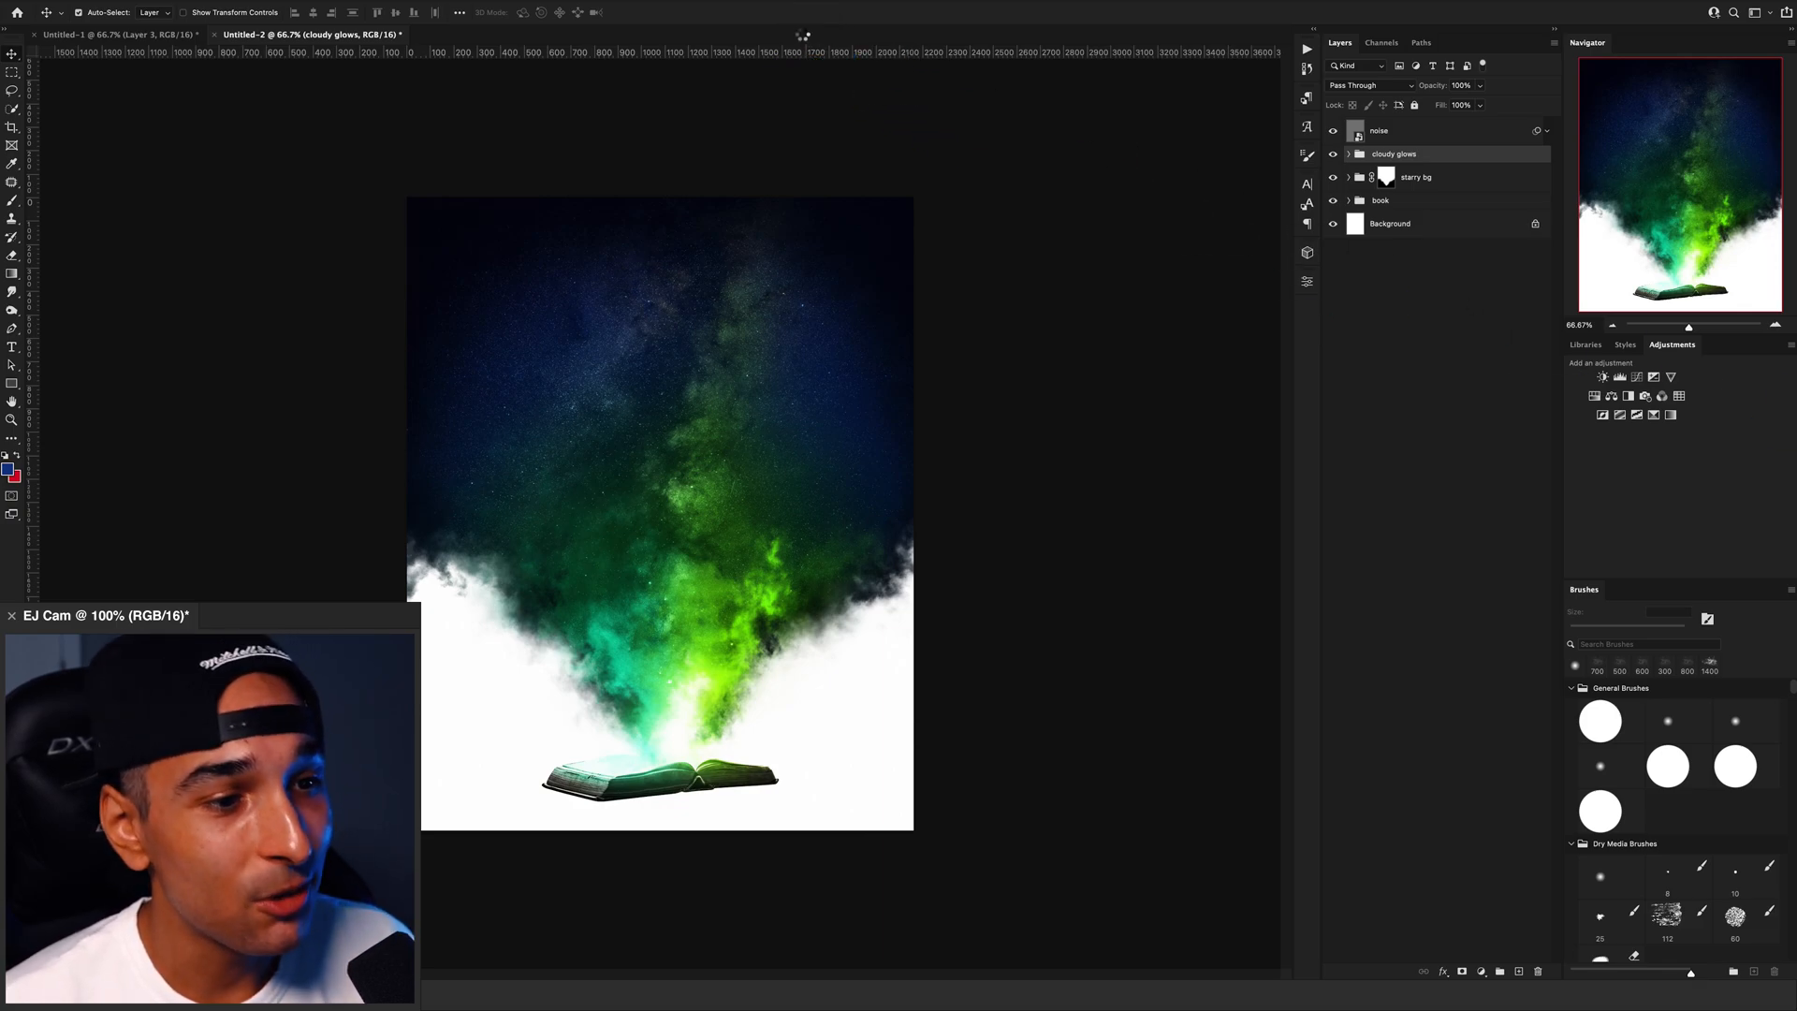
key("w")
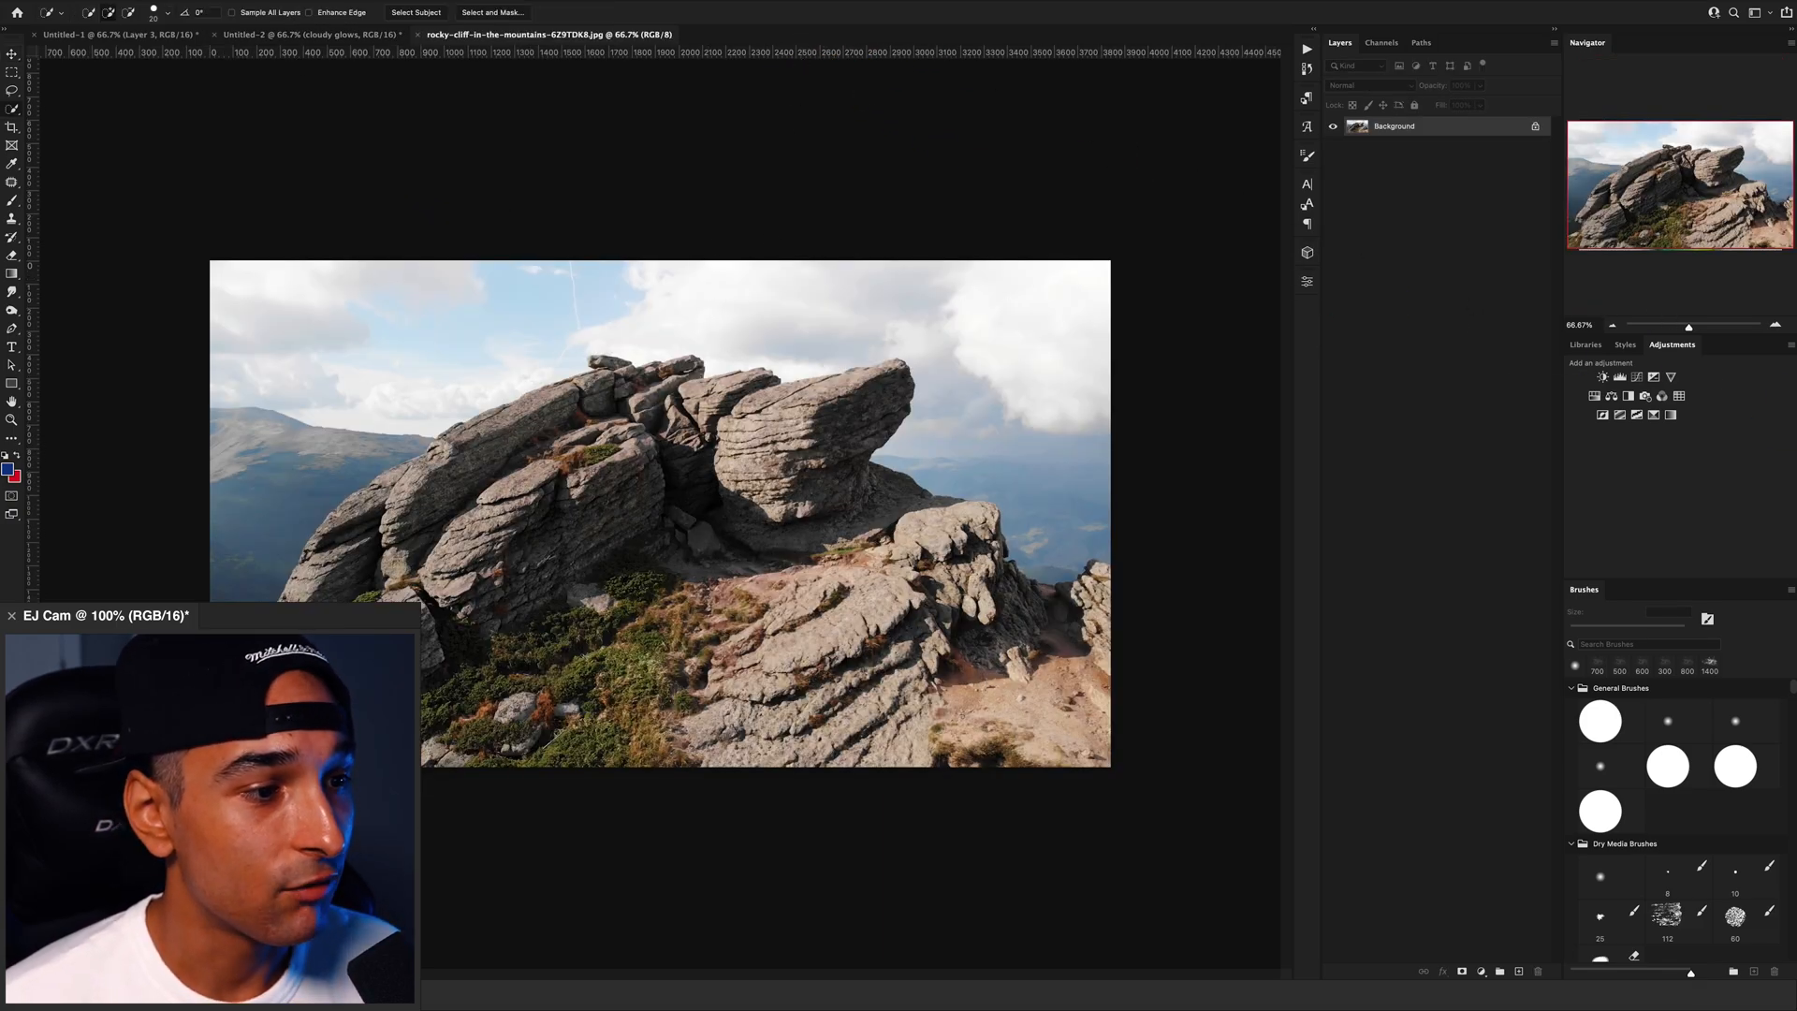
left_click(280, 1)
left_click(347, 151)
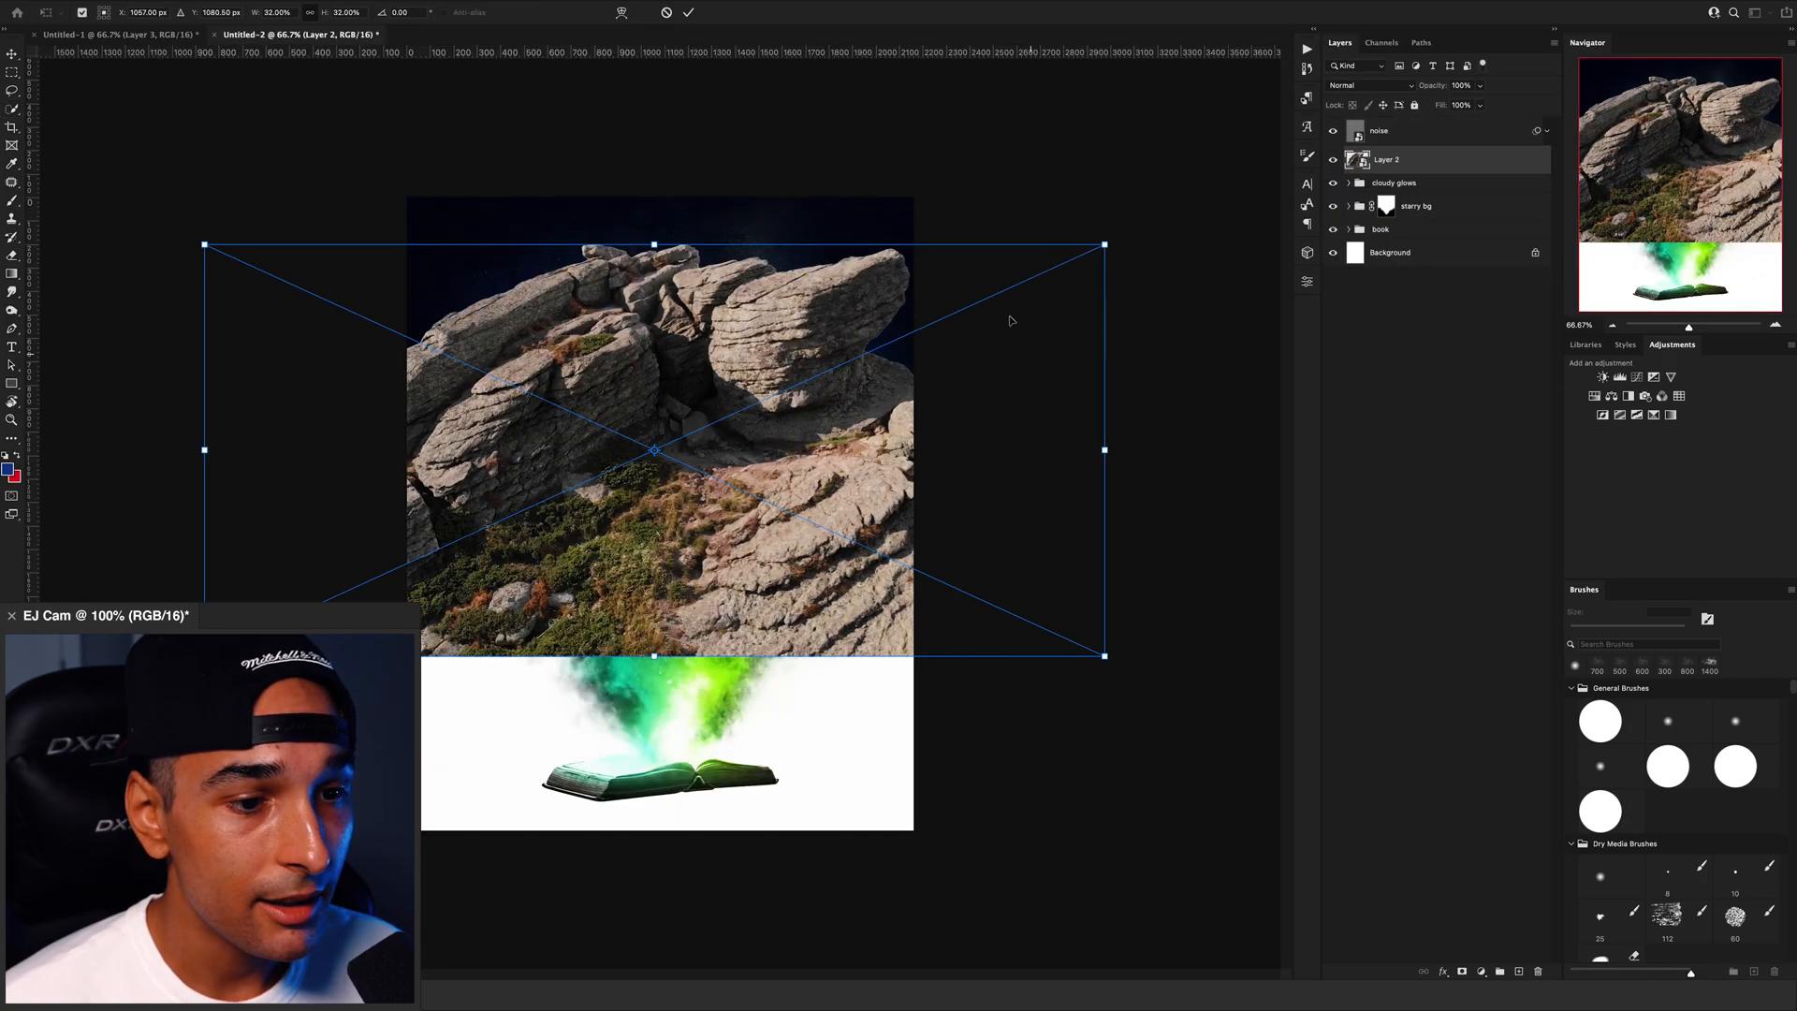
Step: Shrink the rock cutout, turn it upside down and place it level in the smoke plume above the book
left_click_drag(1104, 245, 552, 485)
key("Return")
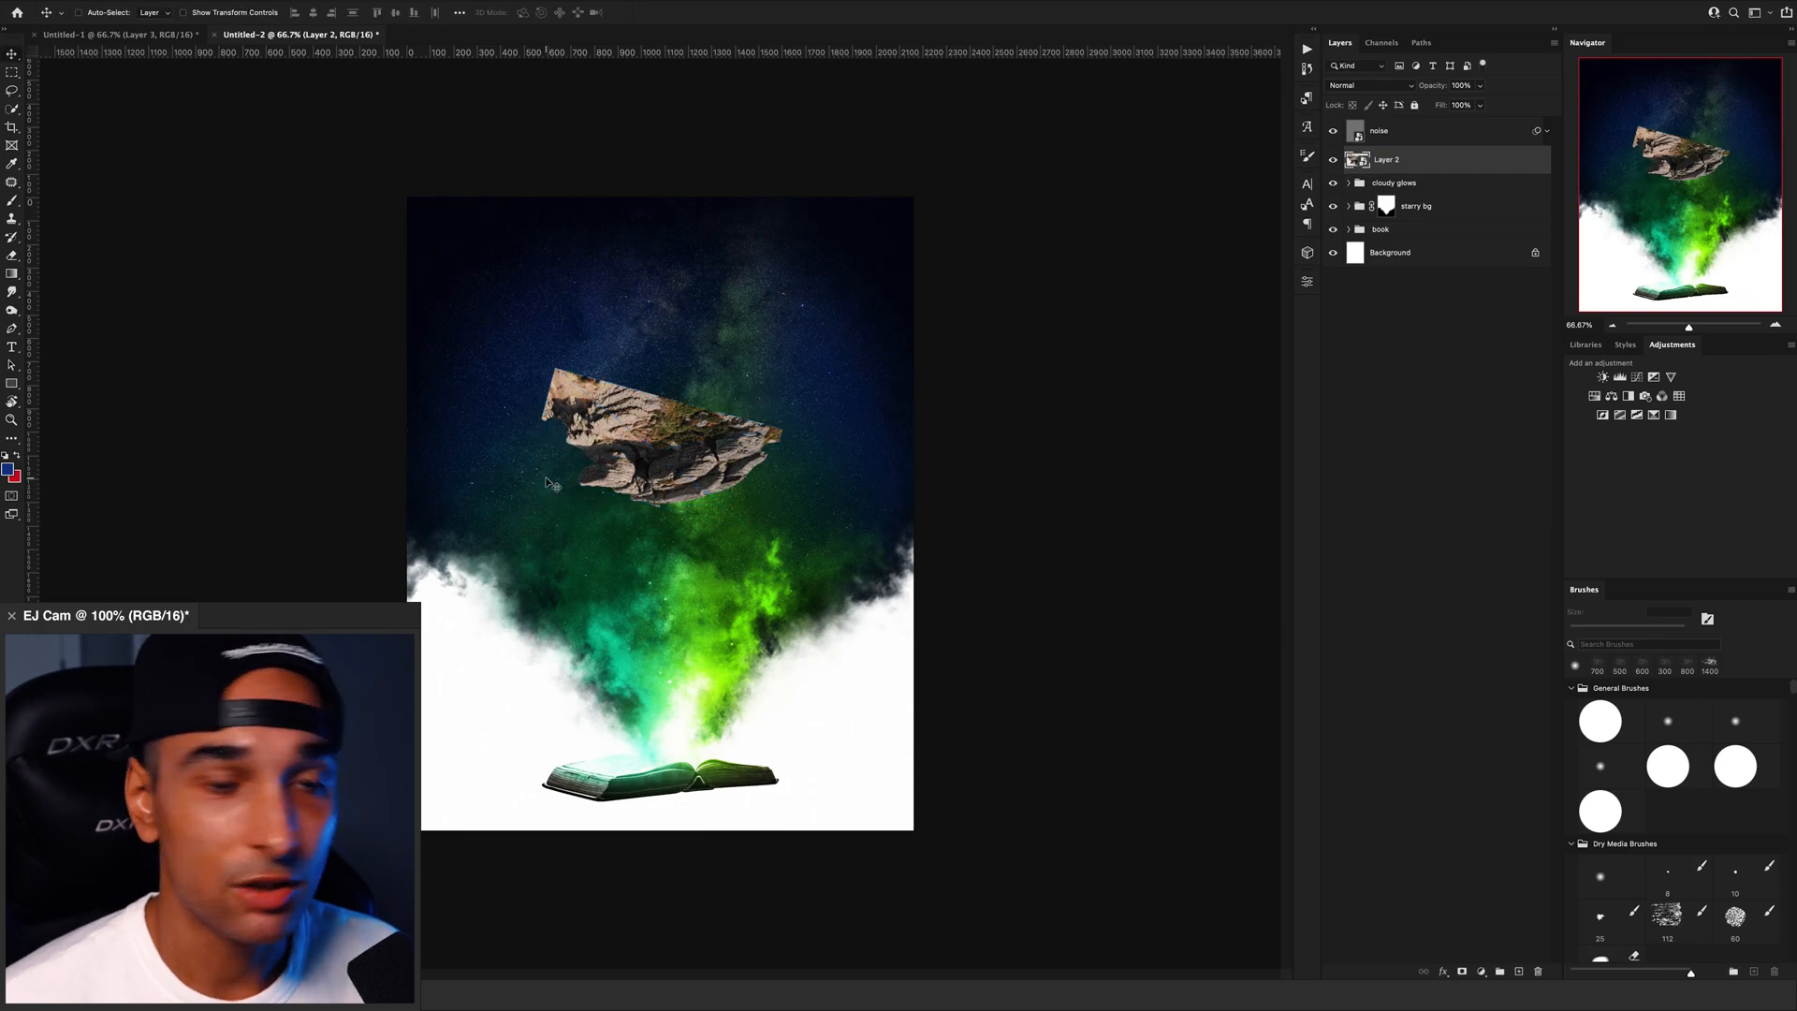
left_click(1776, 324)
left_click_drag(810, 531, 812, 534)
left_click_drag(729, 431, 735, 636)
key("super+t")
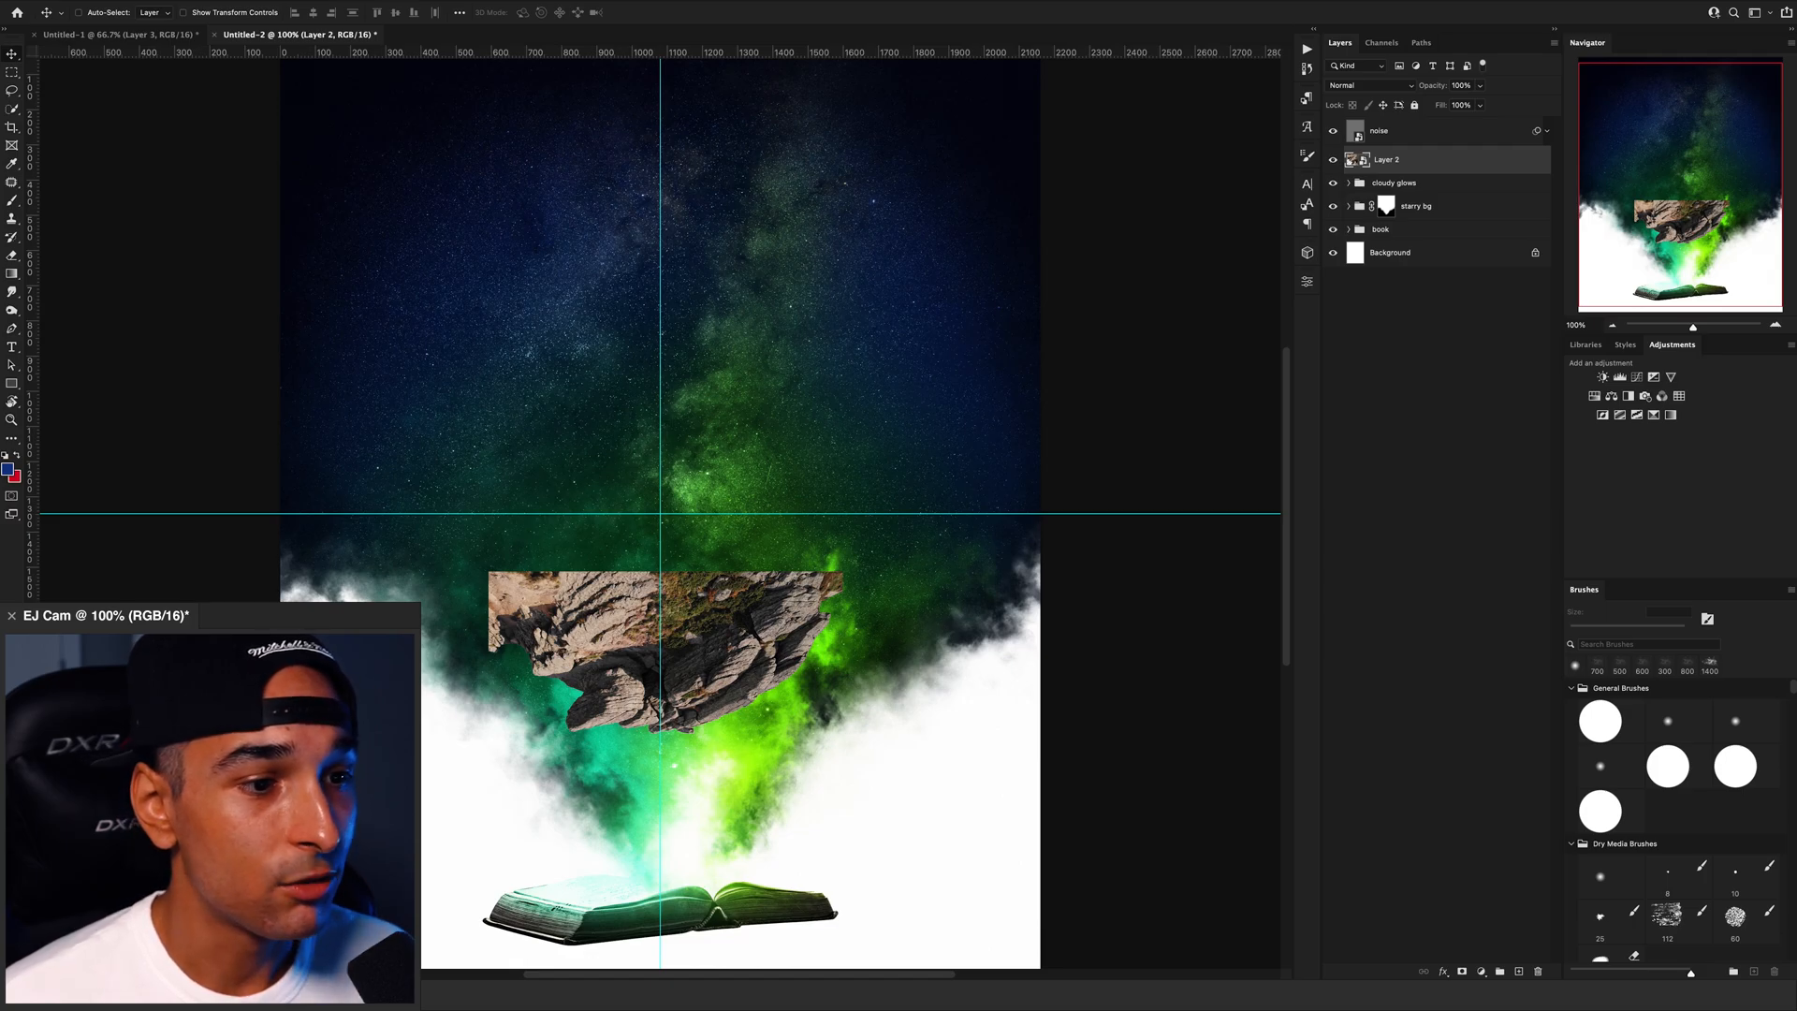
Step: Open the green Isle of Skye landscape photo and select the grassy cliff with the Quick Selection tool
left_click_drag(1278, 234, 754, 53)
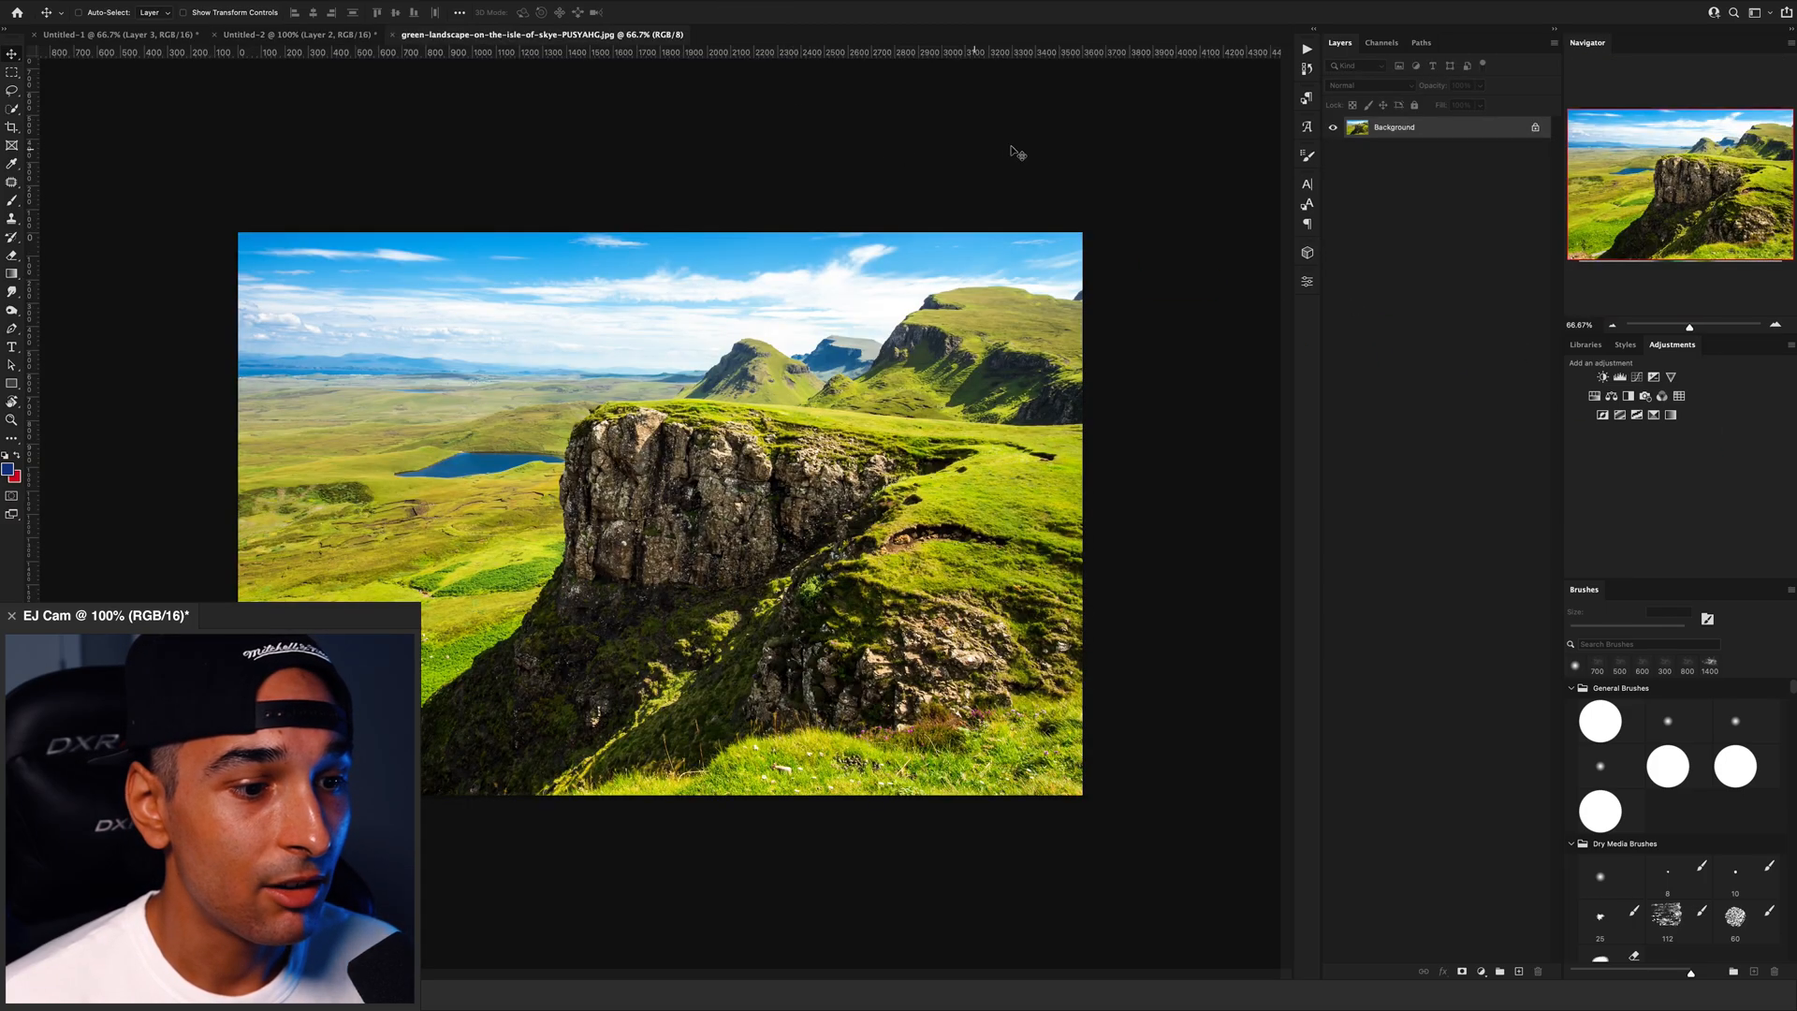
left_click(1772, 325)
left_click(1772, 325)
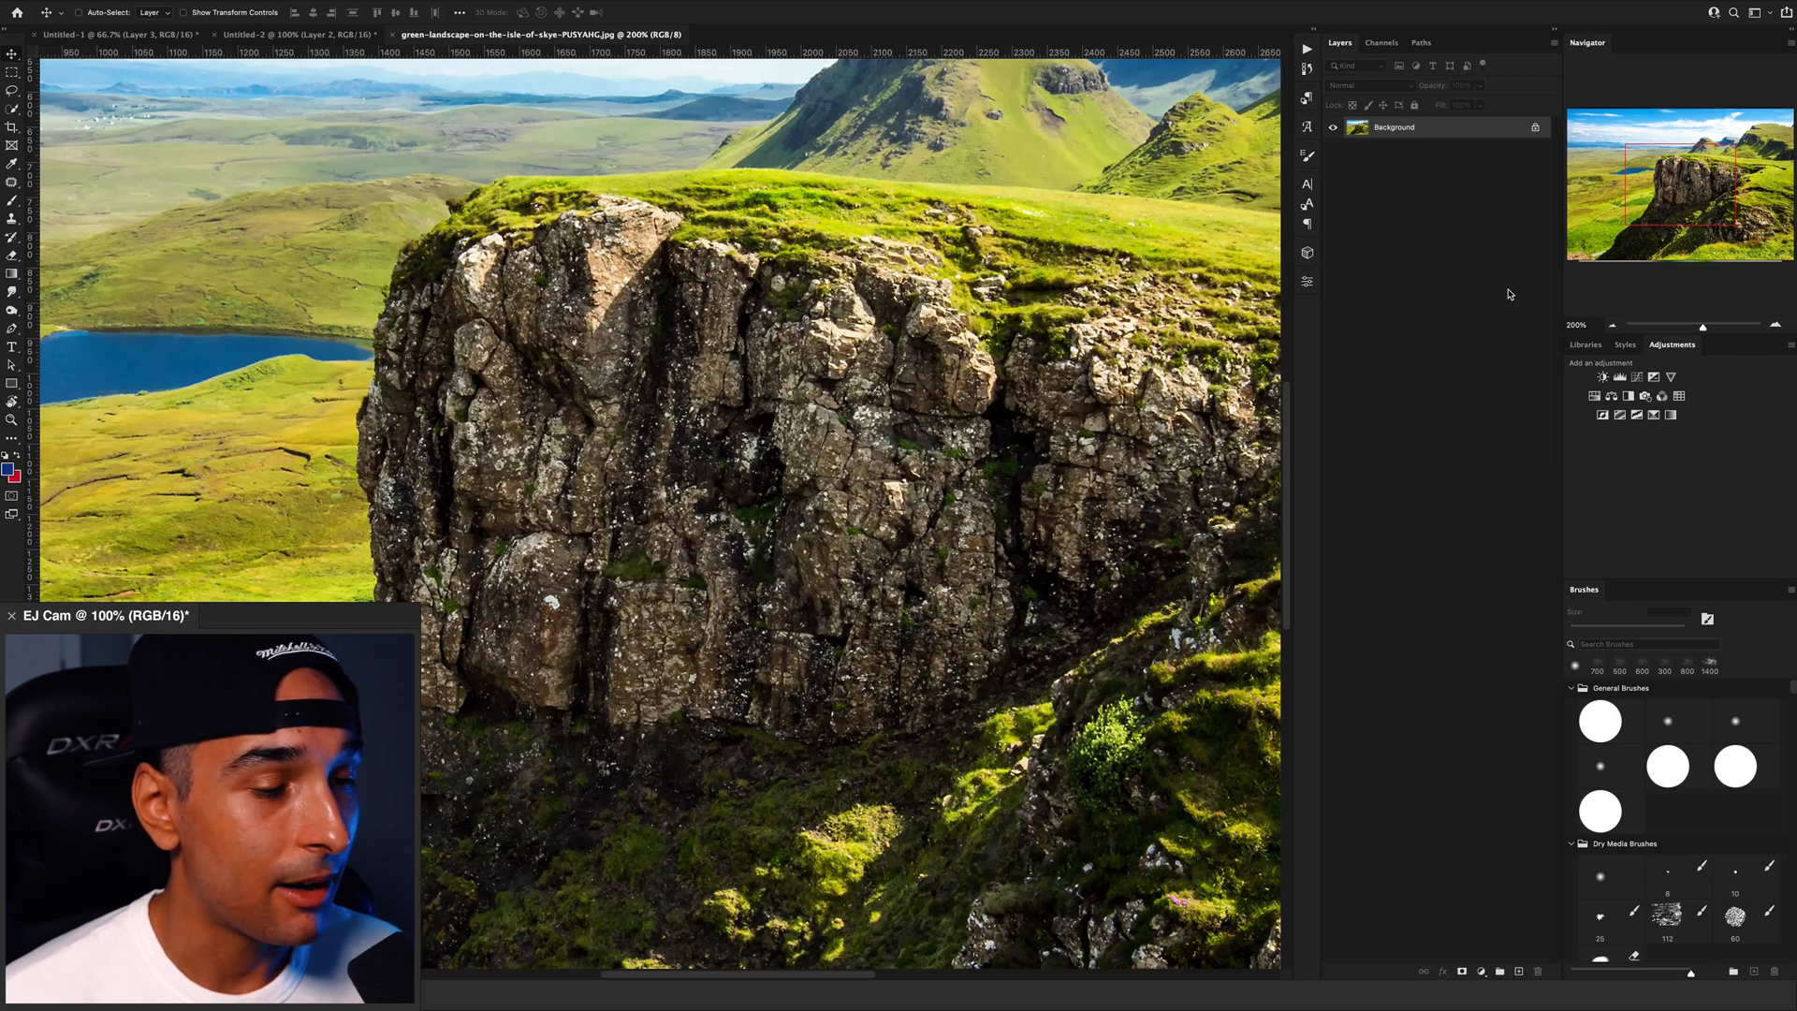
left_click(1611, 325)
key("w")
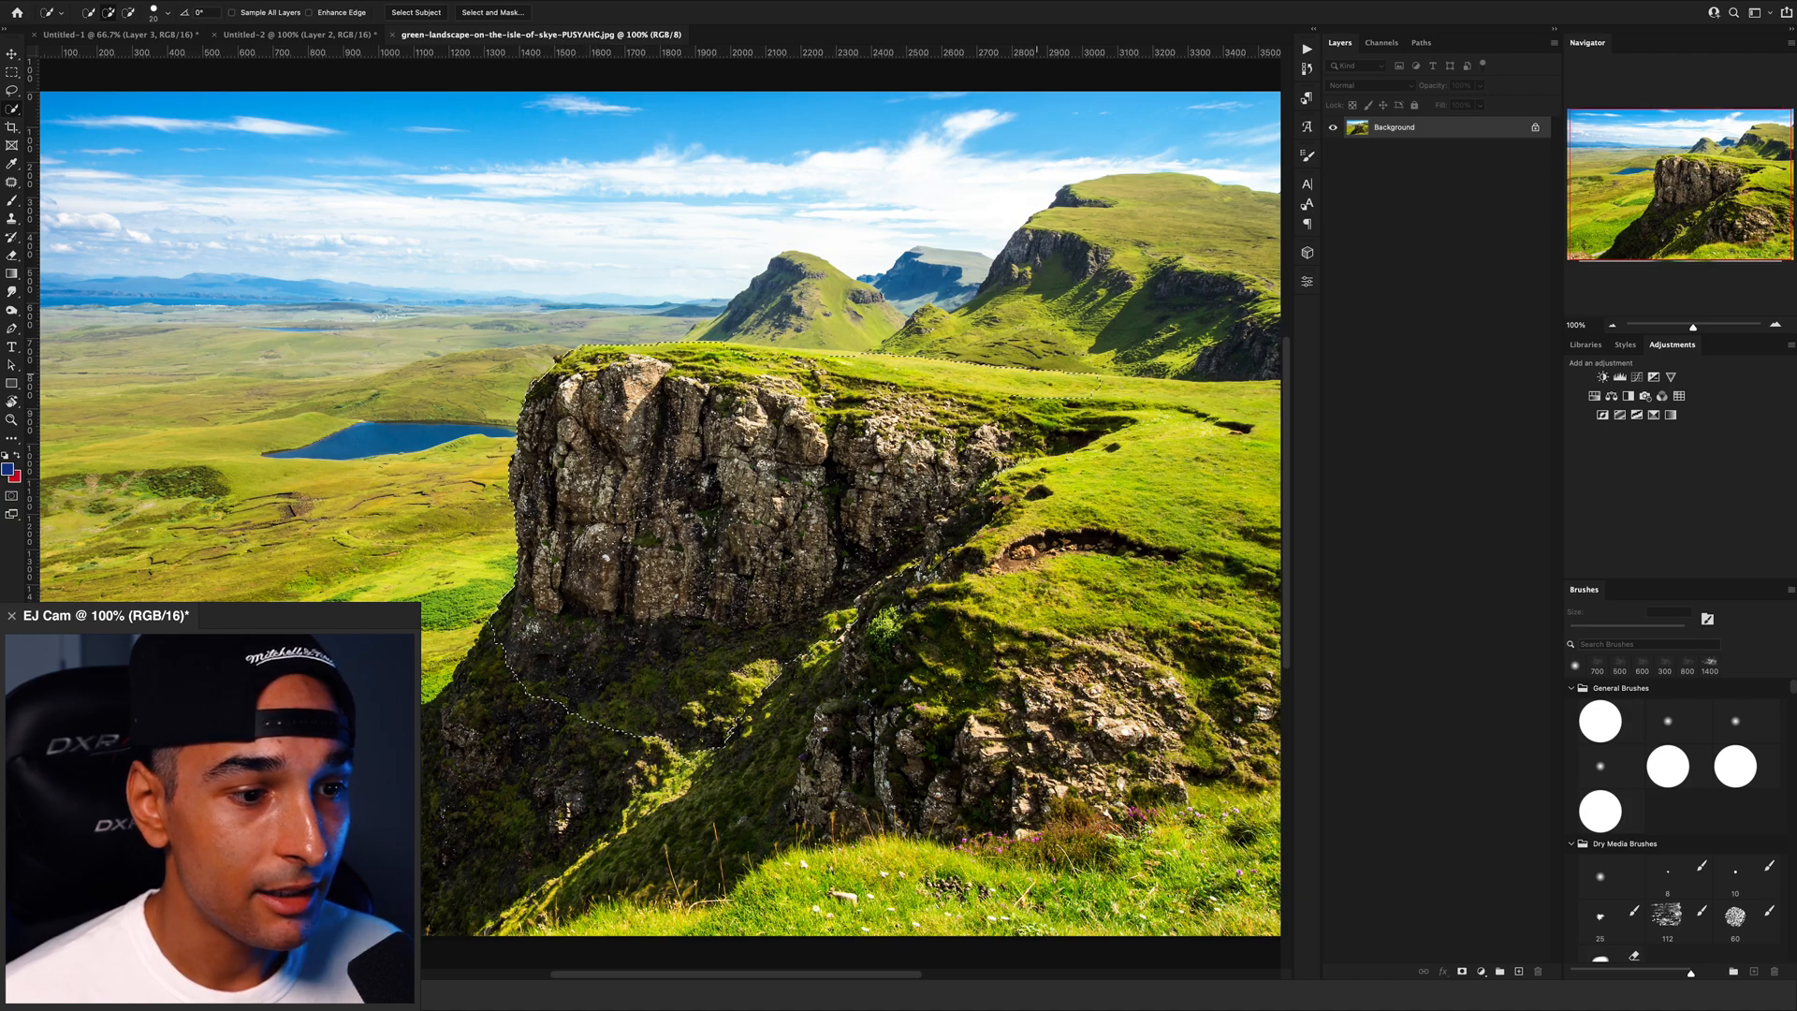
mouse_move(853, 625)
left_mouse_down()
mouse_move(1118, 618)
mouse_move(757, 711)
left_mouse_up()
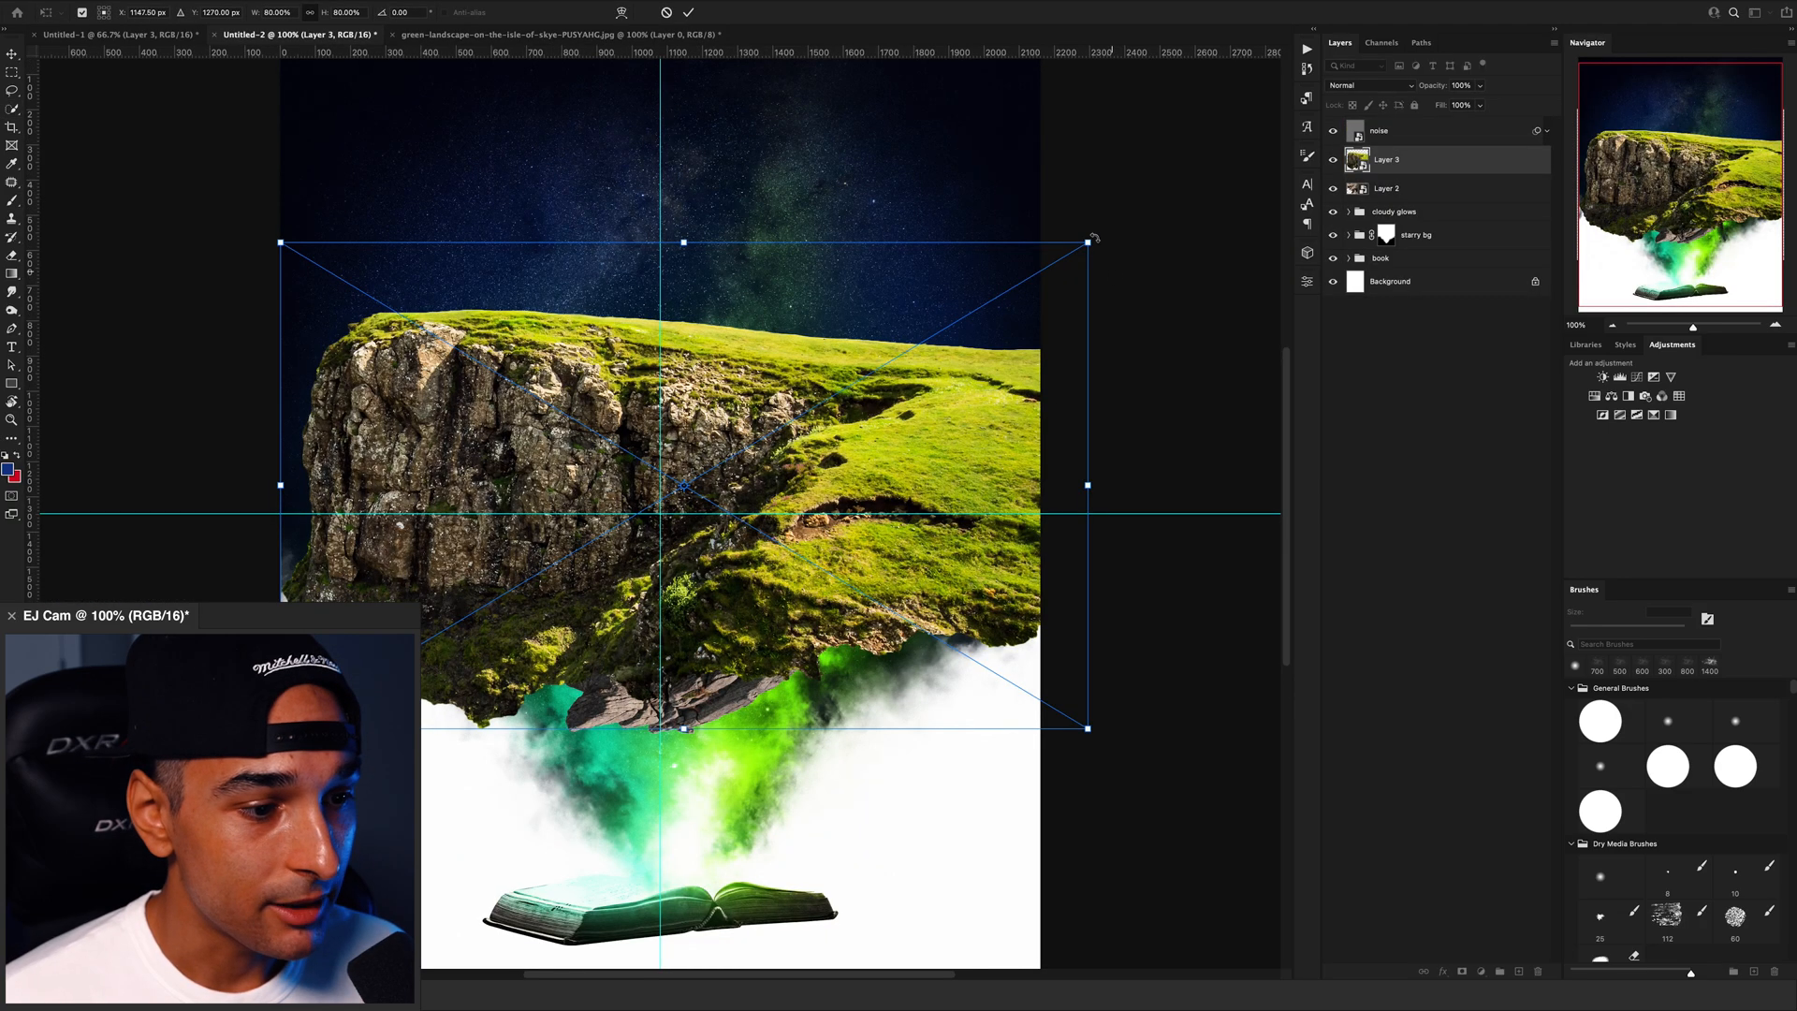
Step: Scale the grassy cliff cutout to about 31%, tilt it about -4° and position it over the upside-down rock
left_click_drag(1076, 248, 790, 422)
left_click_drag(727, 494, 623, 587)
left_click_drag(756, 537, 749, 512)
left_click_drag(685, 564, 760, 553)
left_click_drag(825, 416, 834, 429)
left_click_drag(655, 580, 670, 589)
mouse_move(495, 680)
left_mouse_down()
mouse_move(476, 698)
mouse_move(493, 699)
left_mouse_up()
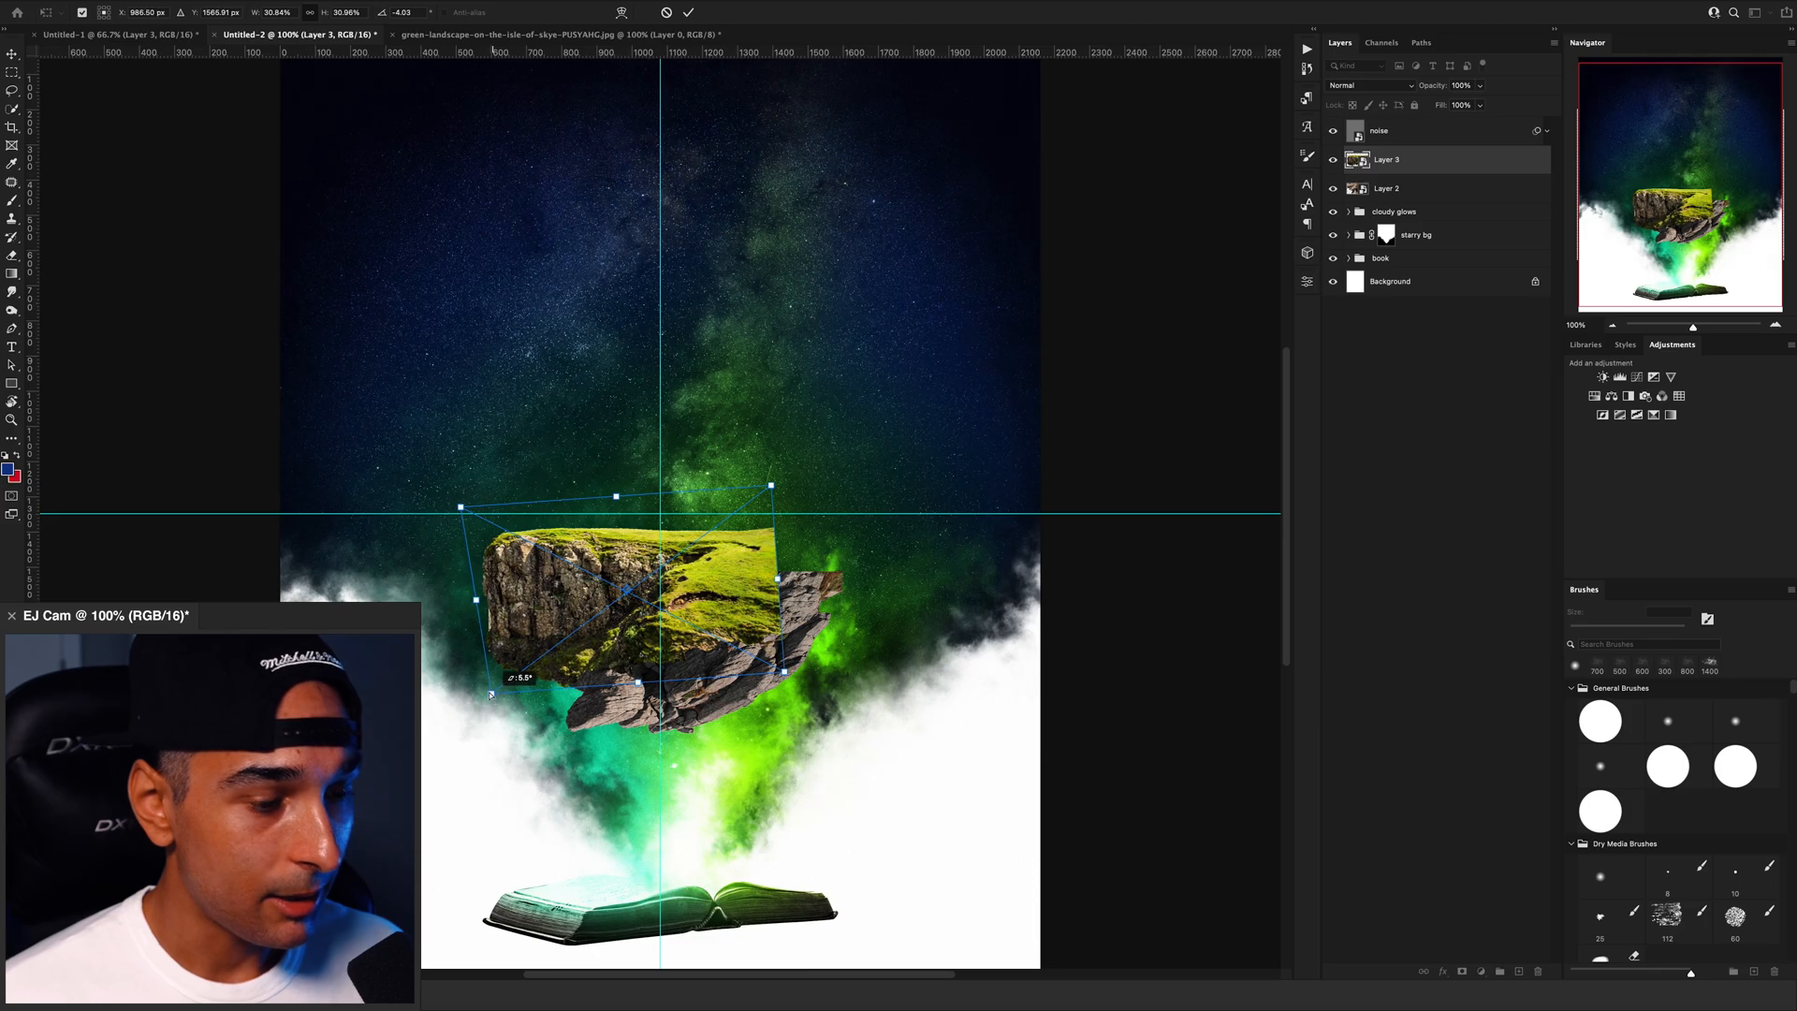
Step: Adjust the grassy cliff's upper corners and shift it slightly so it fits the rock, applying the transform
left_click_drag(461, 507, 451, 512)
left_click_drag(771, 486, 769, 498)
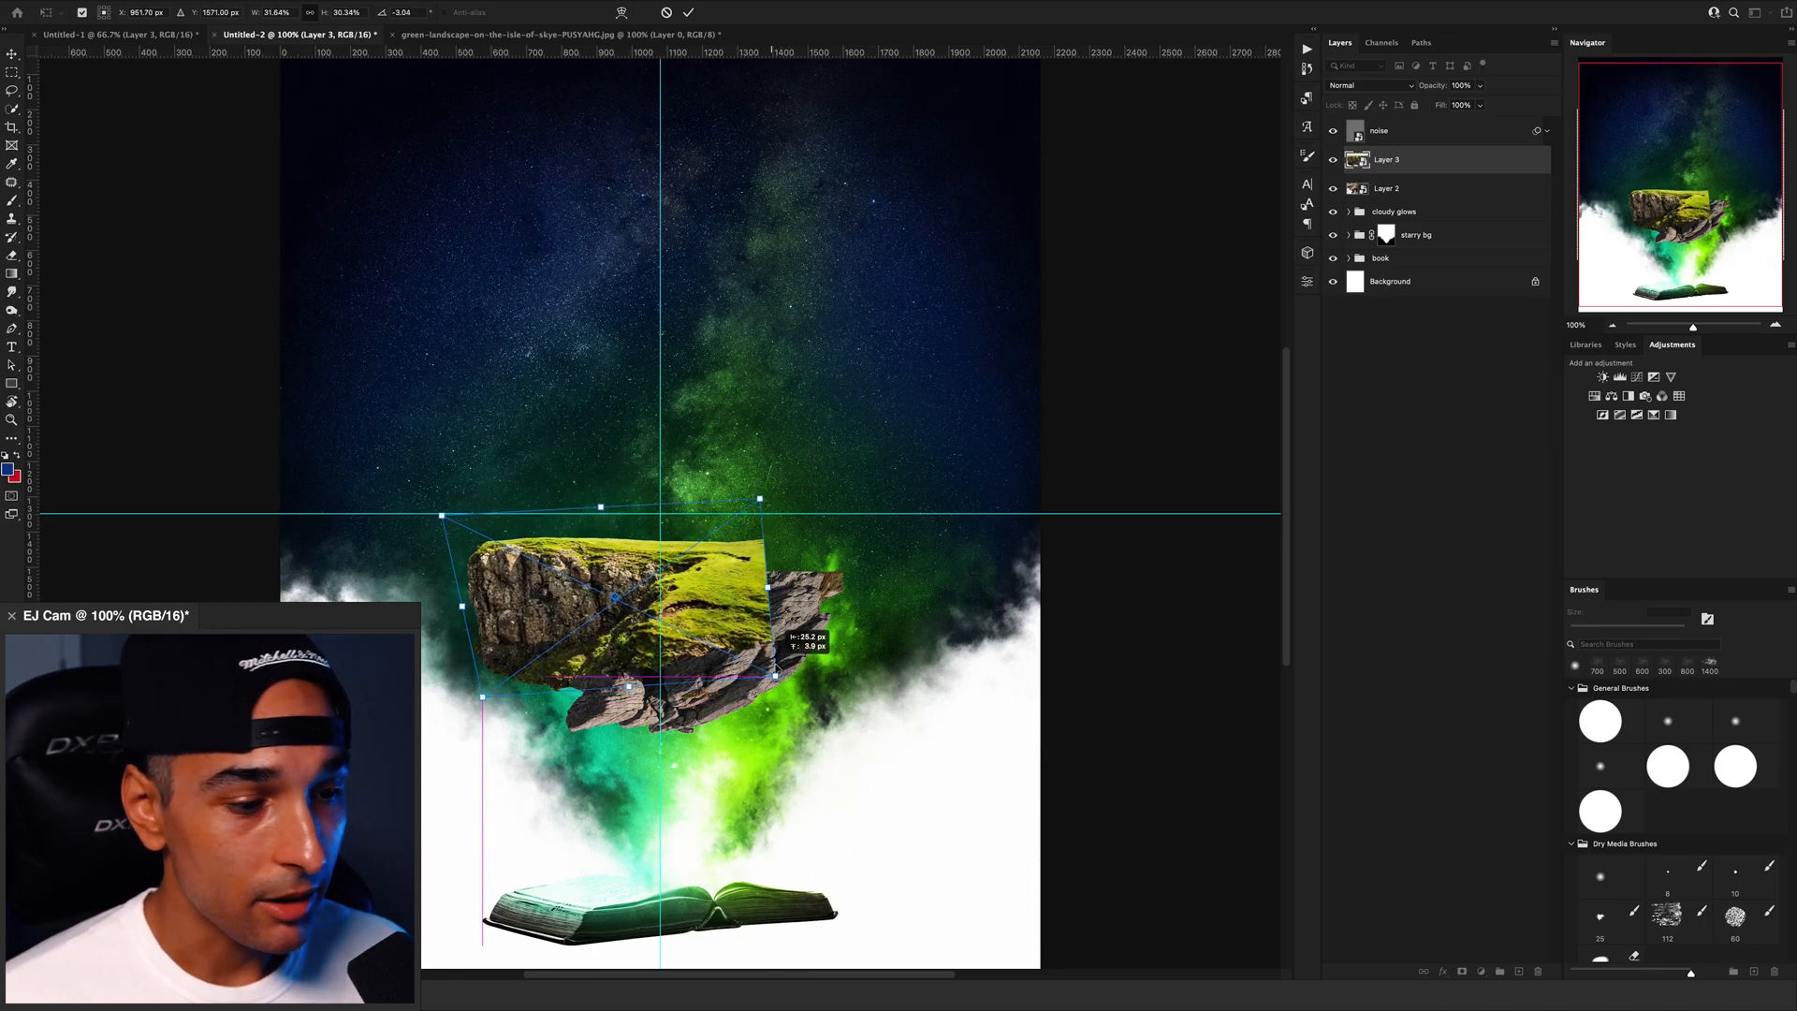
key("Return")
left_click(1776, 324)
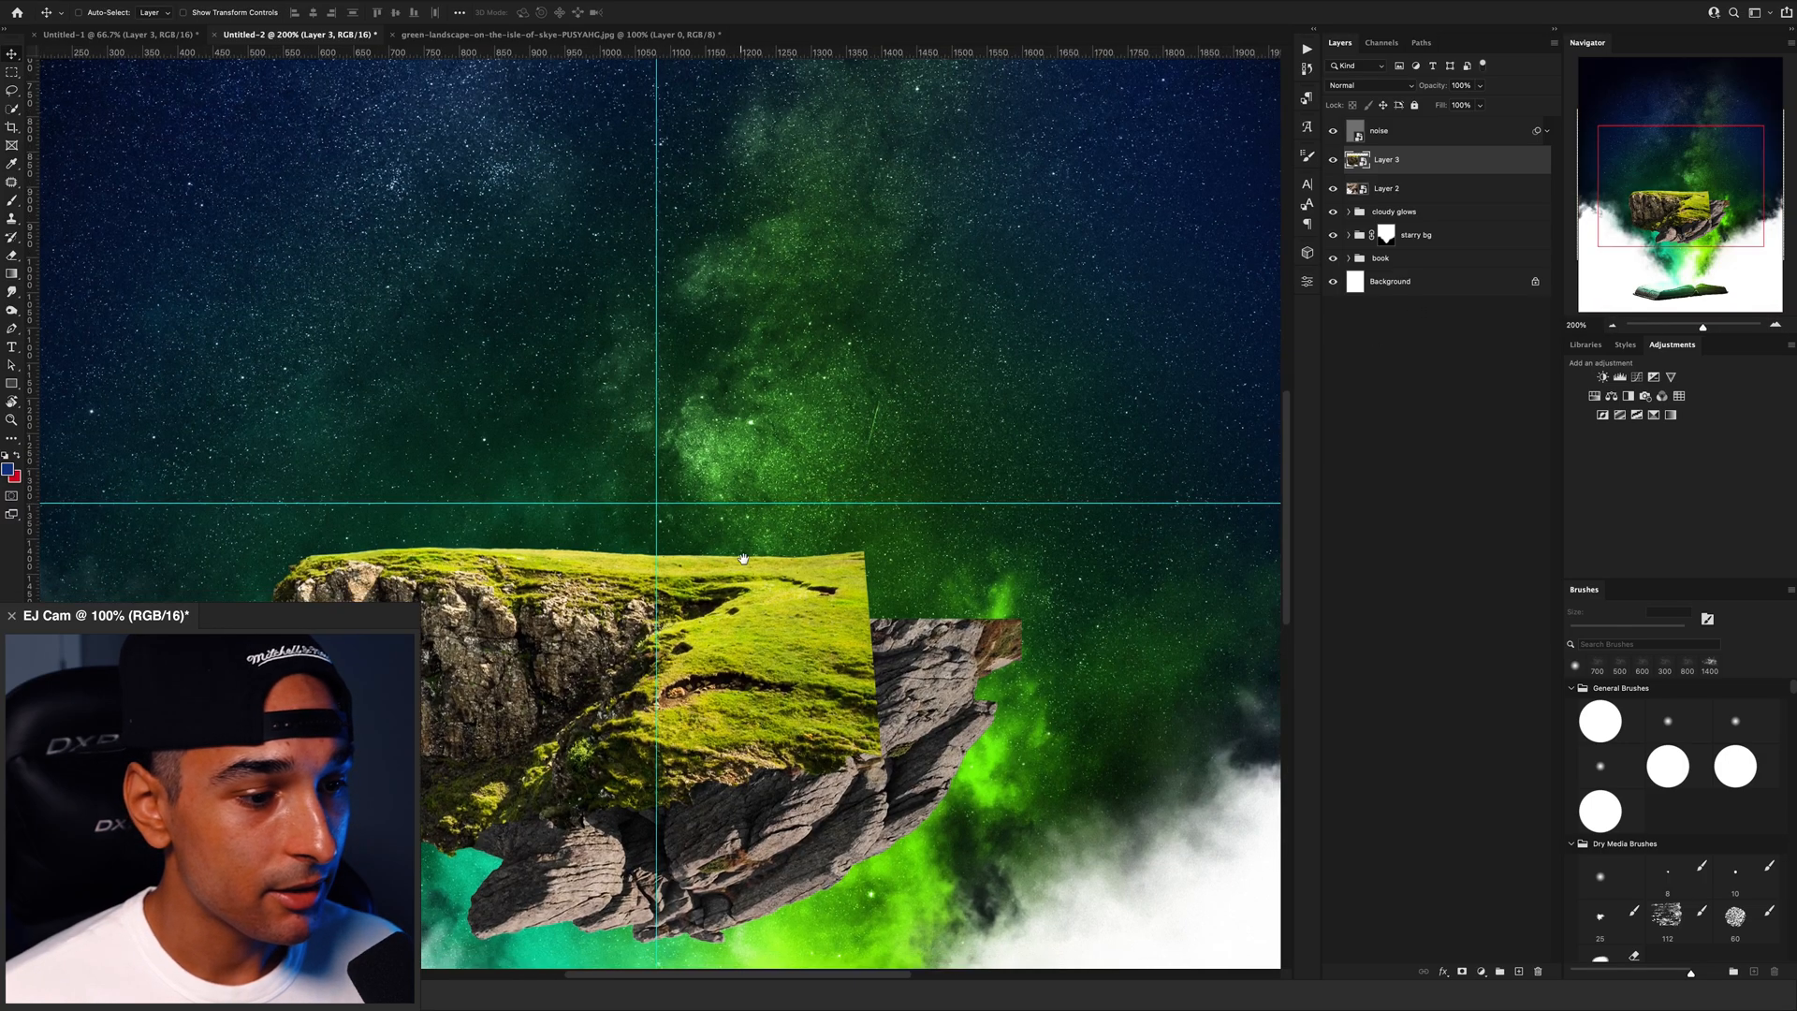
Step: Hide the guides and return to the Isle of Skye landscape photo to select another piece of the grassy cliff with the Lasso
left_click_drag(738, 589, 766, 398)
left_click_drag(599, 419, 609, 427)
key("super+z")
key("super+;")
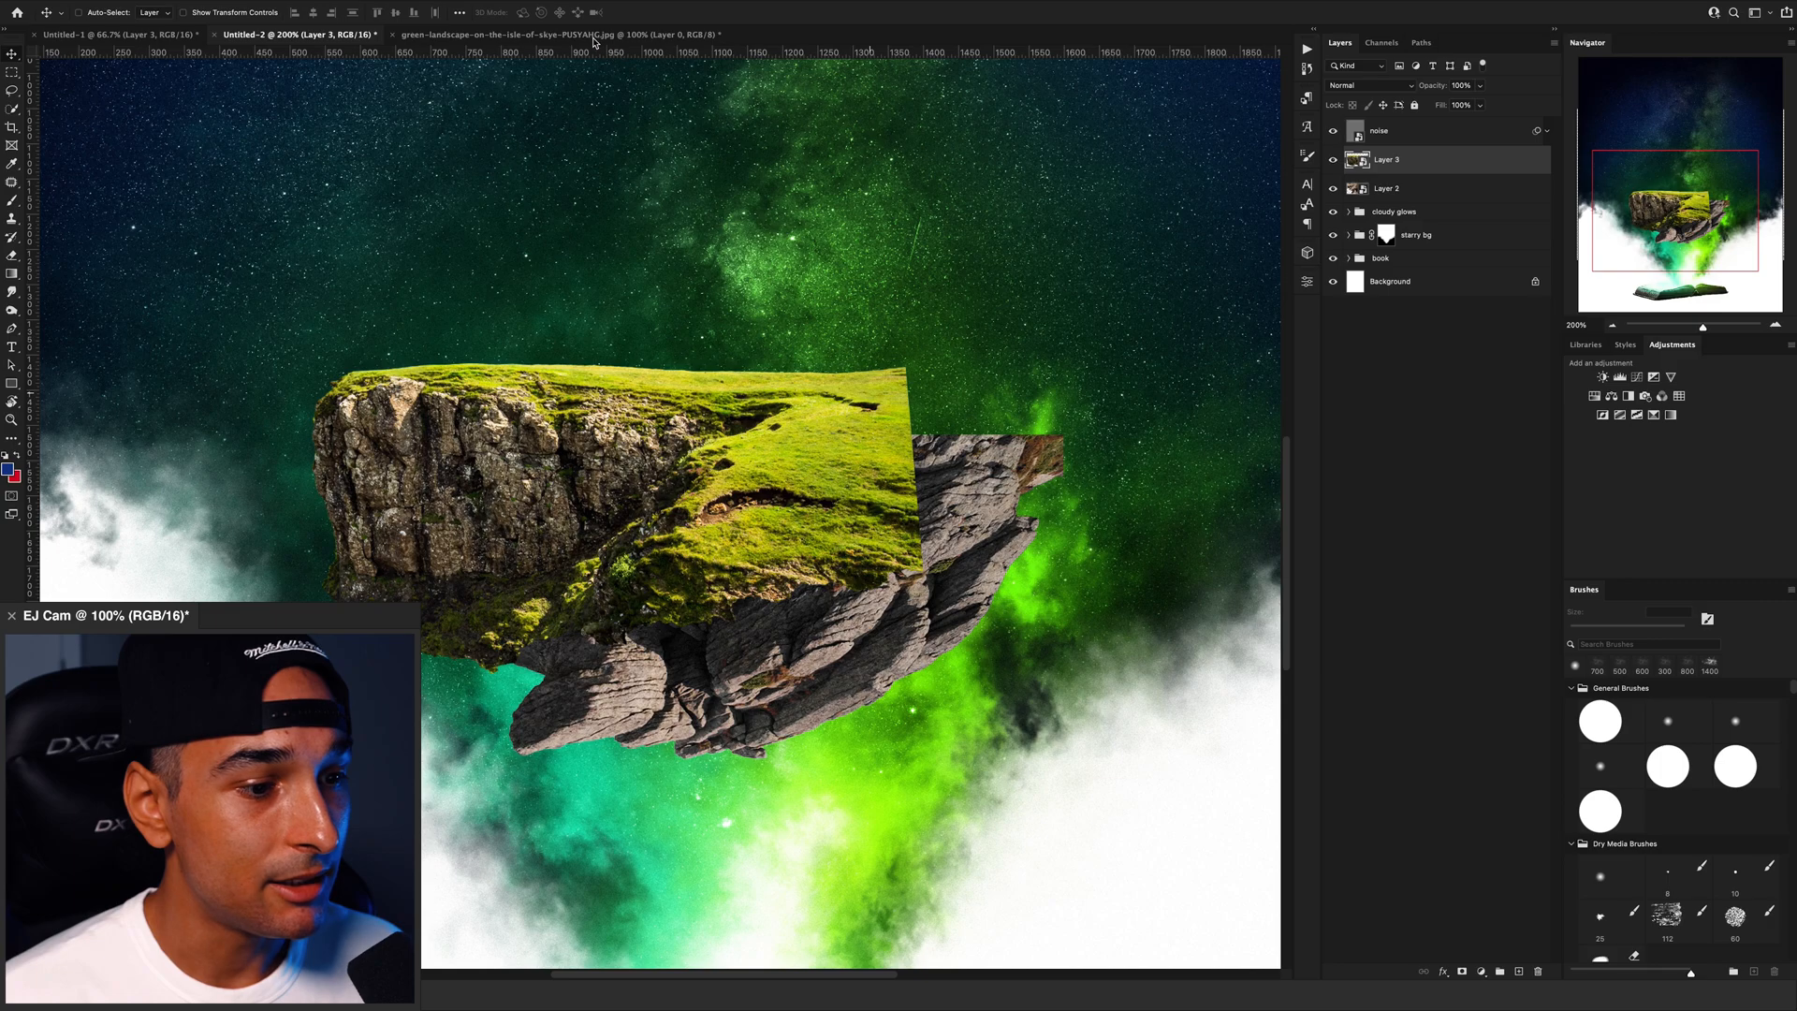
left_click(593, 41)
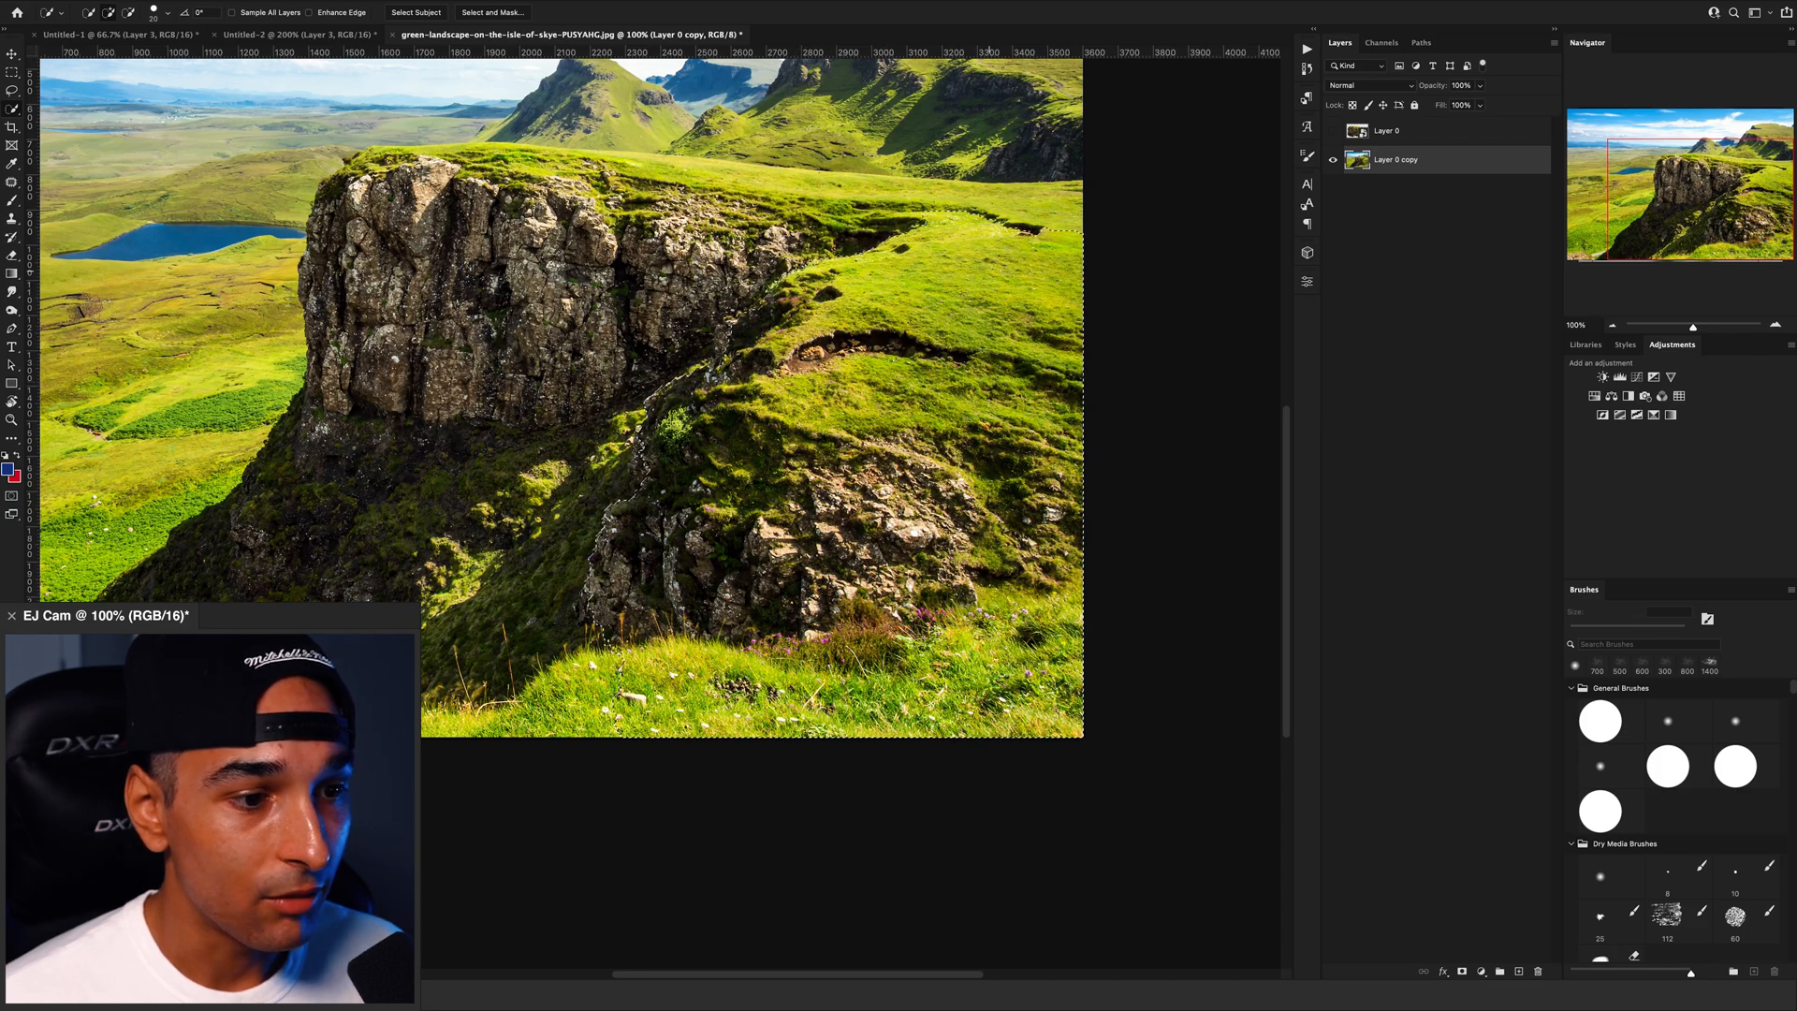
key("l")
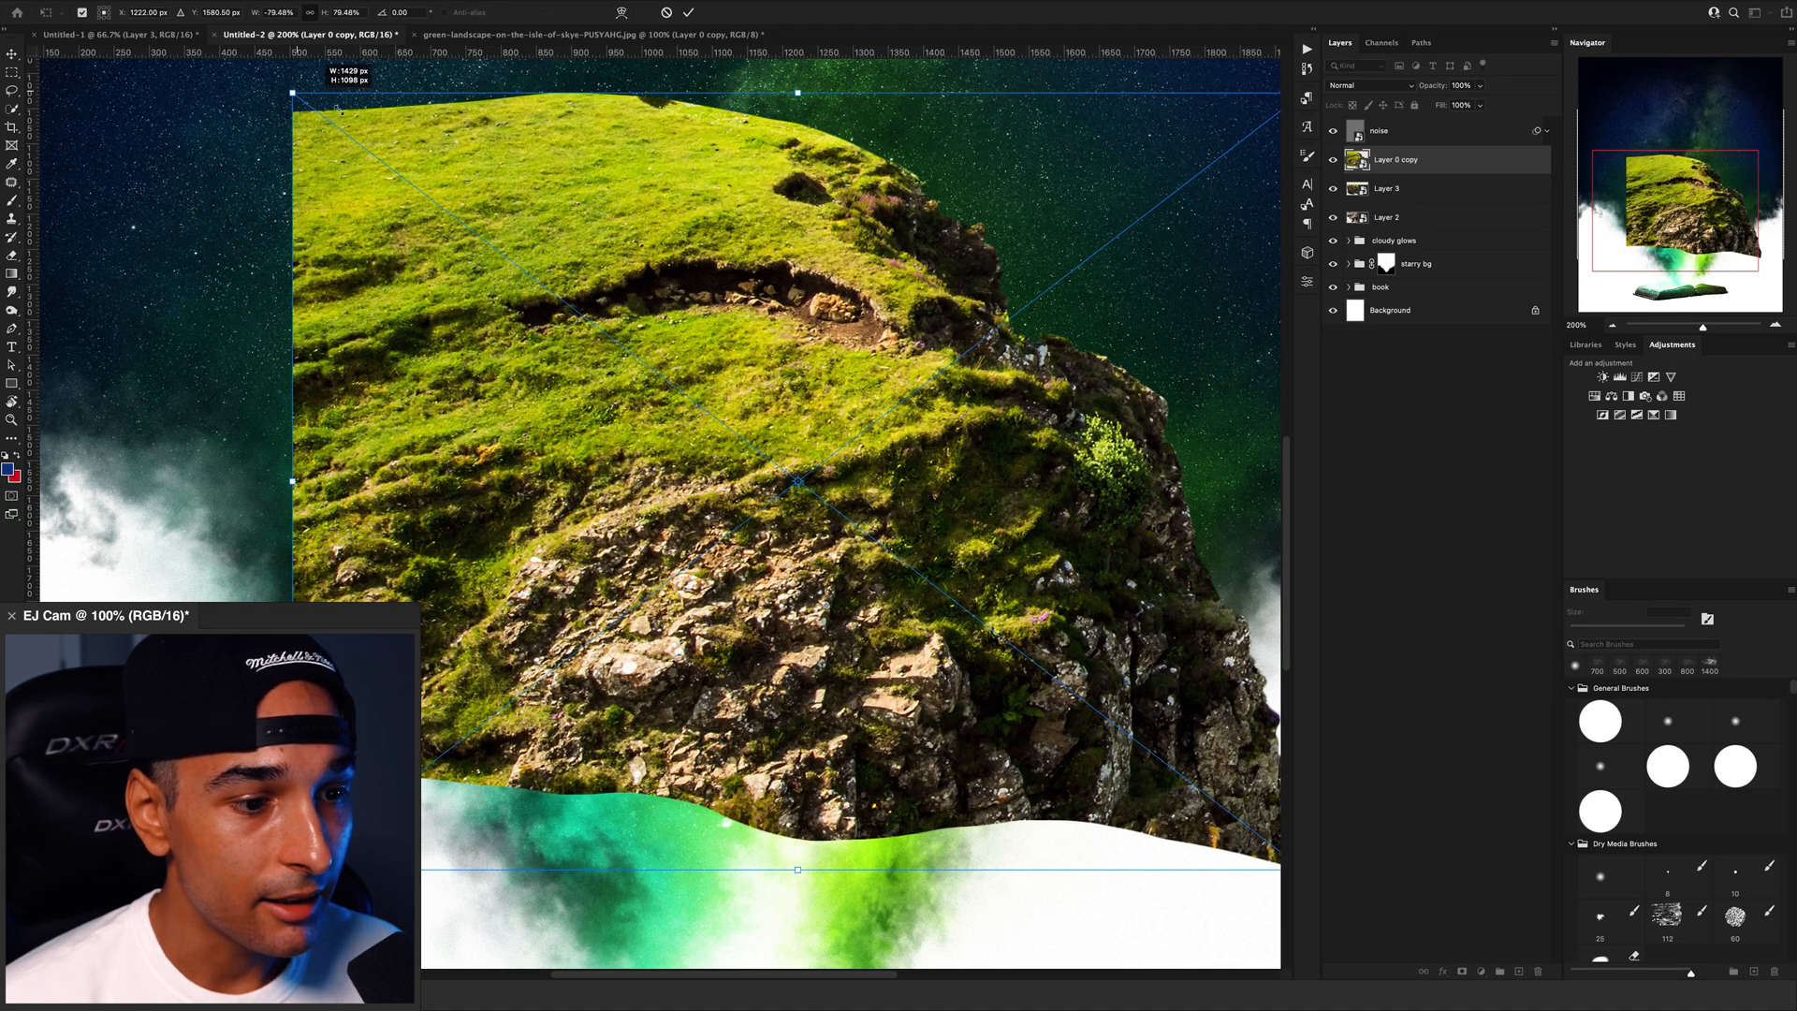
Step: Scale down the mirrored grassy cliff piece in the composite and fit it over the right end of the floating rock
left_click_drag(338, 110, 648, 288)
left_click_drag(763, 388, 889, 434)
left_click_drag(1111, 320, 1129, 385)
left_click_drag(1115, 410, 1019, 409)
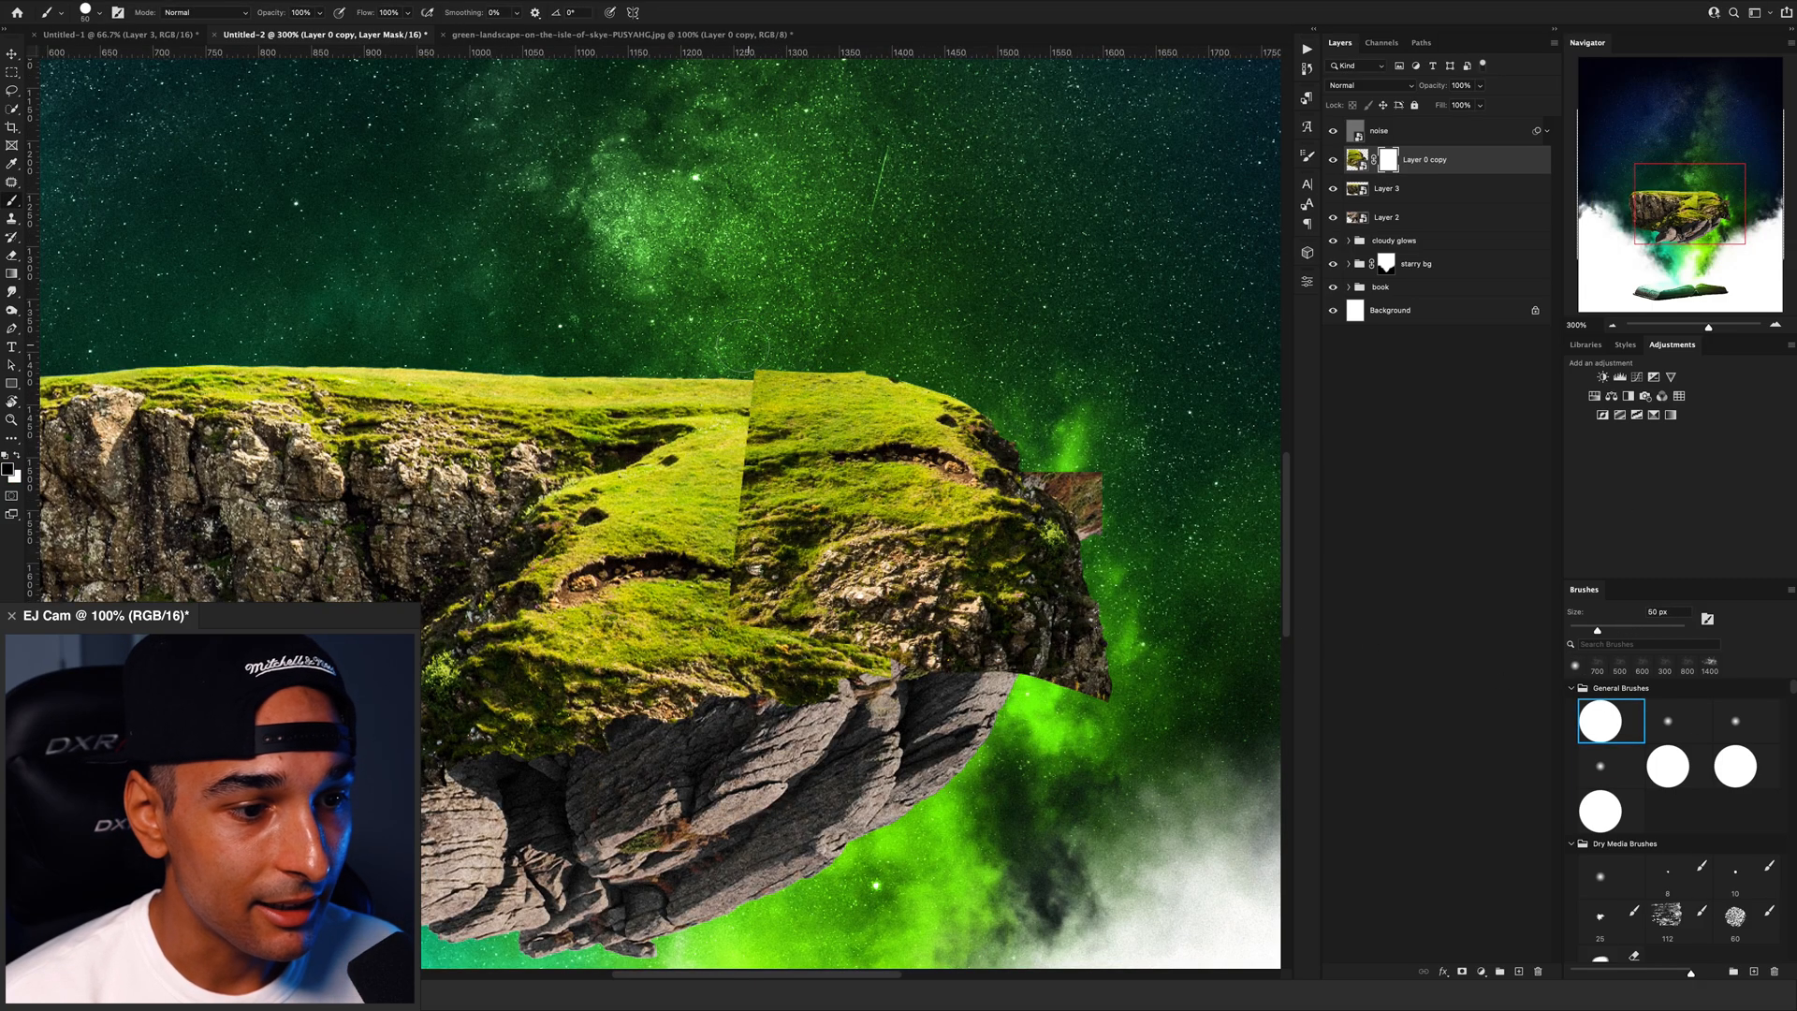
Step: Add a layer mask to Layer 3 and ready a soft round brush on the mask of Layer 0 copy
left_click(1385, 188)
left_click(1462, 970)
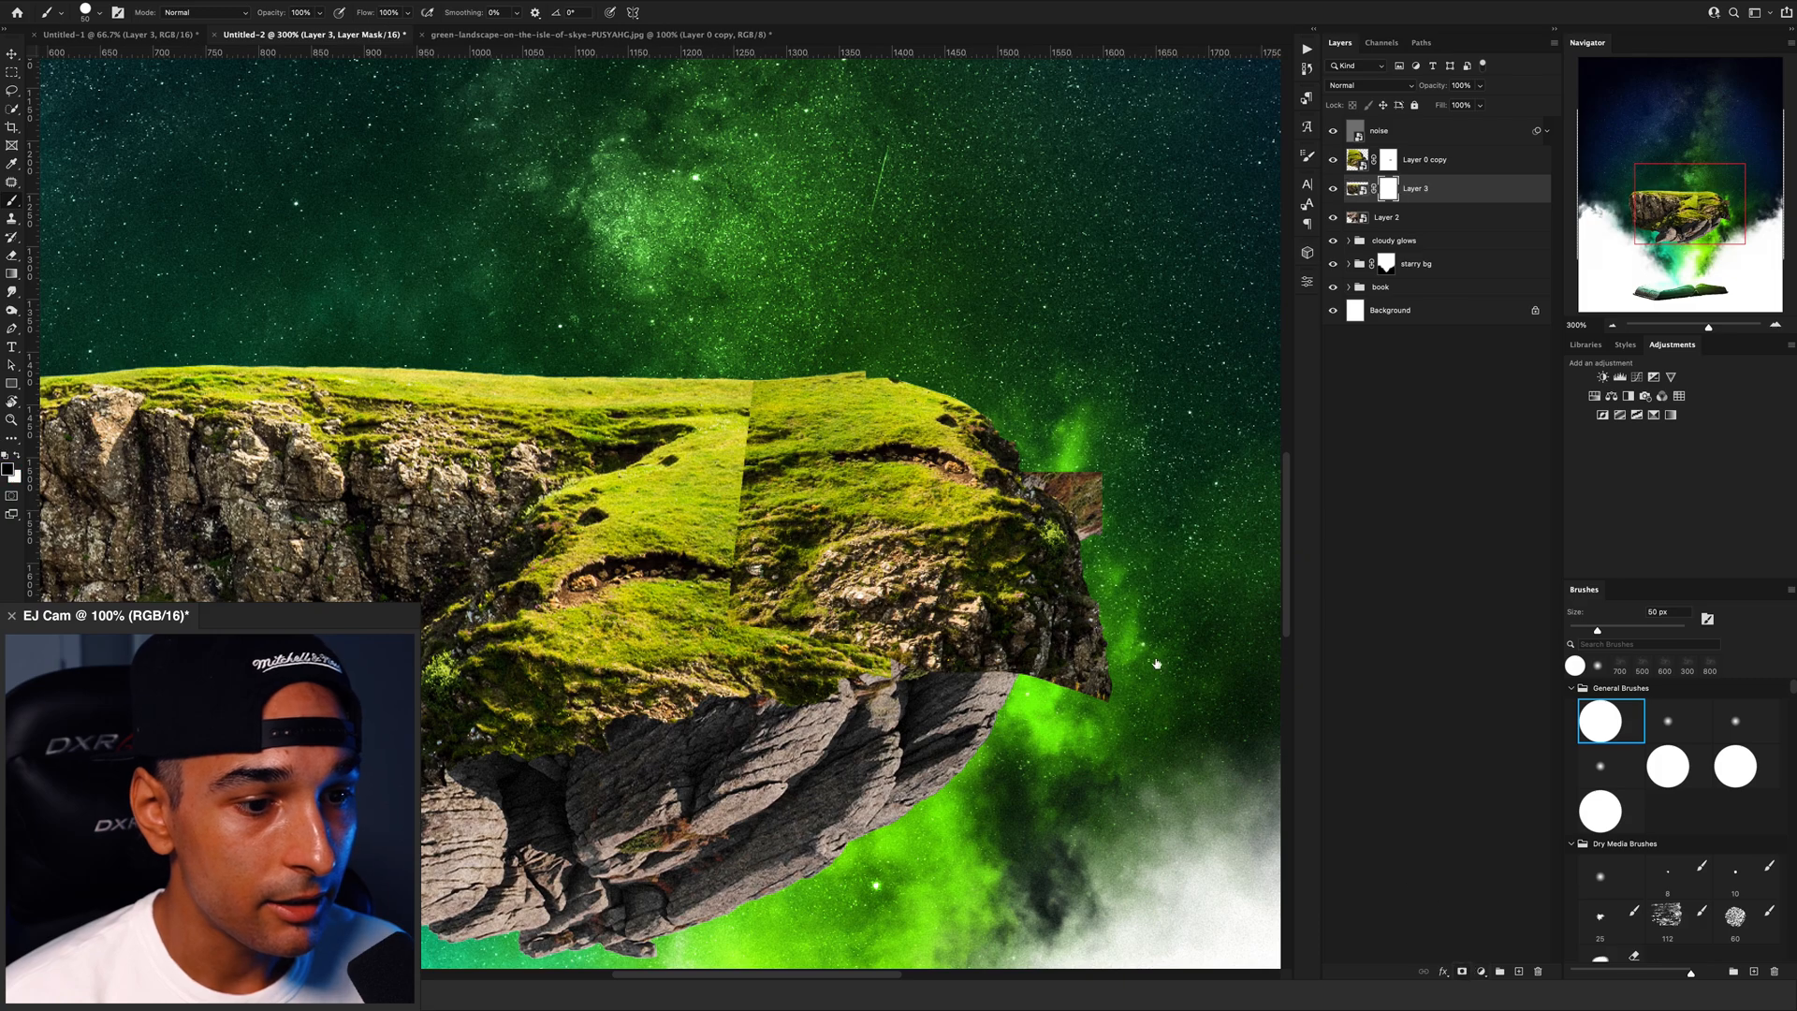
left_click(1388, 159)
left_click(1600, 766)
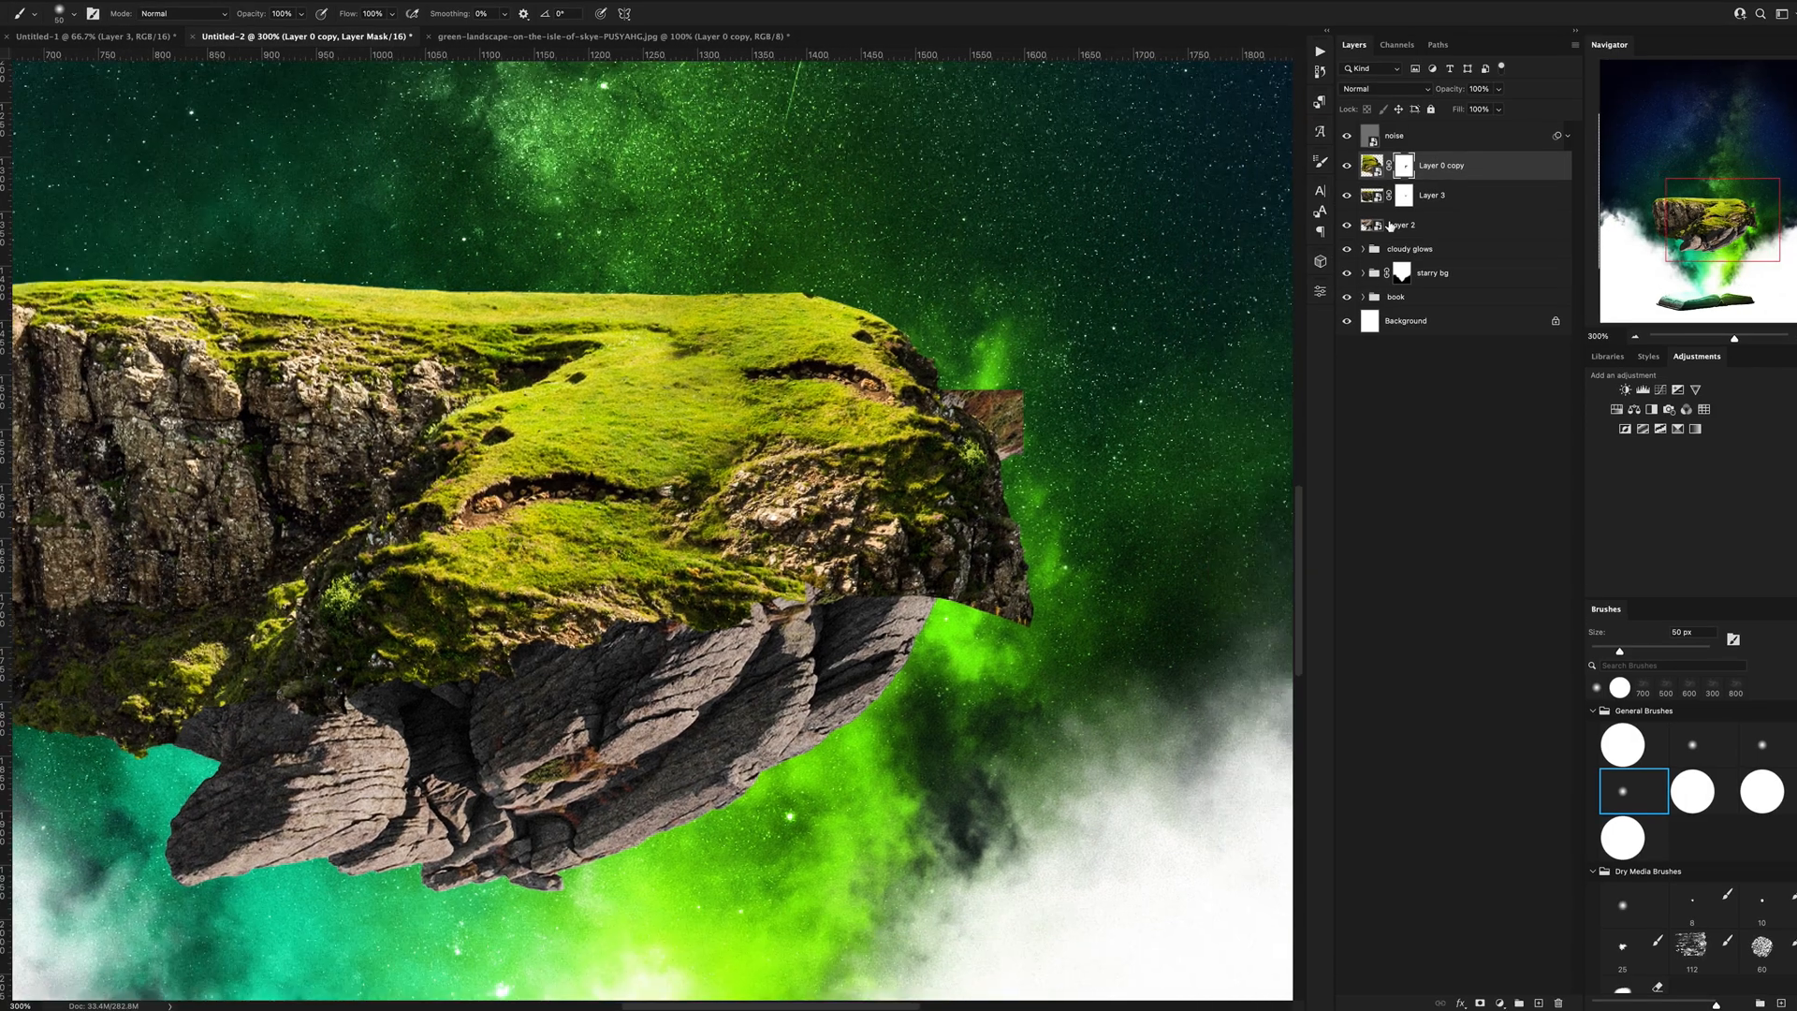
Step: Mask away the cliff parts overhanging the rock's outline on Layer 0 copy and blend the grass edge on Layer 3's mask
key("ctrl+plus")
key("ctrl+plus")
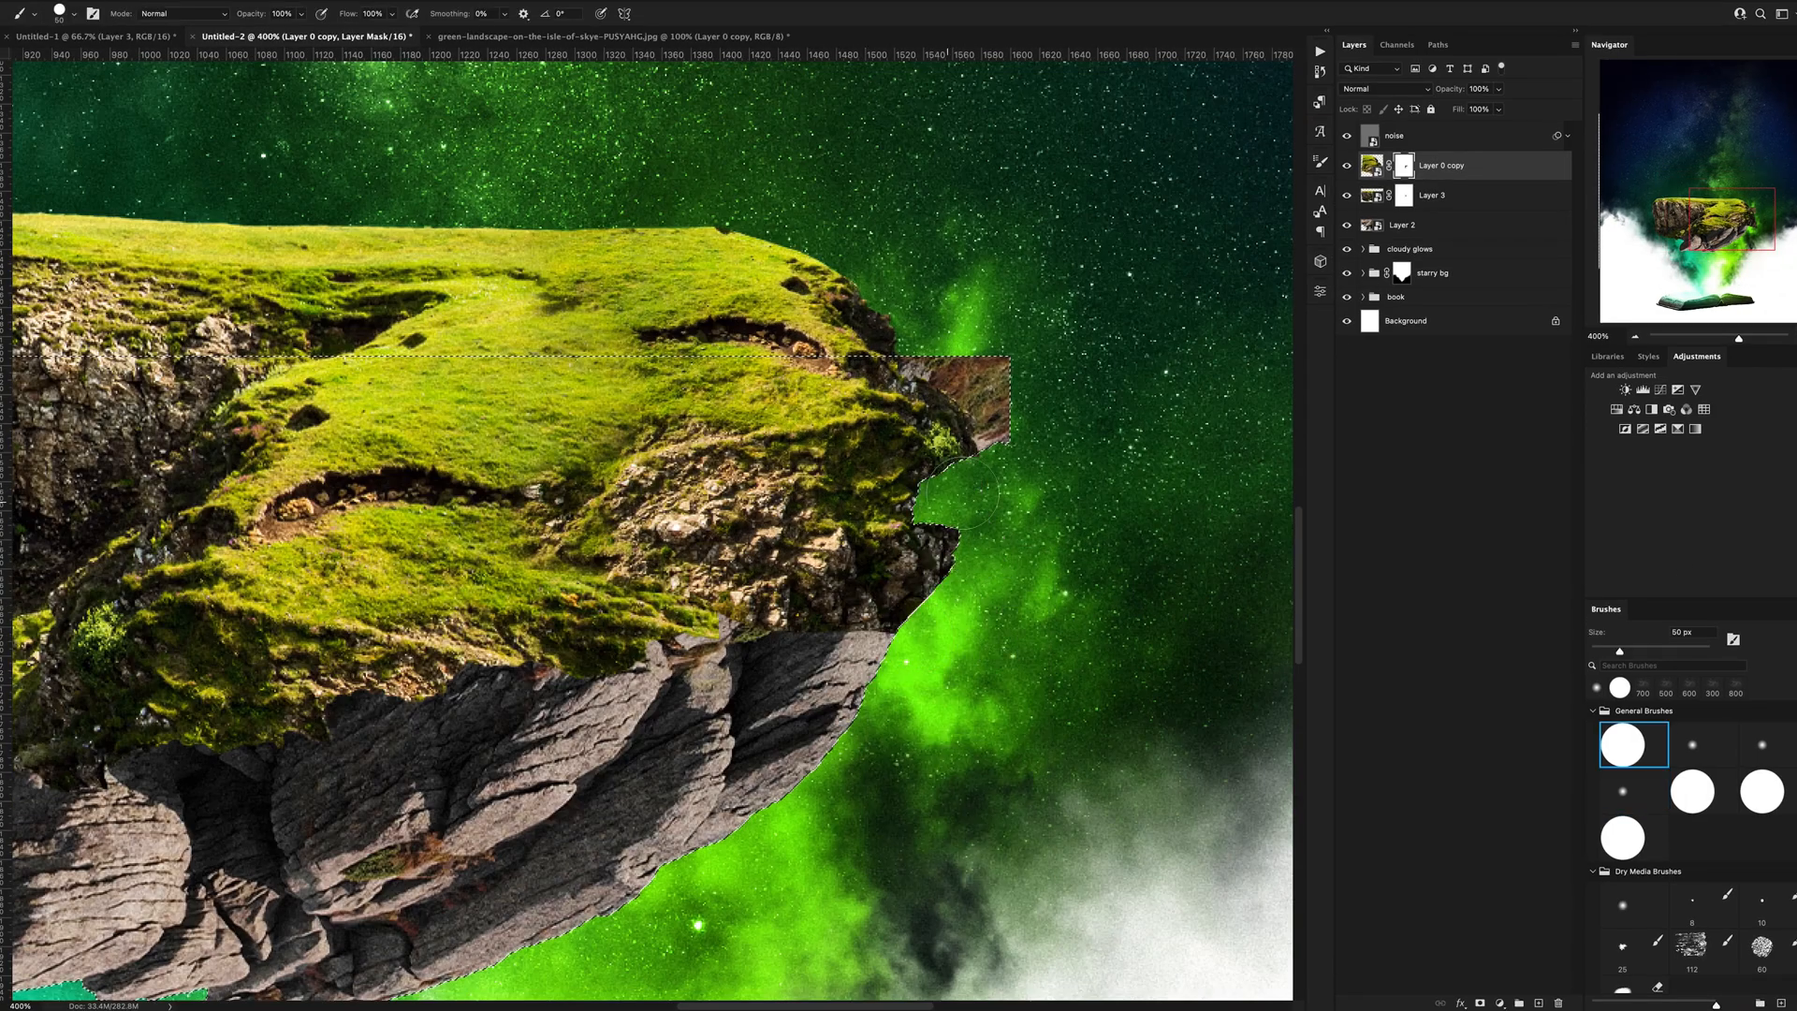
left_click_drag(974, 573, 1254, 414)
left_click(1403, 196)
left_click_drag(562, 598, 790, 608)
left_click_drag(561, 561, 767, 607)
mouse_move(775, 580)
left_mouse_down()
mouse_move(744, 623)
mouse_move(562, 669)
left_mouse_up()
Step: Mask Layer 2 to remove the rock's square protruding corner and tidy the edges with a hard round brush
left_click(1372, 229, "shift")
left_click(1403, 195)
left_click(1621, 745)
left_click(1404, 225)
mouse_move(209, 534)
left_mouse_down()
mouse_move(389, 655)
mouse_move(493, 683)
mouse_move(572, 636)
mouse_move(747, 589)
left_mouse_up()
left_click(1403, 196)
left_click(1762, 745)
left_click(1621, 745)
Step: Add a darkening Exposure adjustment clipped to Layer 2, split its Blend If underlying highlights at 172/255, and invert its mask
left_click(1497, 229)
left_click(1677, 390)
double_click(1507, 226)
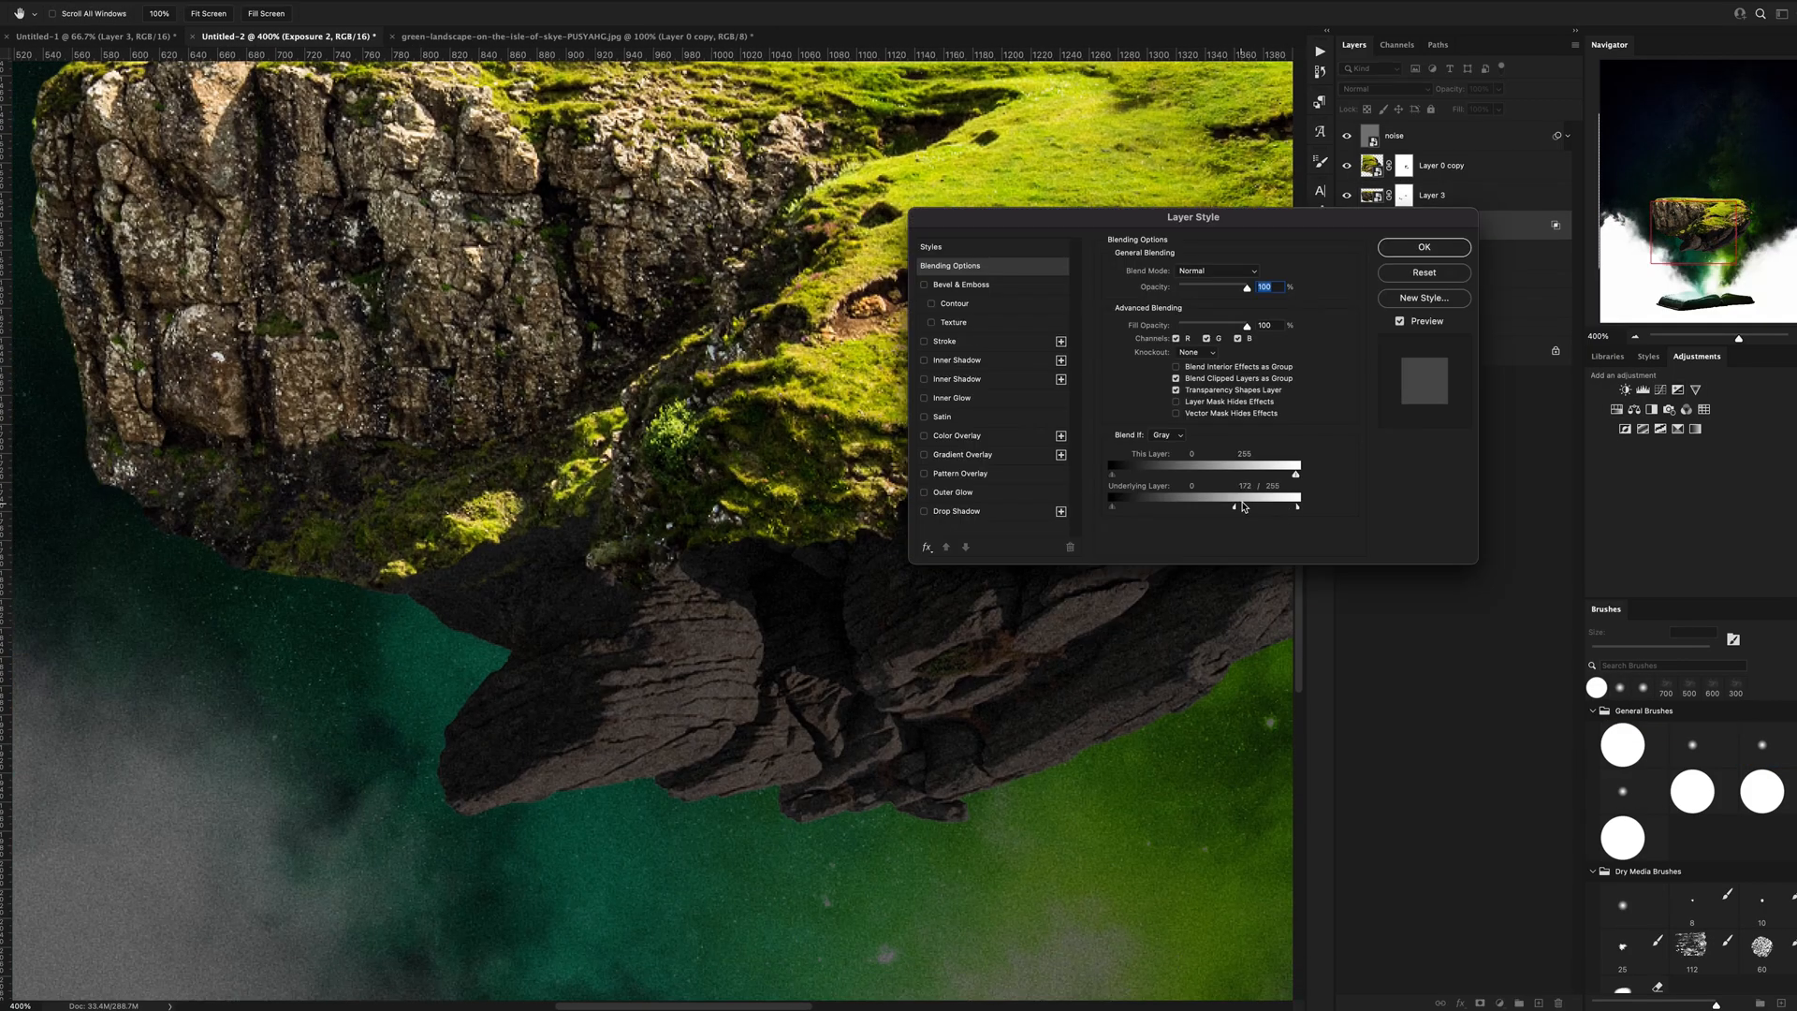
left_click(1423, 247)
key("ctrl+i")
Step: Paint soft shadows on the rock beneath the grass through the Exposure 2 mask, refining the cliff edge on Layer 3's mask
left_click(1622, 792)
left_click_drag(580, 533, 522, 730)
left_click_drag(880, 562, 1104, 487)
left_click_drag(1029, 562, 746, 621)
left_click(1404, 195)
left_click(1622, 744)
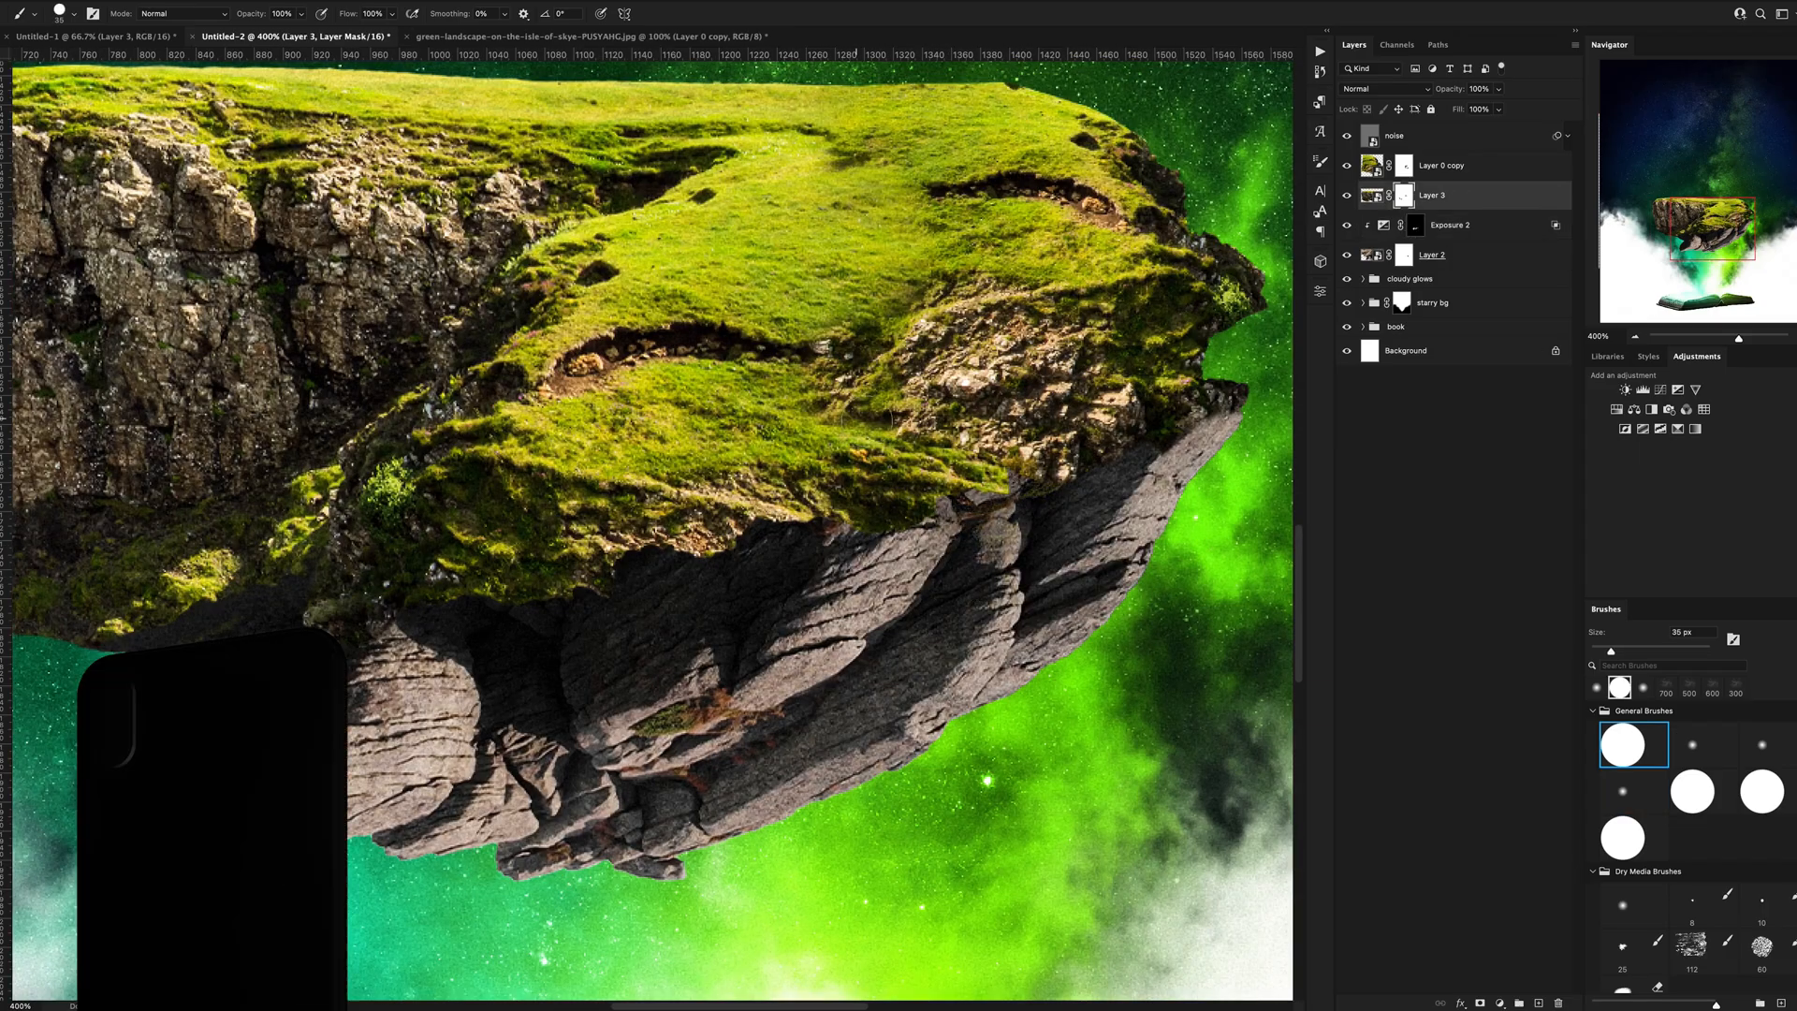
left_click(1415, 226)
left_click(1762, 745)
left_click(1622, 791)
mouse_move(1151, 467)
left_mouse_down()
mouse_move(1065, 548)
mouse_move(688, 786)
left_mouse_up()
Step: Group Layer 0 copy with Layer 3, clip a copy of Exposure 2 to the group, and fill its mask with black
left_click(1441, 165)
left_click(1431, 196, "shift")
key("ctrl+g")
left_click_drag(1450, 189, 1449, 150)
key("ctrl+alt+g")
key("ctrl+BackSpace")
Step: Paint shading over the cliff's lower and rocky areas on the Exposure 2 copy mask with a soft brush
left_click_drag(417, 552, 646, 608)
left_click_drag(561, 515, 1052, 590)
left_click_drag(767, 561, 440, 693)
left_click_drag(524, 562, 824, 422)
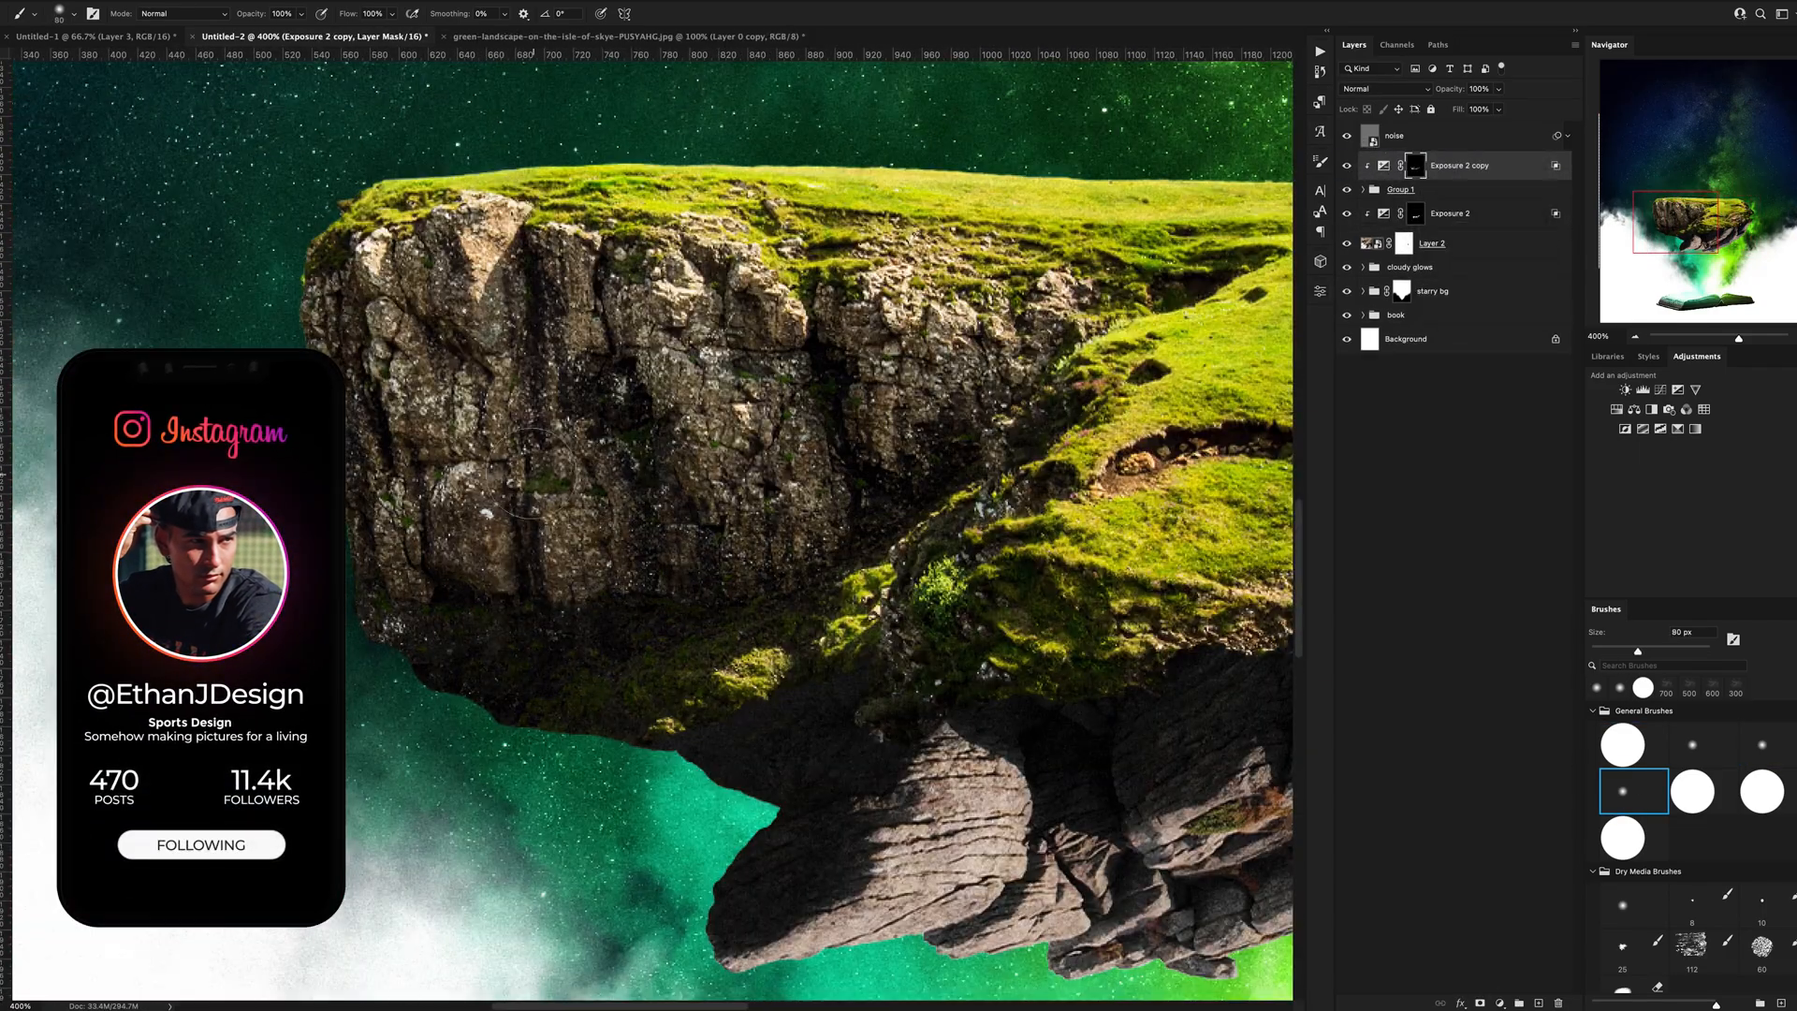
left_click_drag(1123, 543, 529, 496)
left_click_drag(561, 487, 383, 608)
key("bracketleft")
key("bracketleft")
left_click_drag(898, 421, 1020, 500)
left_click_drag(489, 421, 844, 518)
Step: Add a brightening Exposure adjustment clipped to the cliff group and invert its mask
left_click(1676, 389)
key("ctrl+alt+g")
left_click_drag(1201, 368, 1226, 369)
key("ctrl+i")
Step: Paint highlights along the top and edges of the grassy cliff on the Exposure 3 mask with a soft brush
left_click(1762, 744)
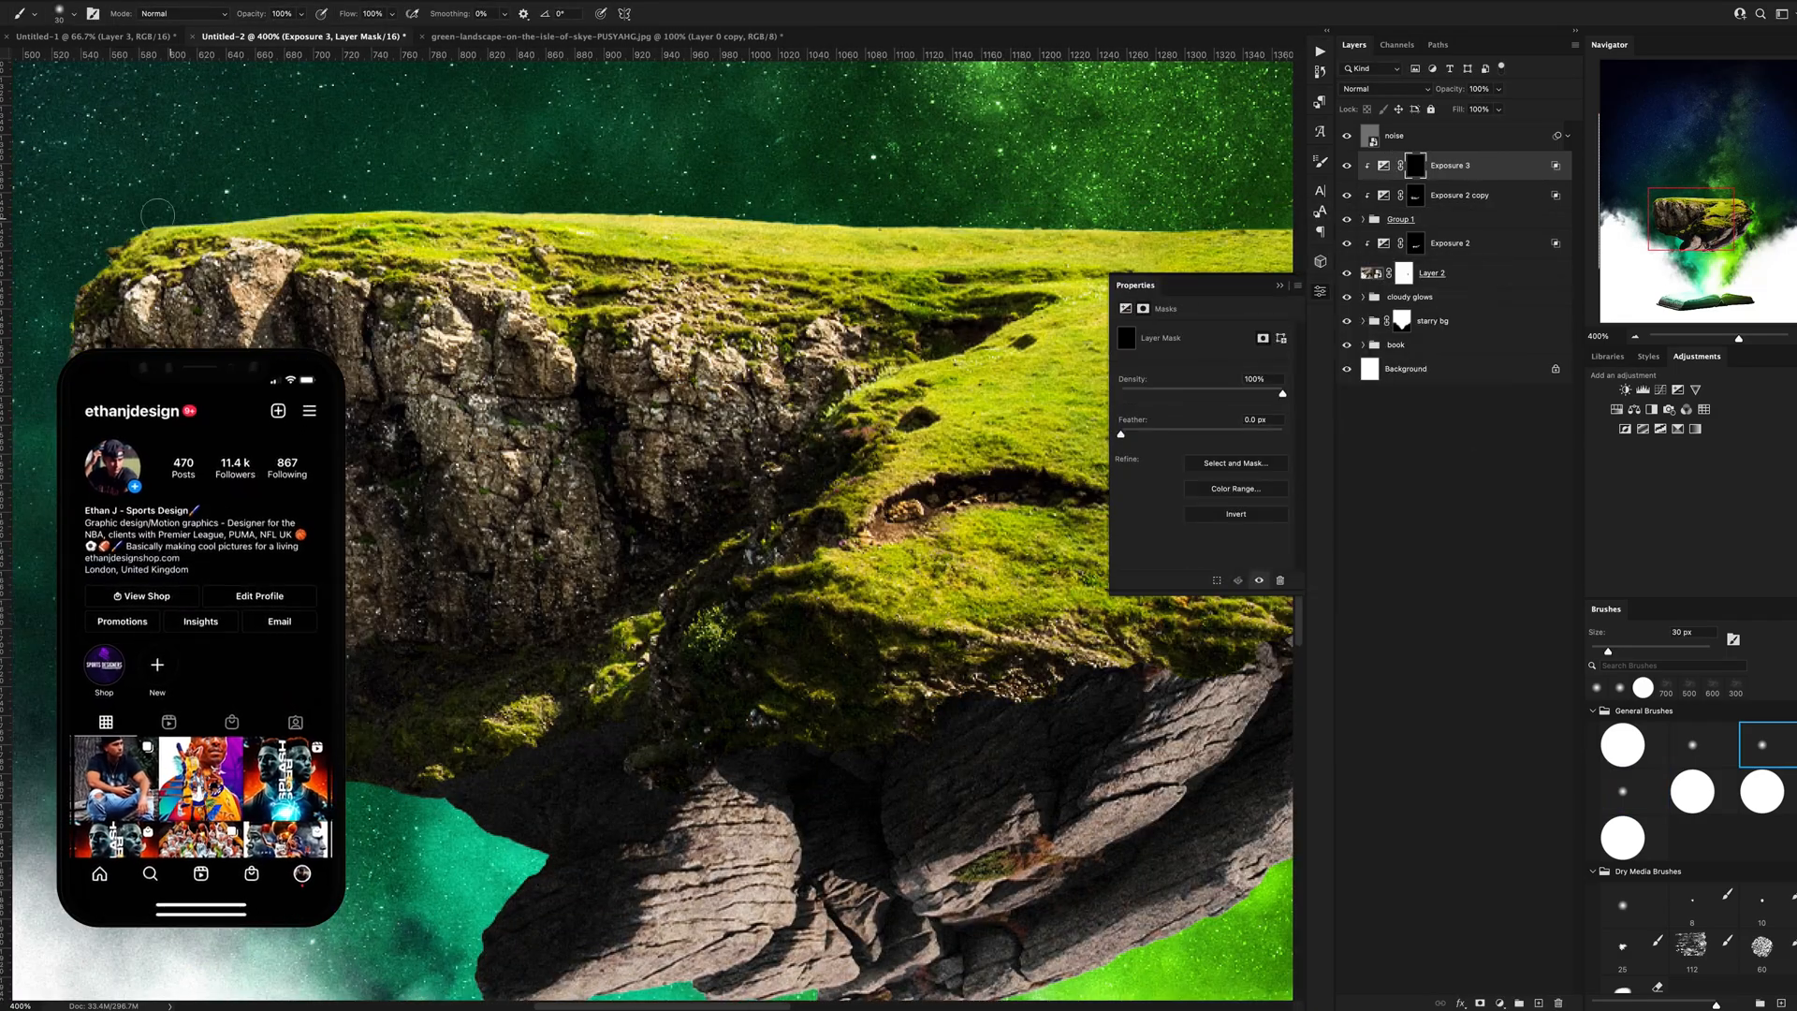
key("ctrl+minus")
left_click_drag(1123, 524, 599, 515)
left_click(1622, 792)
left_click_drag(914, 474, 974, 324)
Step: Clip a copy of Exposure 3 to the rock layer, fill its mask with black, and paint highlights on the rock's ridges
left_click_drag(1450, 166, 1449, 232)
left_click(1415, 243)
key("ctrl+BackSpace")
left_click(1762, 745)
left_click_drag(688, 700, 524, 725)
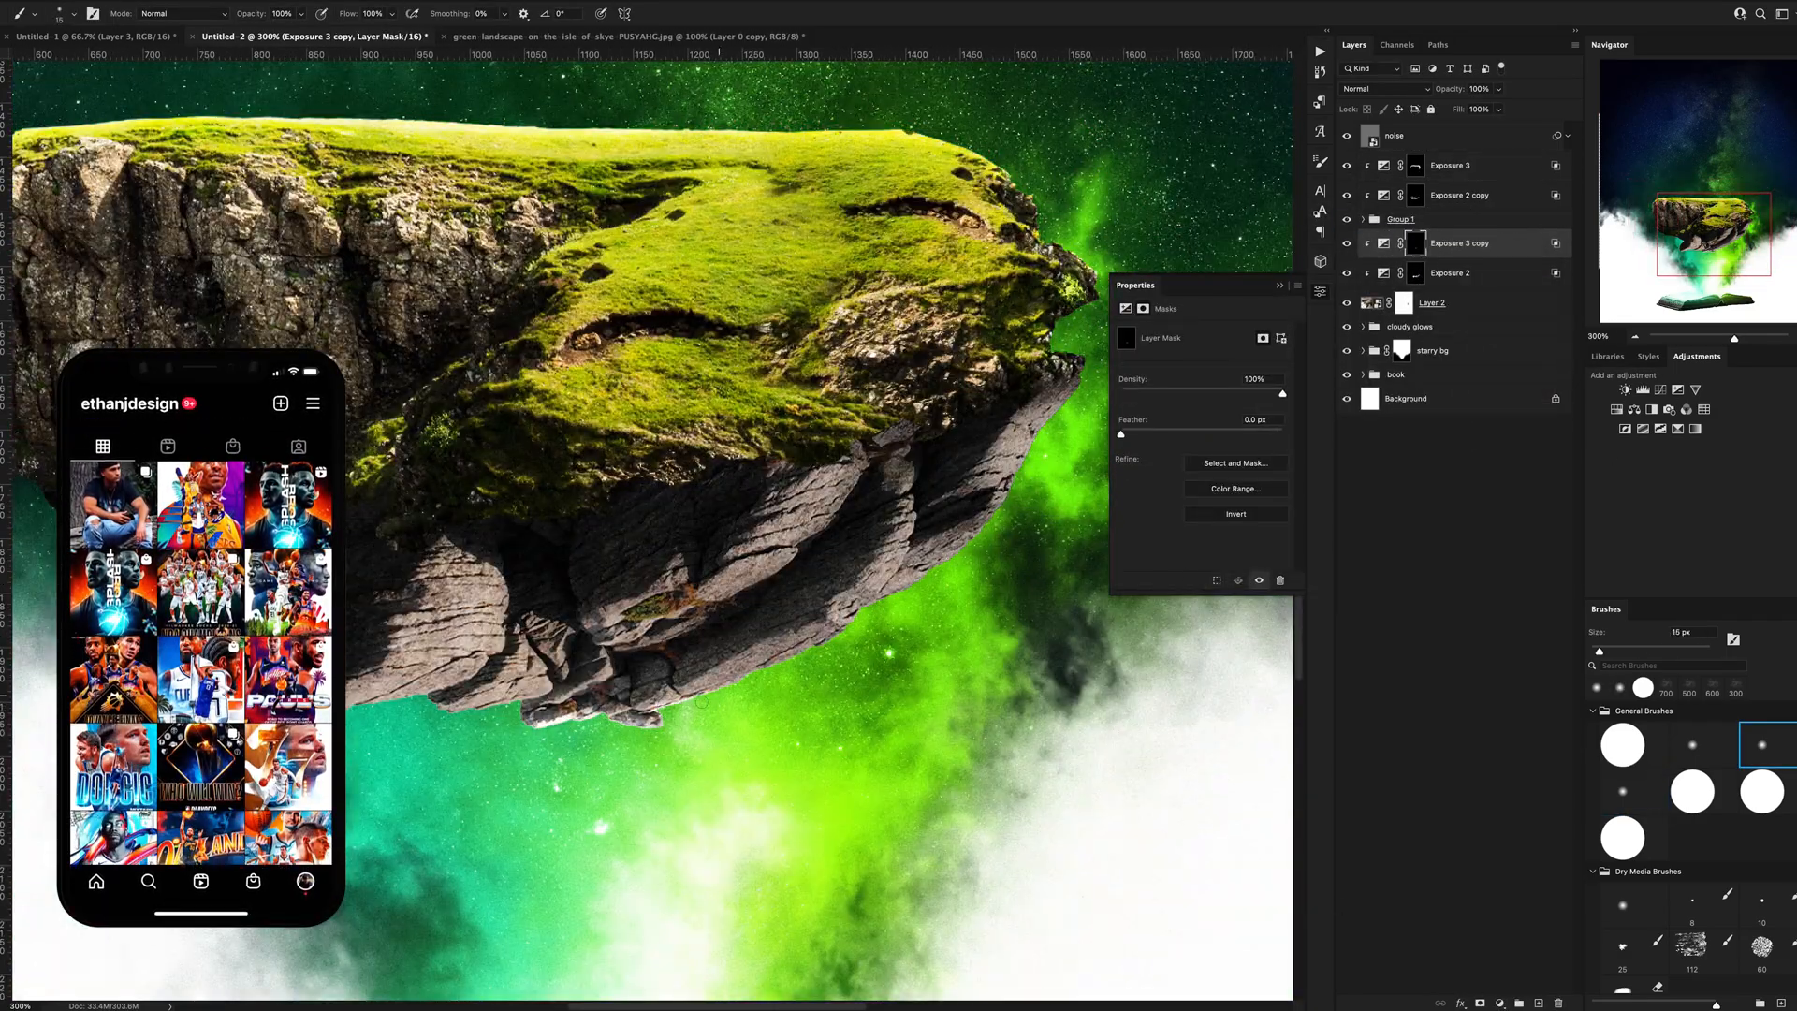
left_click_drag(524, 655, 832, 501)
left_click_drag(577, 573, 839, 549)
left_click_drag(748, 468, 786, 566)
Step: Touch up the cliff's shading and the rock's highlights on the Exposure masks with larger soft brush strokes
left_click(1414, 166)
left_click(1415, 196)
left_click_drag(1011, 524, 658, 407)
left_click(1415, 244)
left_click(1621, 792)
mouse_move(1057, 217)
left_mouse_down()
mouse_move(816, 457)
mouse_move(640, 535)
left_mouse_up()
key("ctrl+minus")
key("ctrl+minus")
key("bracketright")
key("bracketright")
key("bracketright")
key("bracketright")
key("bracketright")
key("bracketright")
key("bracketright")
key("bracketright")
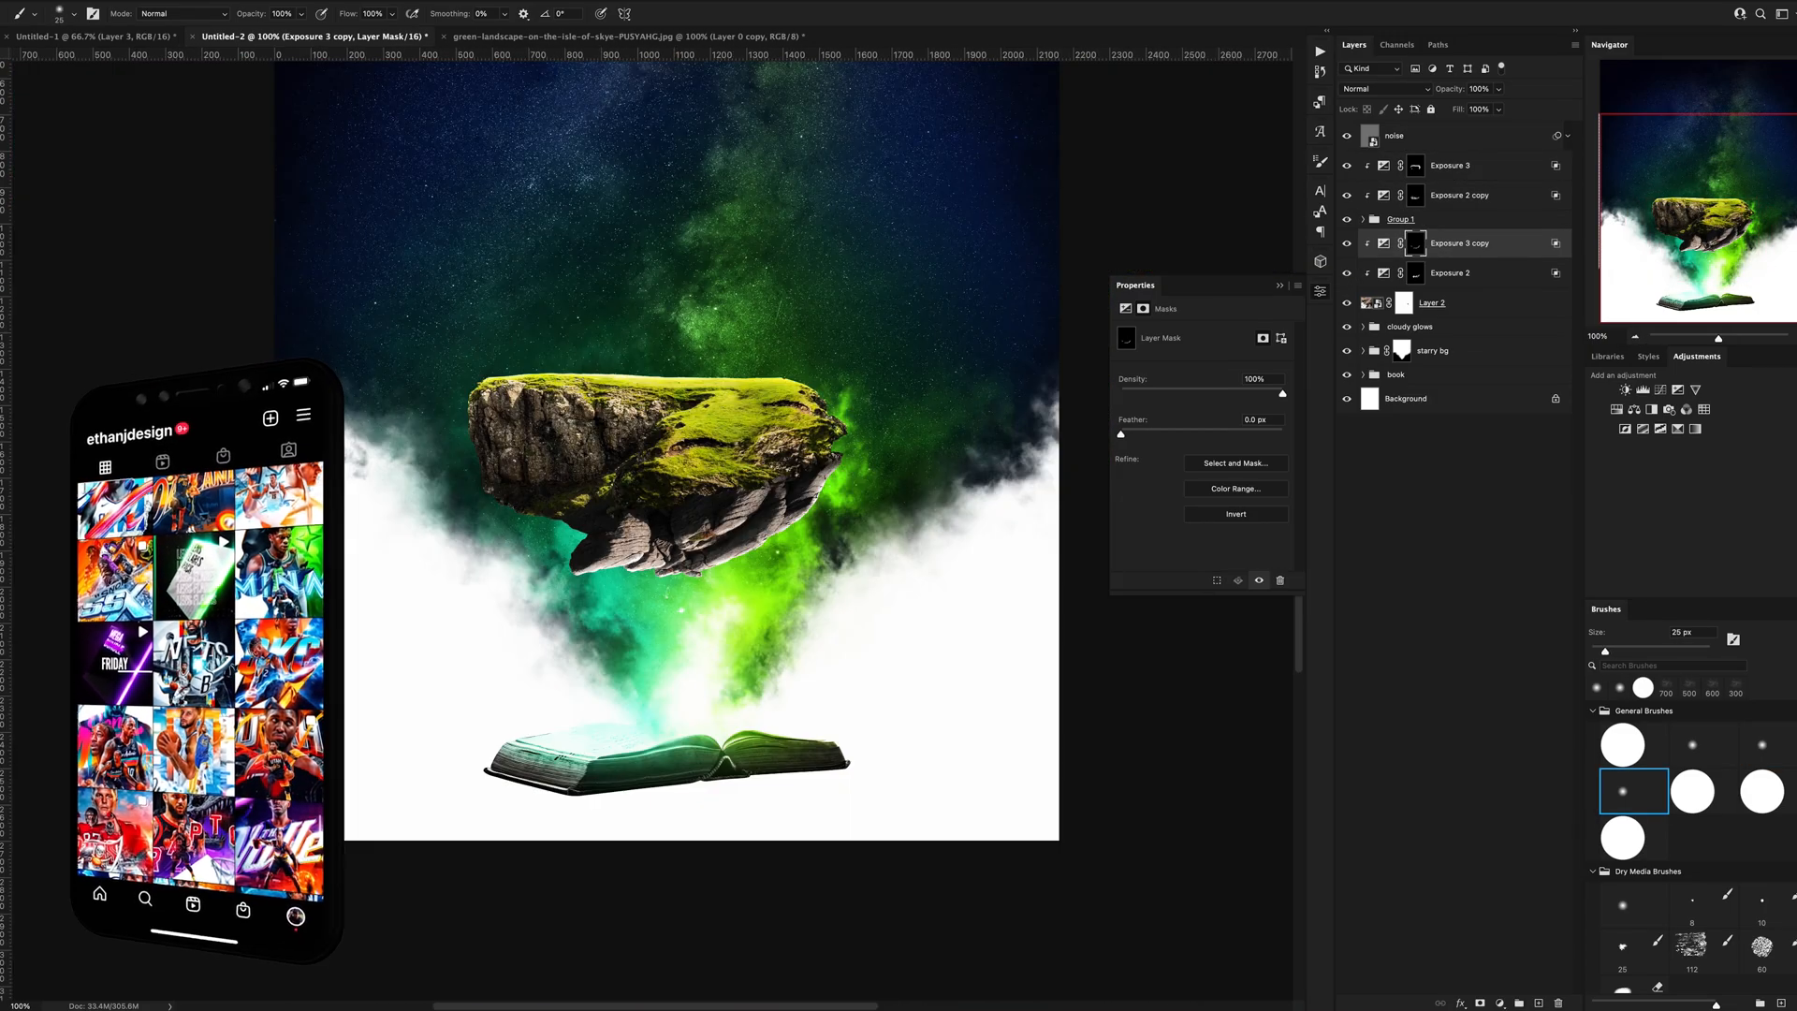
Step: Group all rock and cliff layers as "floating rock thing" and nudge the group into position in the smoke
left_click(1468, 301)
left_click(1467, 166, "shift")
key("ctrl+g")
double_click(1400, 160)
type("floating rock thing")
key("ctrl+t")
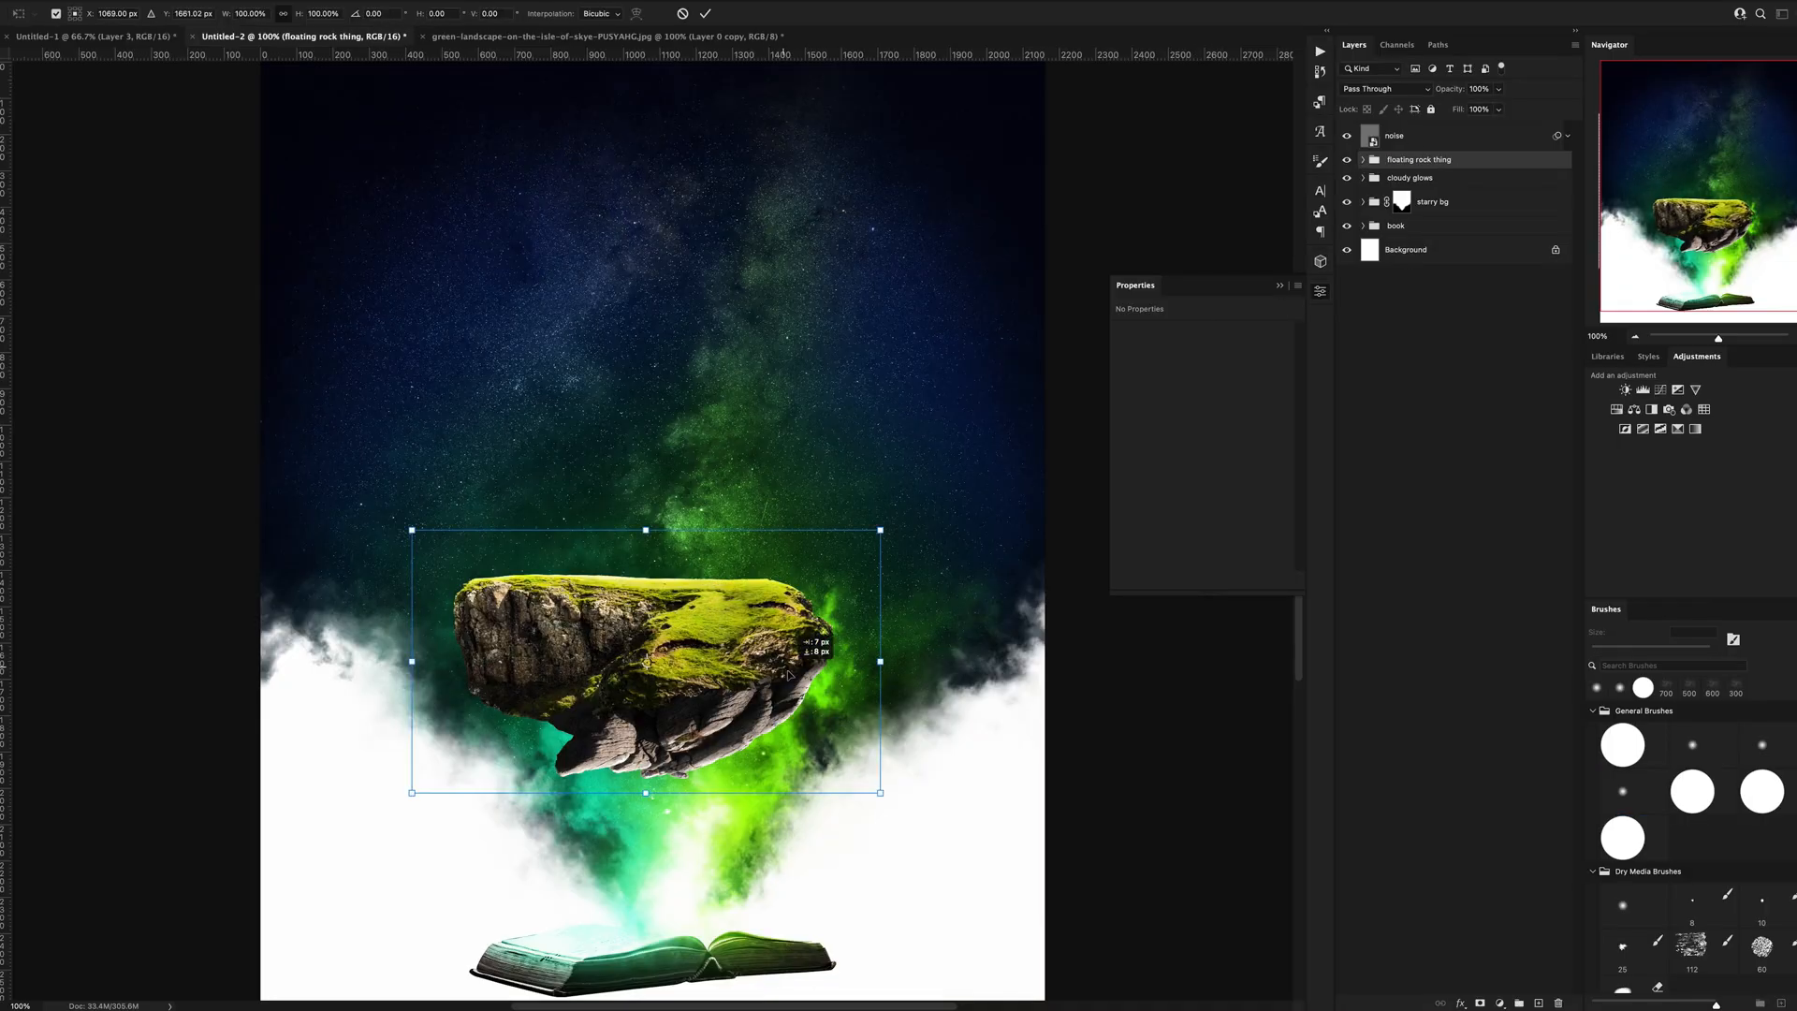
Step: Apply a Camera Raw Filter to Layer 0 copy and copy the filter to the rock on Layer 2
left_click(1464, 261)
key("ctrl+shift+a")
left_click_drag(1160, 476, 1180, 480)
left_click(1249, 927)
left_click(1319, 291)
left_click_drag(1453, 309, 1477, 421)
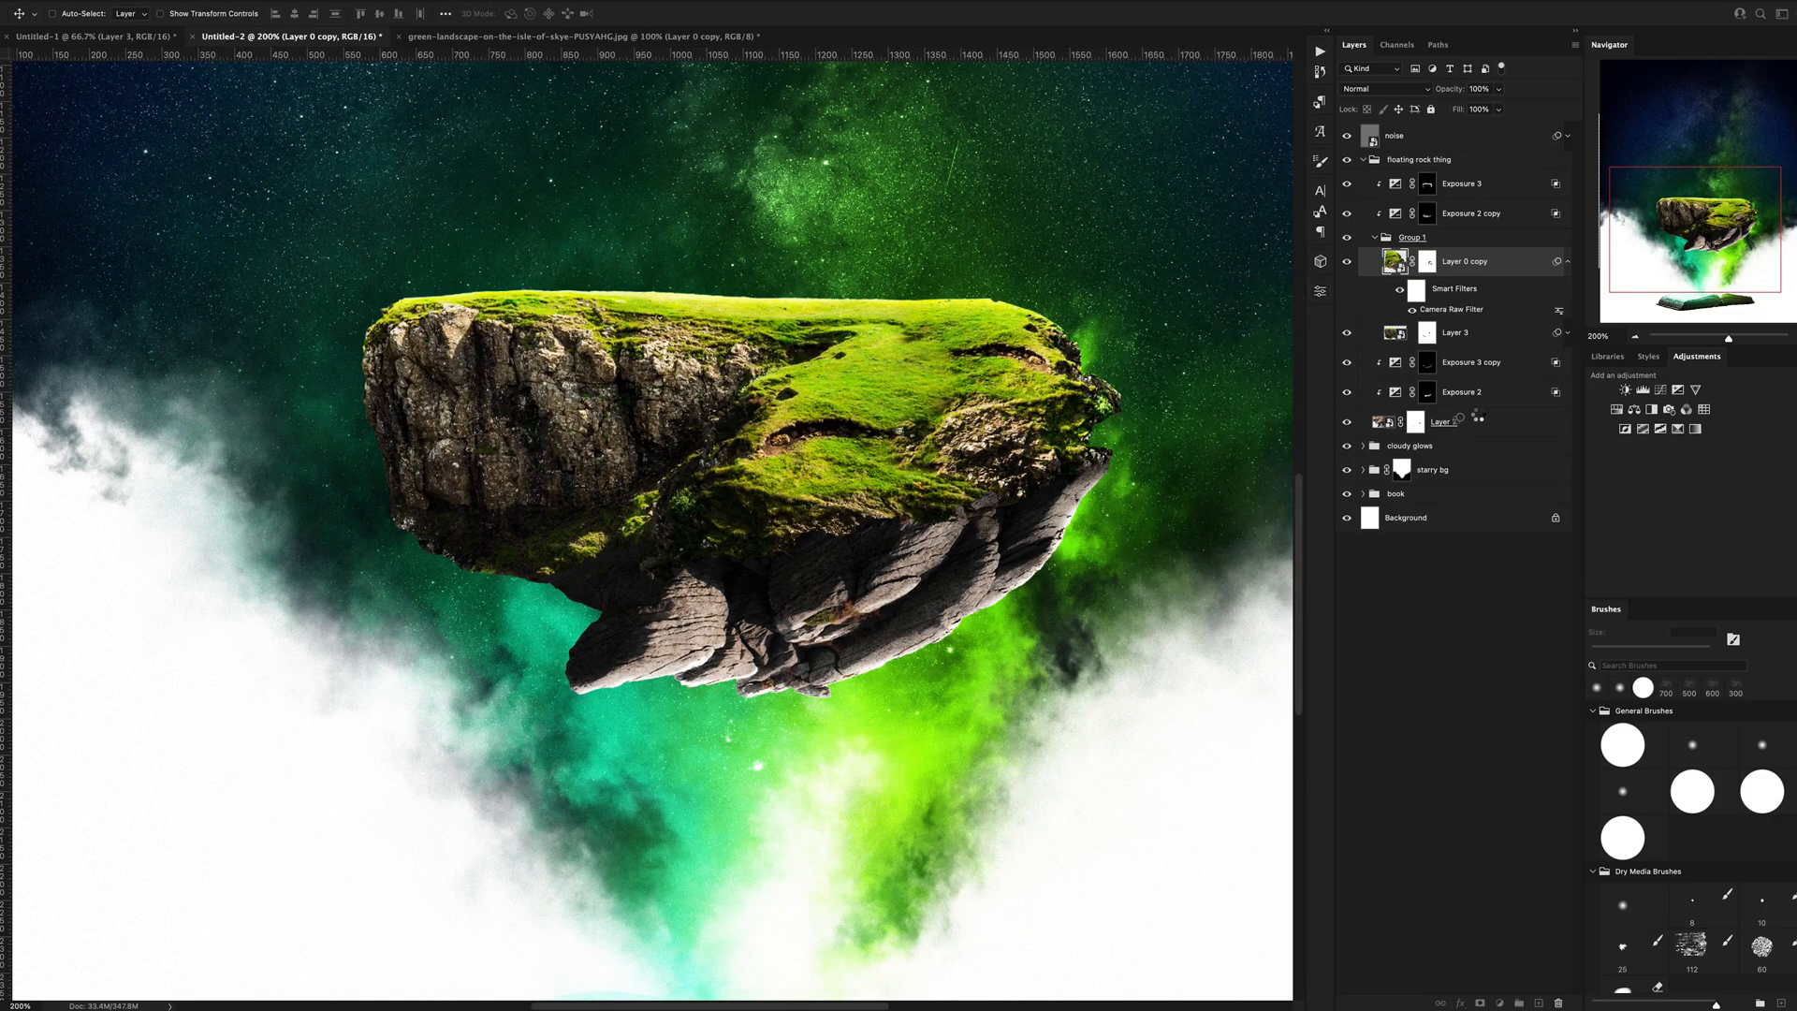
Step: Copy the book group's two Hue/Saturation adjustments above the rock, clip them to it, and fill their masks with black
left_click_drag(749, 374, 720, 495)
left_click(1362, 494)
left_click(1471, 518)
left_click(1480, 547, "shift")
left_click_drag(1479, 543, 1469, 348)
left_click(1456, 405, "alt")
left_click(1457, 377, "alt")
left_click(1427, 392)
key("ctrl+BackSpace")
left_click(1427, 362)
key("ctrl+BackSpace")
Step: Paint the teal and green colour glow onto the rock's underside through the two Hue/Saturation masks
key("b")
left_click_drag(687, 820, 981, 715)
left_click(1427, 392)
key("bracketleft")
key("bracketleft")
key("bracketleft")
key("bracketleft")
key("bracketleft")
key("bracketleft")
left_click_drag(831, 744, 903, 678)
key("ctrl+minus")
left_click_drag(829, 618, 887, 526)
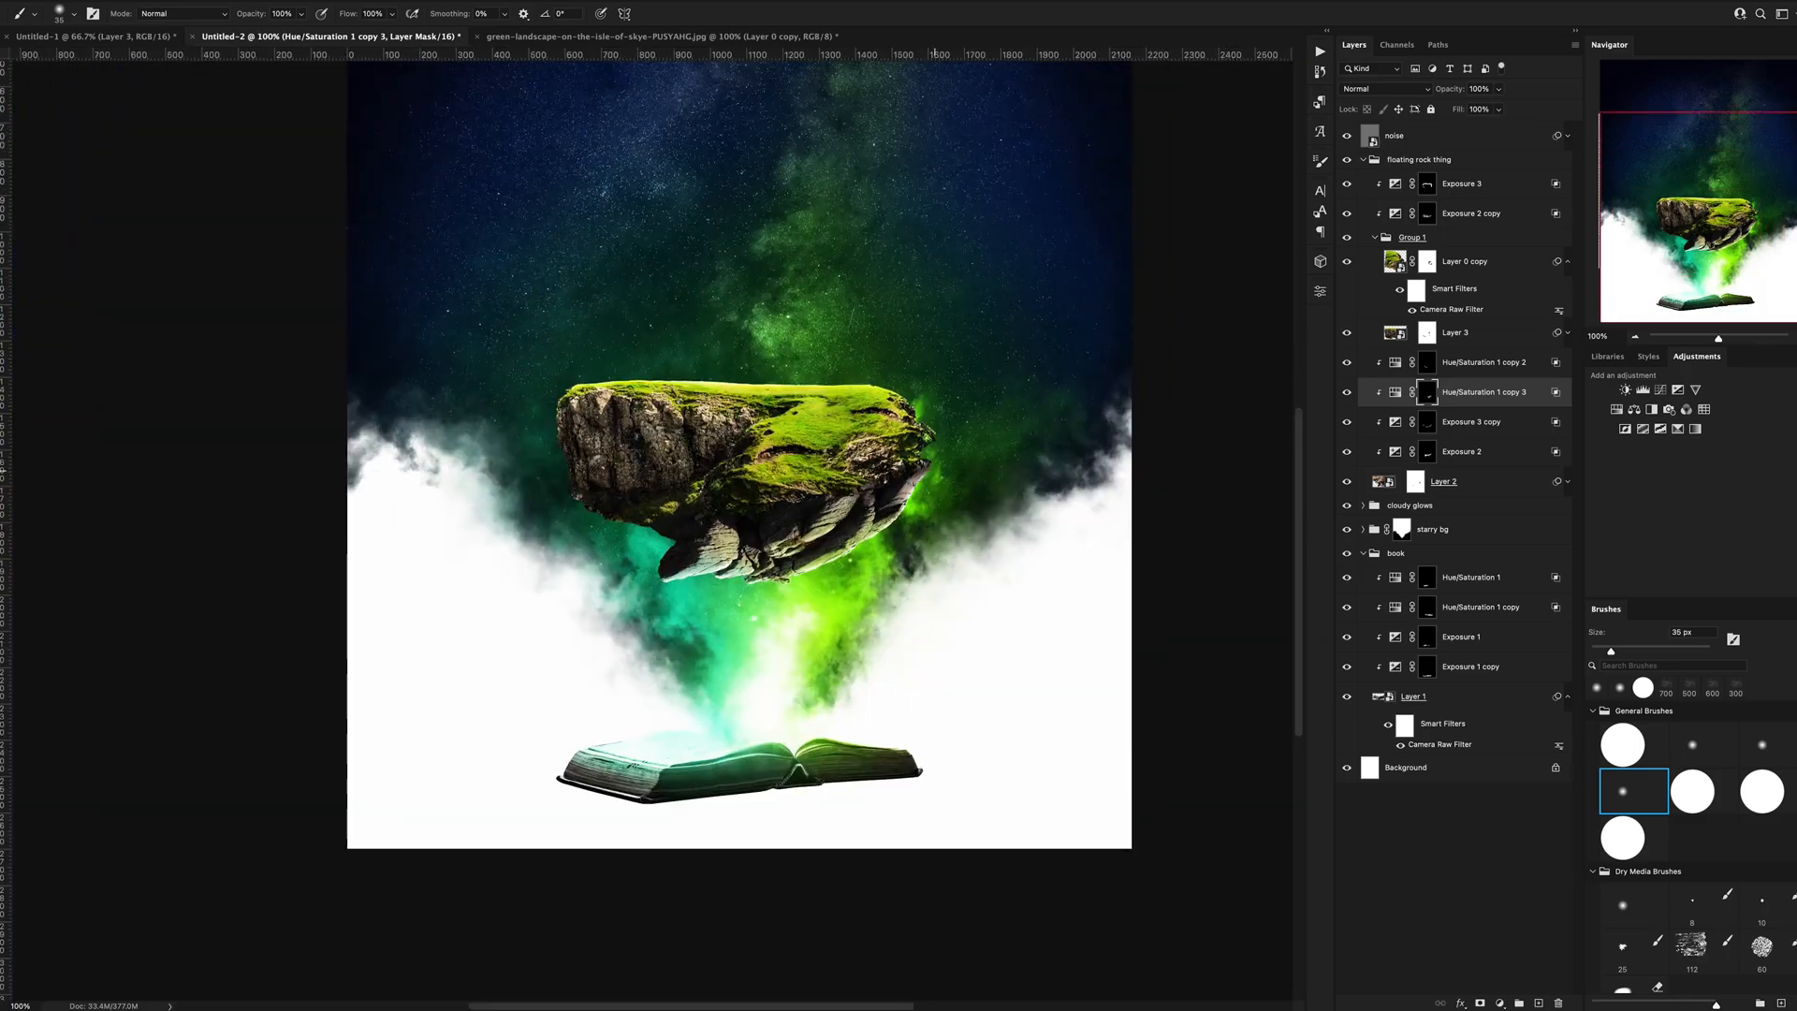
Step: Scale down the floating rock thing group slightly
left_click(1362, 159)
key("ctrl+minus")
key("ctrl+t")
Step: Touch up the masks of Layer 0 copy, Layer 3 and Layer 2, and readjust the floating rock group's size and position
left_click(1362, 160)
left_click(1427, 261)
key("ctrl+plus")
key("ctrl+plus")
left_click(1427, 332)
left_click(1415, 481)
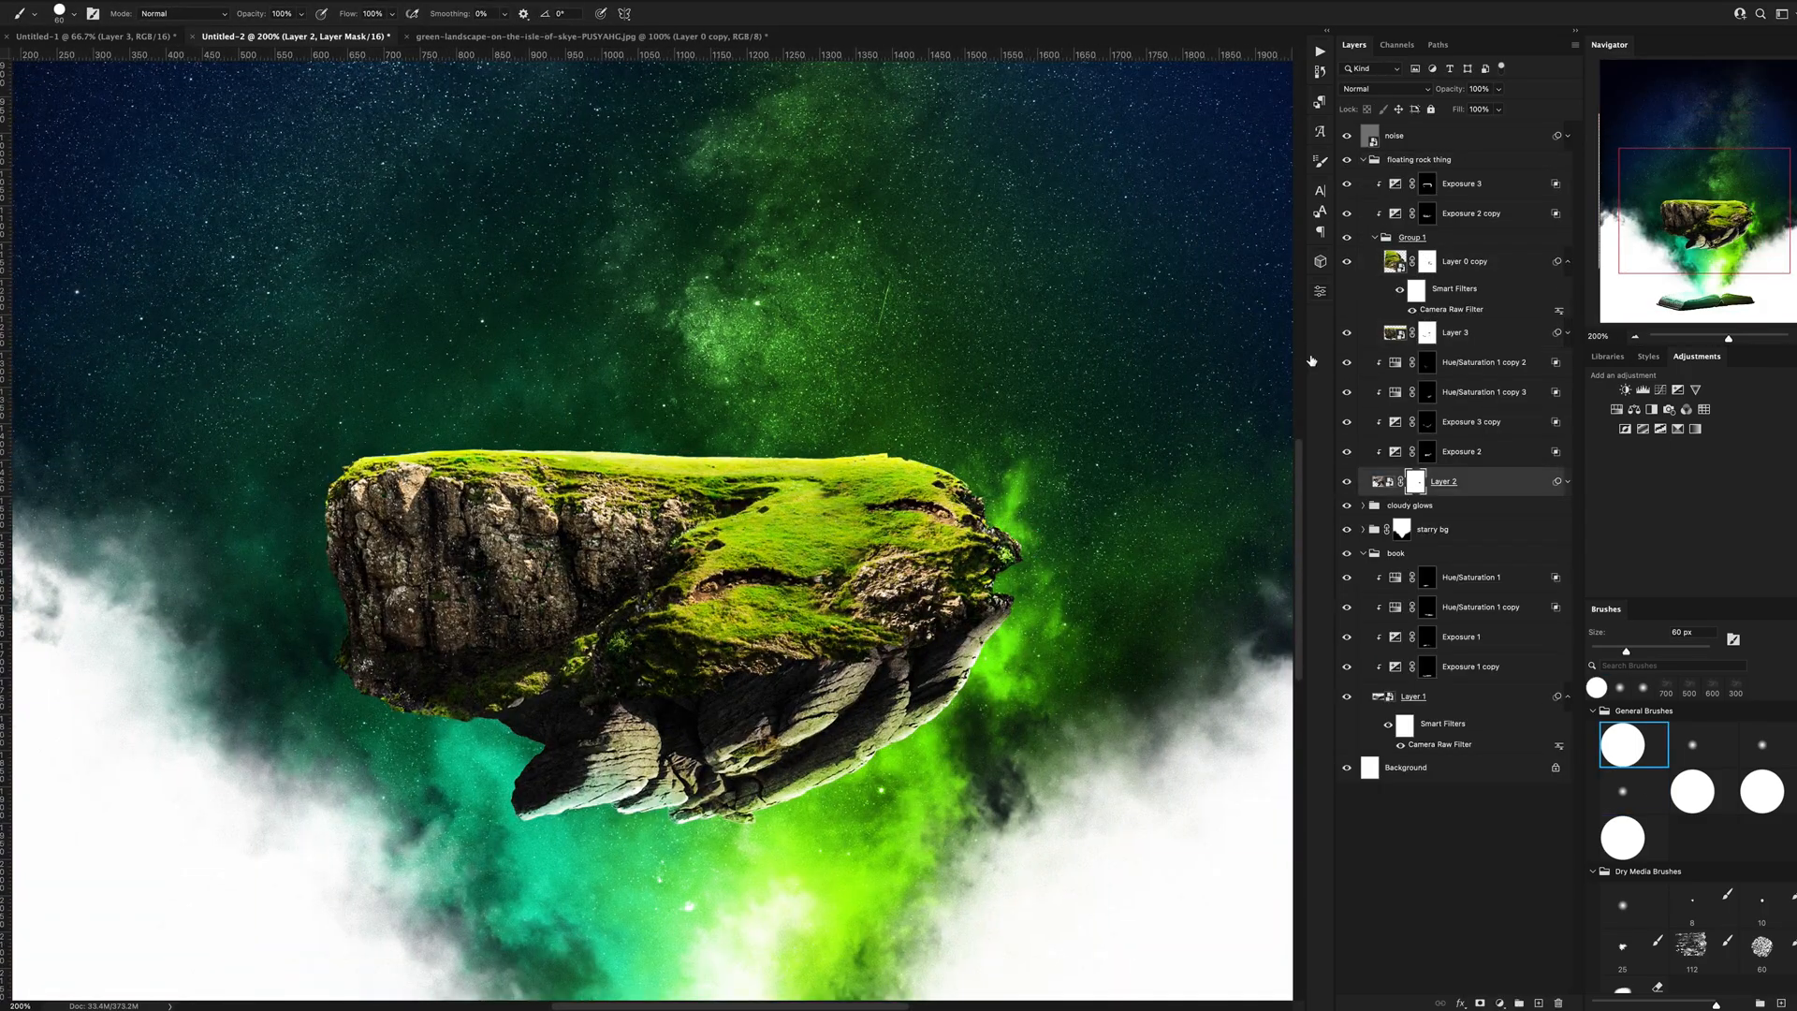
key("ctrl+minus")
key("ctrl+t")
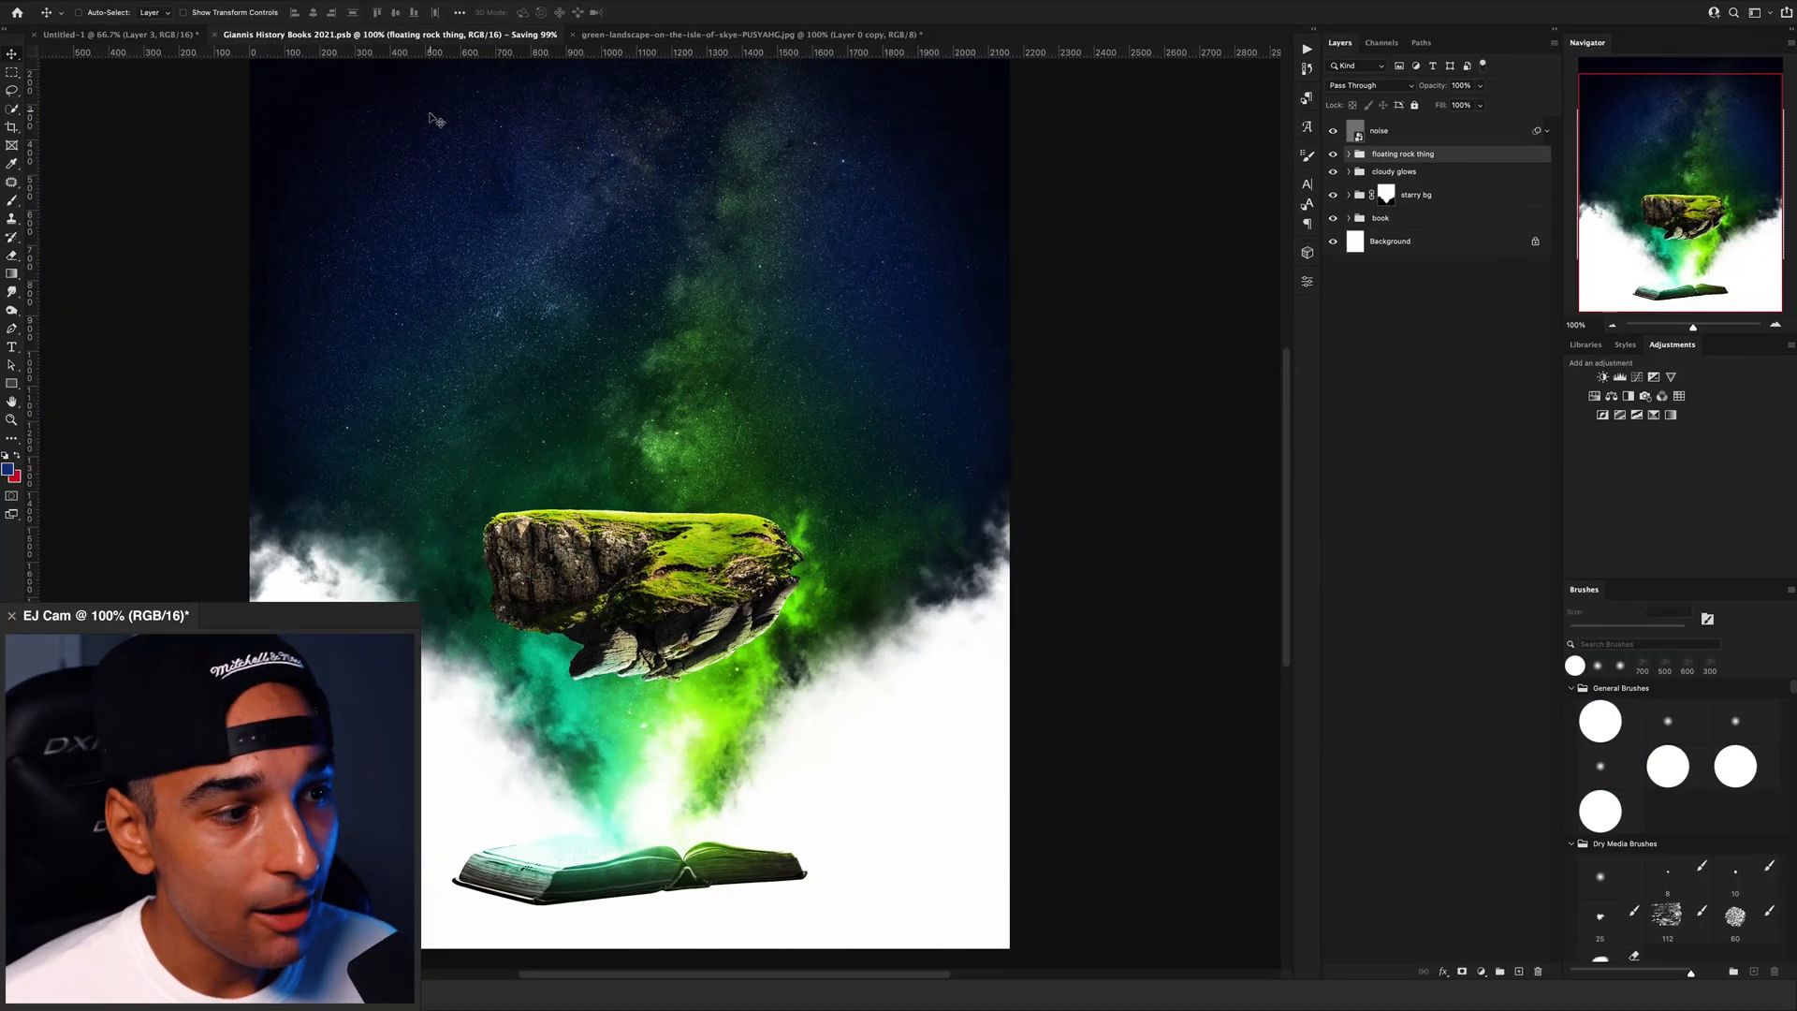
Step: Bring the Greek temple from the Untitled-1 document into the composite and centre it behind the floating rock thing group
left_click(139, 36)
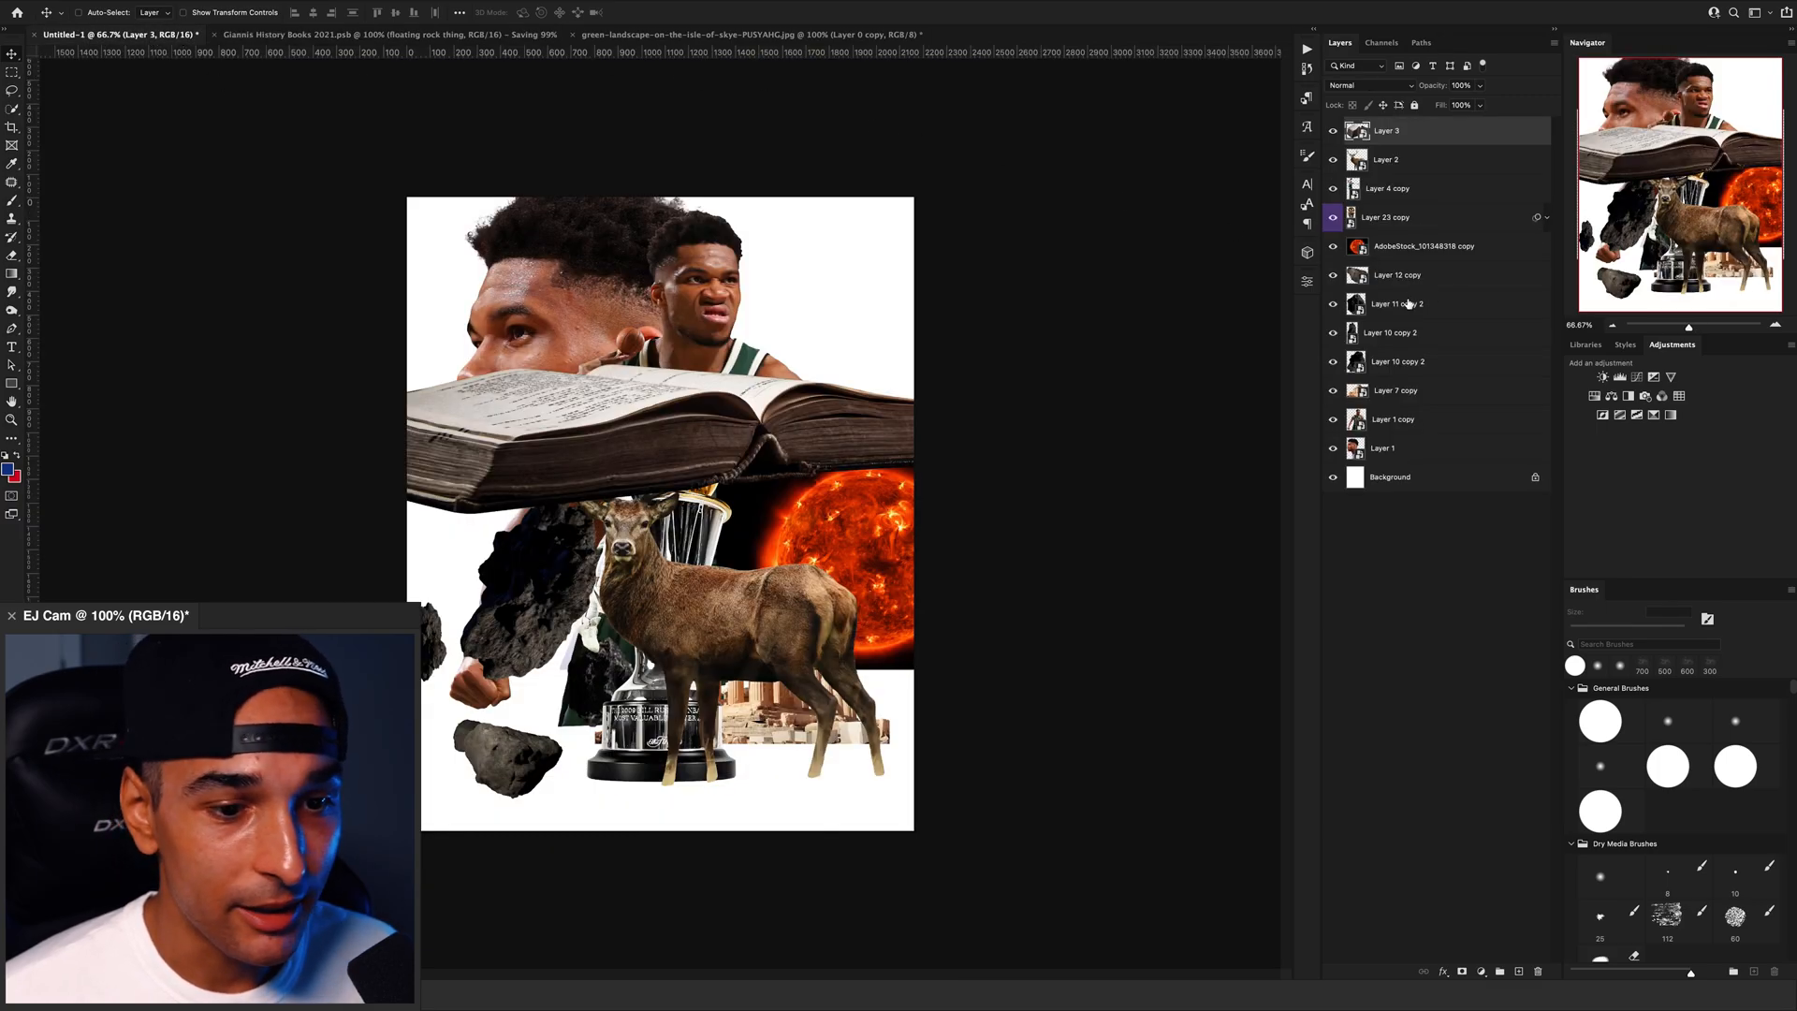
left_click(1395, 401)
left_click_drag(675, 470, 637, 245)
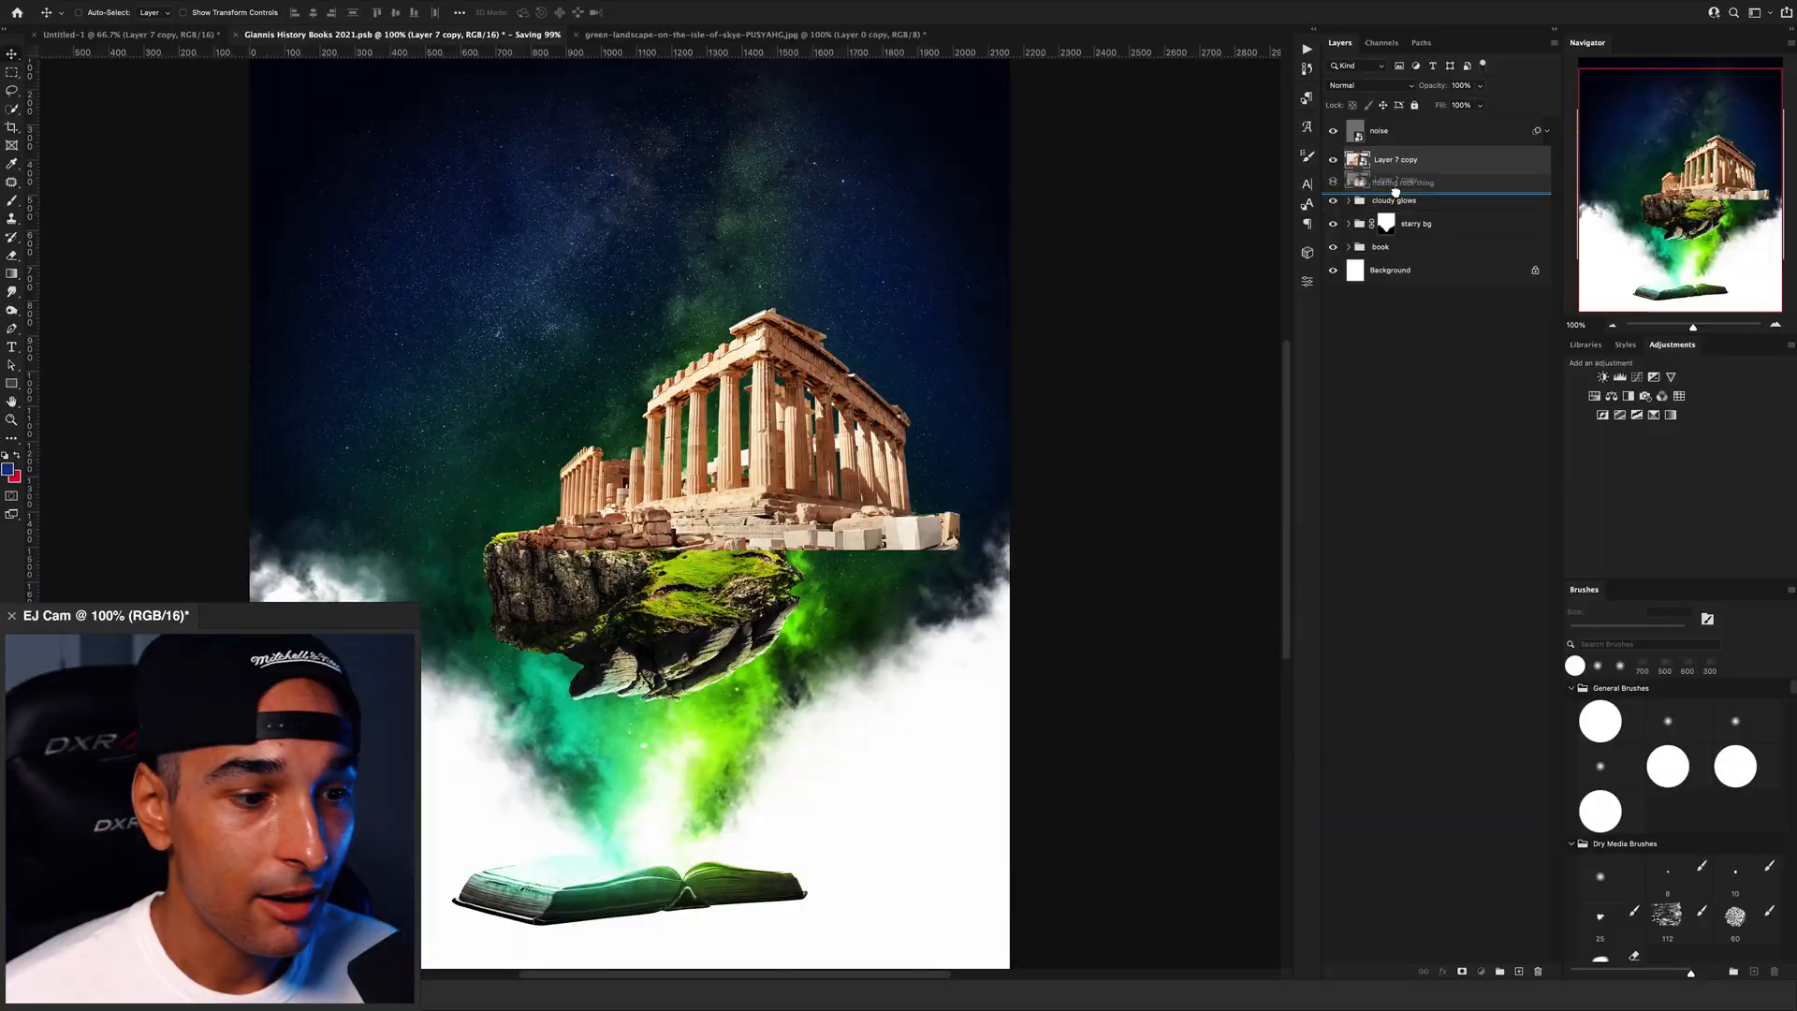
left_click_drag(1318, 498, 1065, 425)
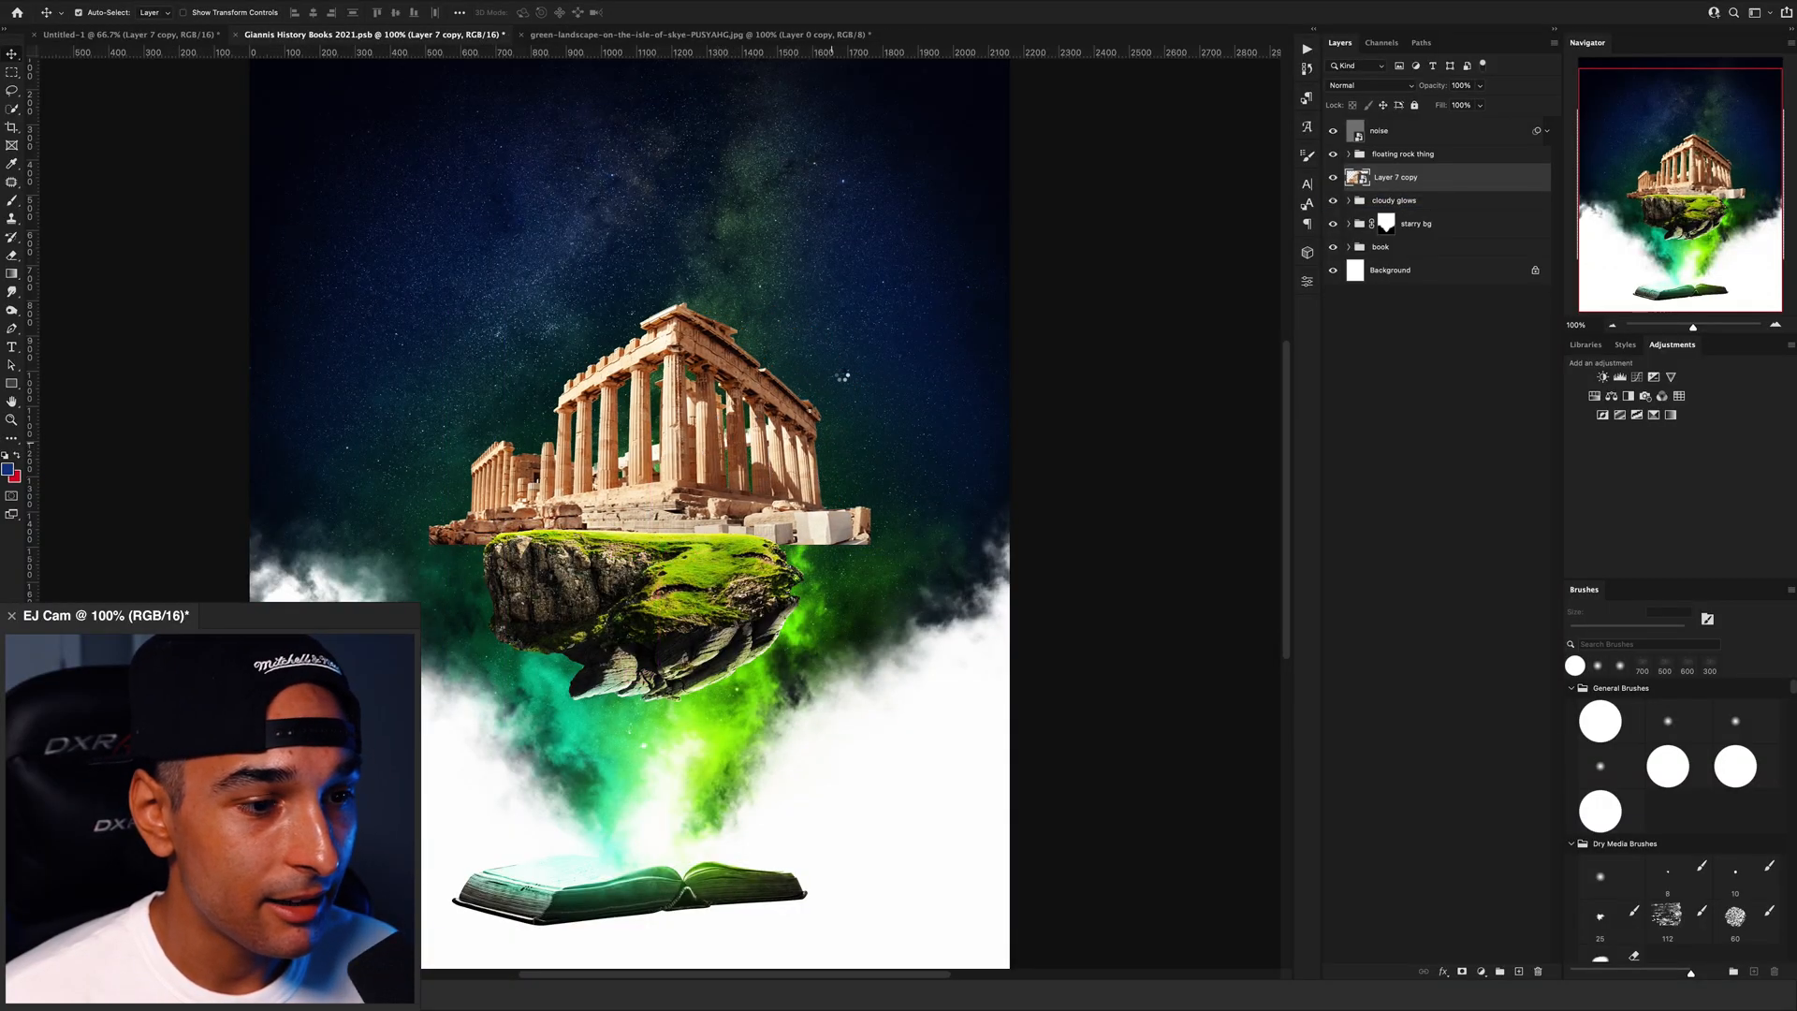
Step: Scale the temple to about 12%, keep it mirrored on top of the grassy rock, and hide the guides
key("ctrl+t")
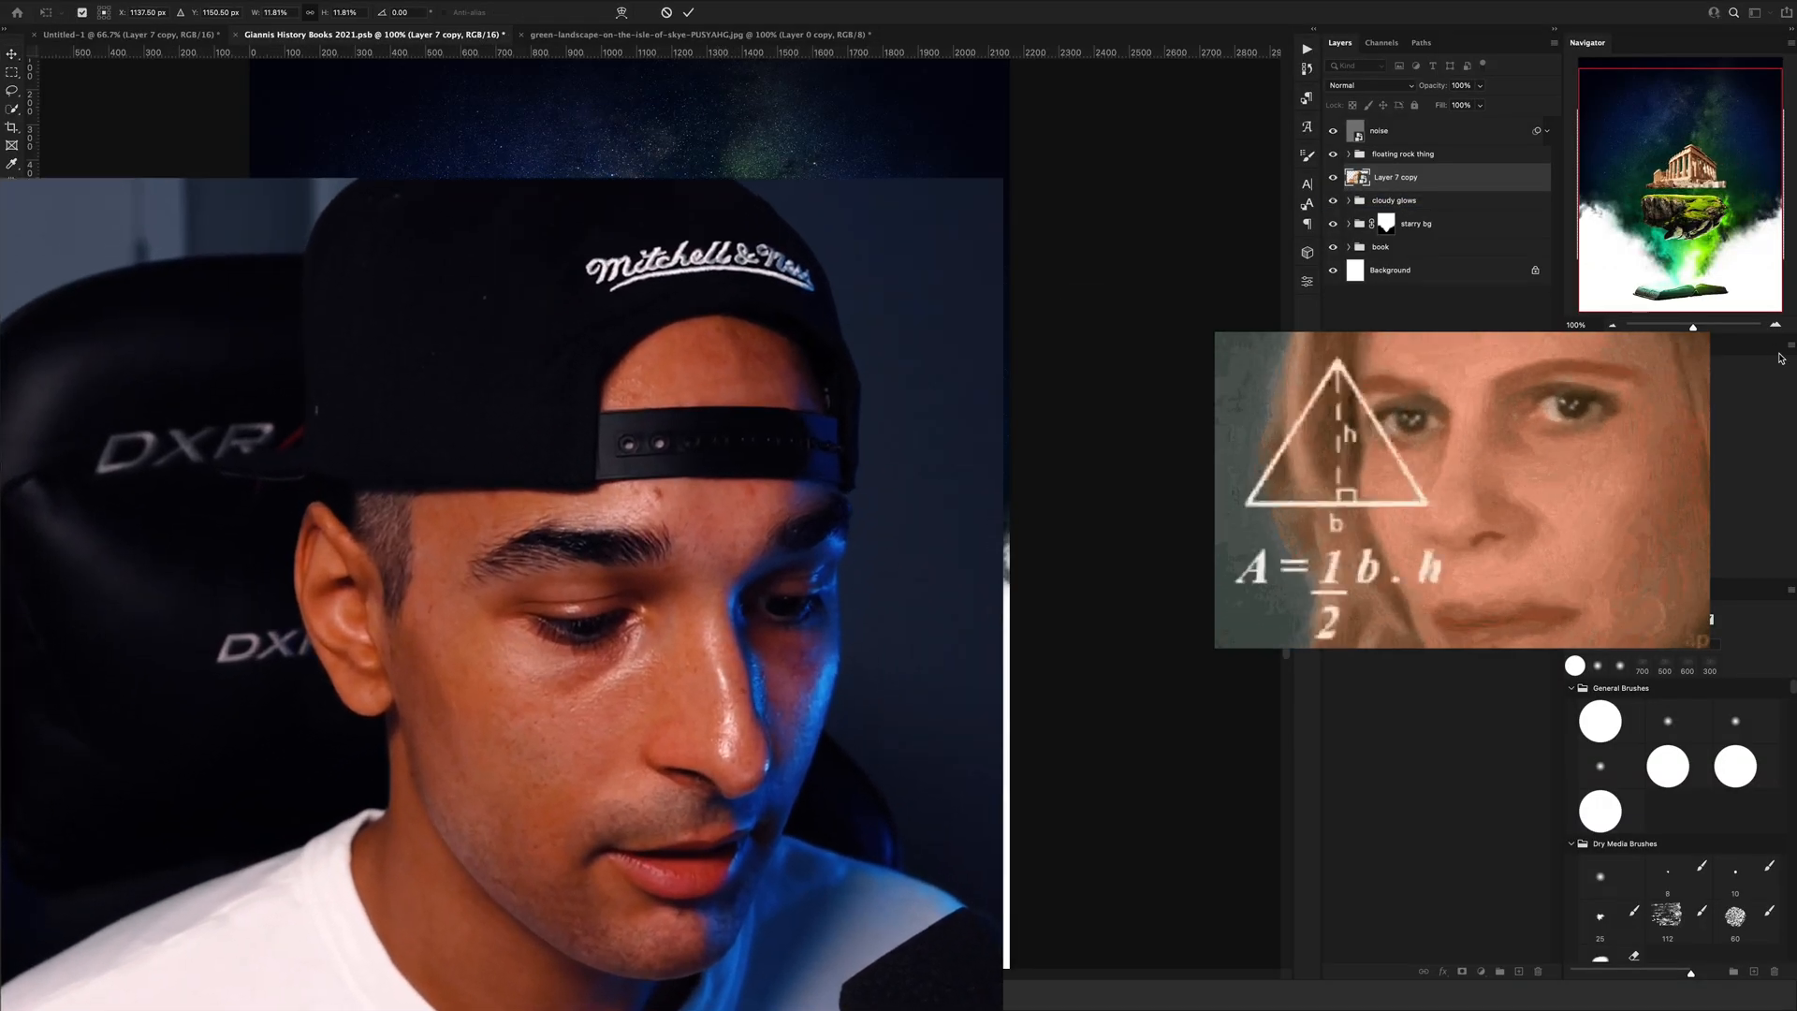
key("ctrl+plus")
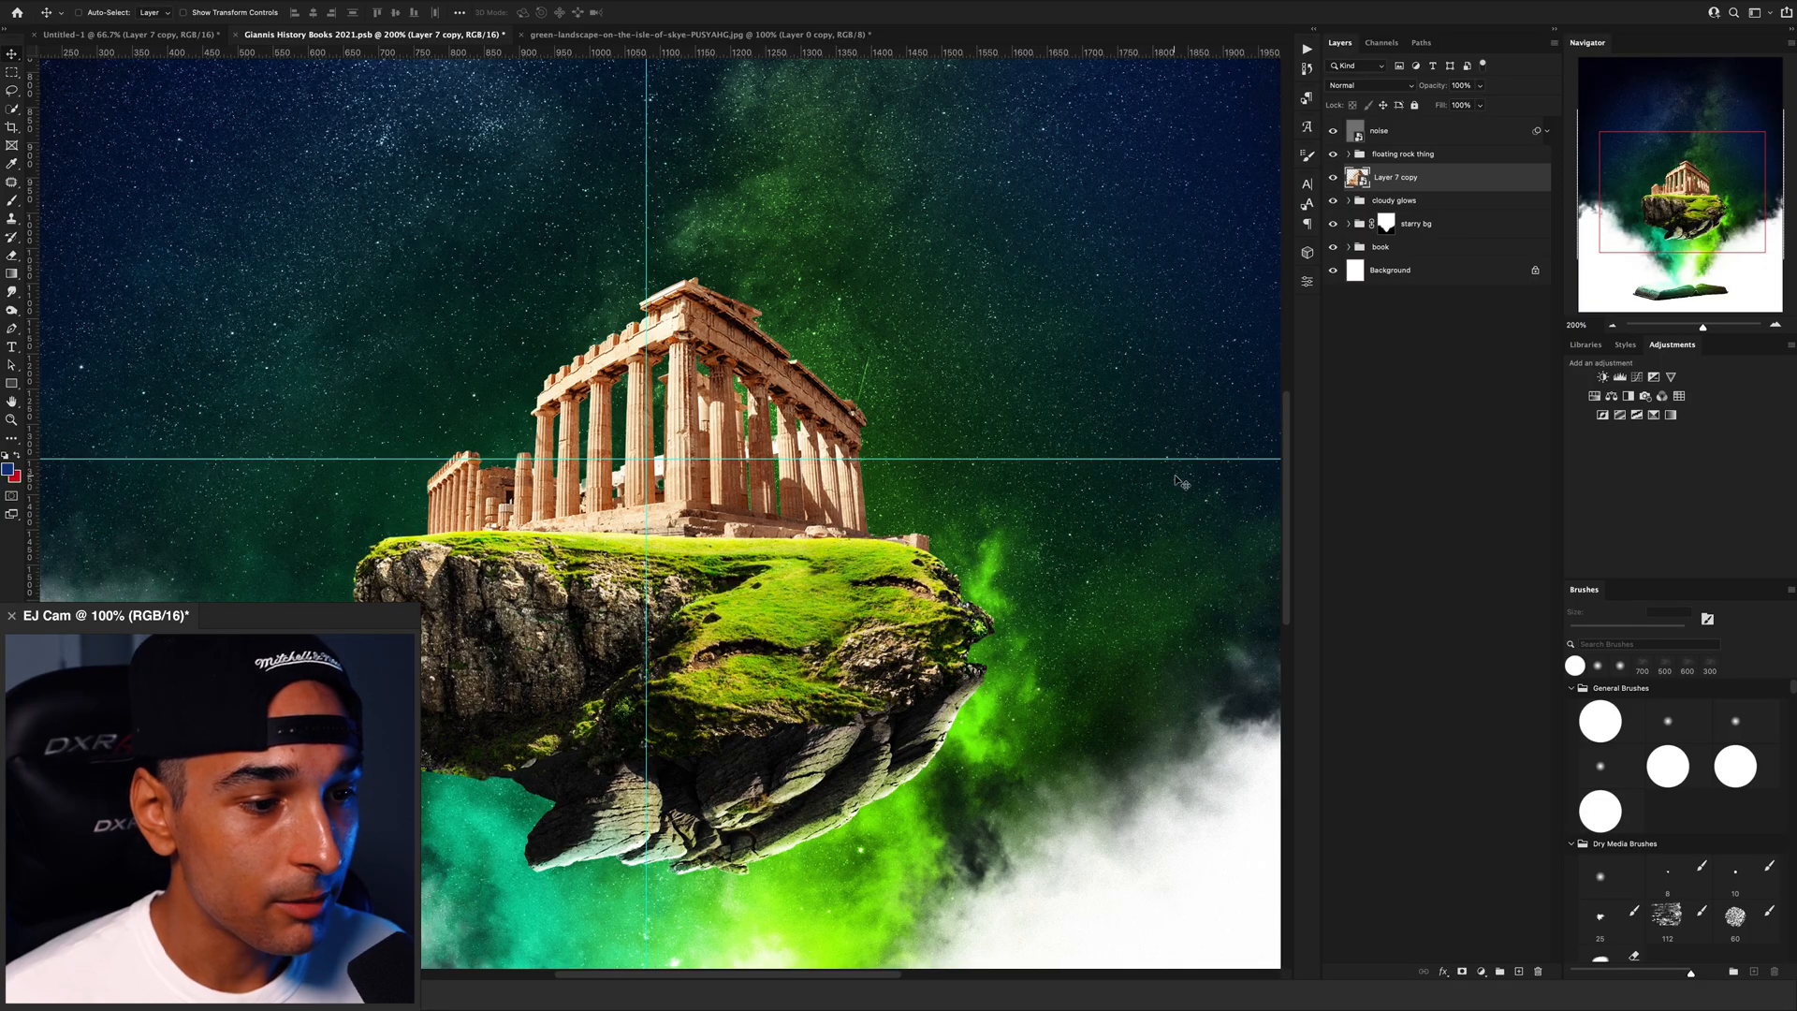
key("super+z")
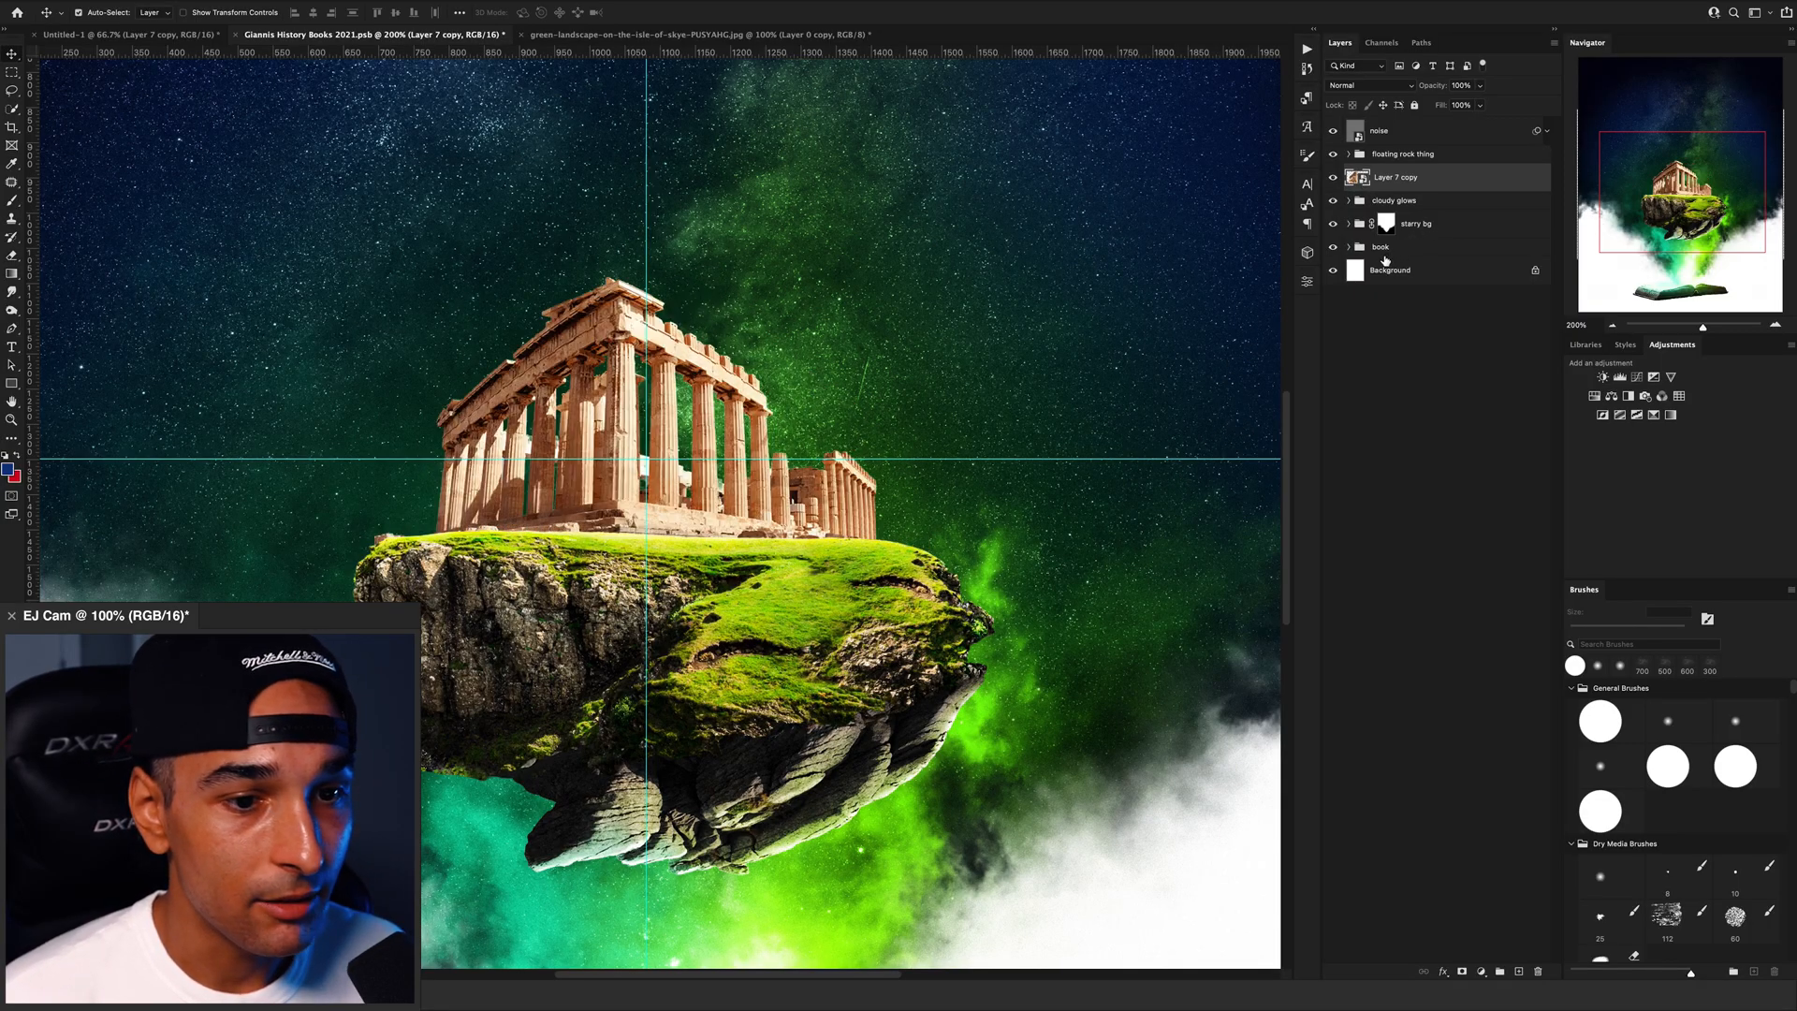
key("super+semicolon")
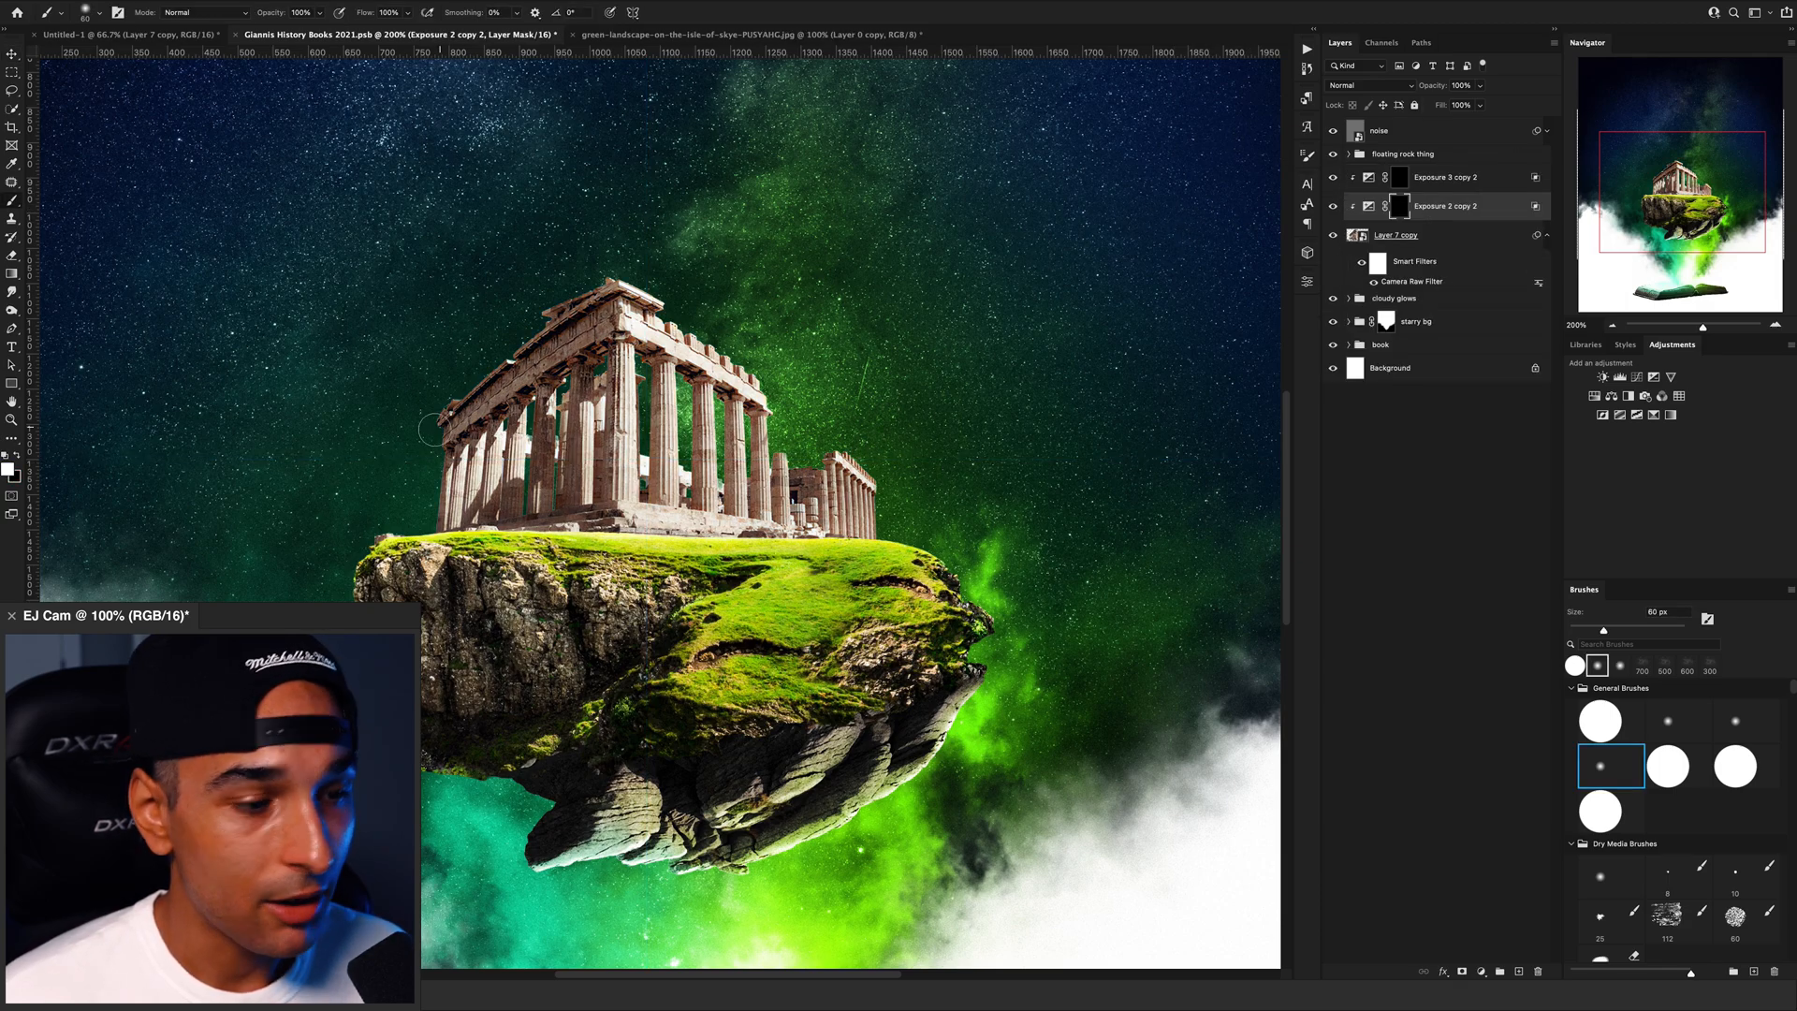
Step: Paint soft shading on the temple's left side through the Exposure 2 copy 2 mask
mouse_move(435, 430)
left_mouse_down()
mouse_move(561, 337)
mouse_move(527, 361)
left_mouse_up()
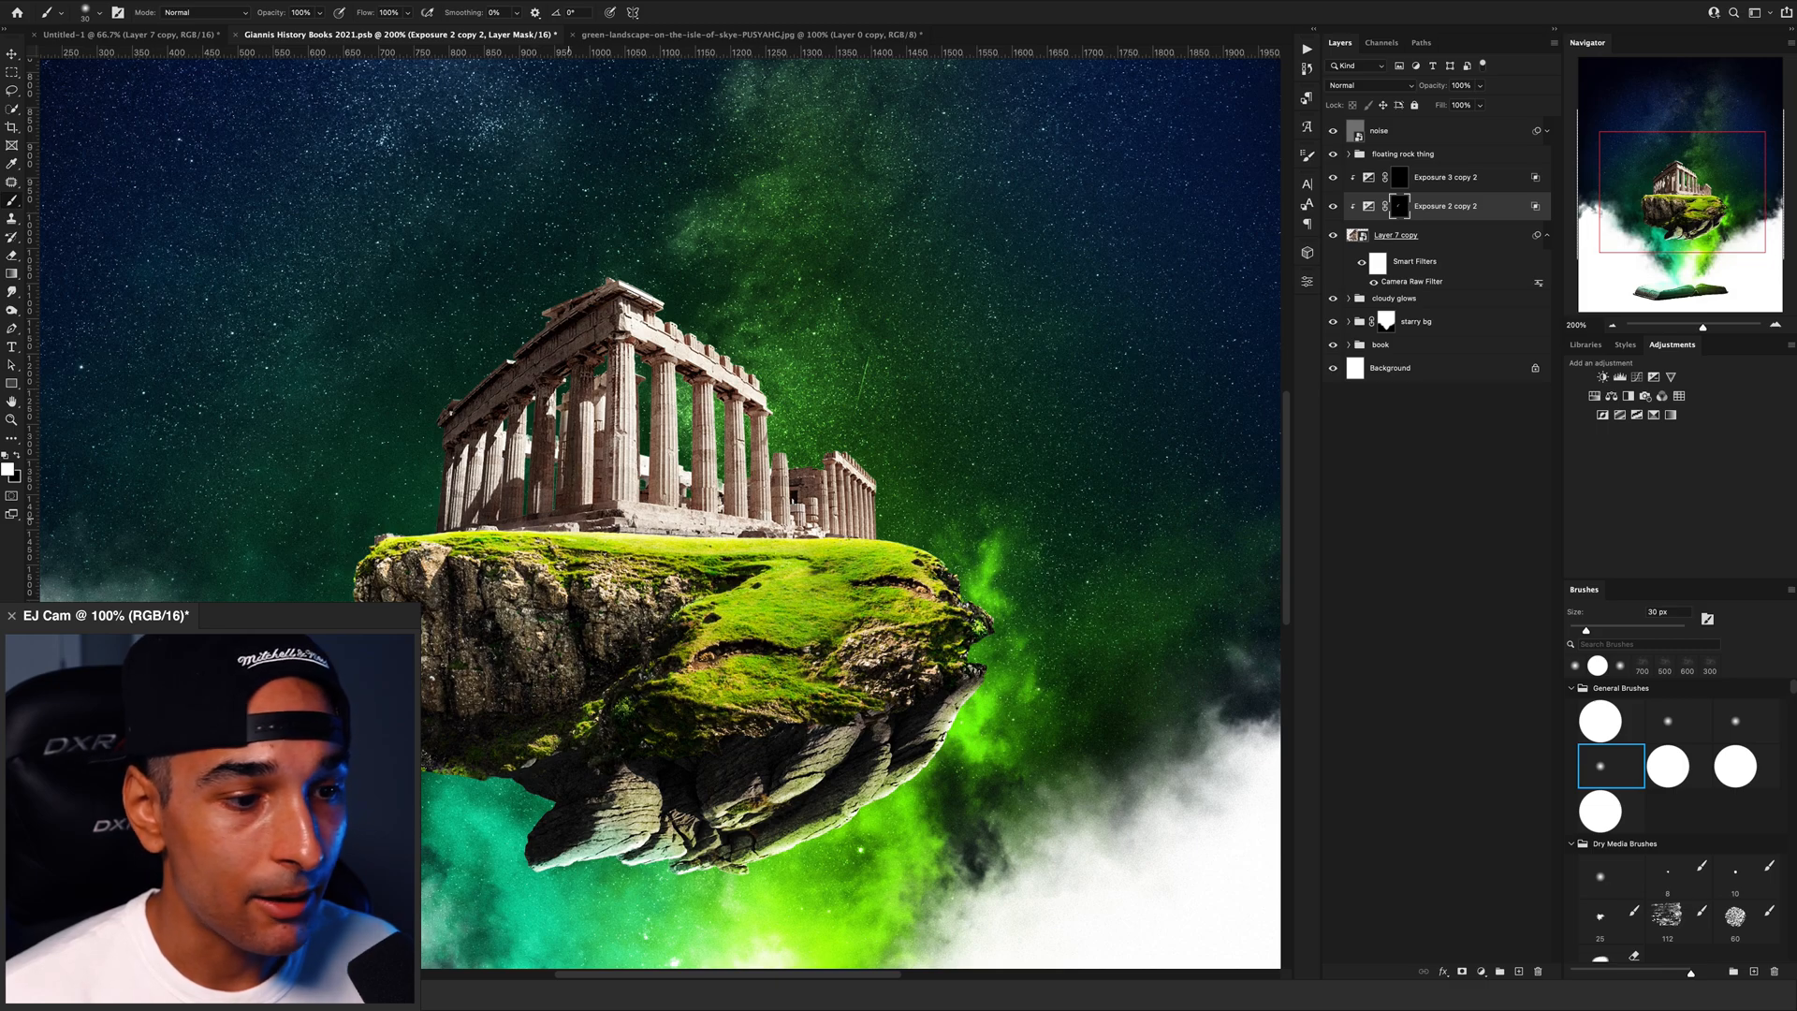
key("bracketleft")
key("super+equal")
Step: Bring the deer cutout from the Untitled-1 document into the composite
key("ctrl+shift+Tab")
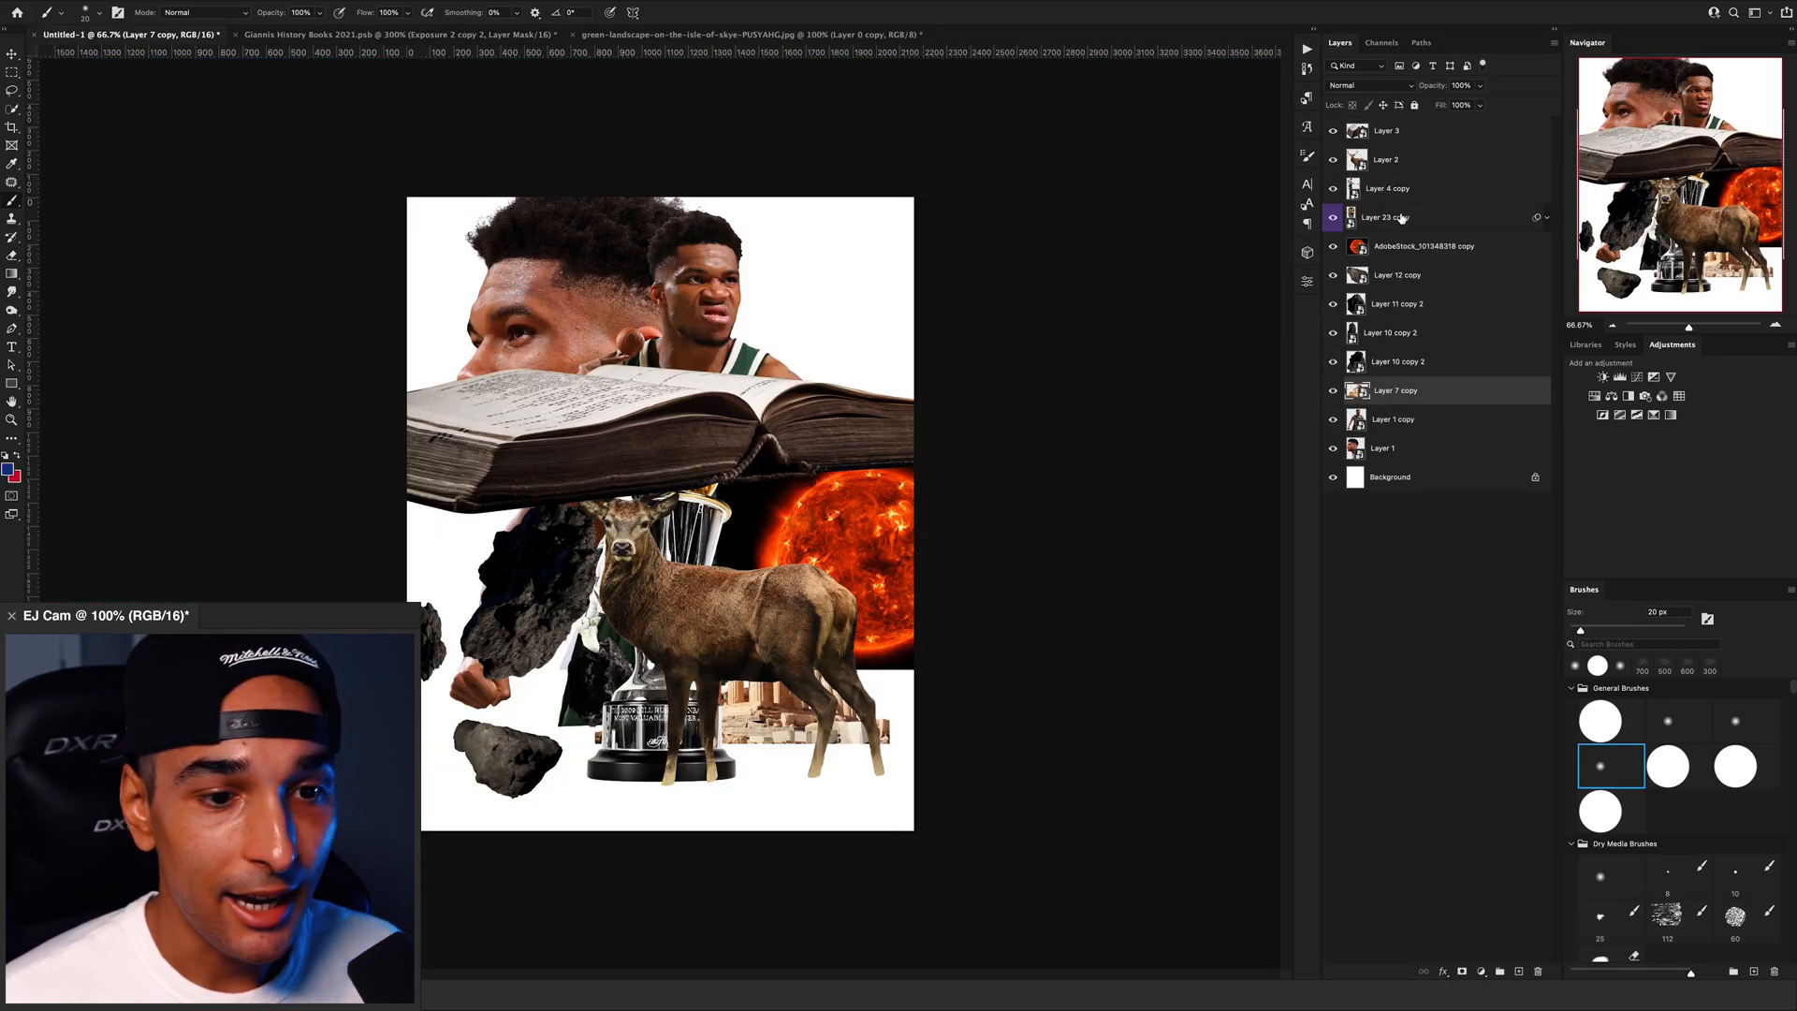
left_click(1392, 161)
key("v")
left_click_drag(662, 608, 803, 554)
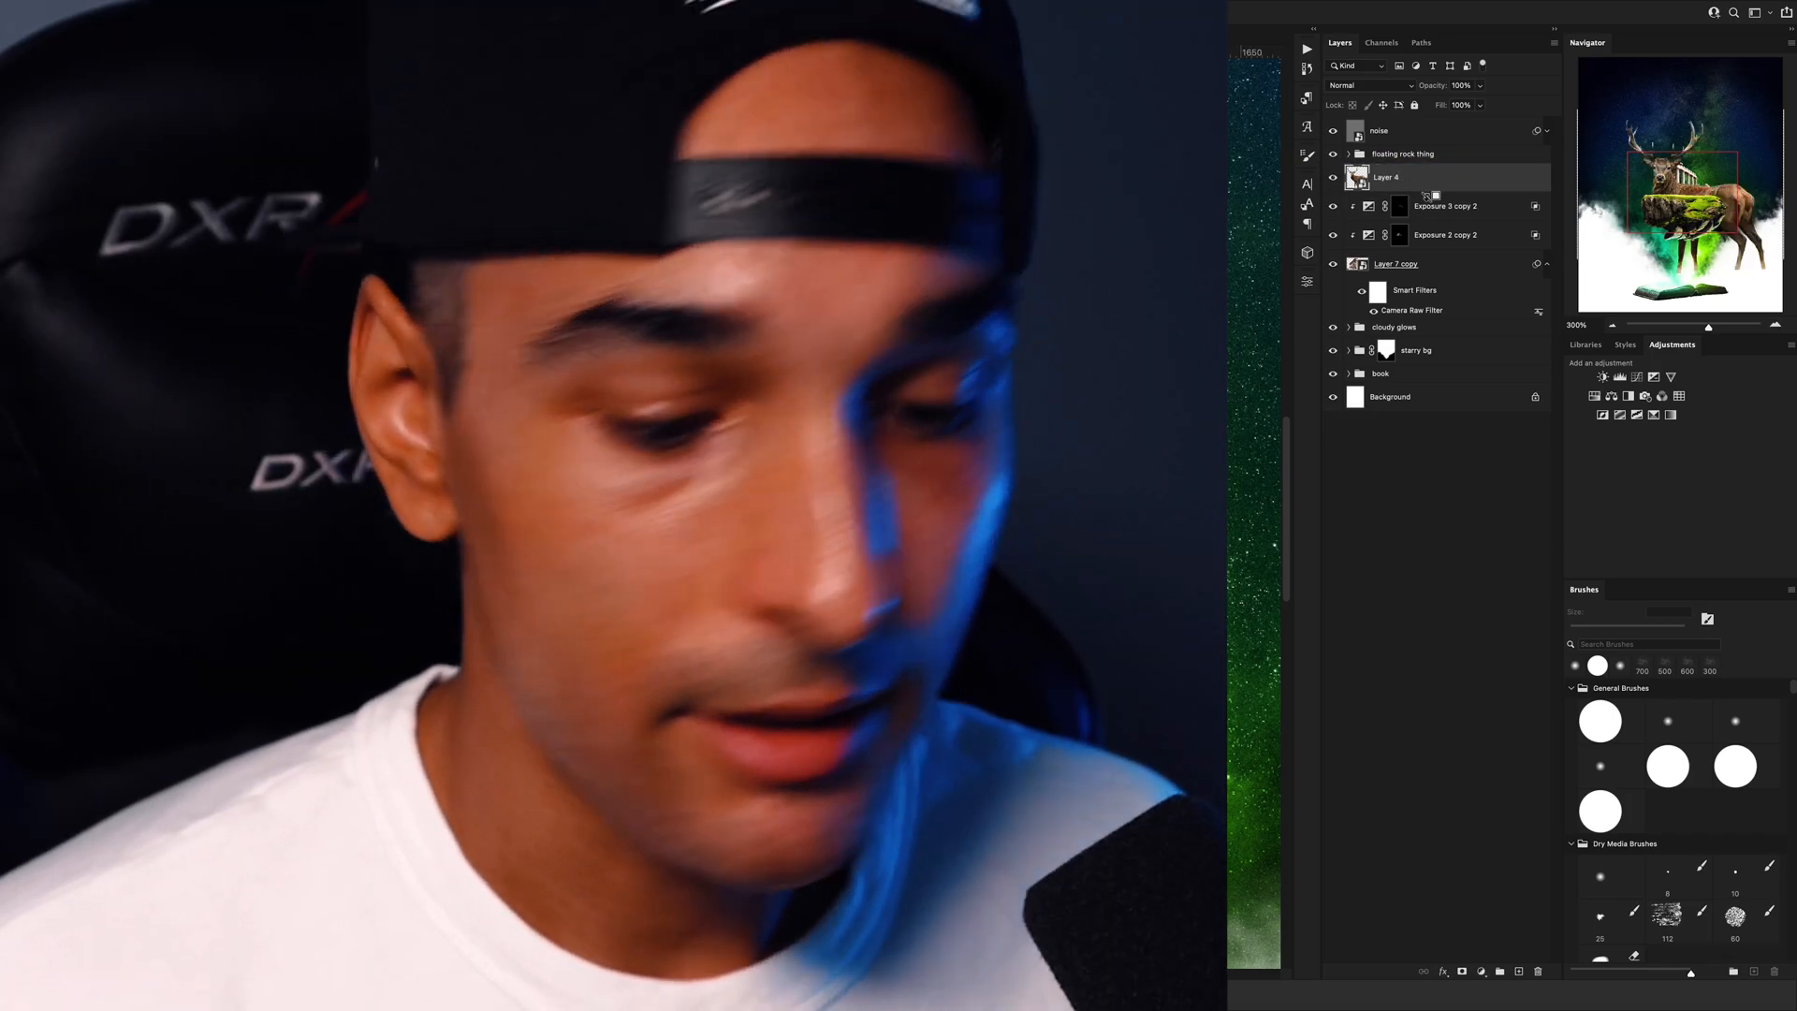
Step: Scale the mirrored deer to about 12% and stand it on the island's grass, with its layer above the floating rock thing group
key("super+t")
key("super+minus")
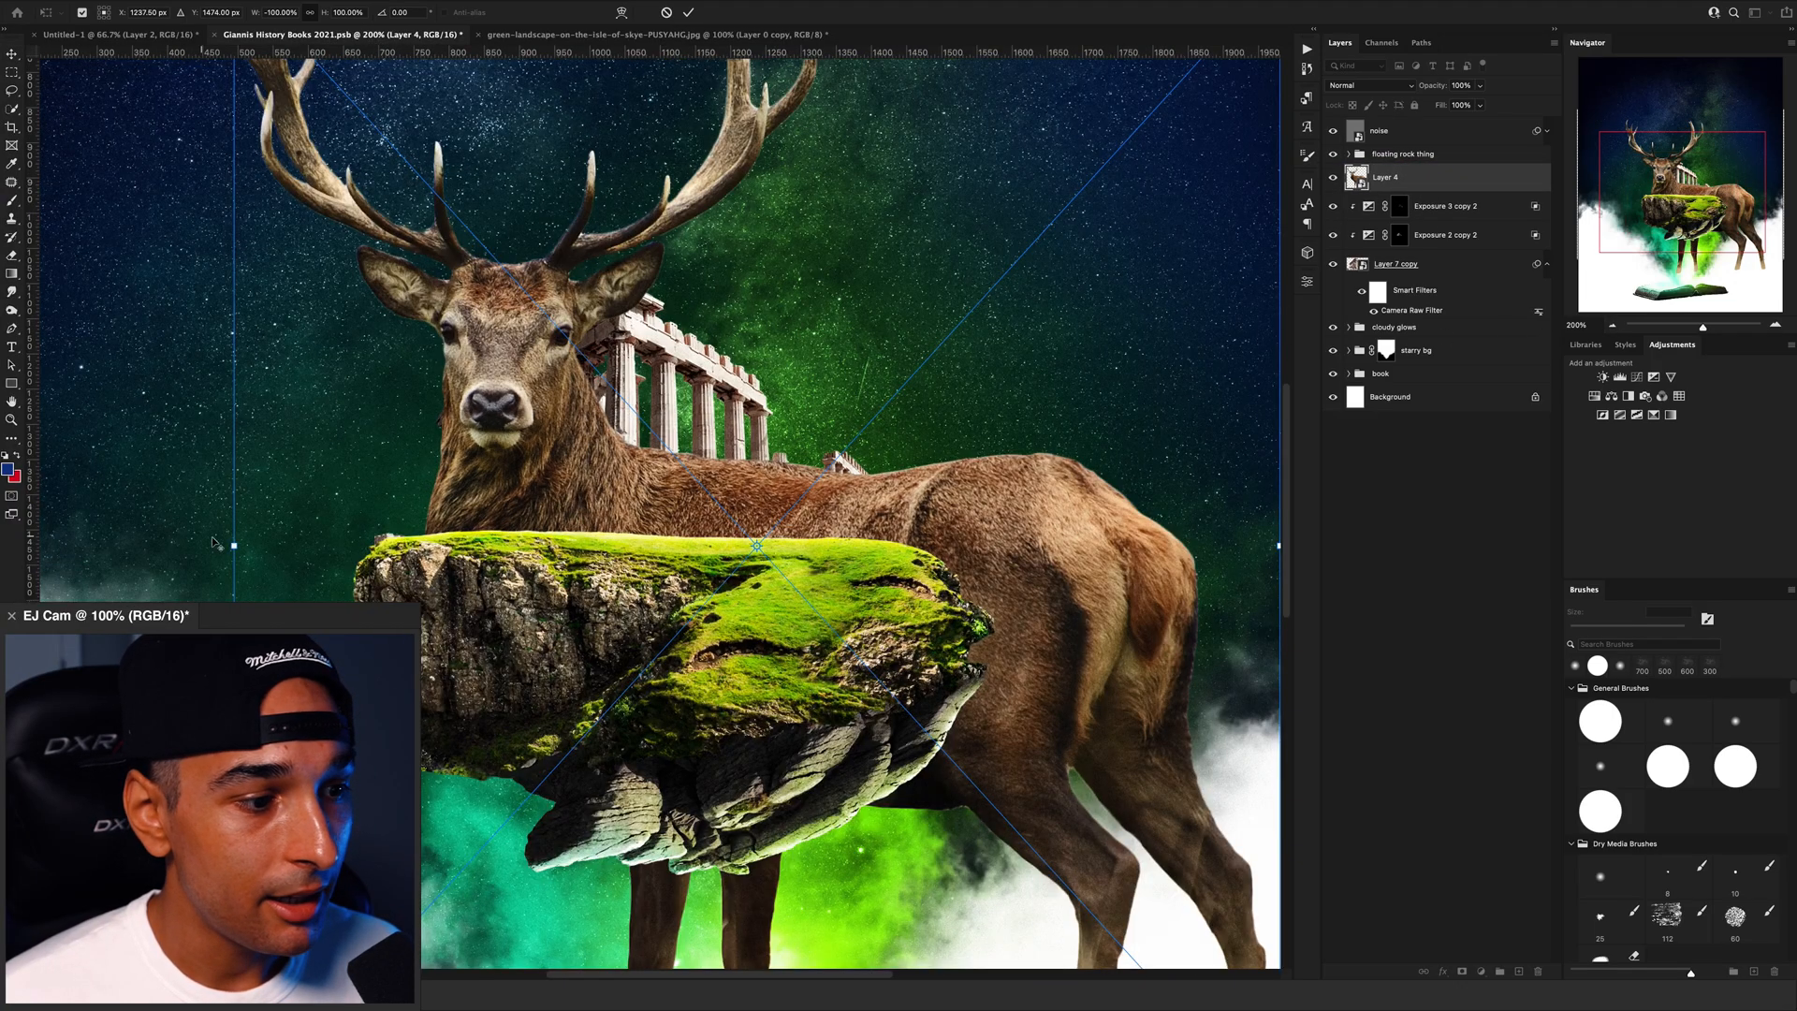
left_click_drag(312, 531, 870, 482)
key("Return")
left_click_drag(1394, 177, 1405, 142)
left_click_drag(1198, 249, 1197, 257)
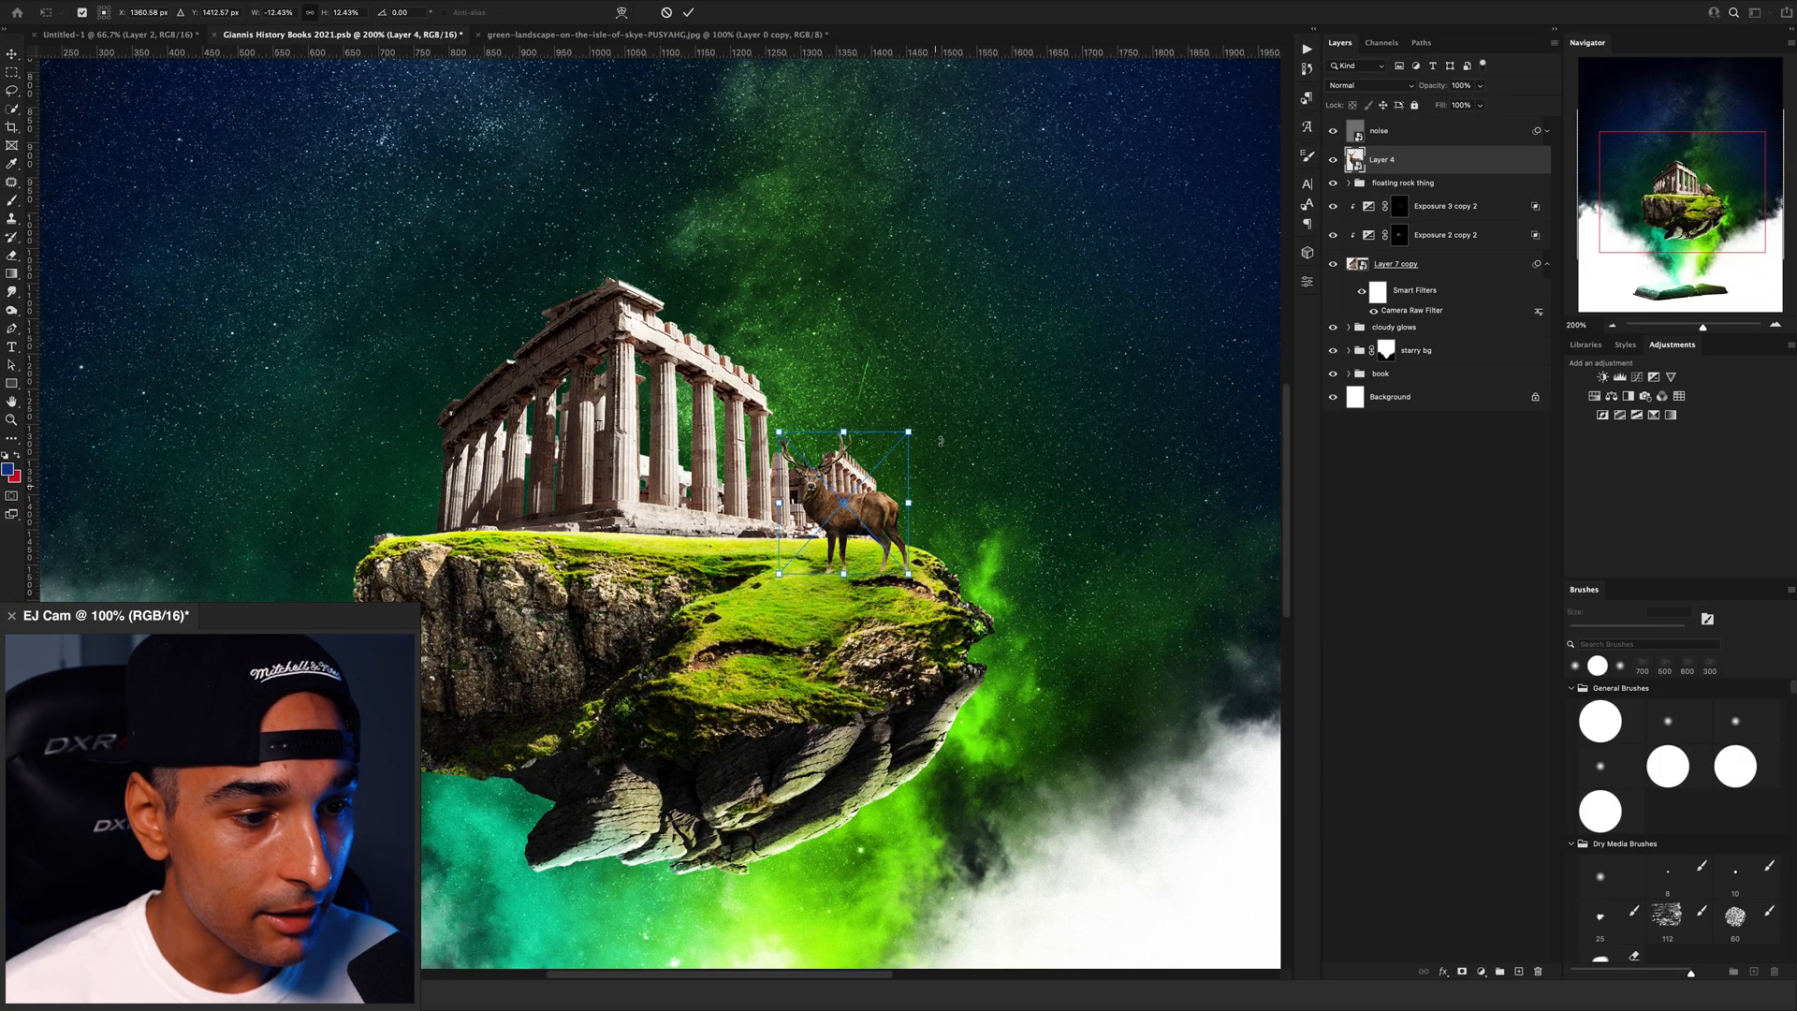
left_click_drag(908, 432, 915, 415)
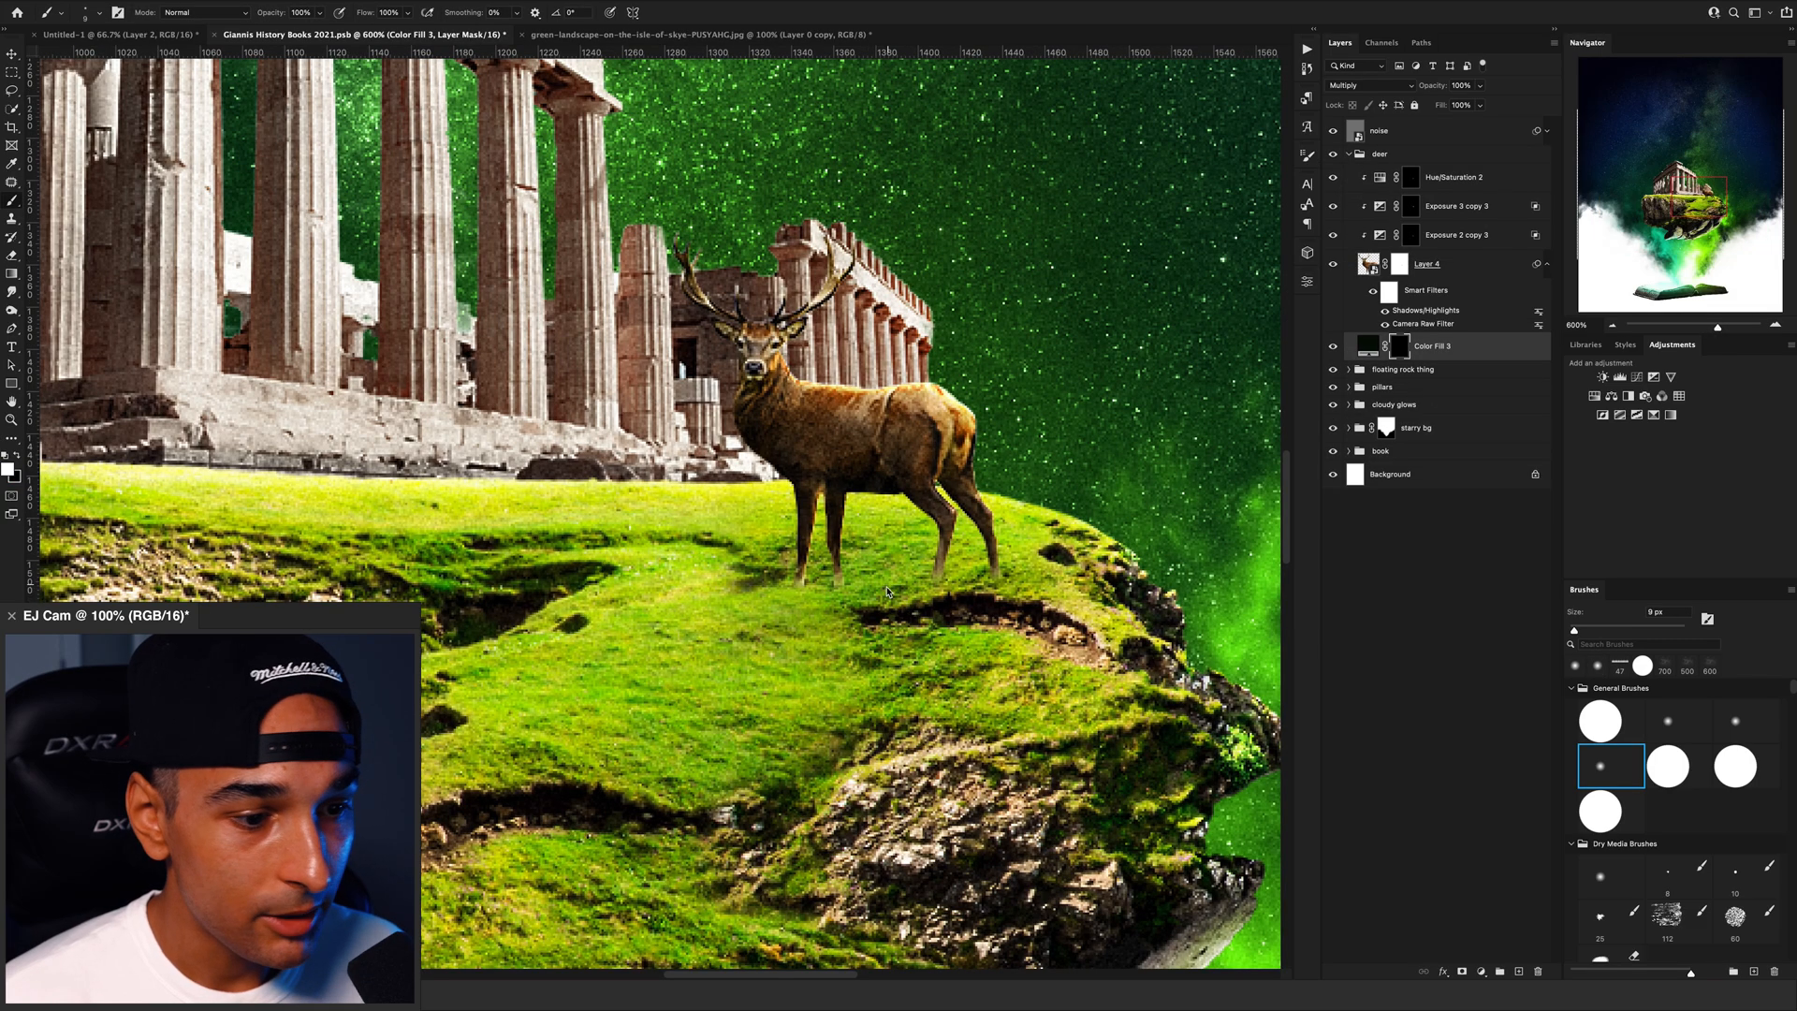
Step: Paint a soft shadow on the grass beneath the deer's hooves through the Color Fill 3 mask with a reduced soft brush
right_click(887, 592)
key("Return")
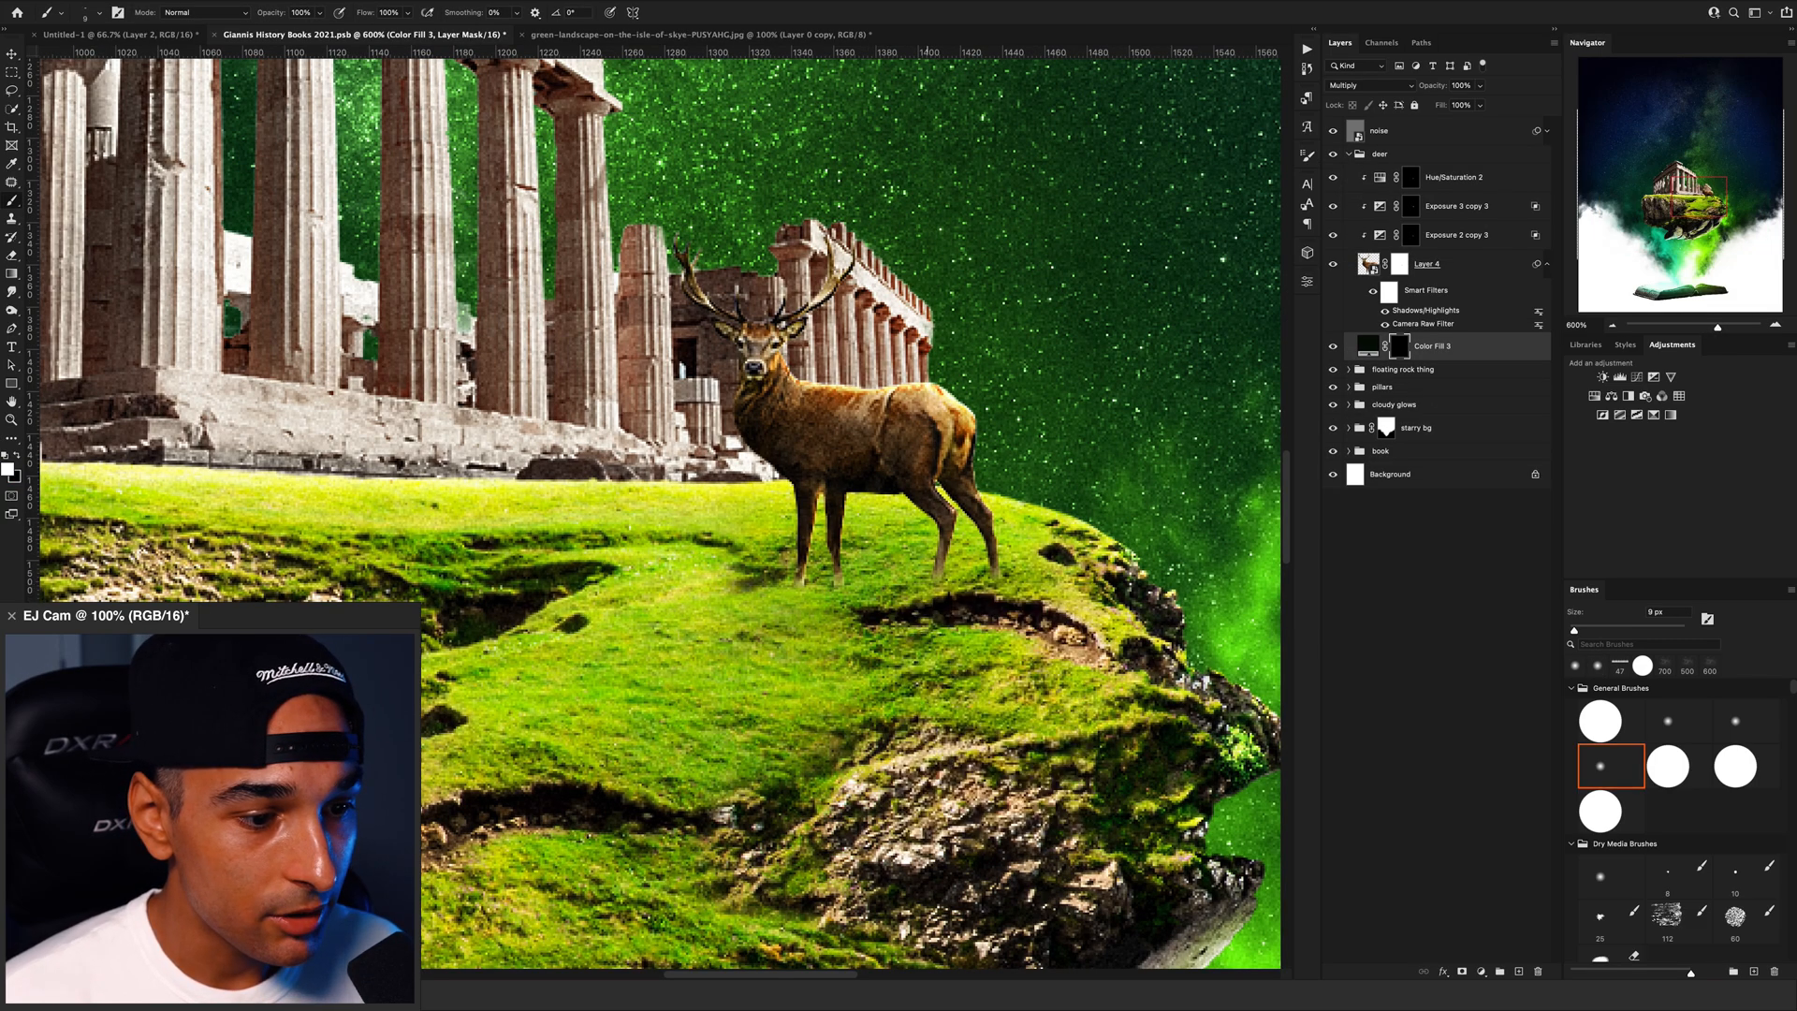
key("bracketleft")
key("bracketleft")
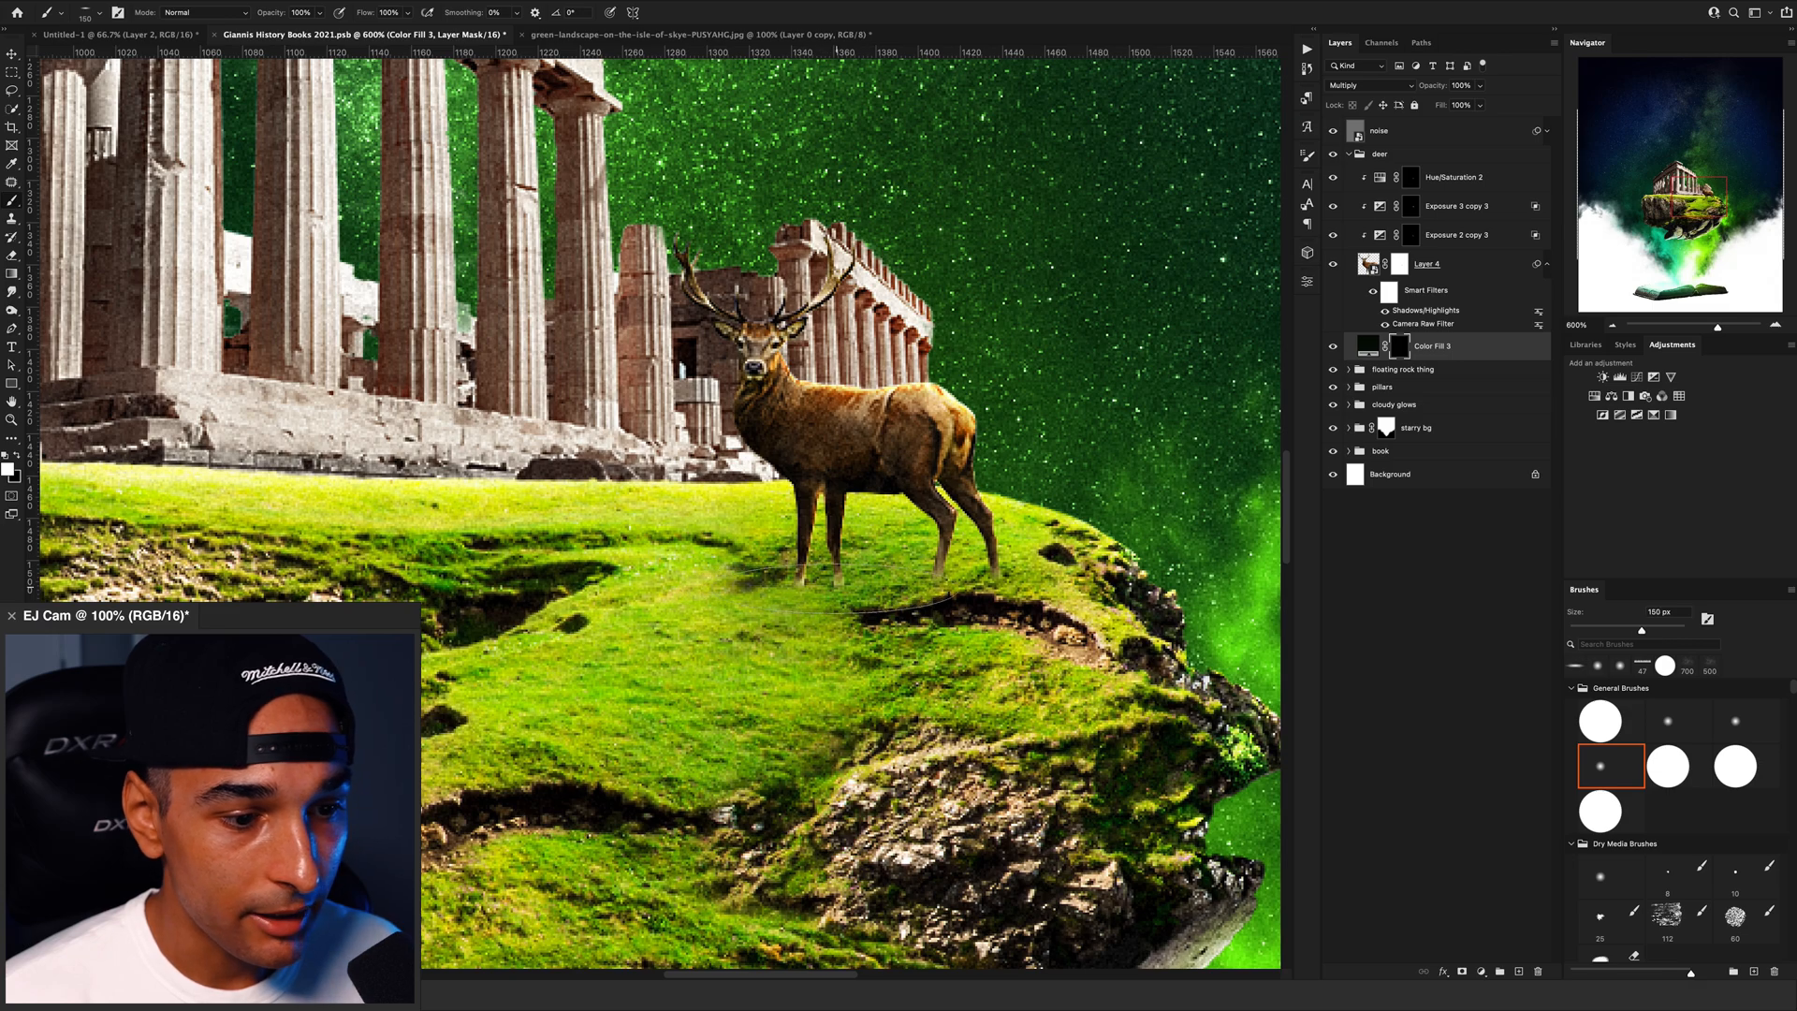
key("bracketleft")
key("bracketleft")
key("bracketleft")
left_click_drag(739, 592, 903, 587)
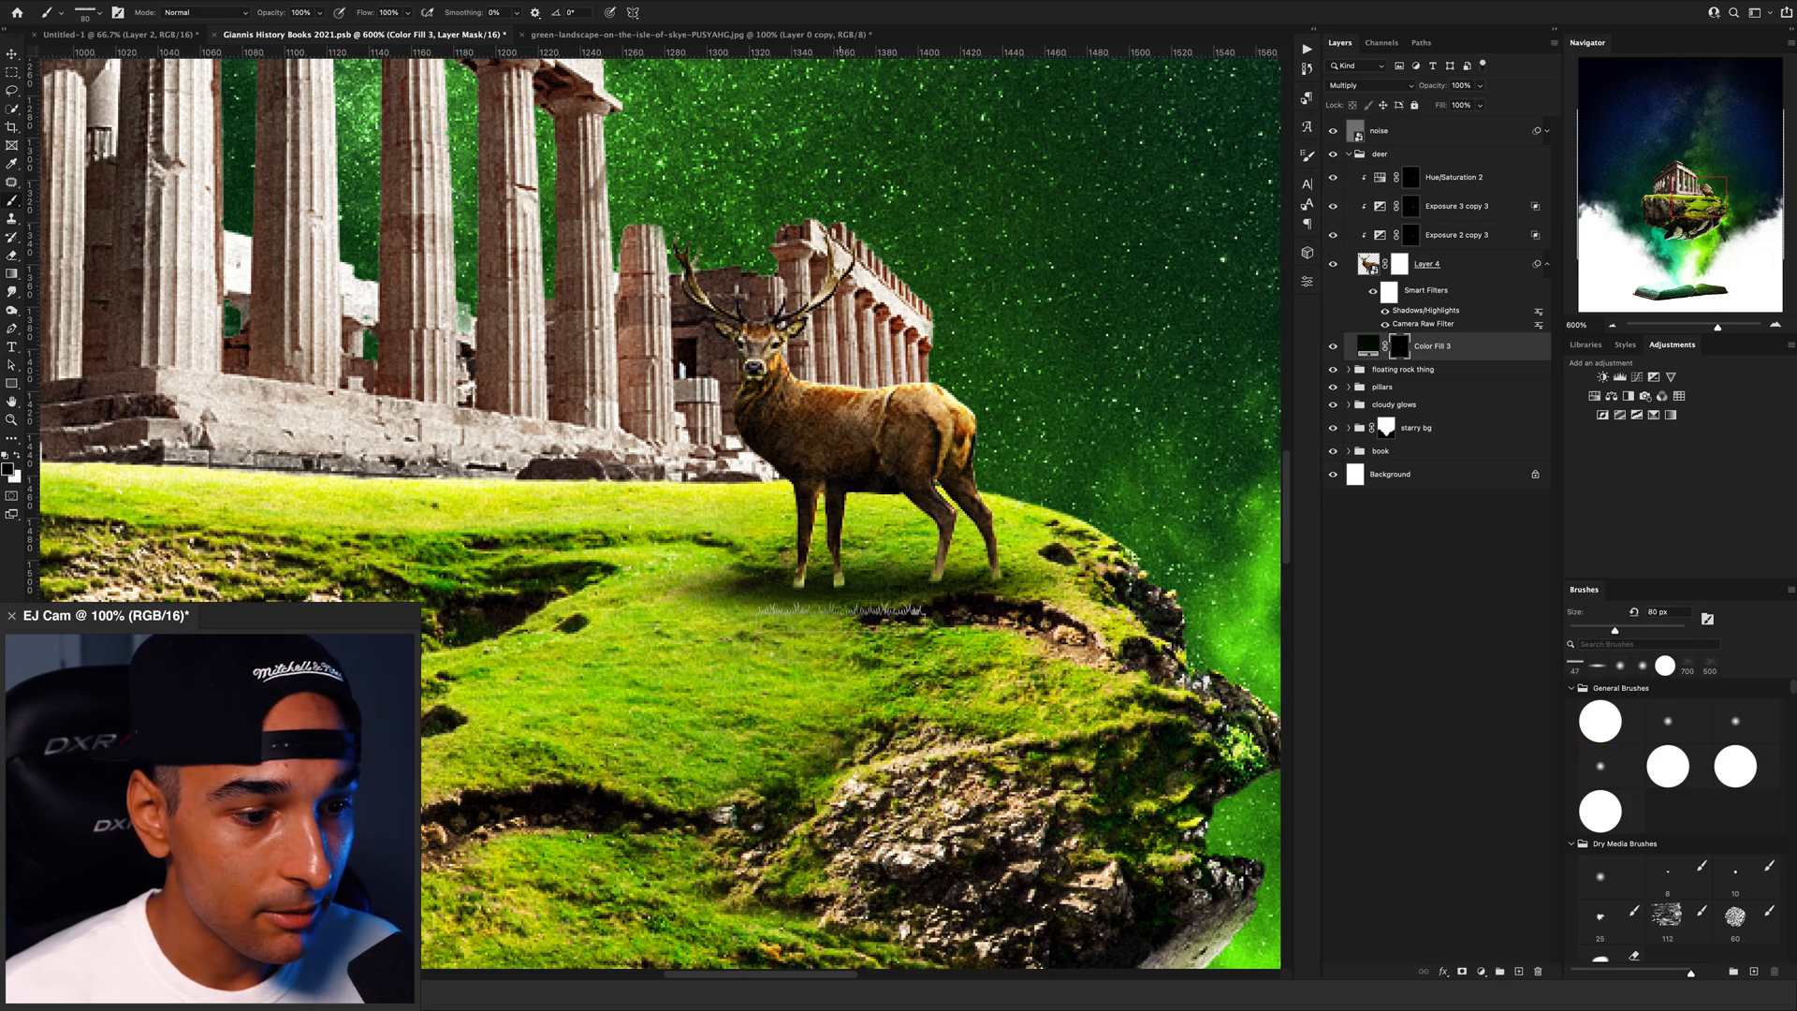
key("bracketright")
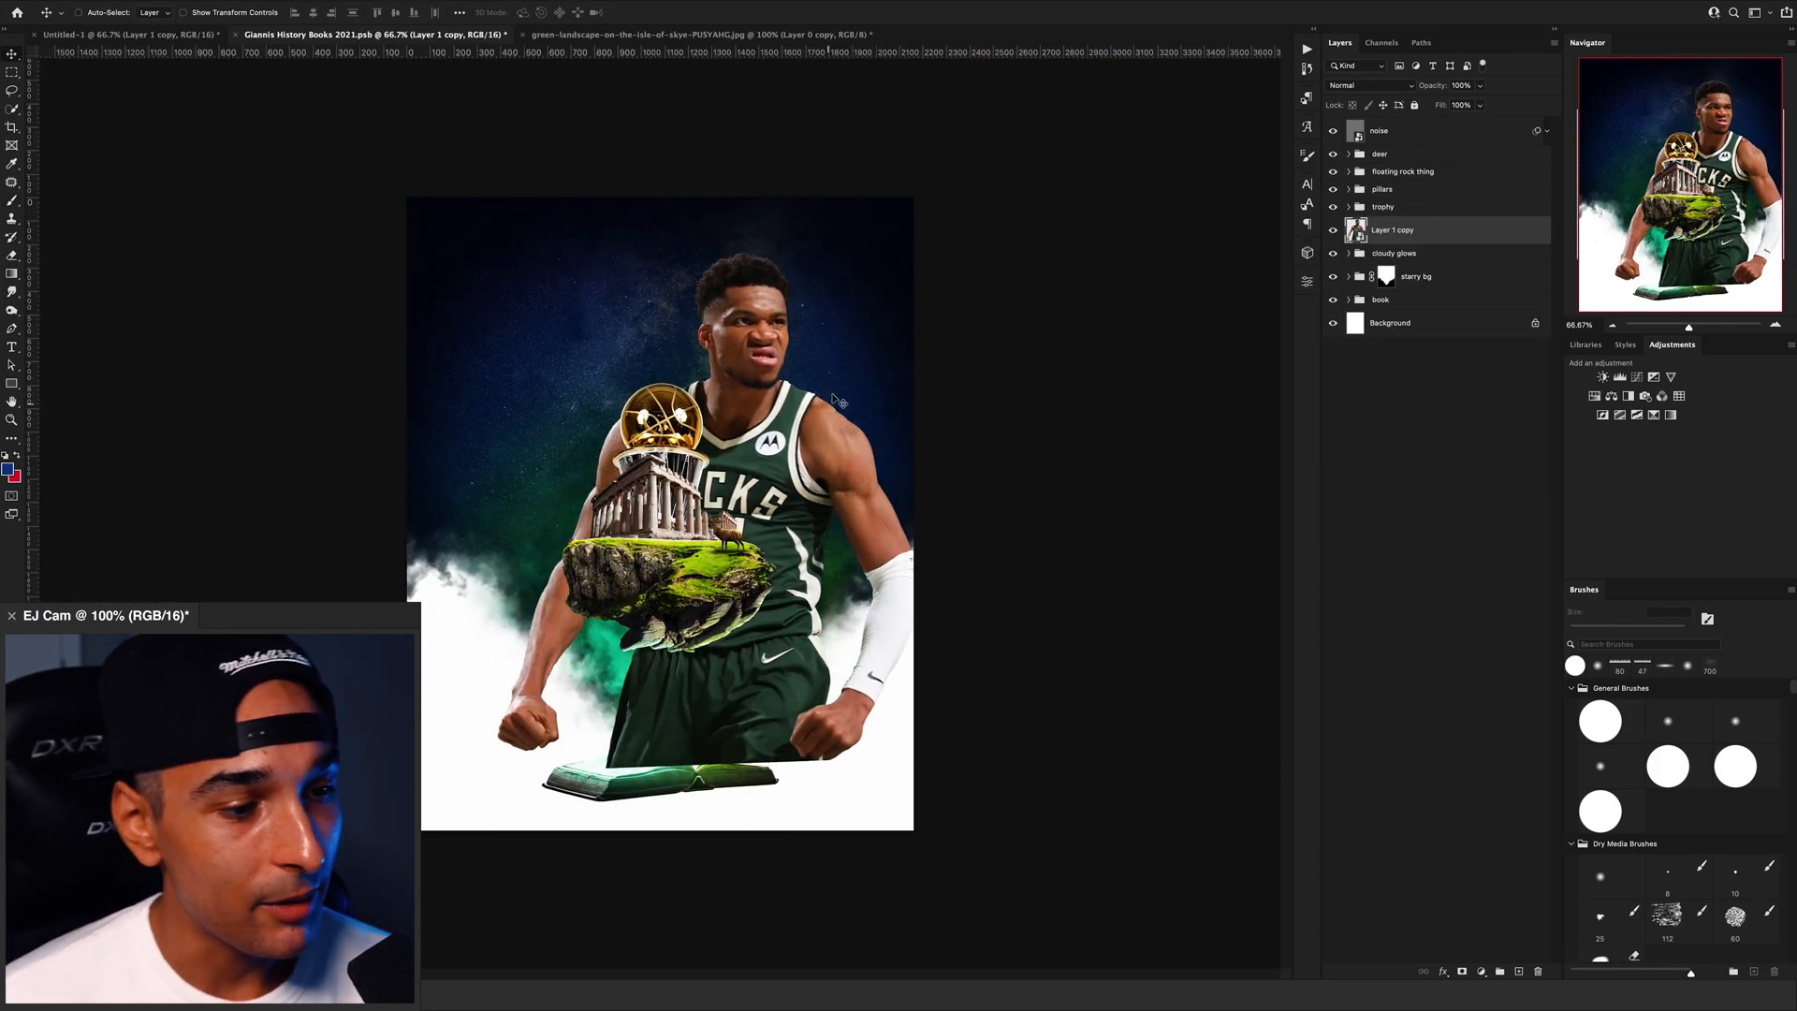
Step: Scale the jersey player cutout to about 72% and tilt it slightly counterclockwise behind the trophy and island
key("super+t")
left_click_drag(925, 755, 912, 739)
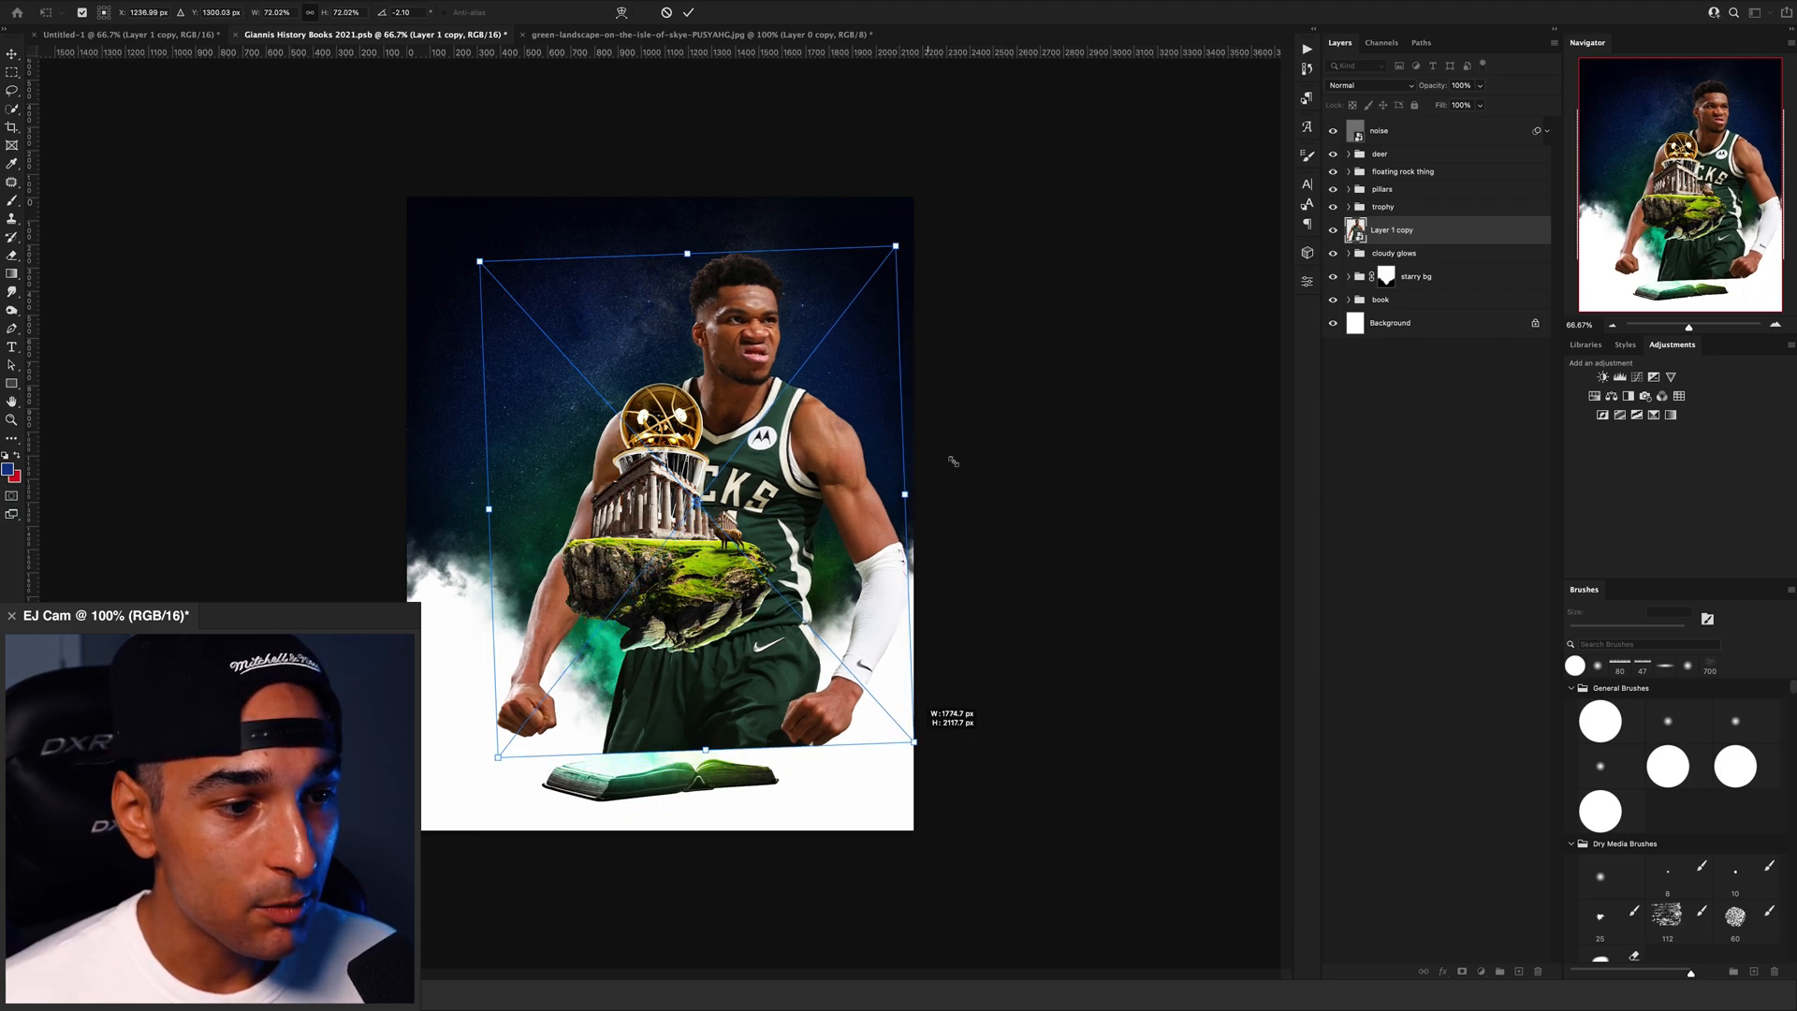
mouse_move(947, 228)
left_mouse_down()
mouse_move(977, 205)
mouse_move(950, 243)
left_mouse_up()
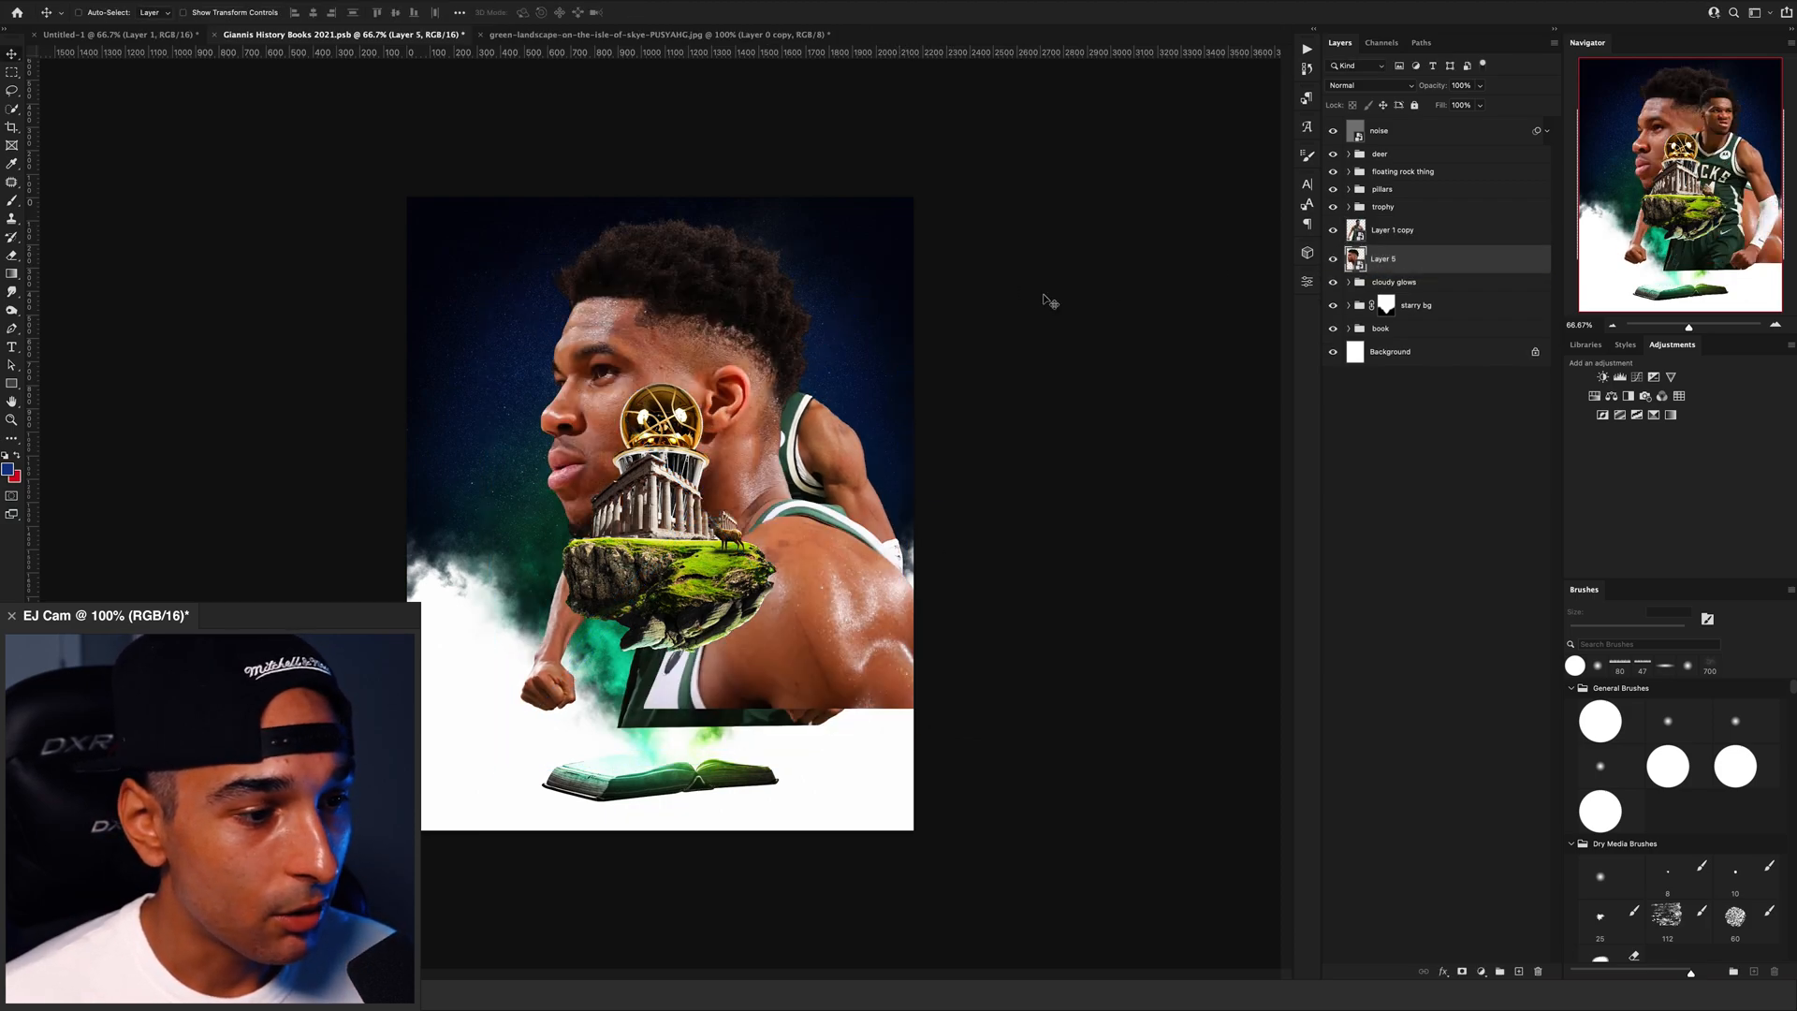
Step: Place the side-profile portrait behind the jersey player, shift it left and scale it down slightly
key("ctrl+bracketleft")
left_click_drag(739, 384, 663, 374)
key("ctrl+t")
left_click_drag(849, 681, 845, 667)
key("Return")
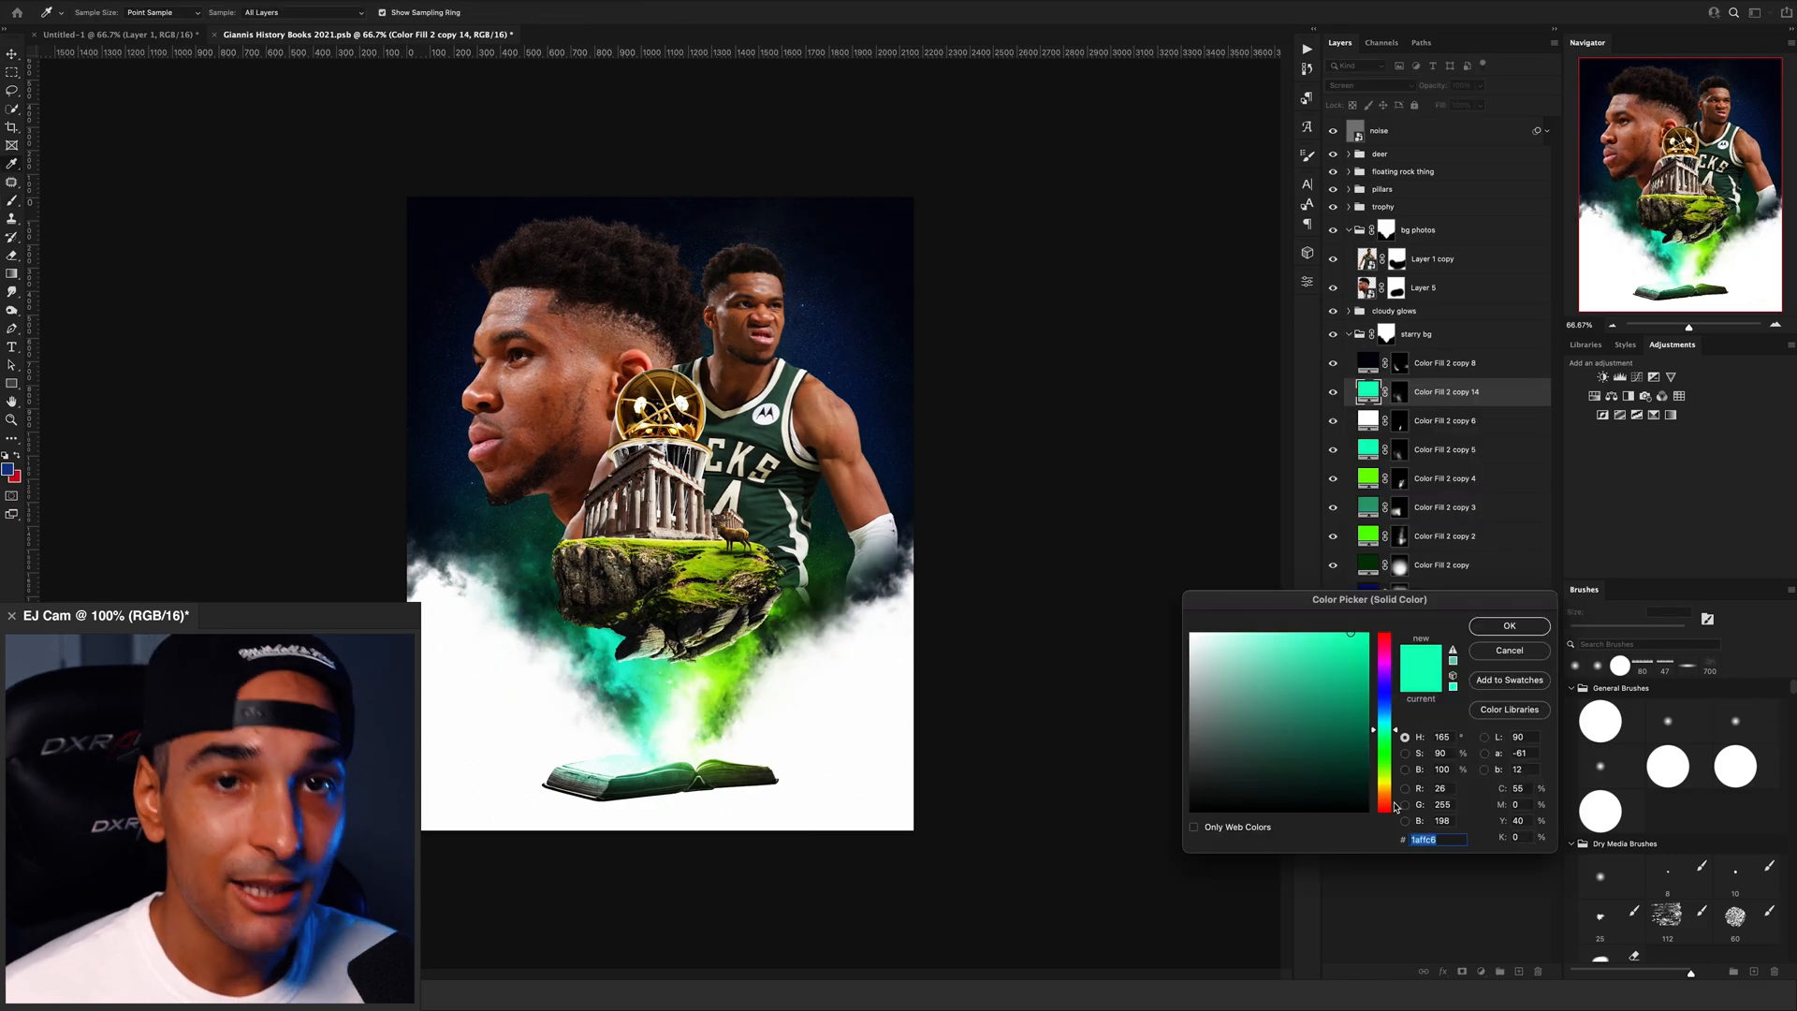
Step: Recolor Color Fill 2 copy 14 to bright red and replace its layer mask with a black one
left_click(1384, 806)
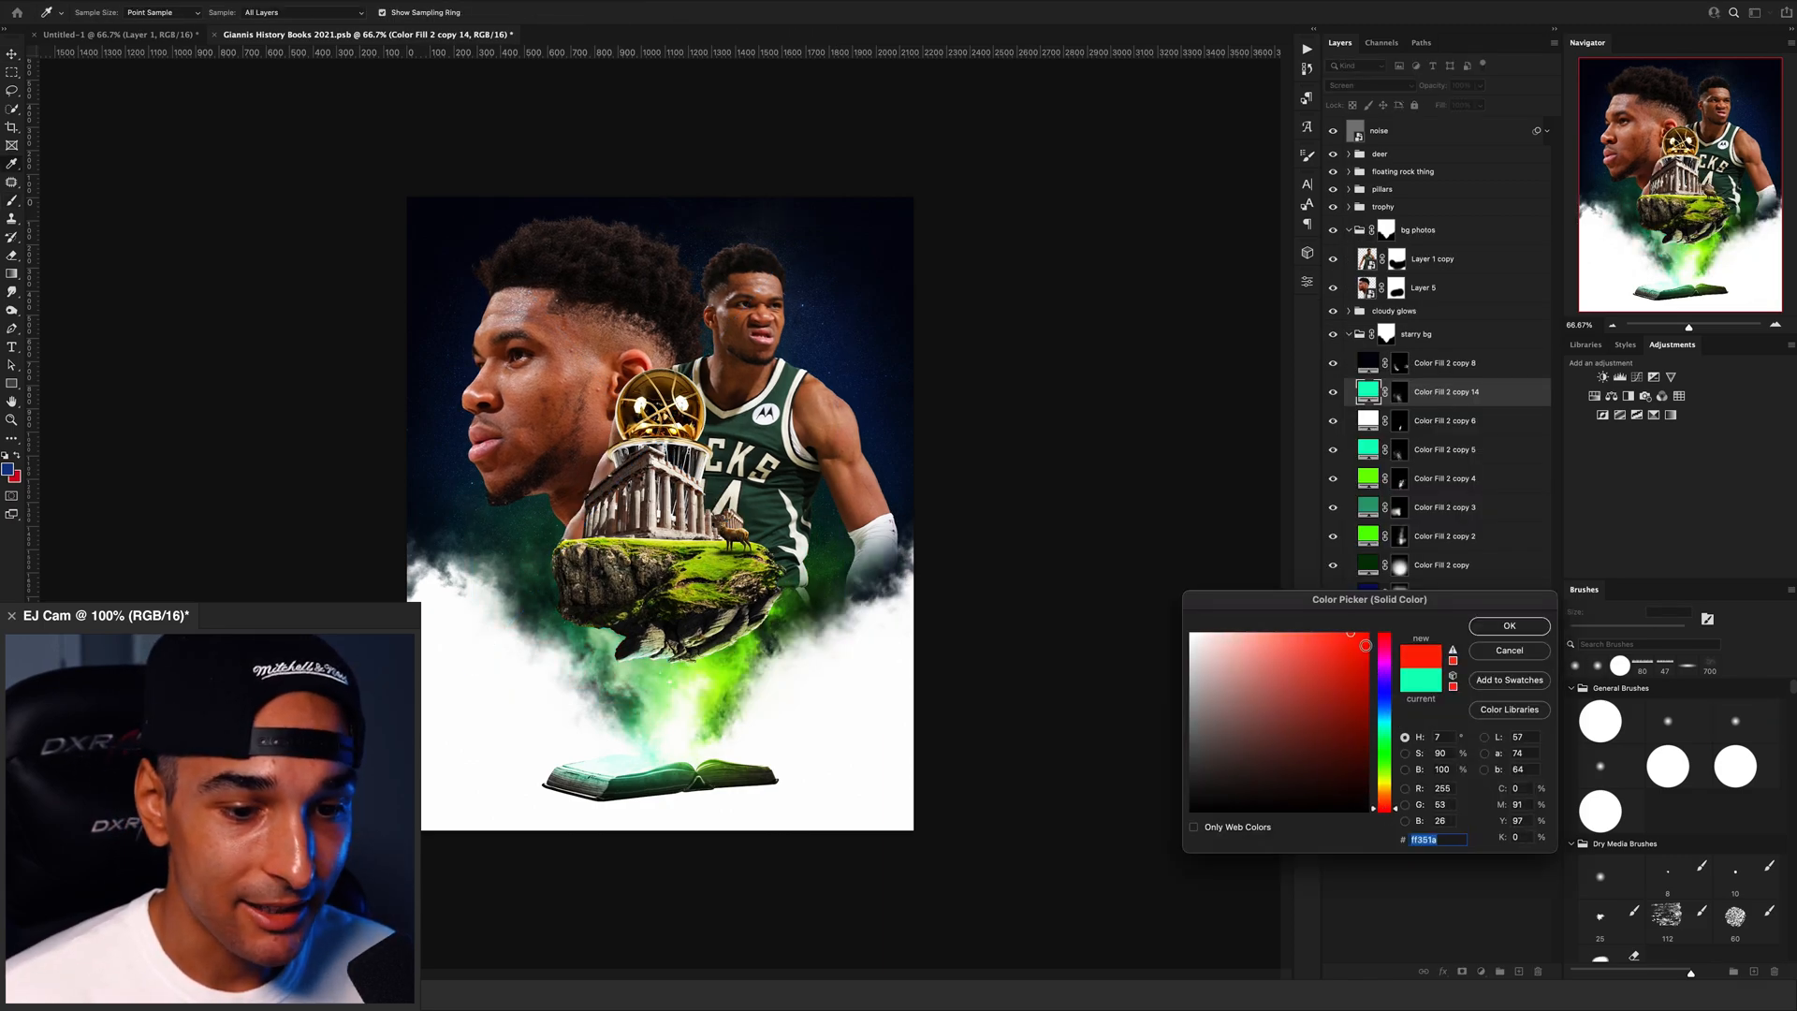
right_click(1398, 396)
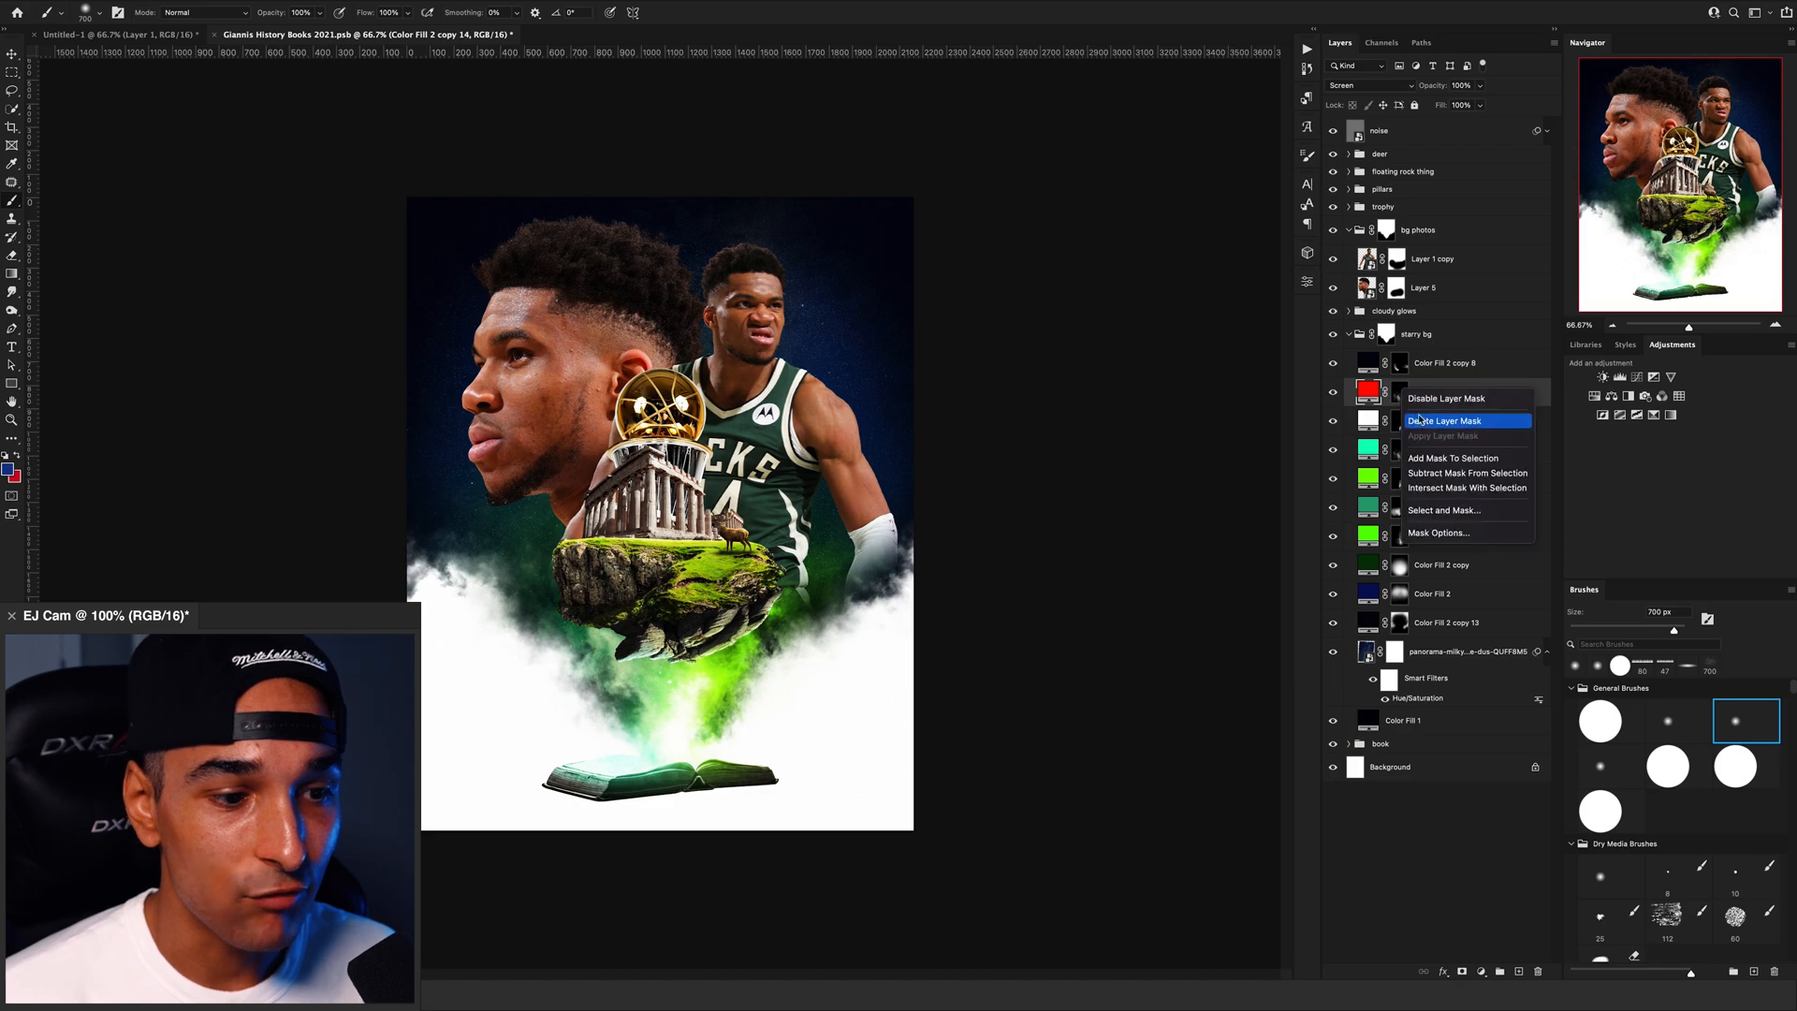
left_click(1413, 418)
left_click(1462, 971, "alt")
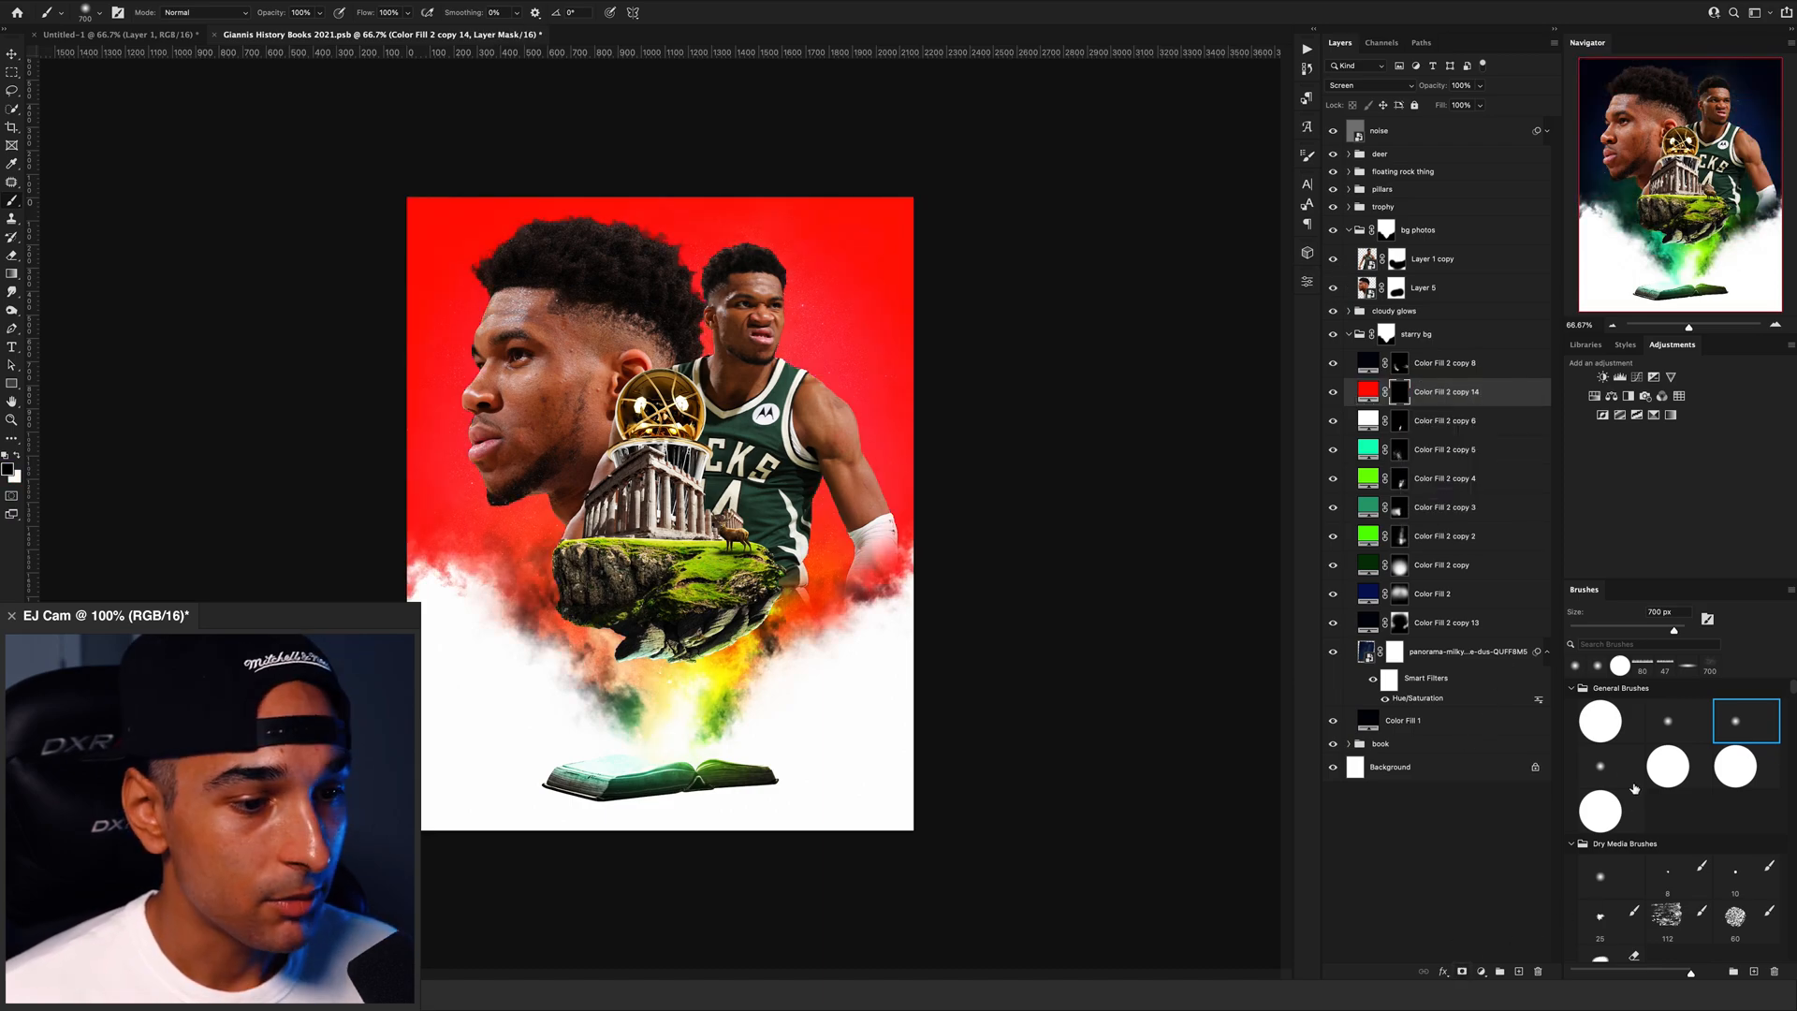
Step: Paint a faint red glow along the background's right edge through that mask with a soft round brush of 1800 px
left_click(1600, 766)
key("x")
key("bracketright")
key("bracketright")
key("bracketright")
key("bracketright")
key("bracketright")
key("bracketright")
key("bracketright")
key("bracketright")
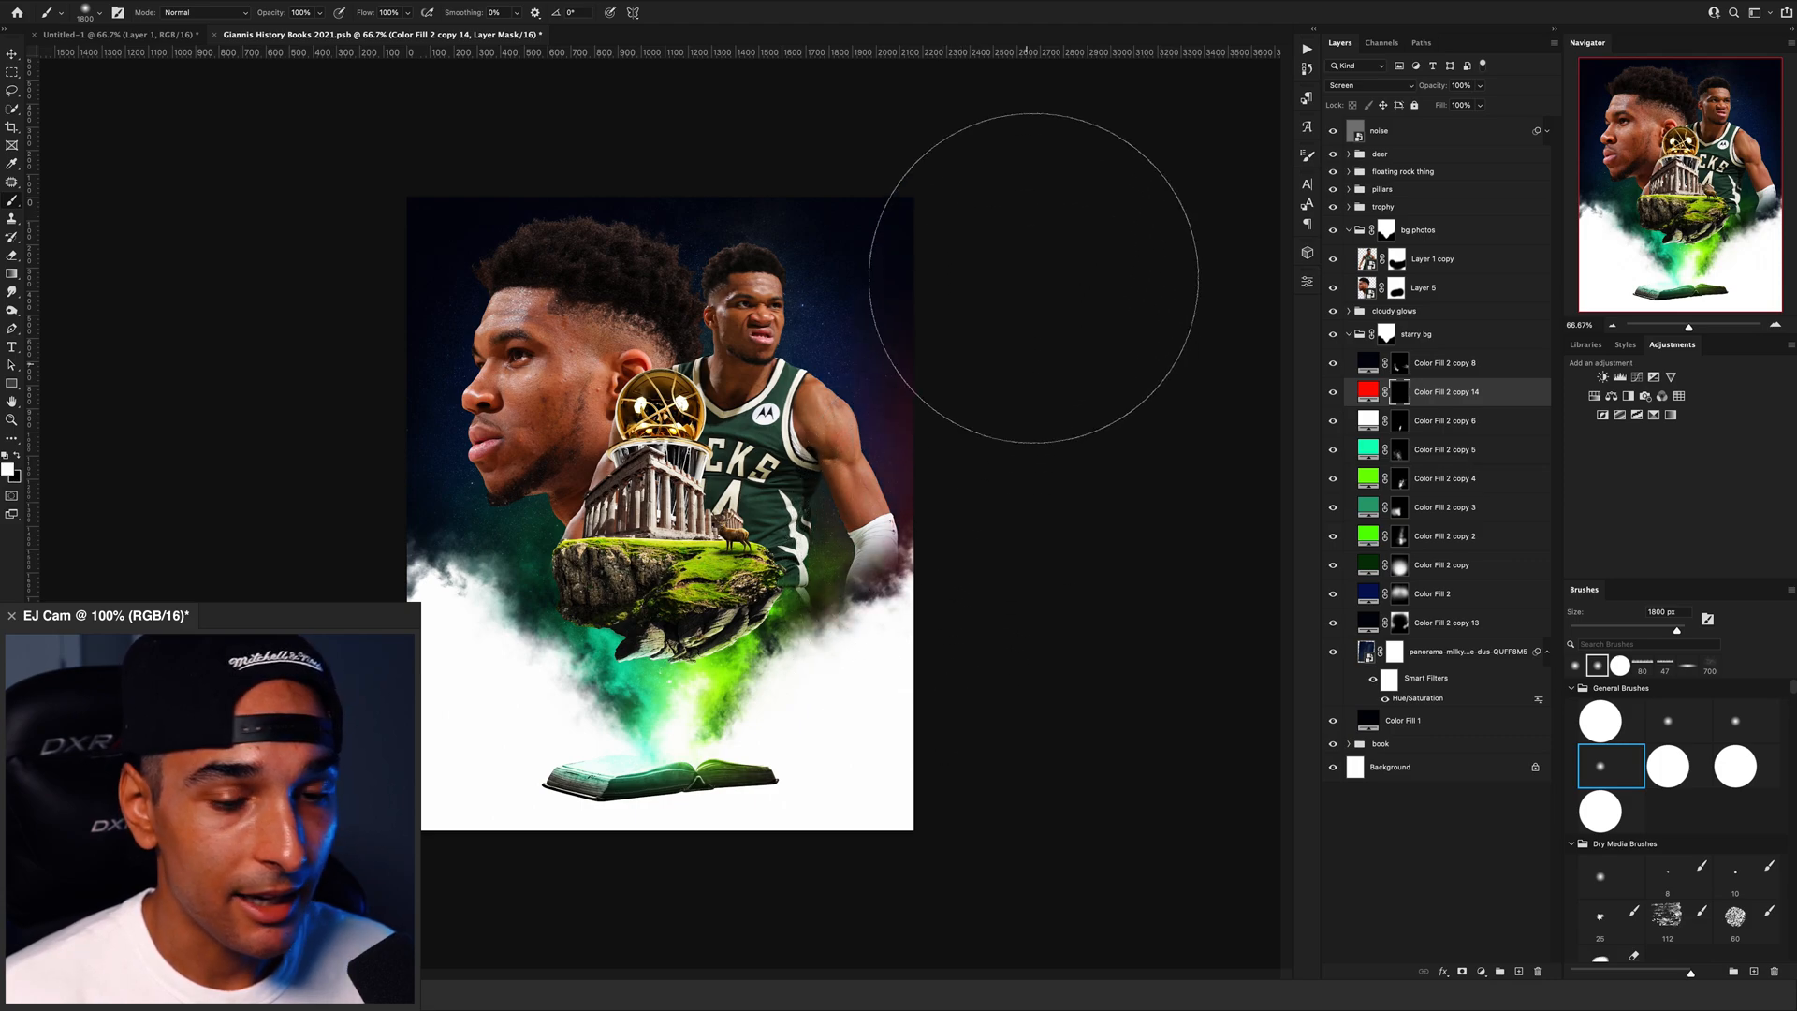
key("super+minus")
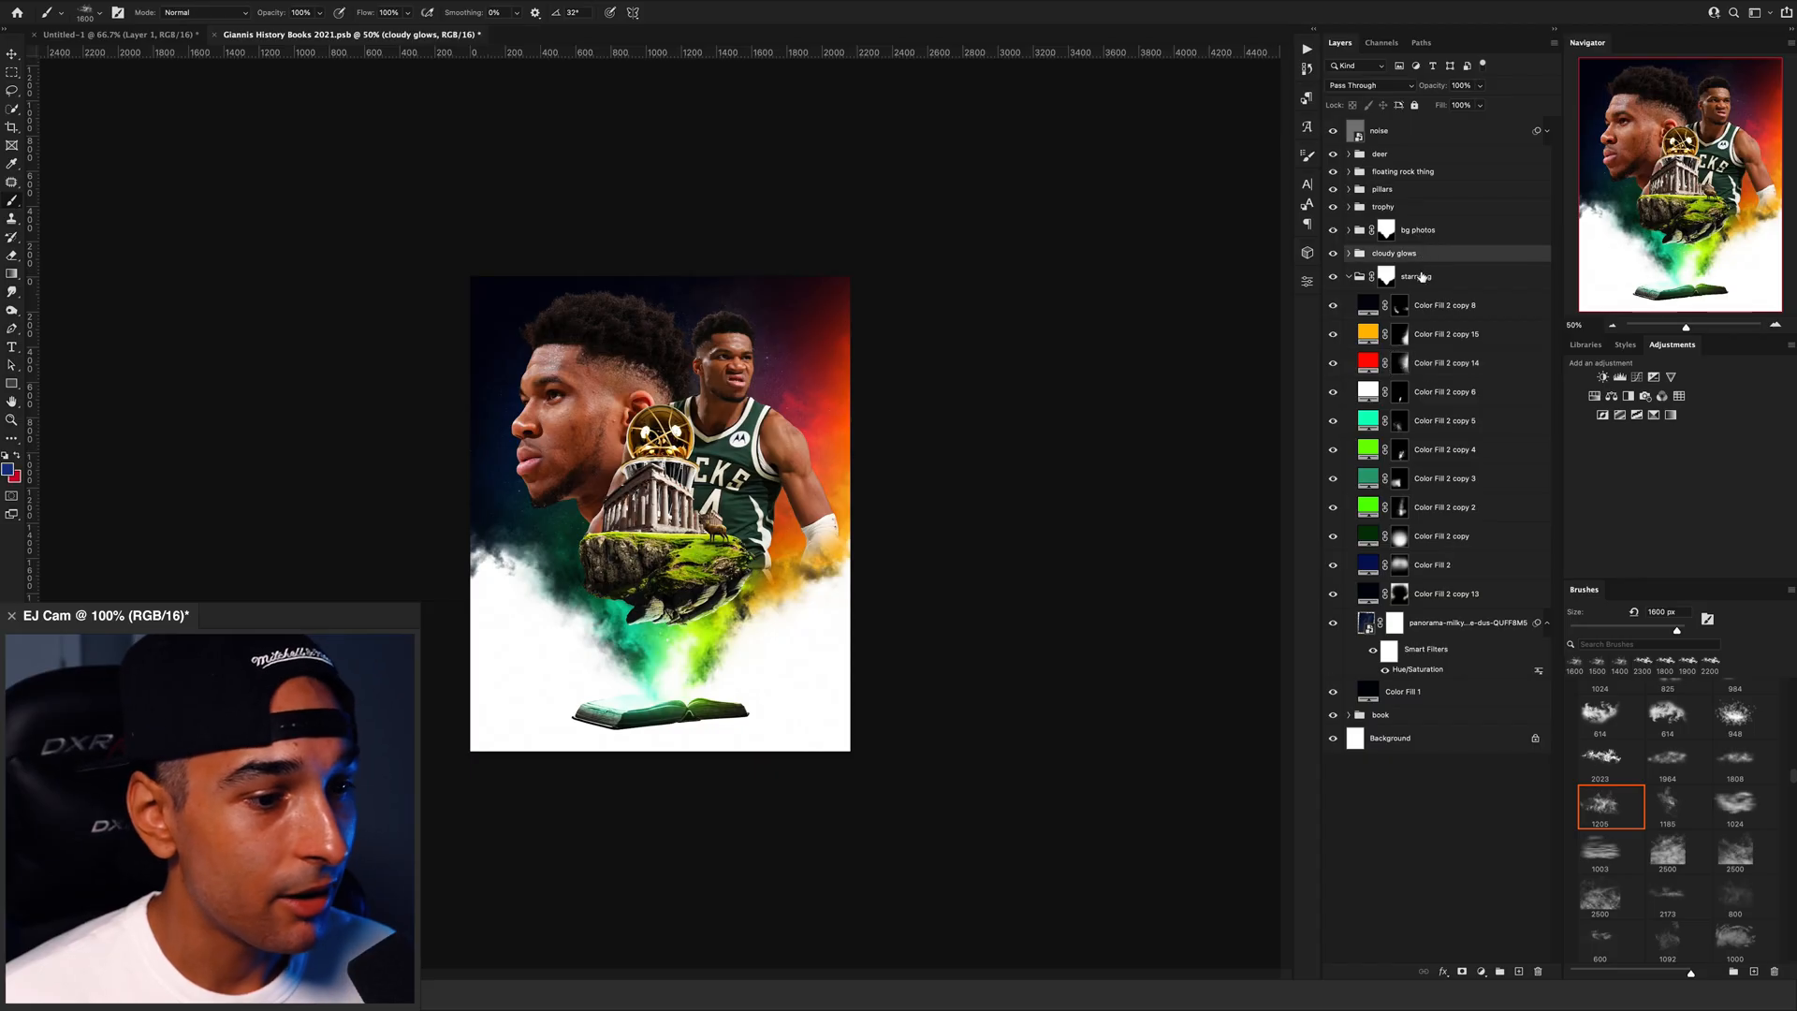
Step: Bring the AdobeStock sun image from the Untitled-1 document into the composite, beside the jersey player and beneath the bg photos group
left_click(180, 36)
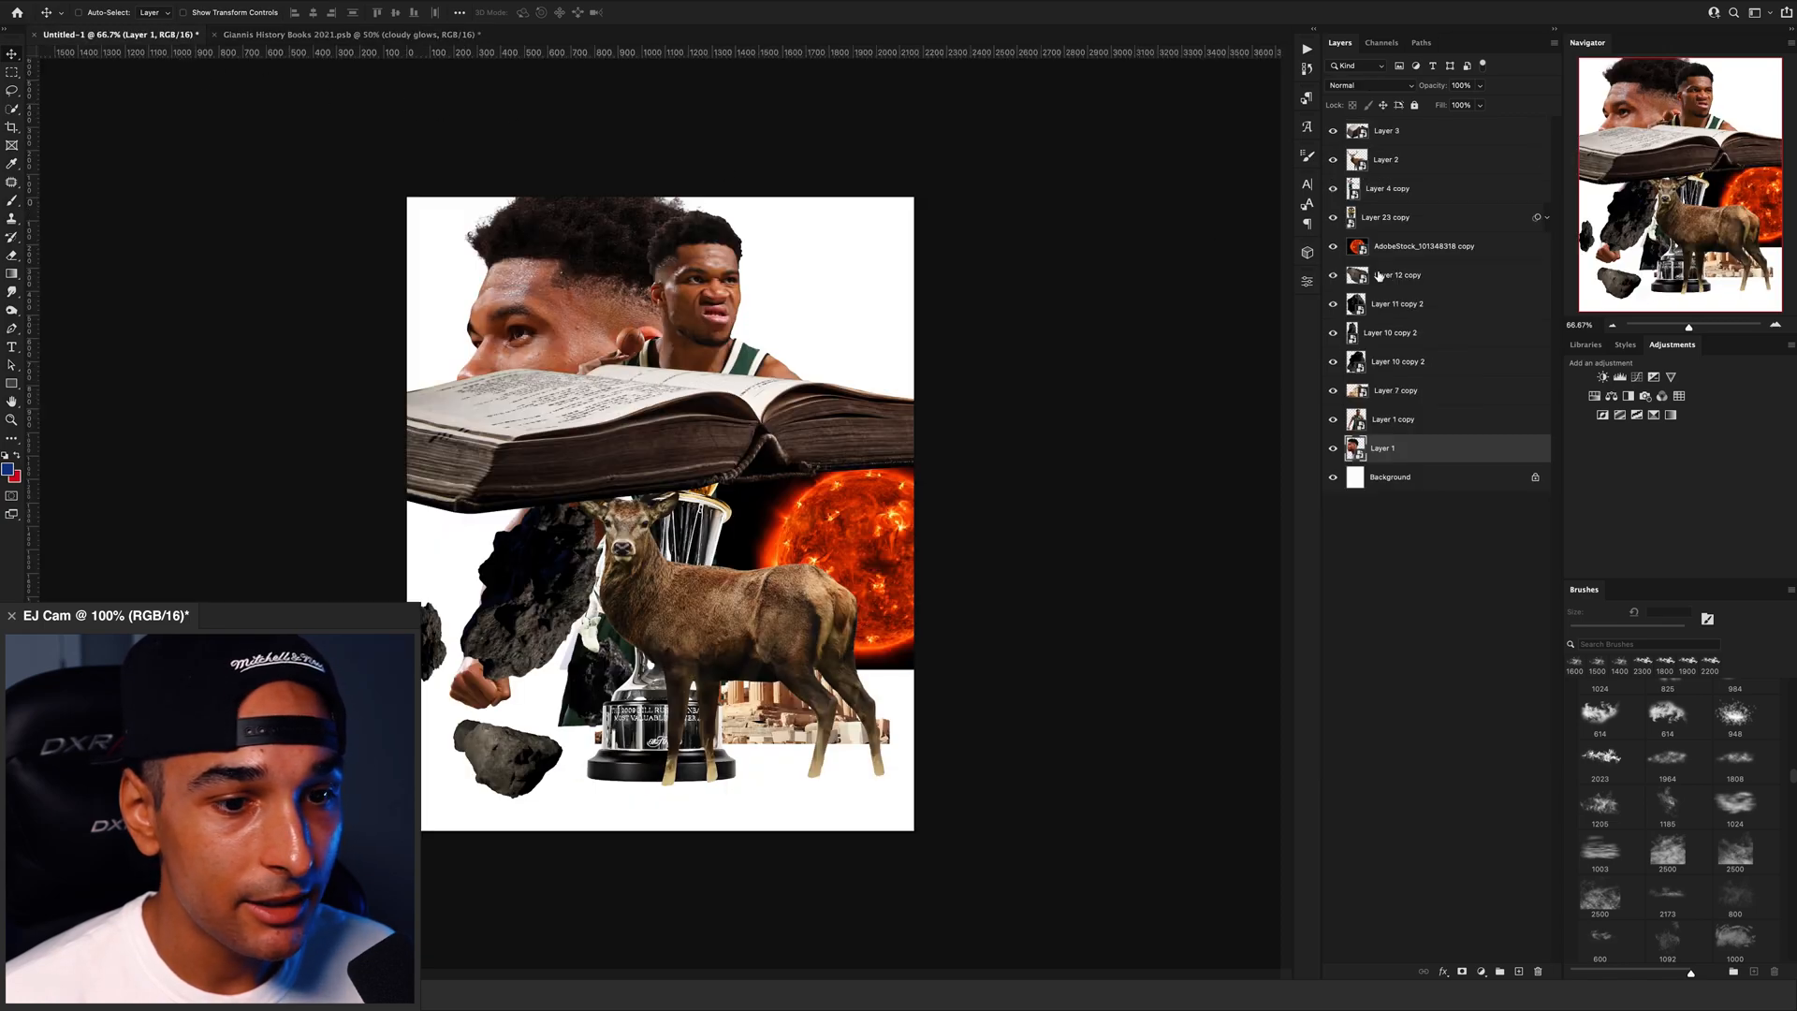
left_click(1422, 246)
left_click_drag(853, 602, 845, 468)
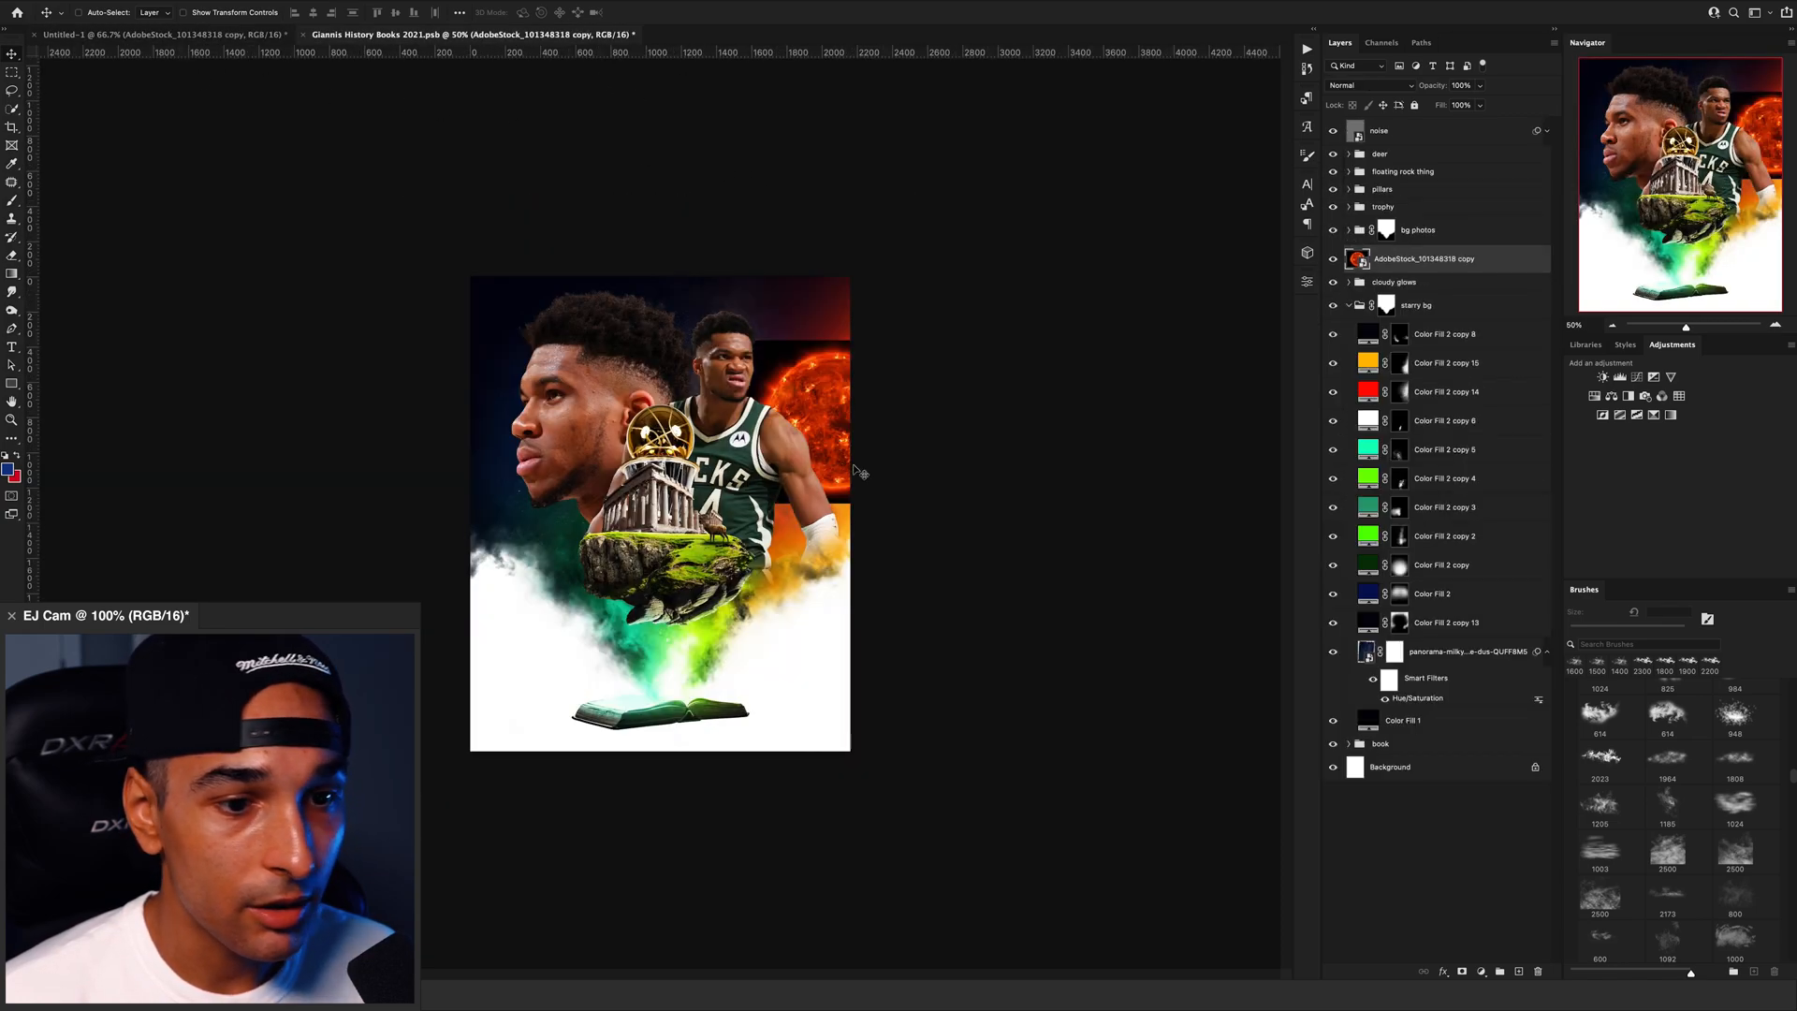
Step: Hide the bg photos group and move the sun image left until the whole sun lies inside the canvas
left_click(1775, 322)
left_click(1775, 323)
left_click(1775, 322)
left_click_drag(1154, 338, 529, 538)
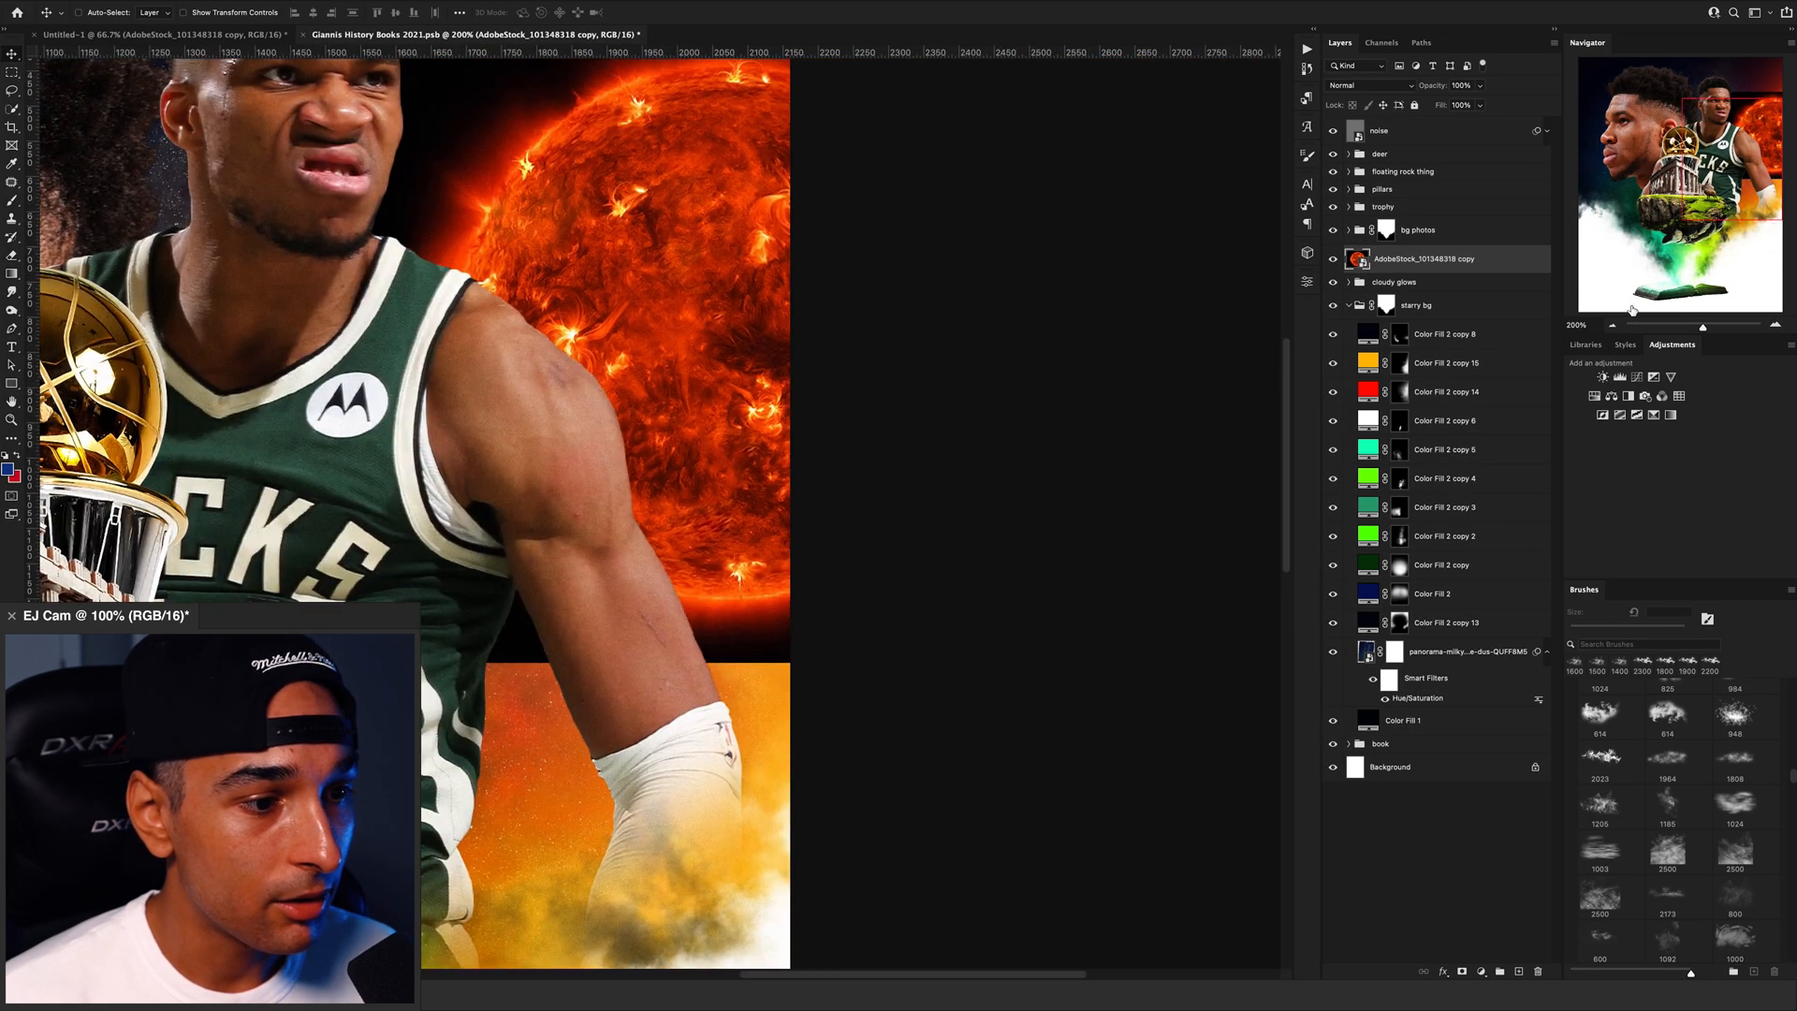
left_click(1615, 328)
left_click(1332, 229)
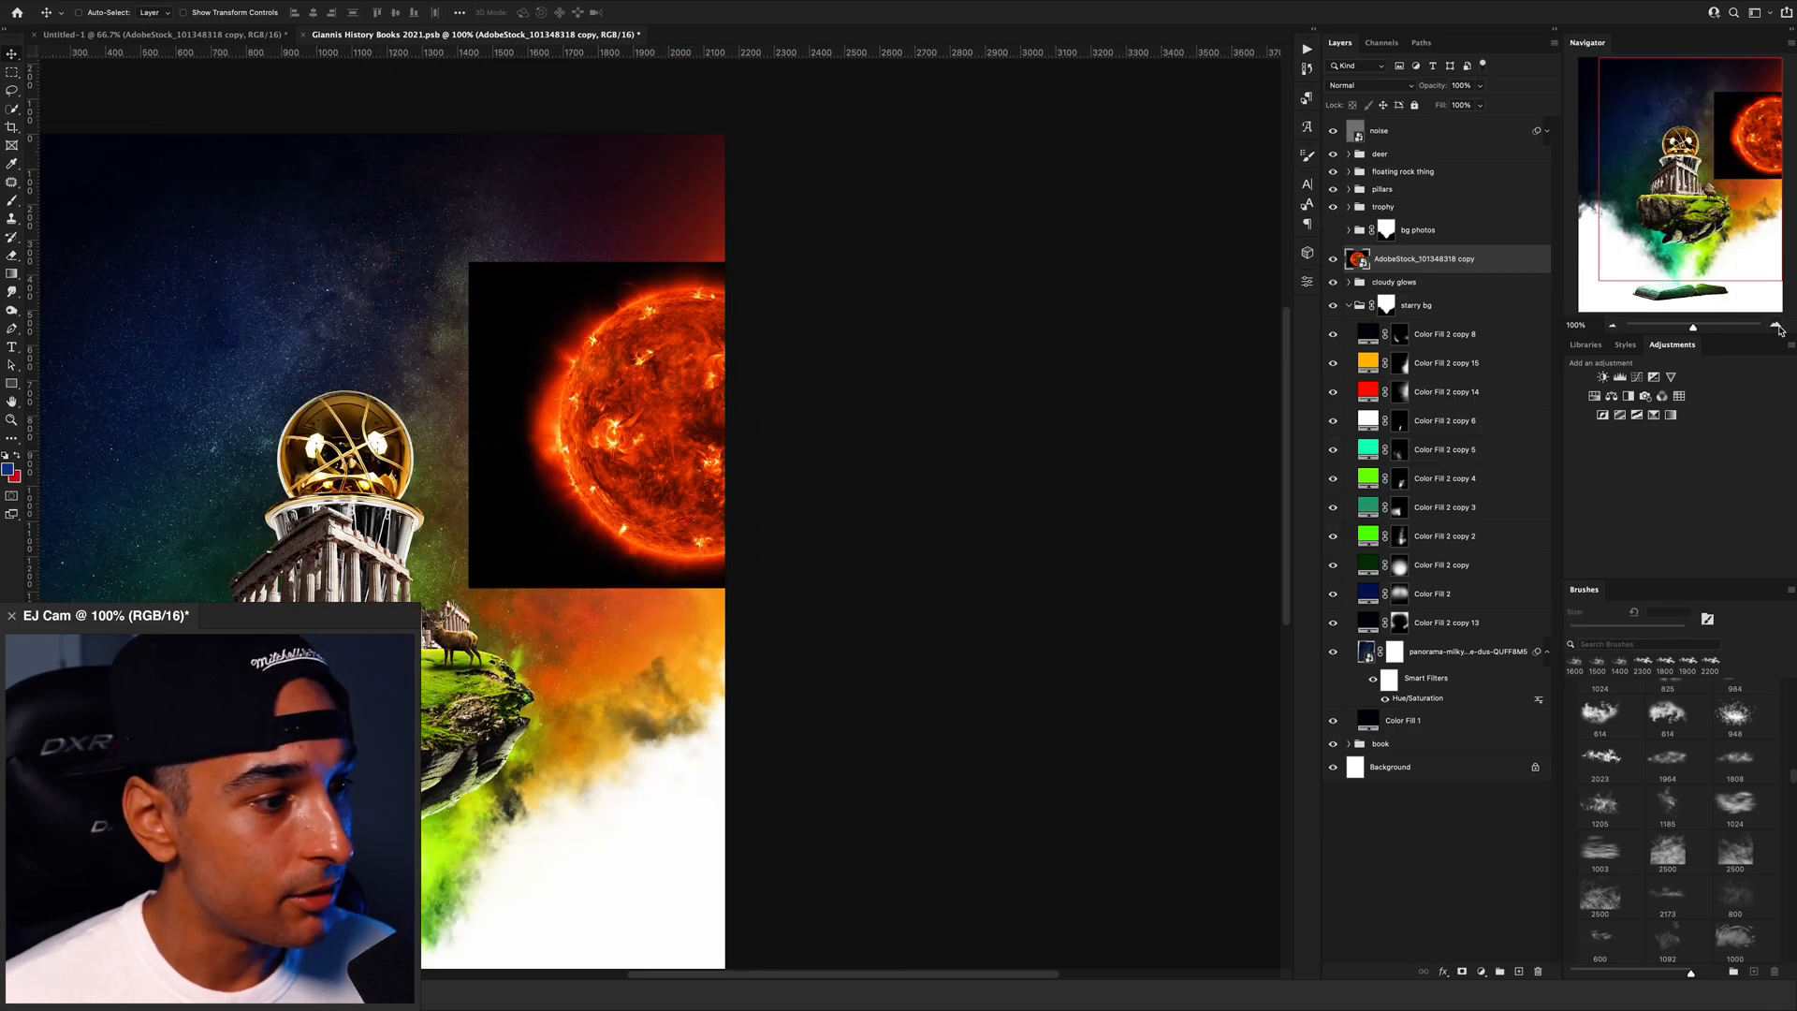
left_click(1778, 328)
left_click_drag(726, 278, 655, 409)
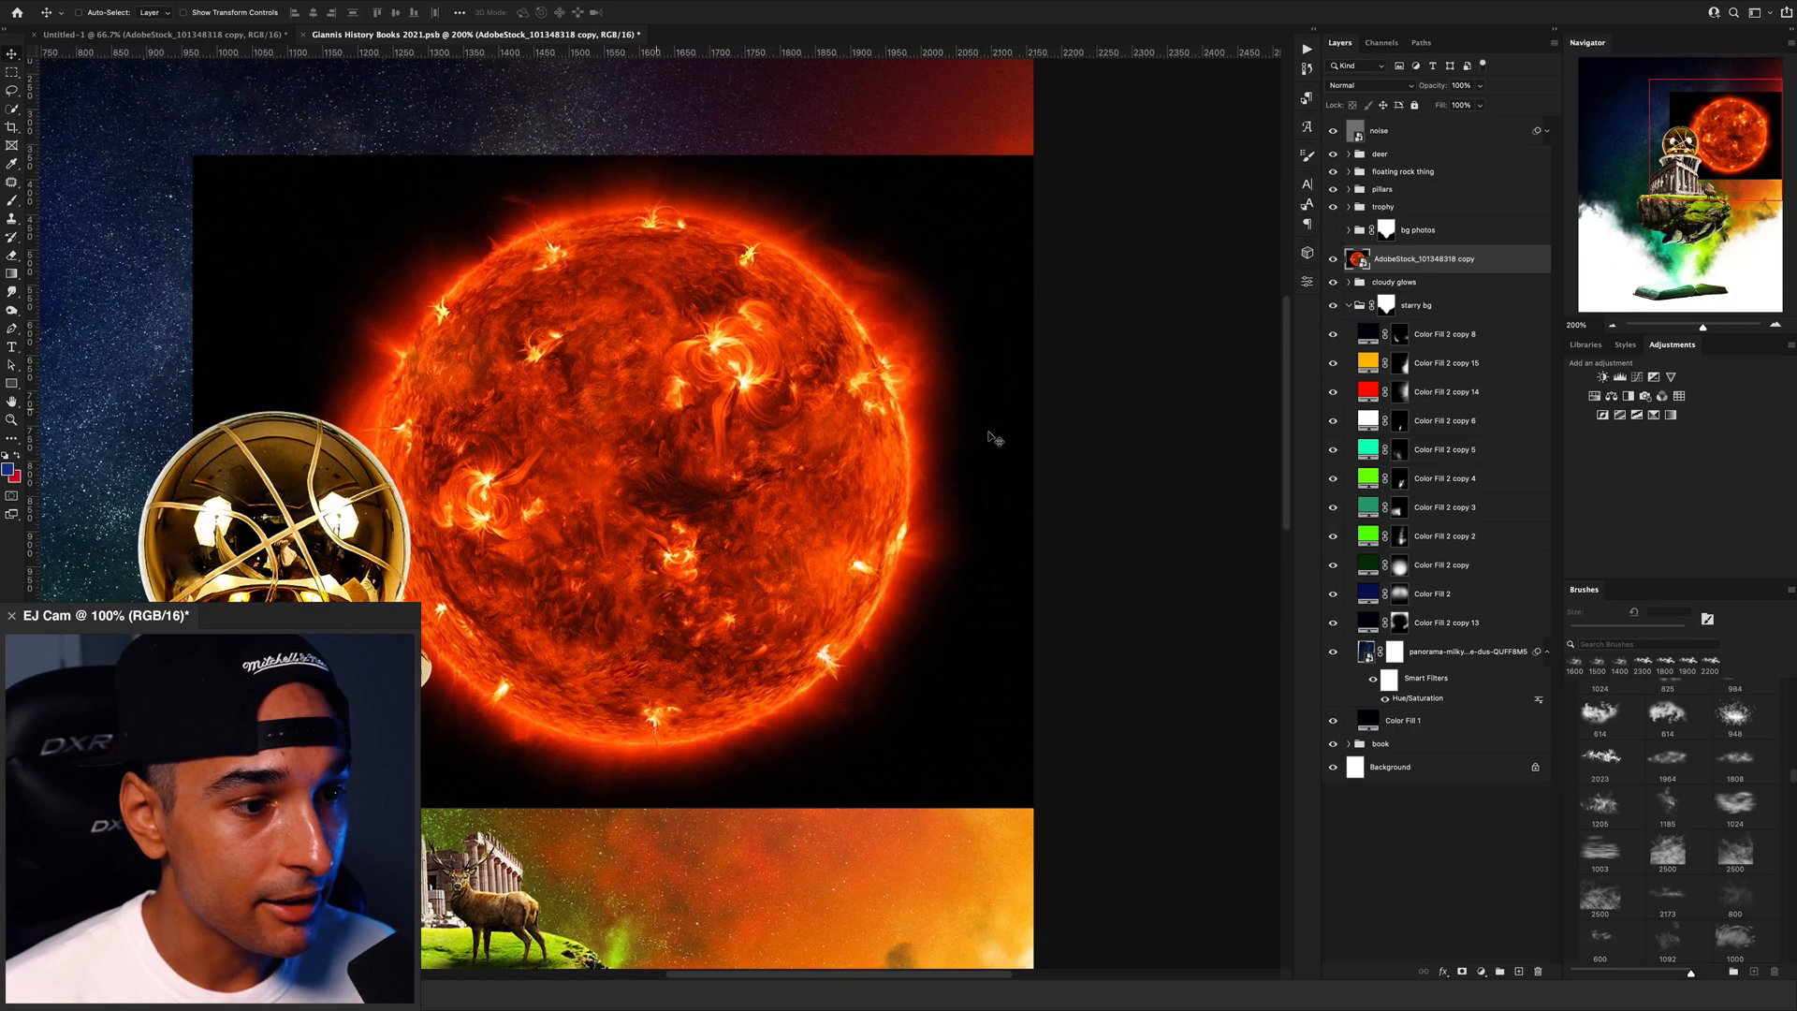
Step: Select the cloudy glows group beneath the sun image and activate the Ellipse tool
key("u")
left_click(1389, 283)
right_click(13, 384)
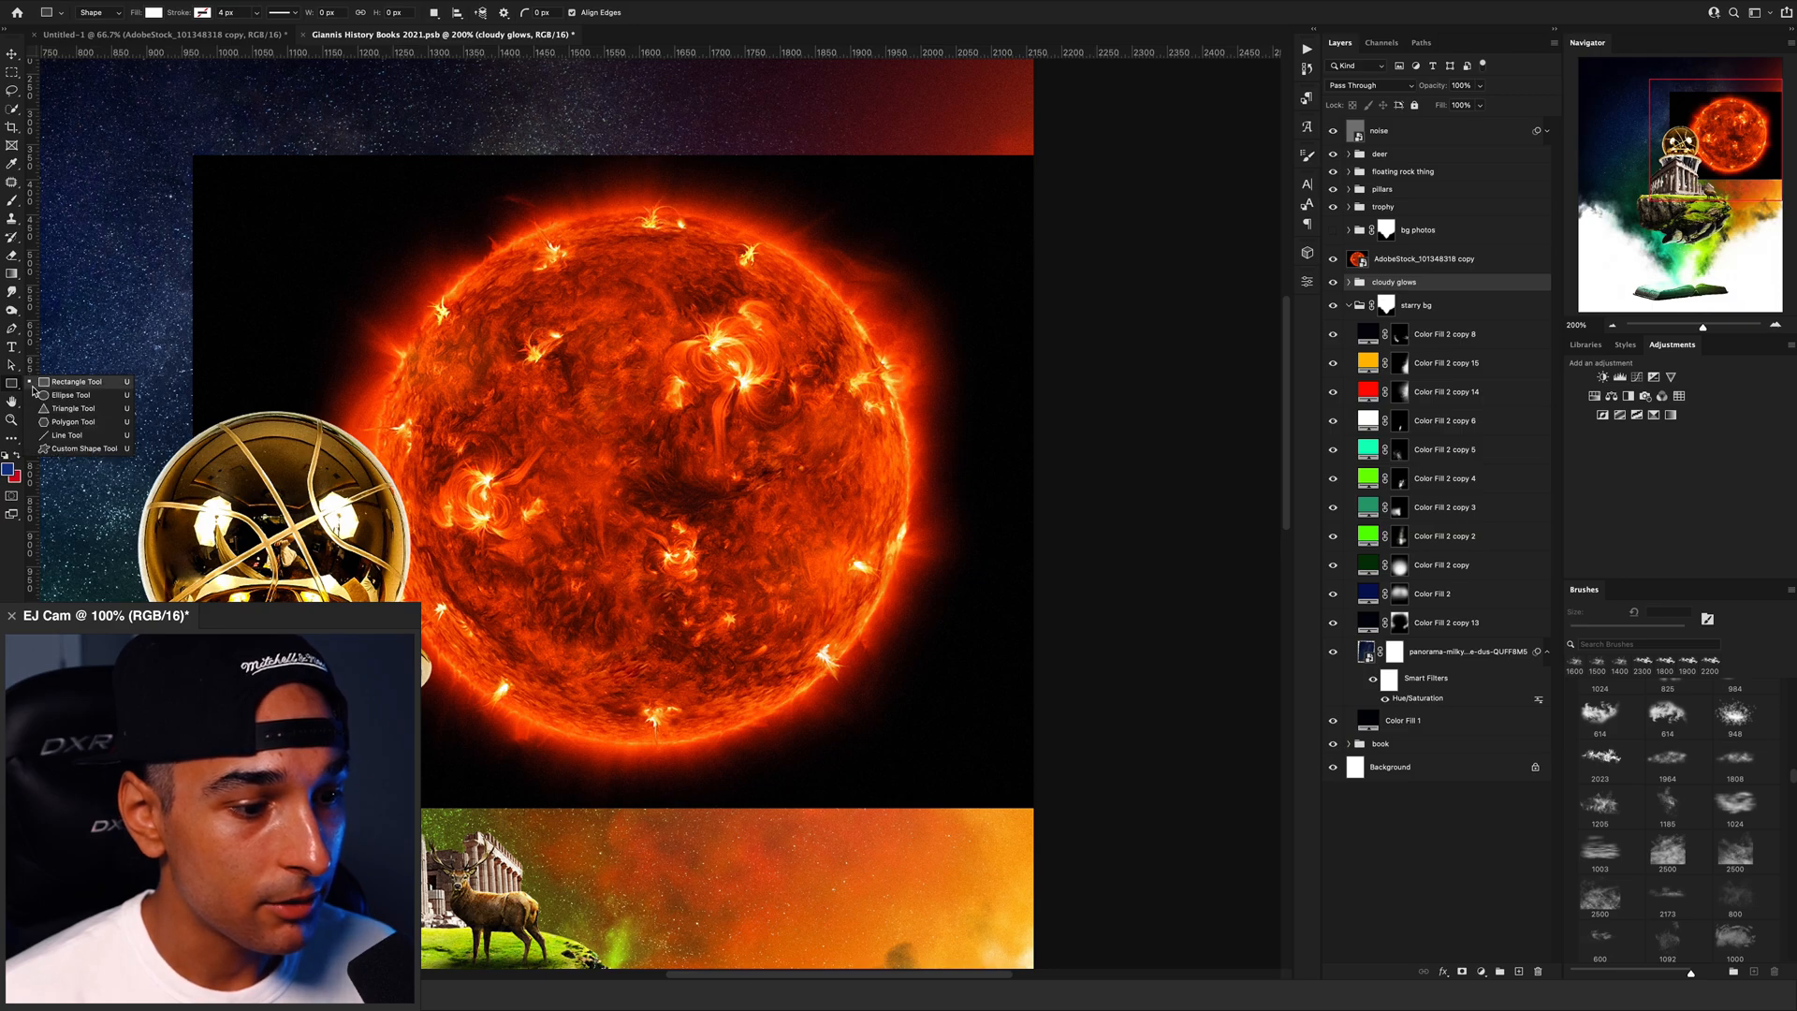
left_click(64, 395)
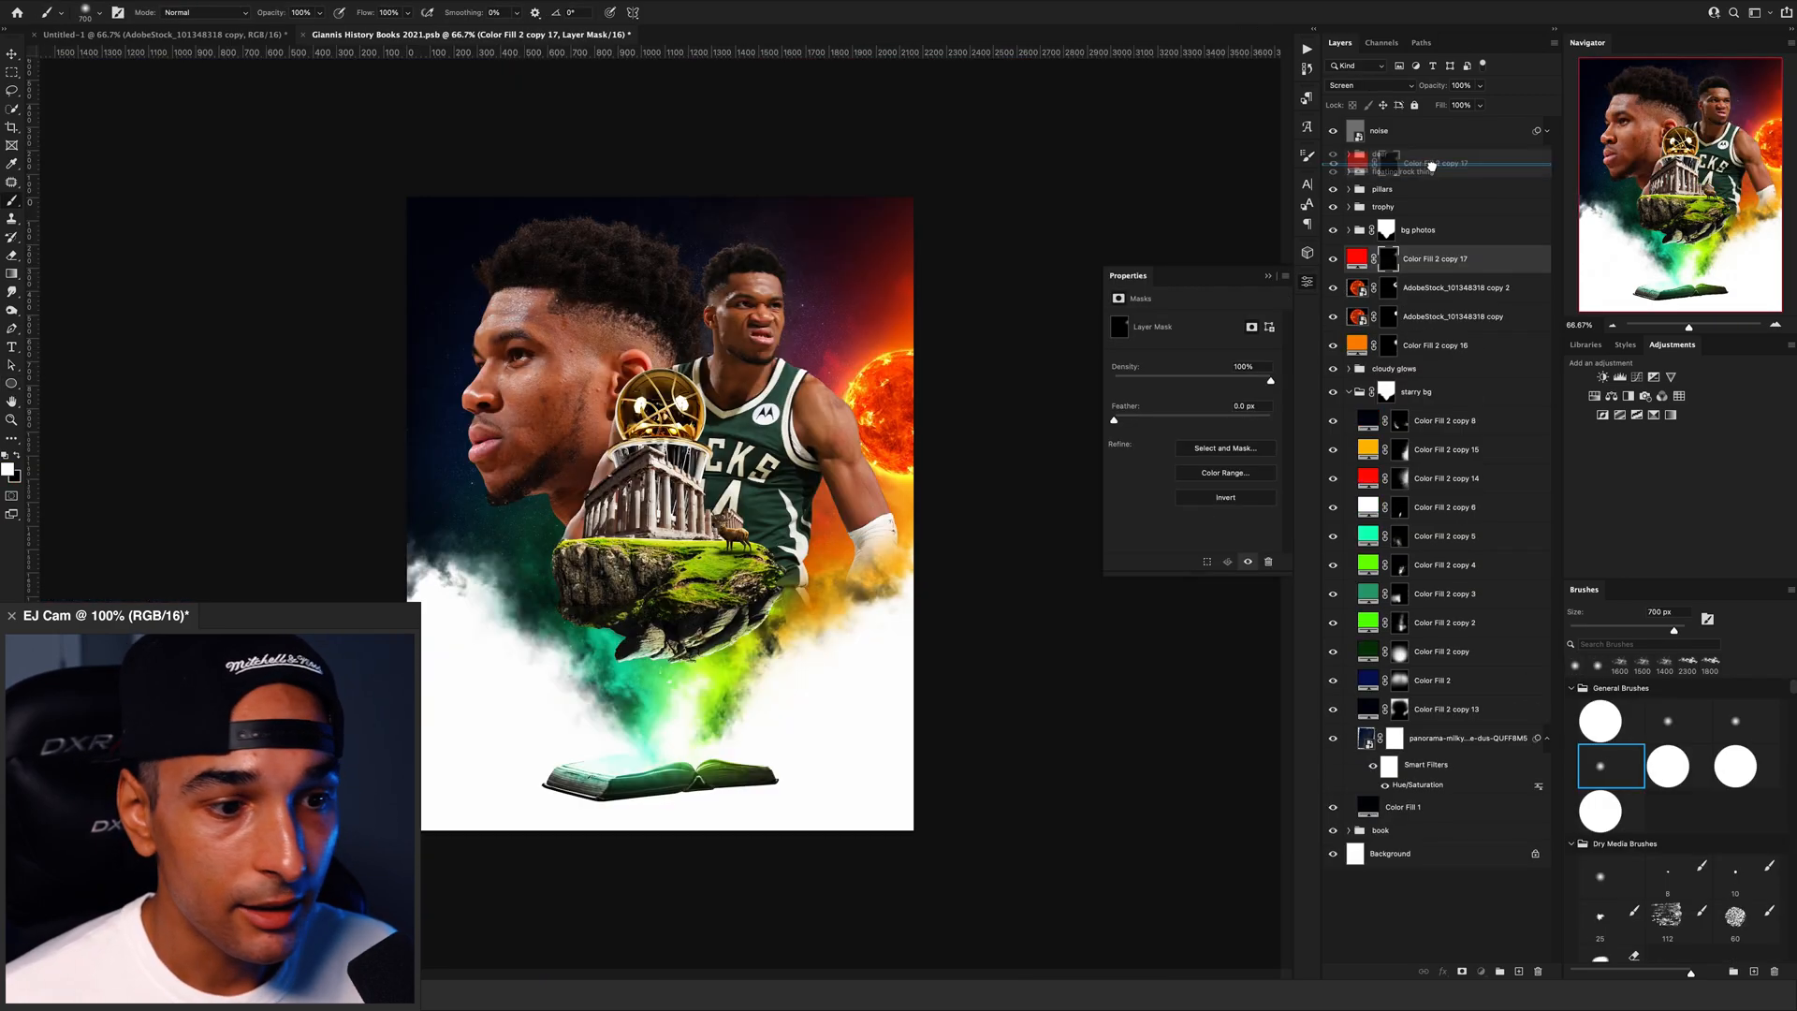
Step: Move the red Color Fill 2 copy 17 layer above the deer group, then target its mask with a larger soft brush
key("ctrl+j")
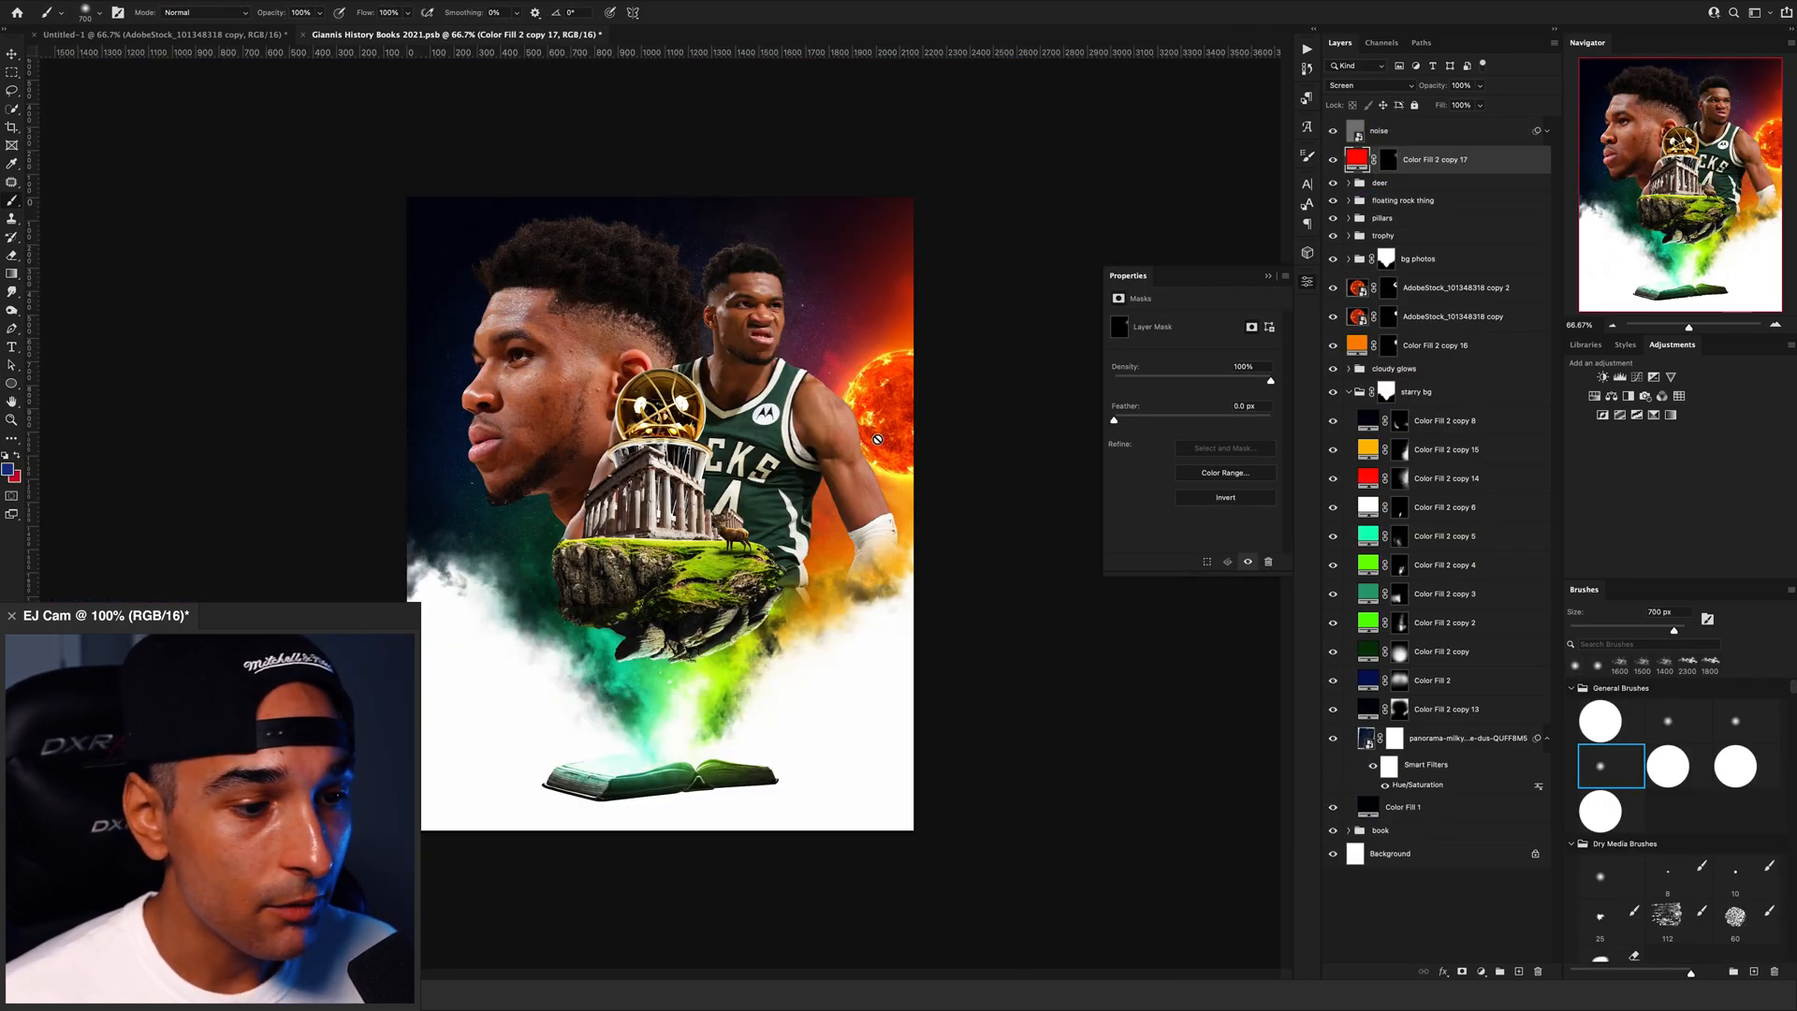
left_click(1388, 161)
key("bracketright")
key("bracketright")
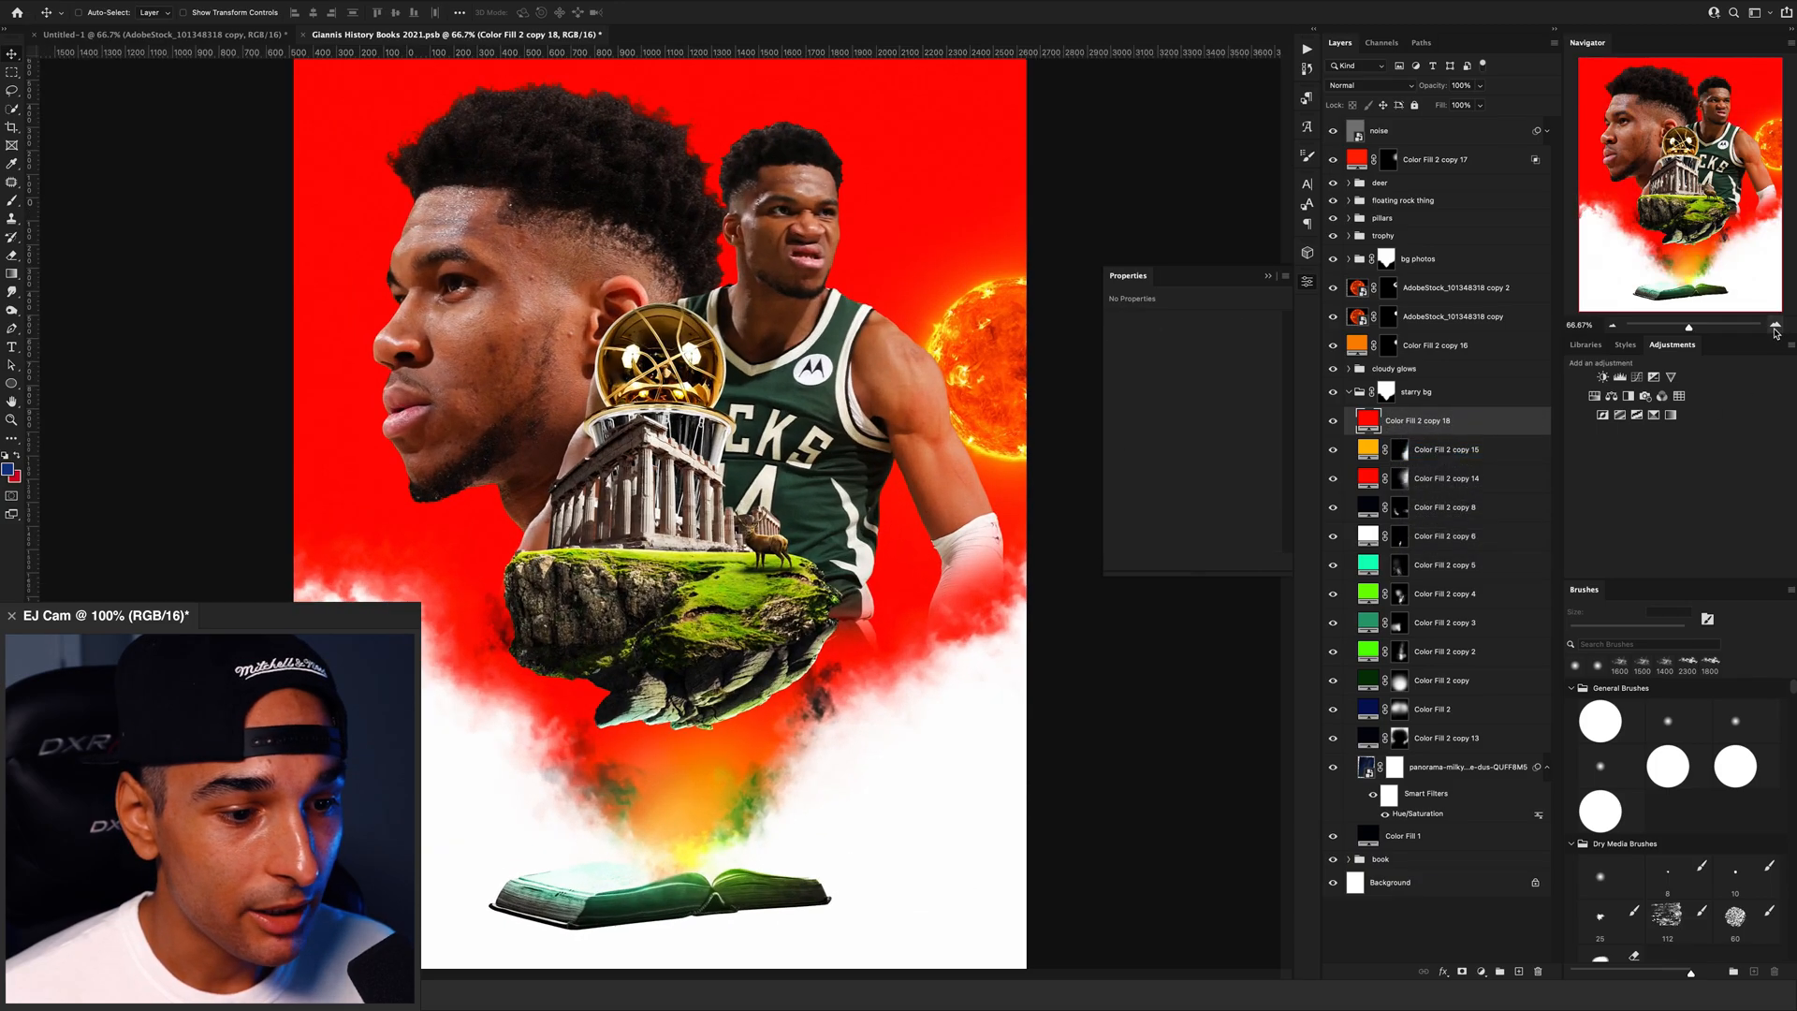
Step: Add a black mask to Color Fill 2 copy 18 and paint smoke into it near the sun side with a large cloud brush
left_click(1775, 328)
left_click_drag(1695, 207, 1738, 229)
left_click(1621, 665)
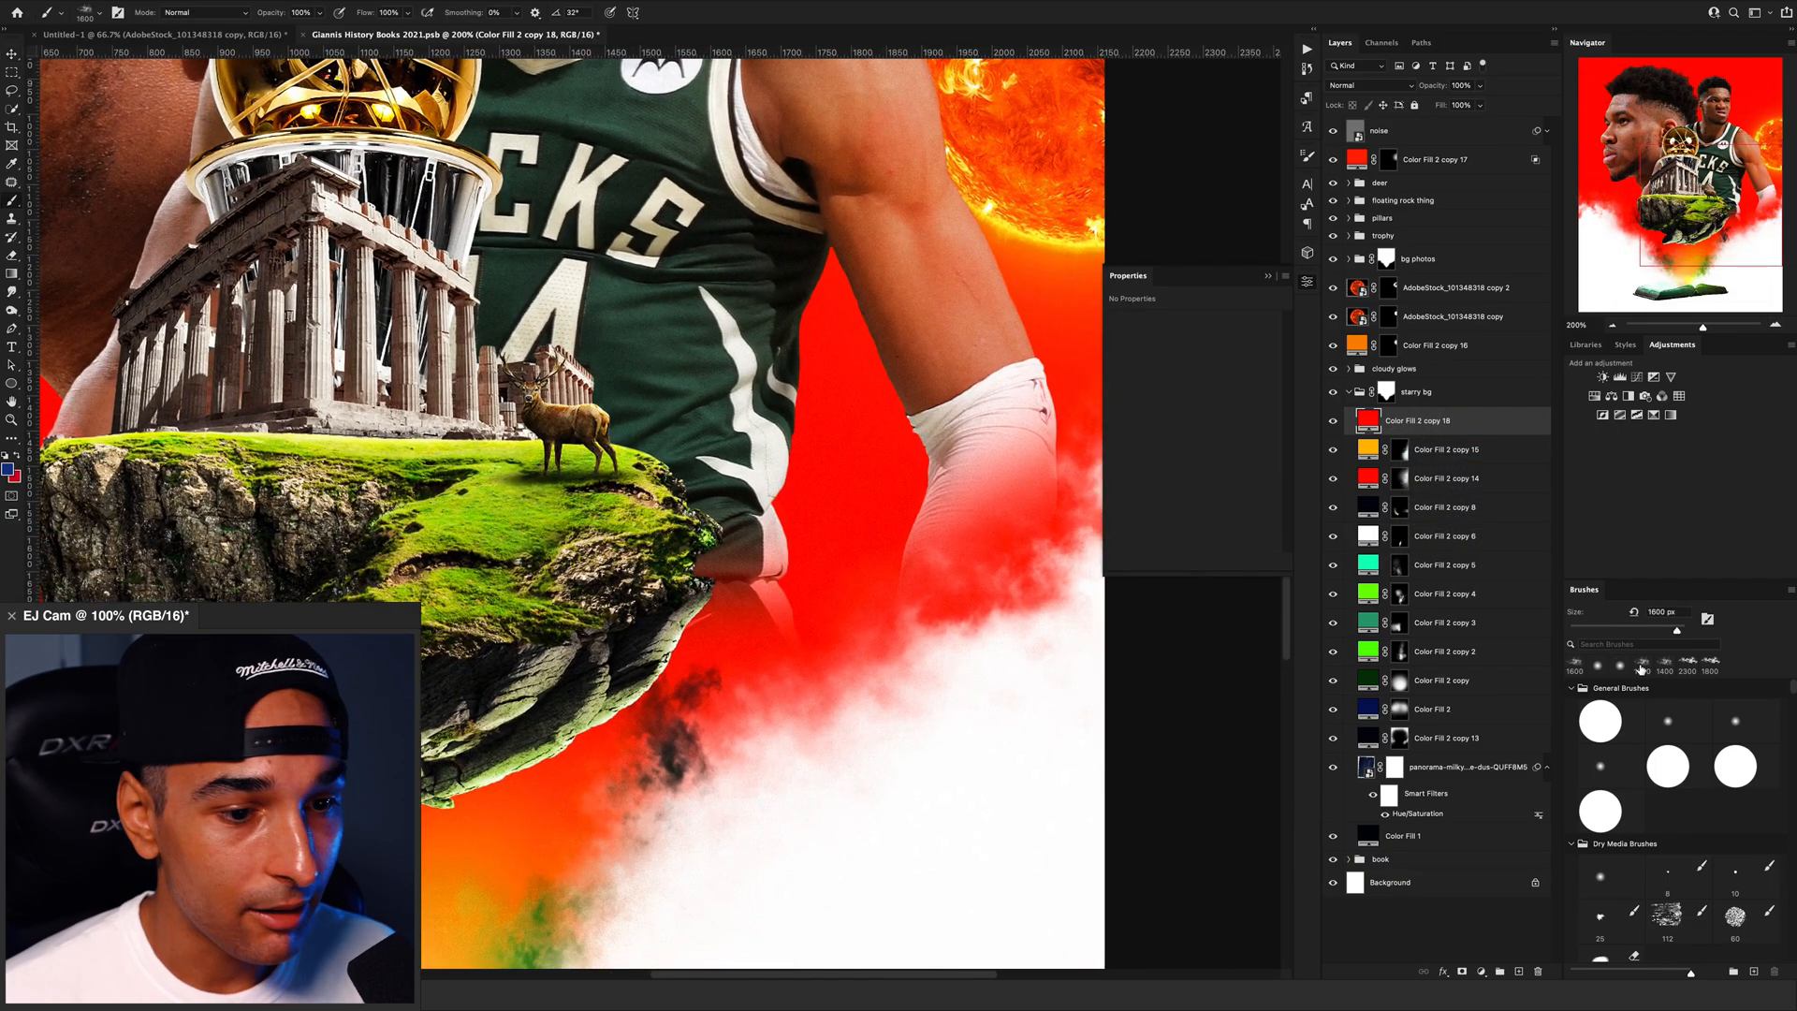
left_click(1461, 972, "alt")
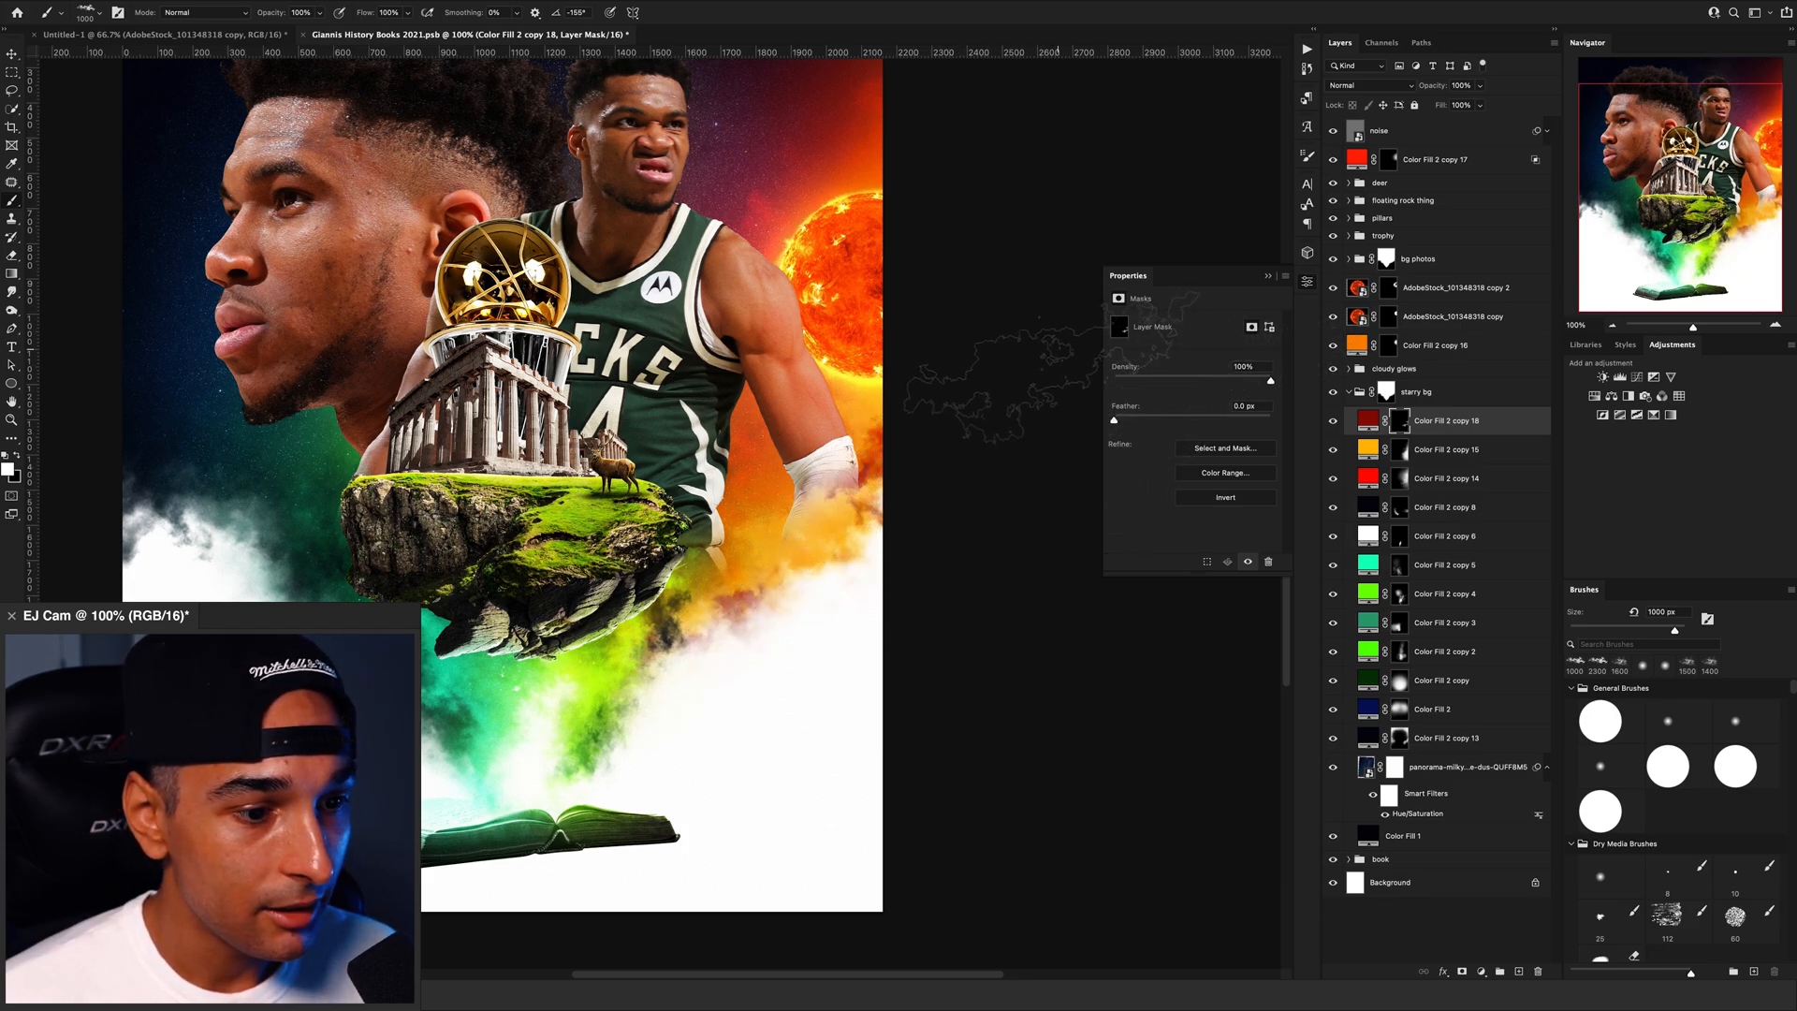
key("bracketright")
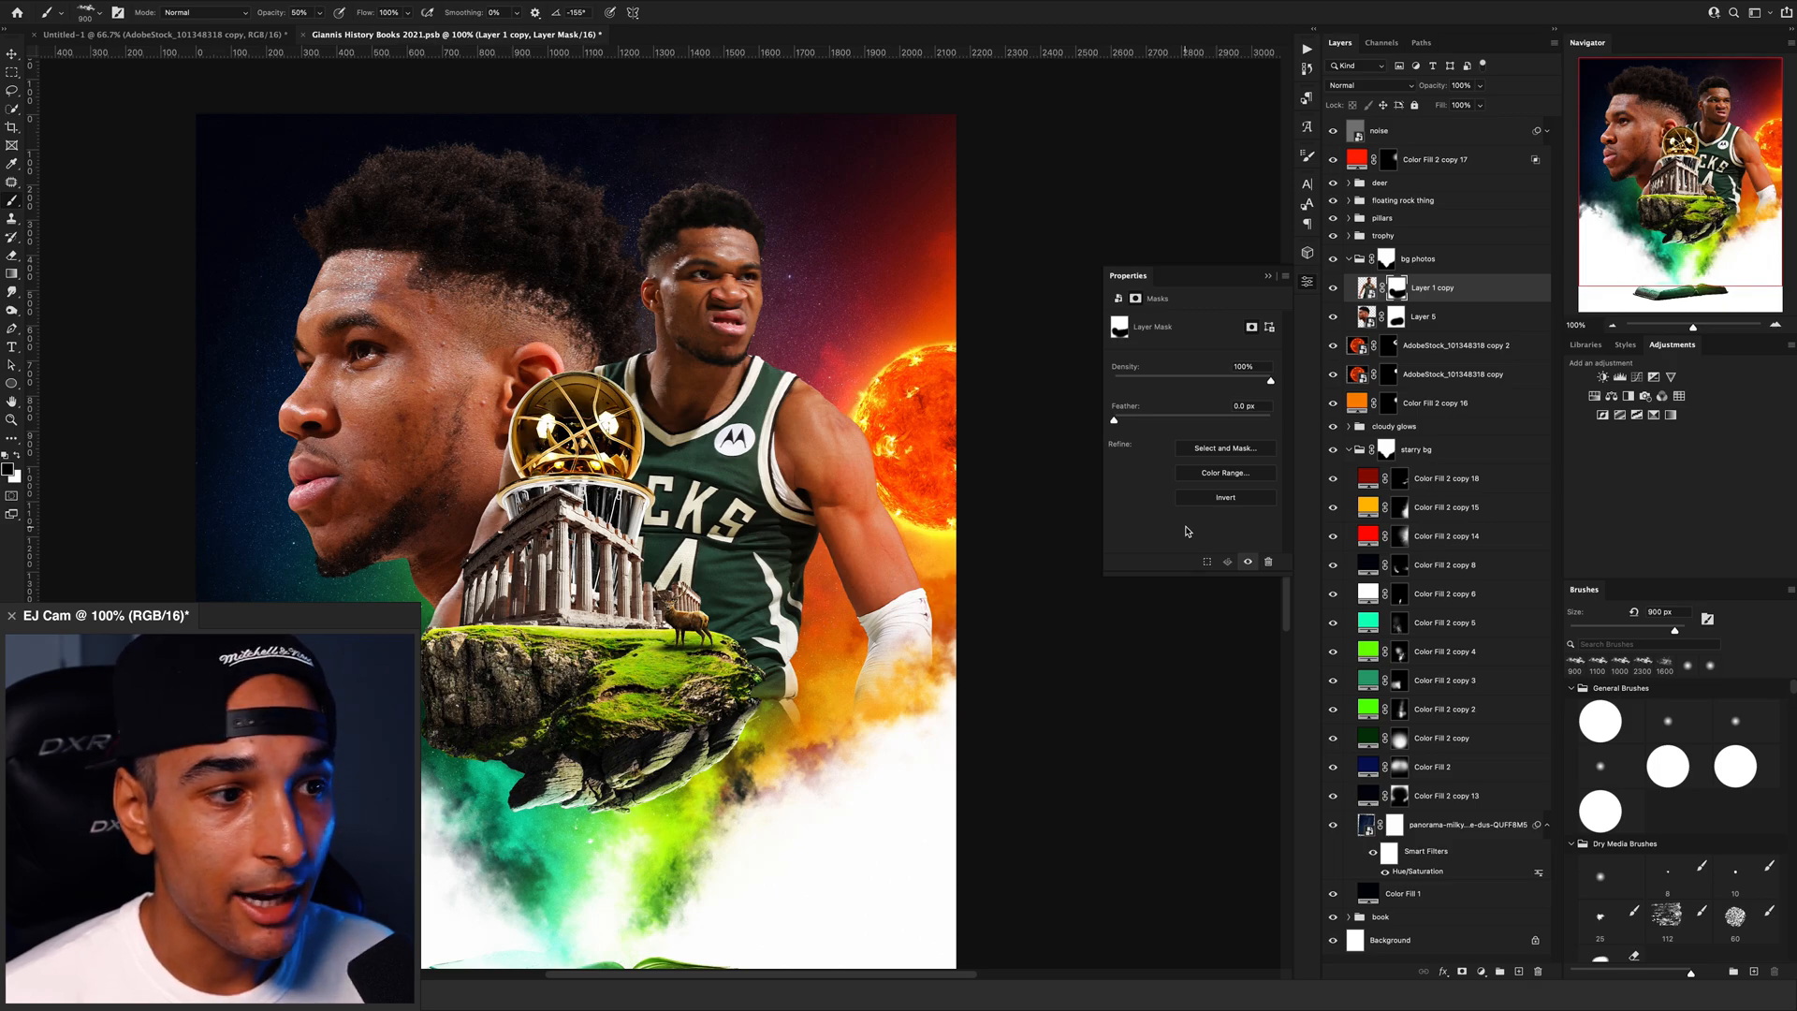
Step: Run the Camera Raw Filter 30/40 action on the jersey player's Layer 1 copy
left_click(1365, 289)
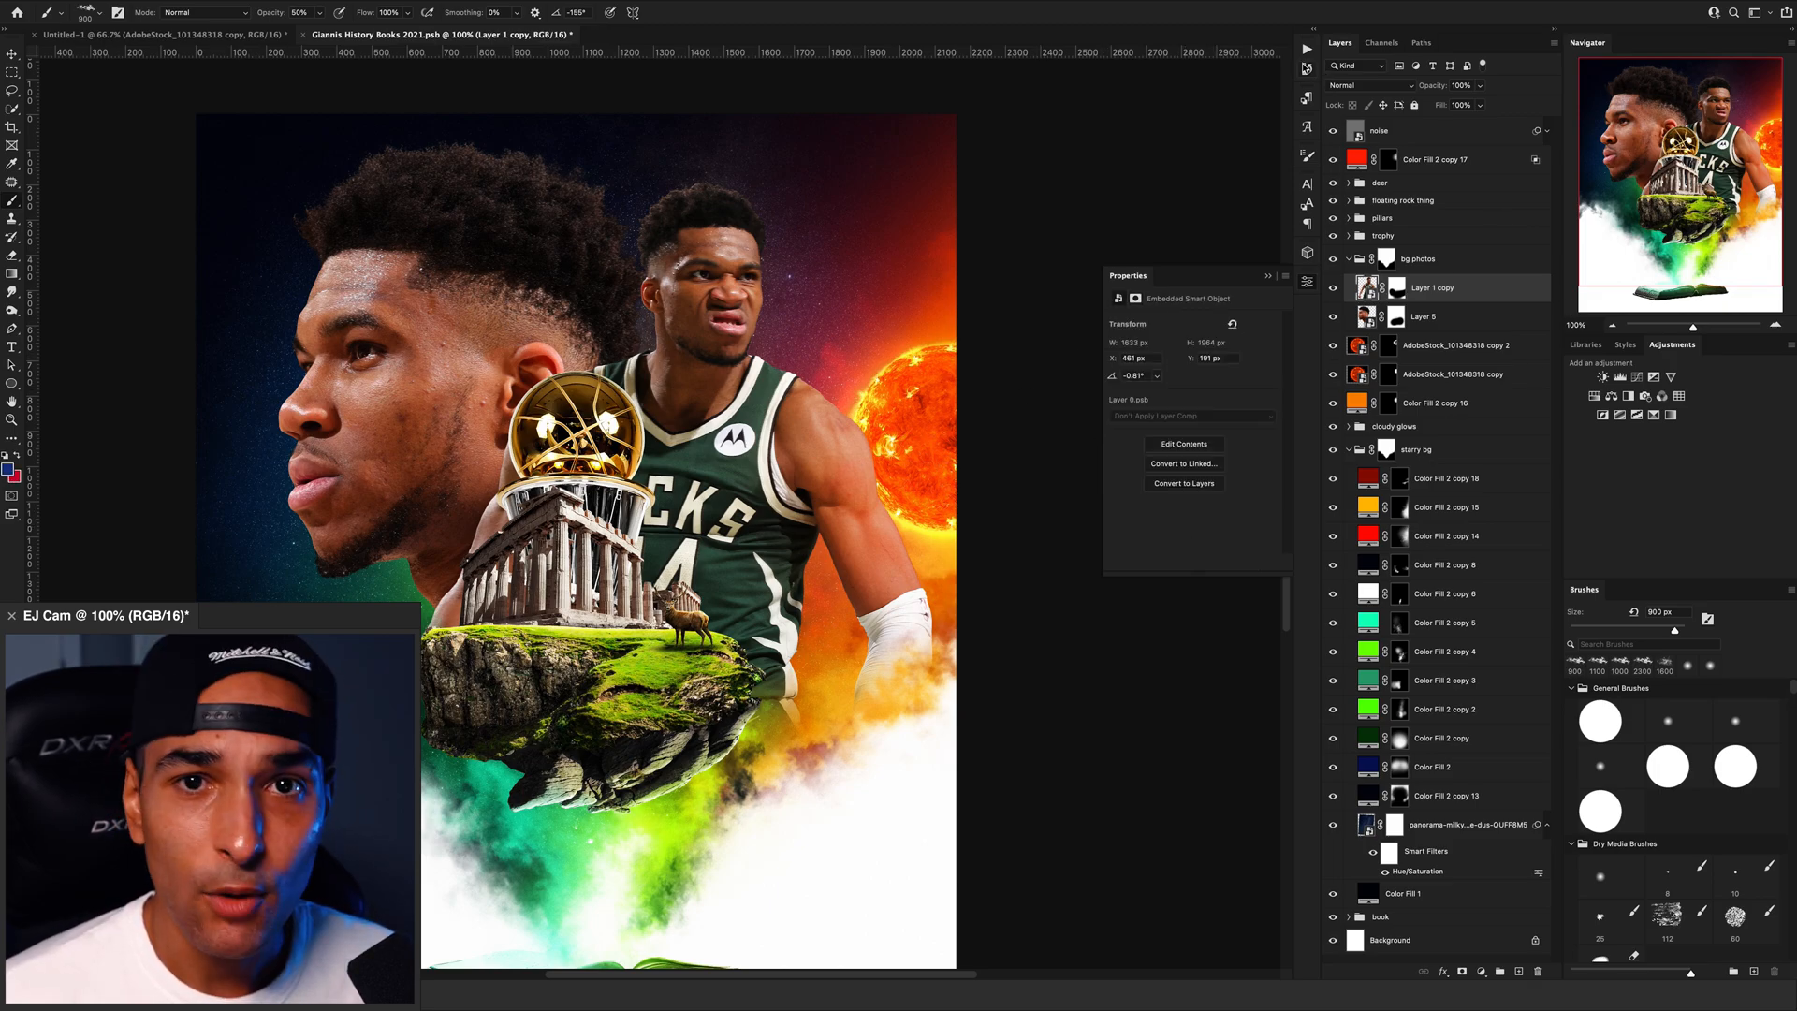
left_click(1306, 65)
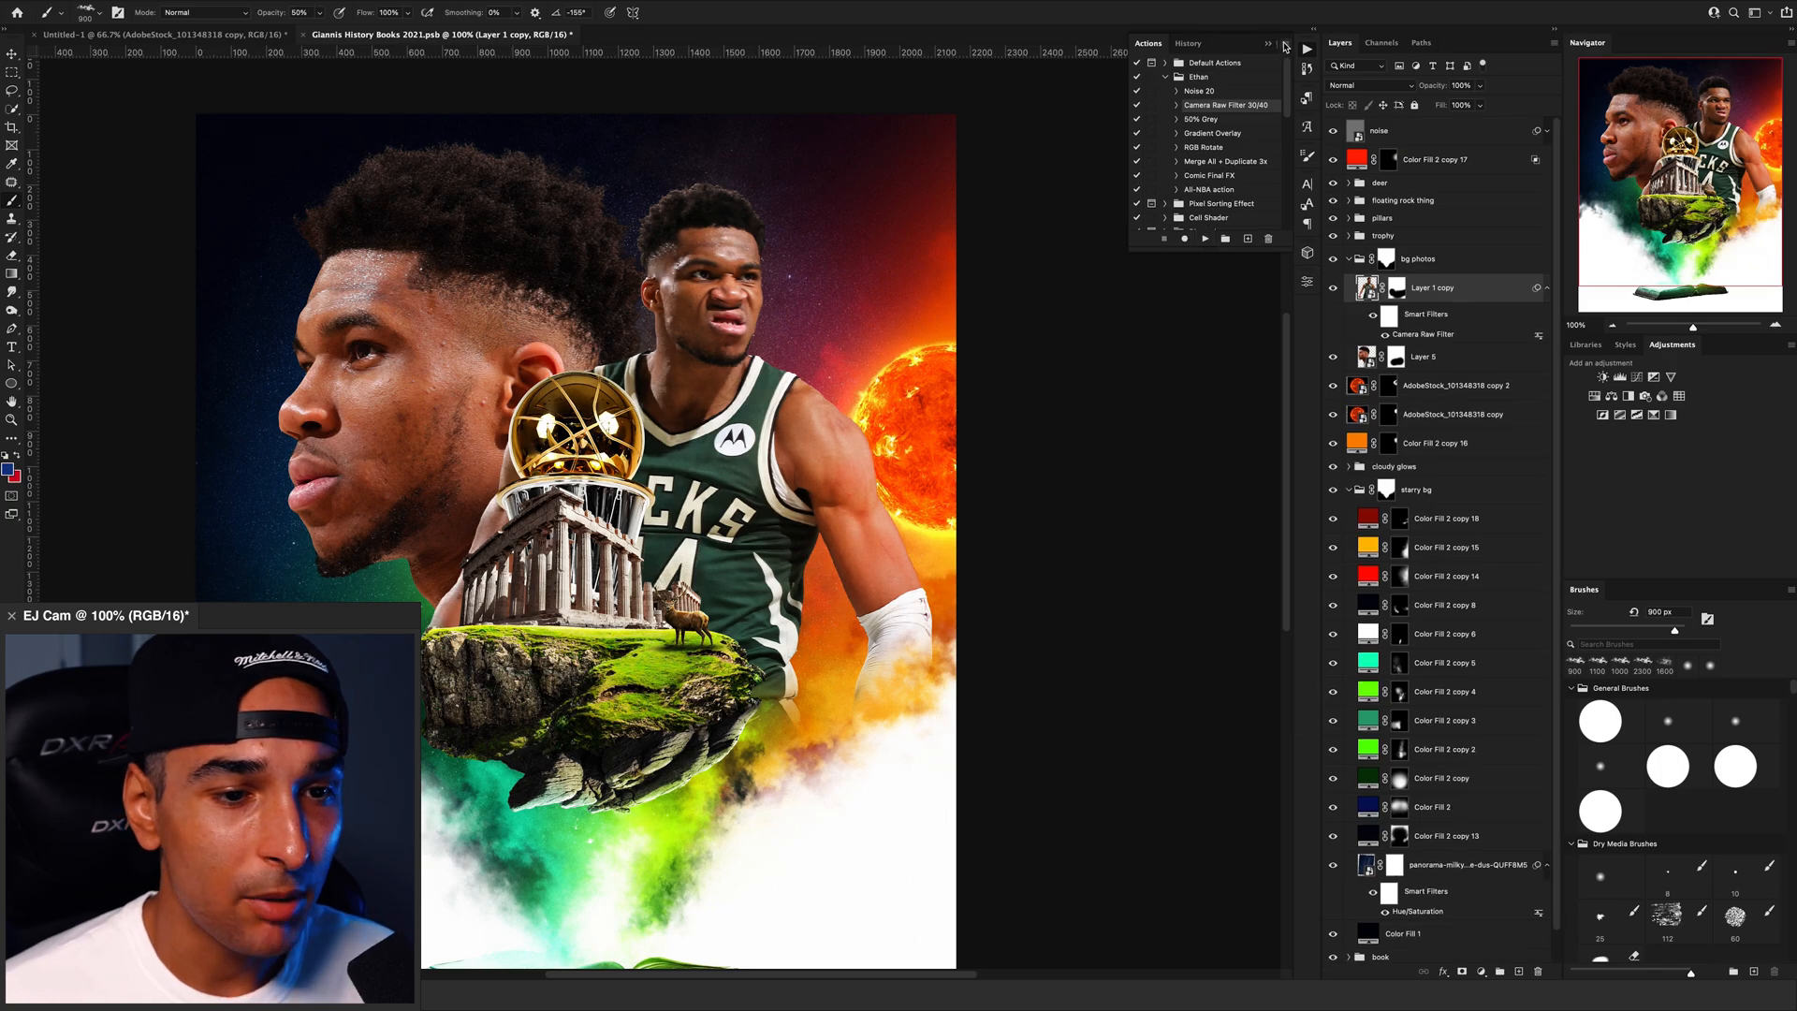
left_click(1308, 70)
Step: Edit the jersey player's Camera Raw filter with Dehaze +30 and the Oranges hue at about -12, and apply it
double_click(1416, 333)
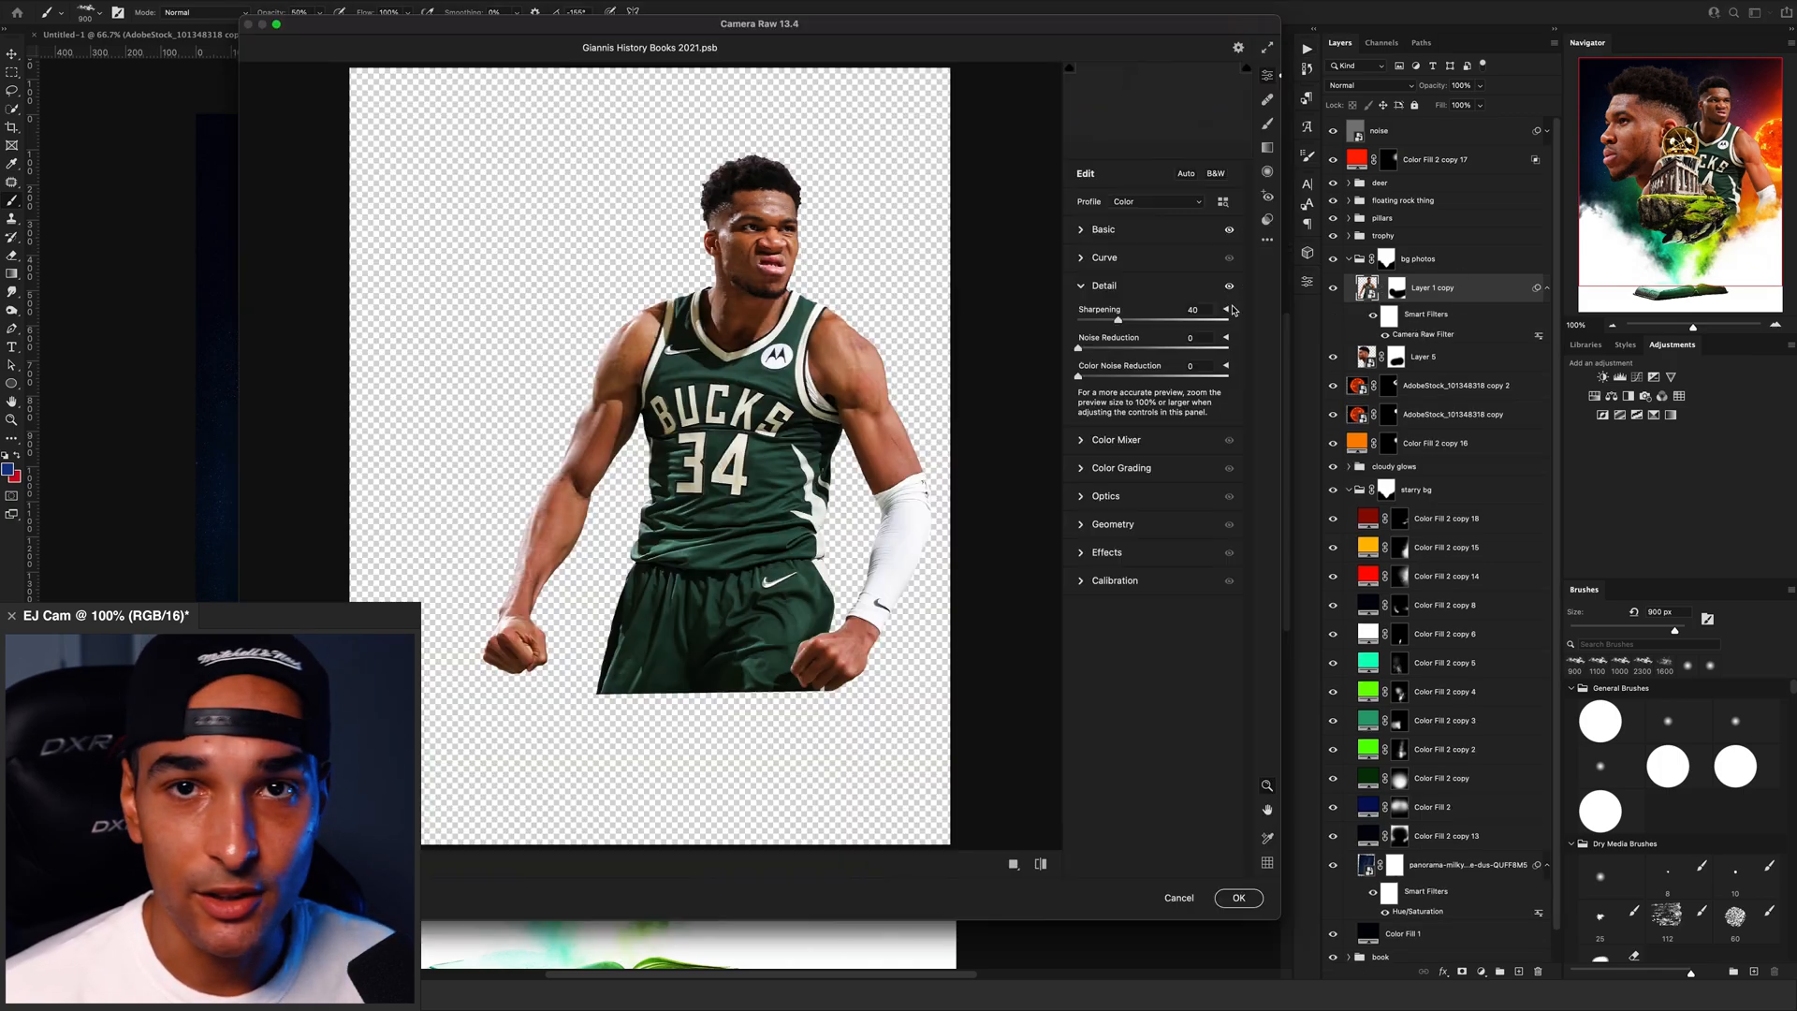
left_click_drag(1158, 536, 1179, 538)
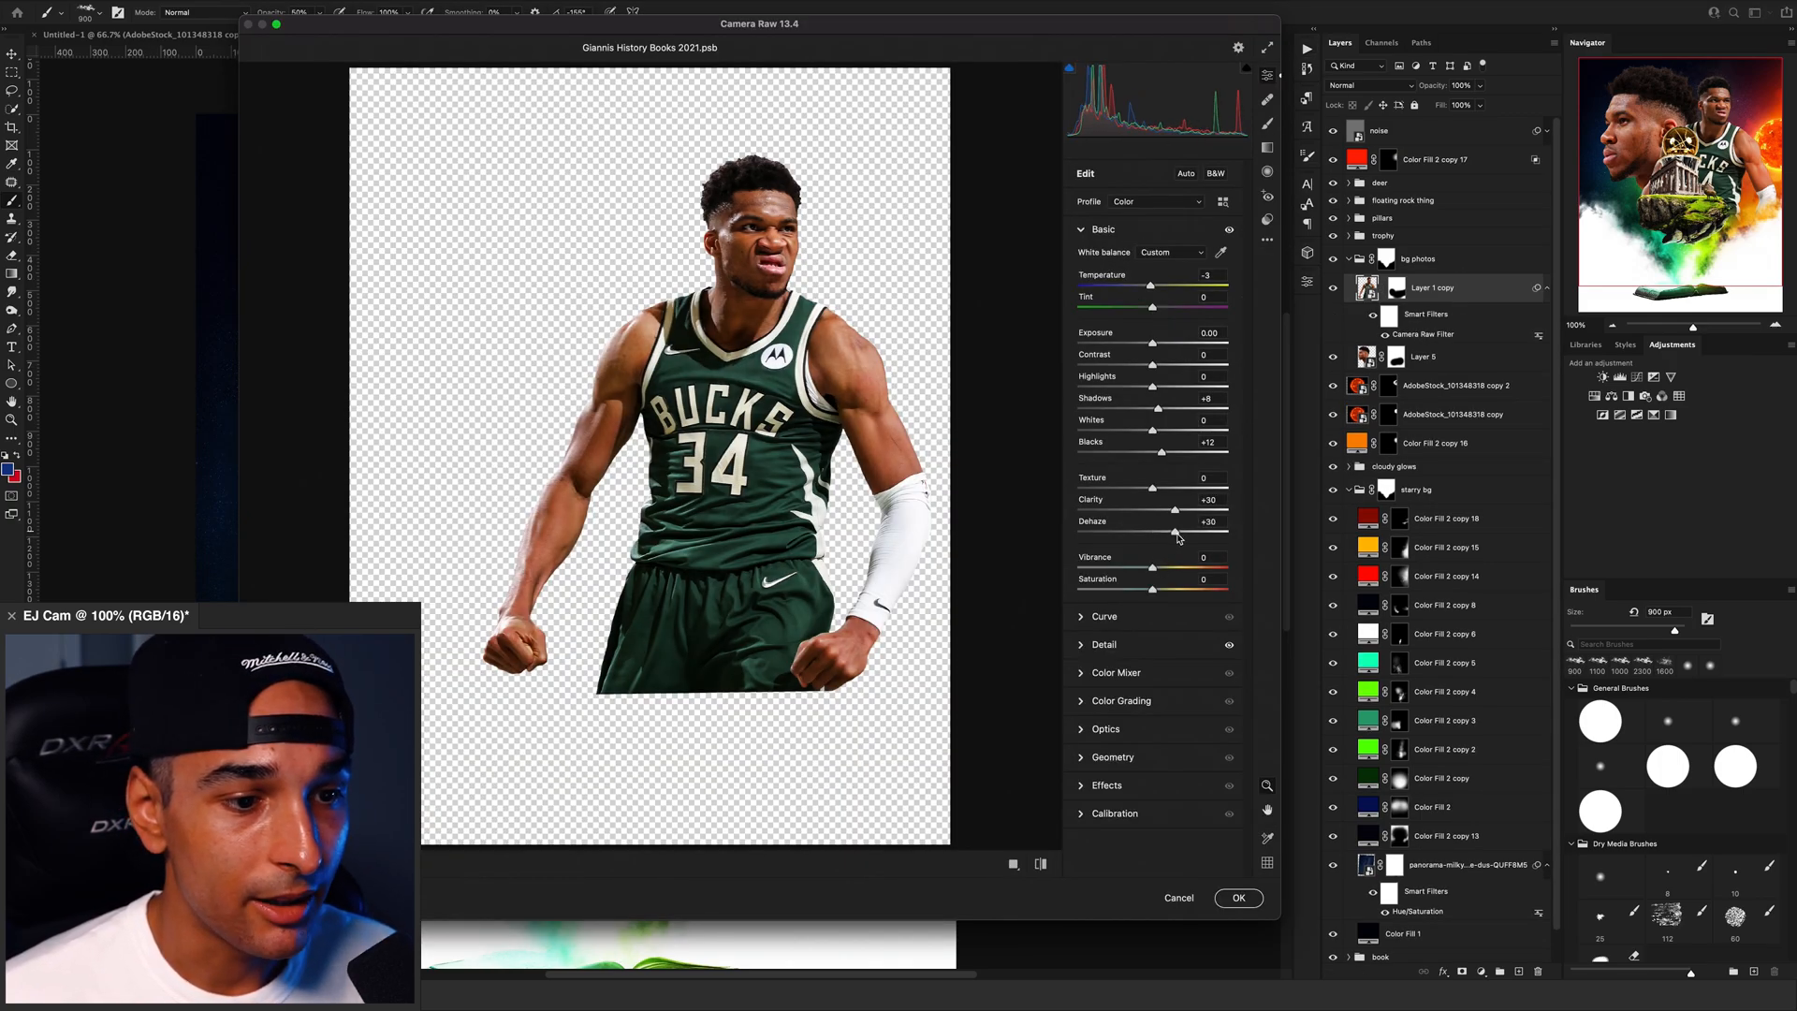
left_click(1160, 670, "alt")
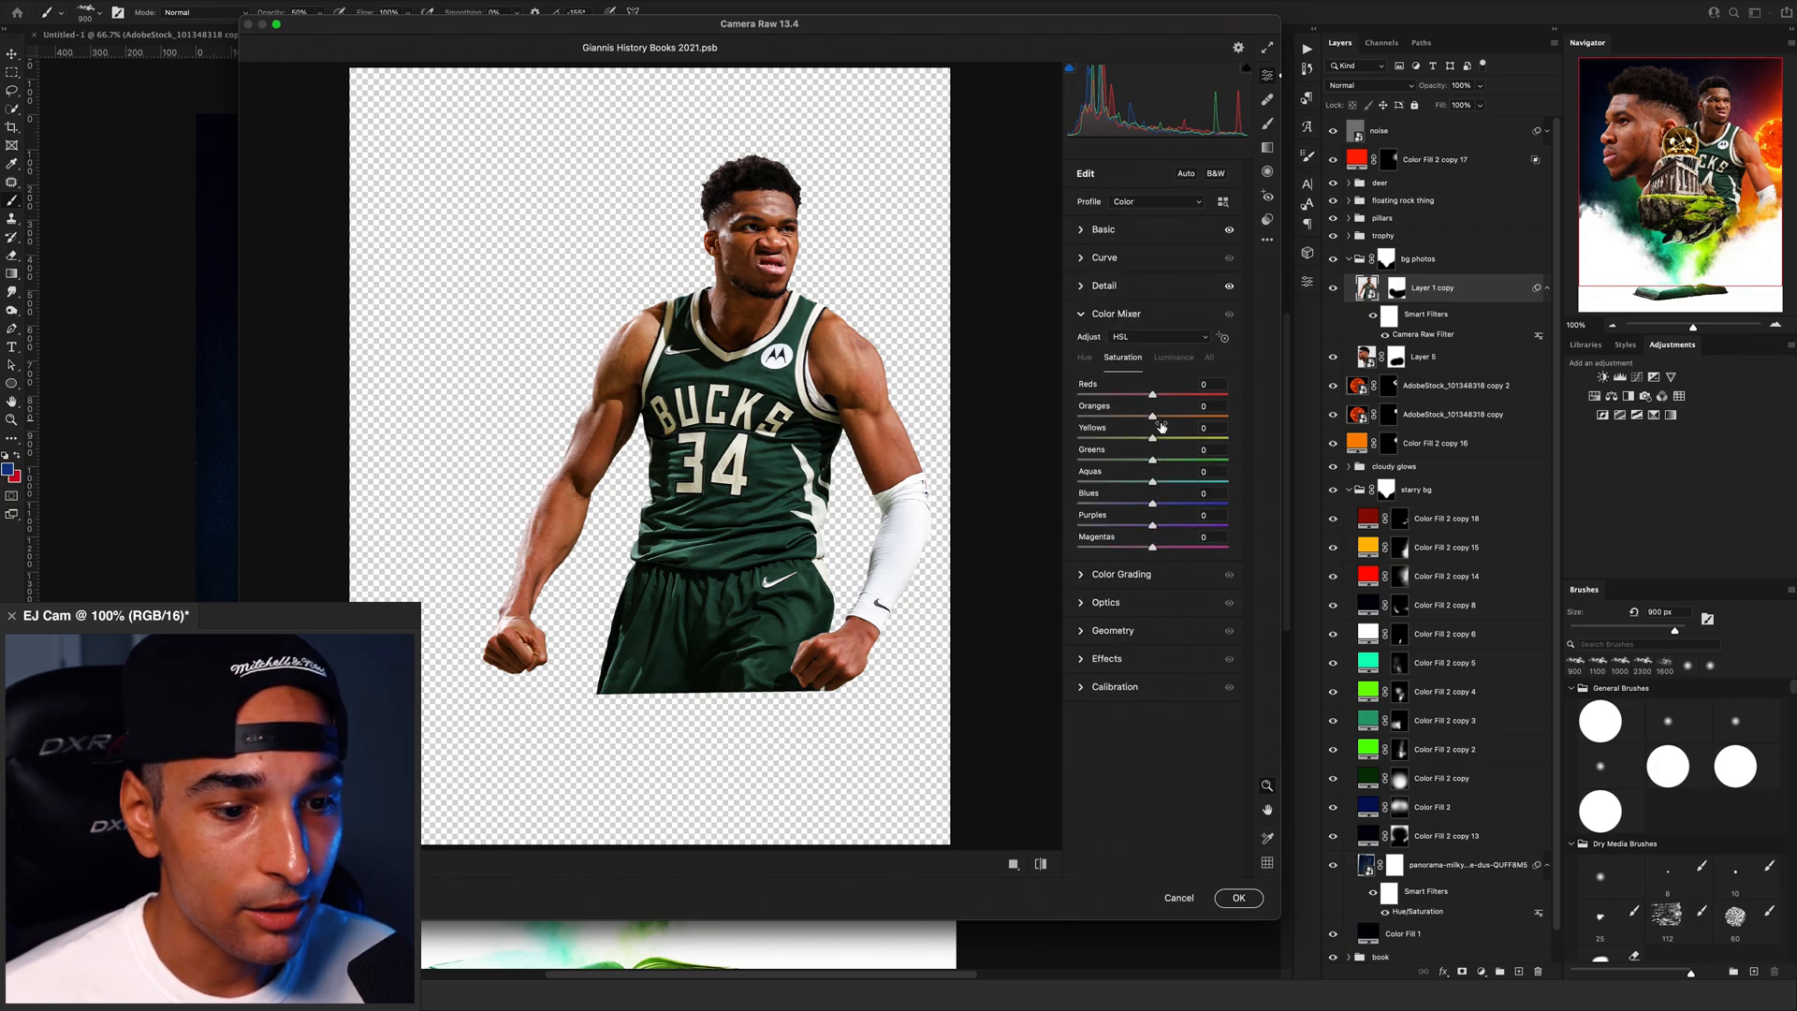
left_click(1084, 358)
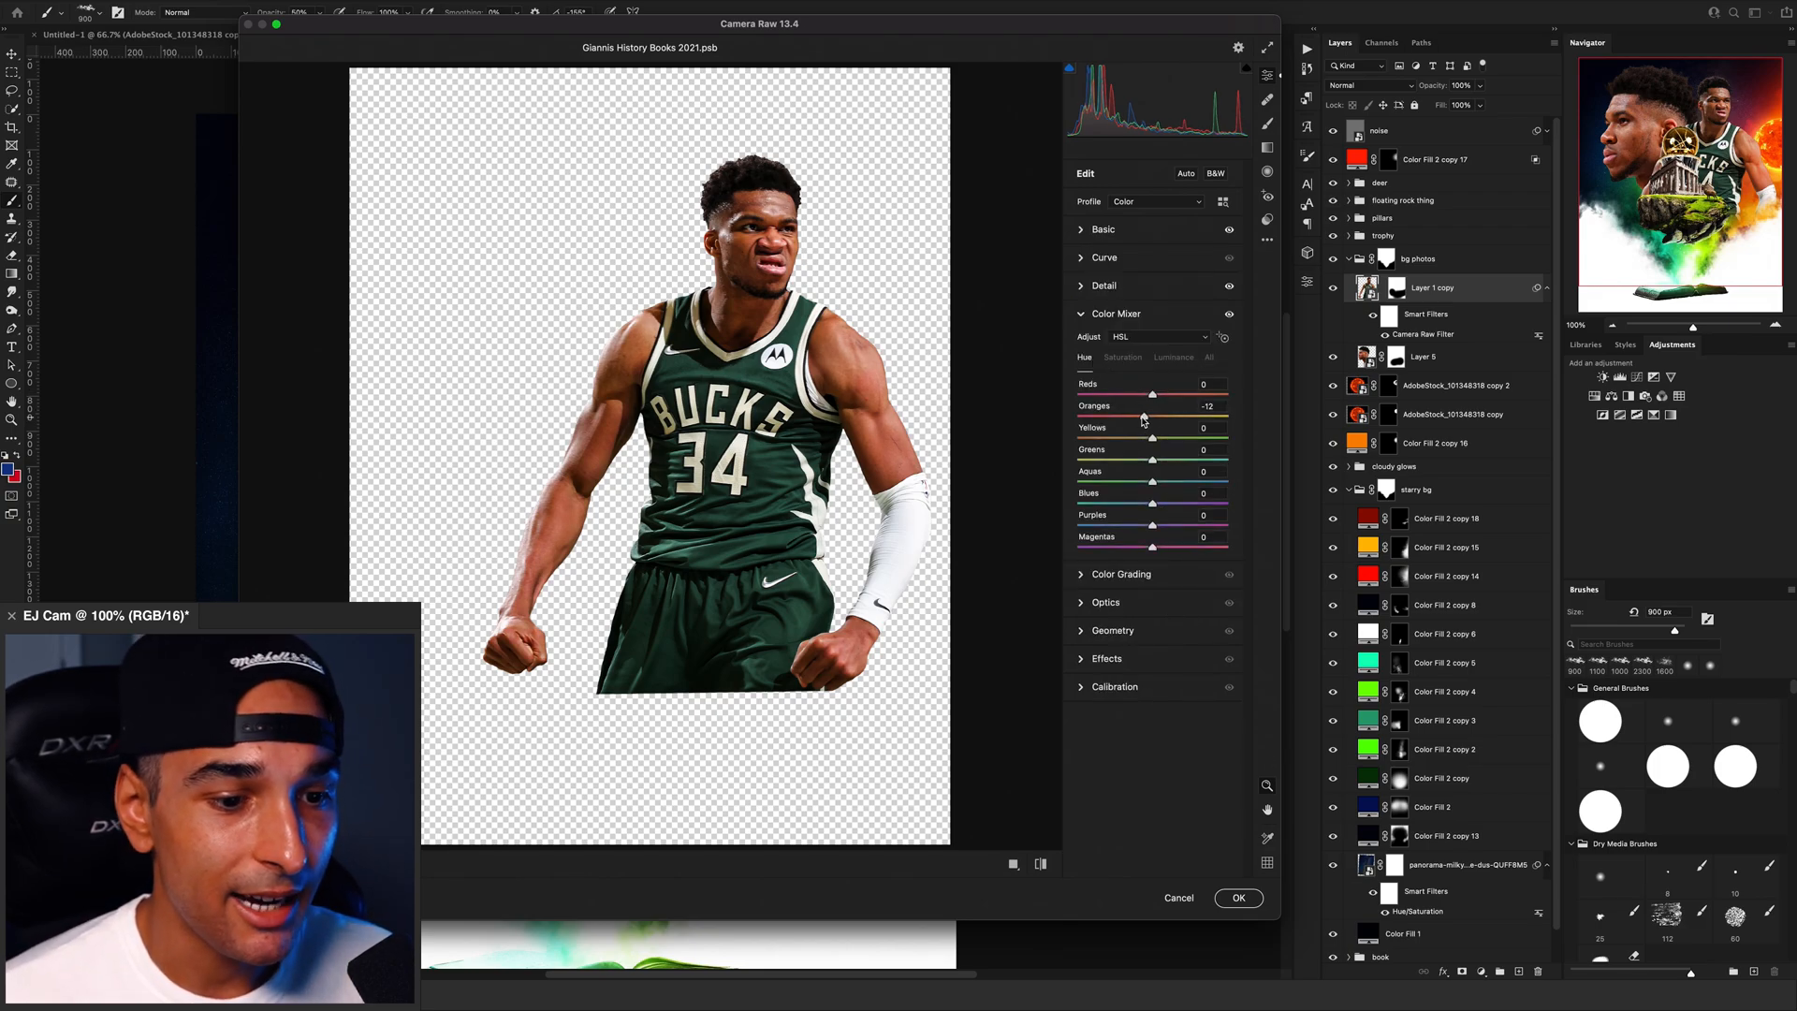
key("Return")
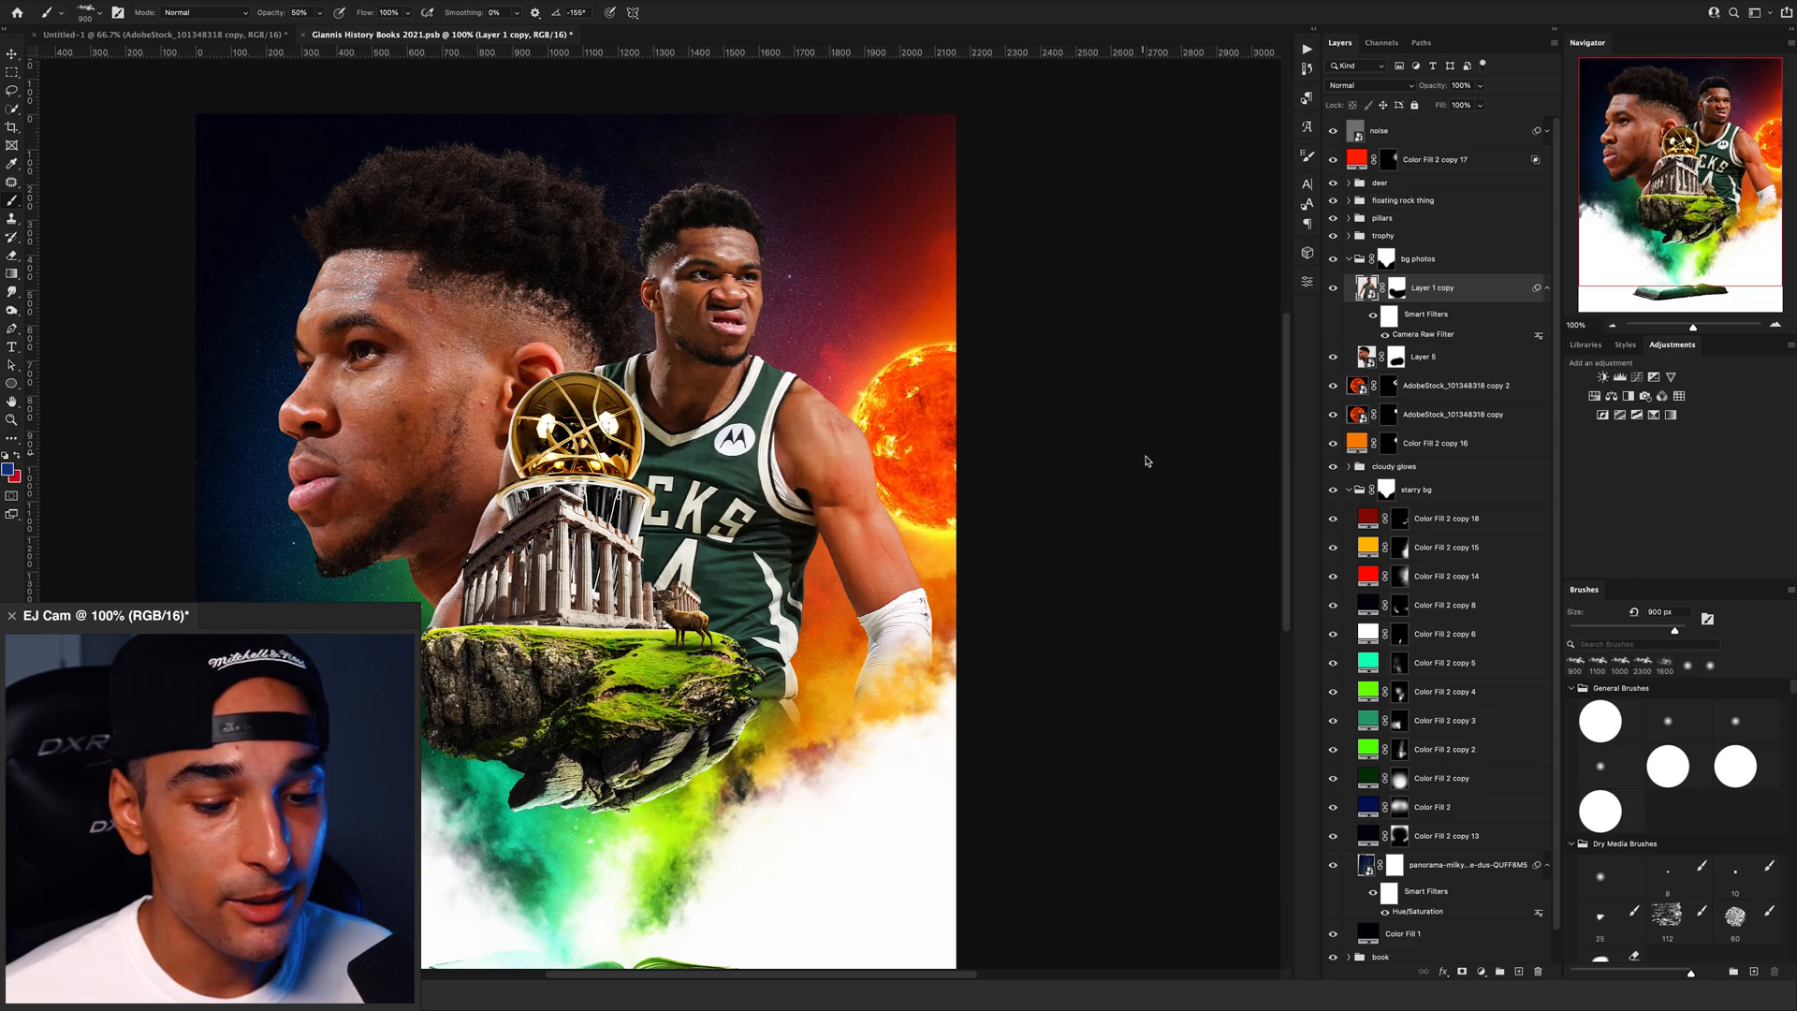
Step: Apply Shadows/Highlights to the jersey player's Layer 1 copy with Shadows Amount 4% and Highlights Amount 5%
left_click(176, 0)
mouse_move(215, 13)
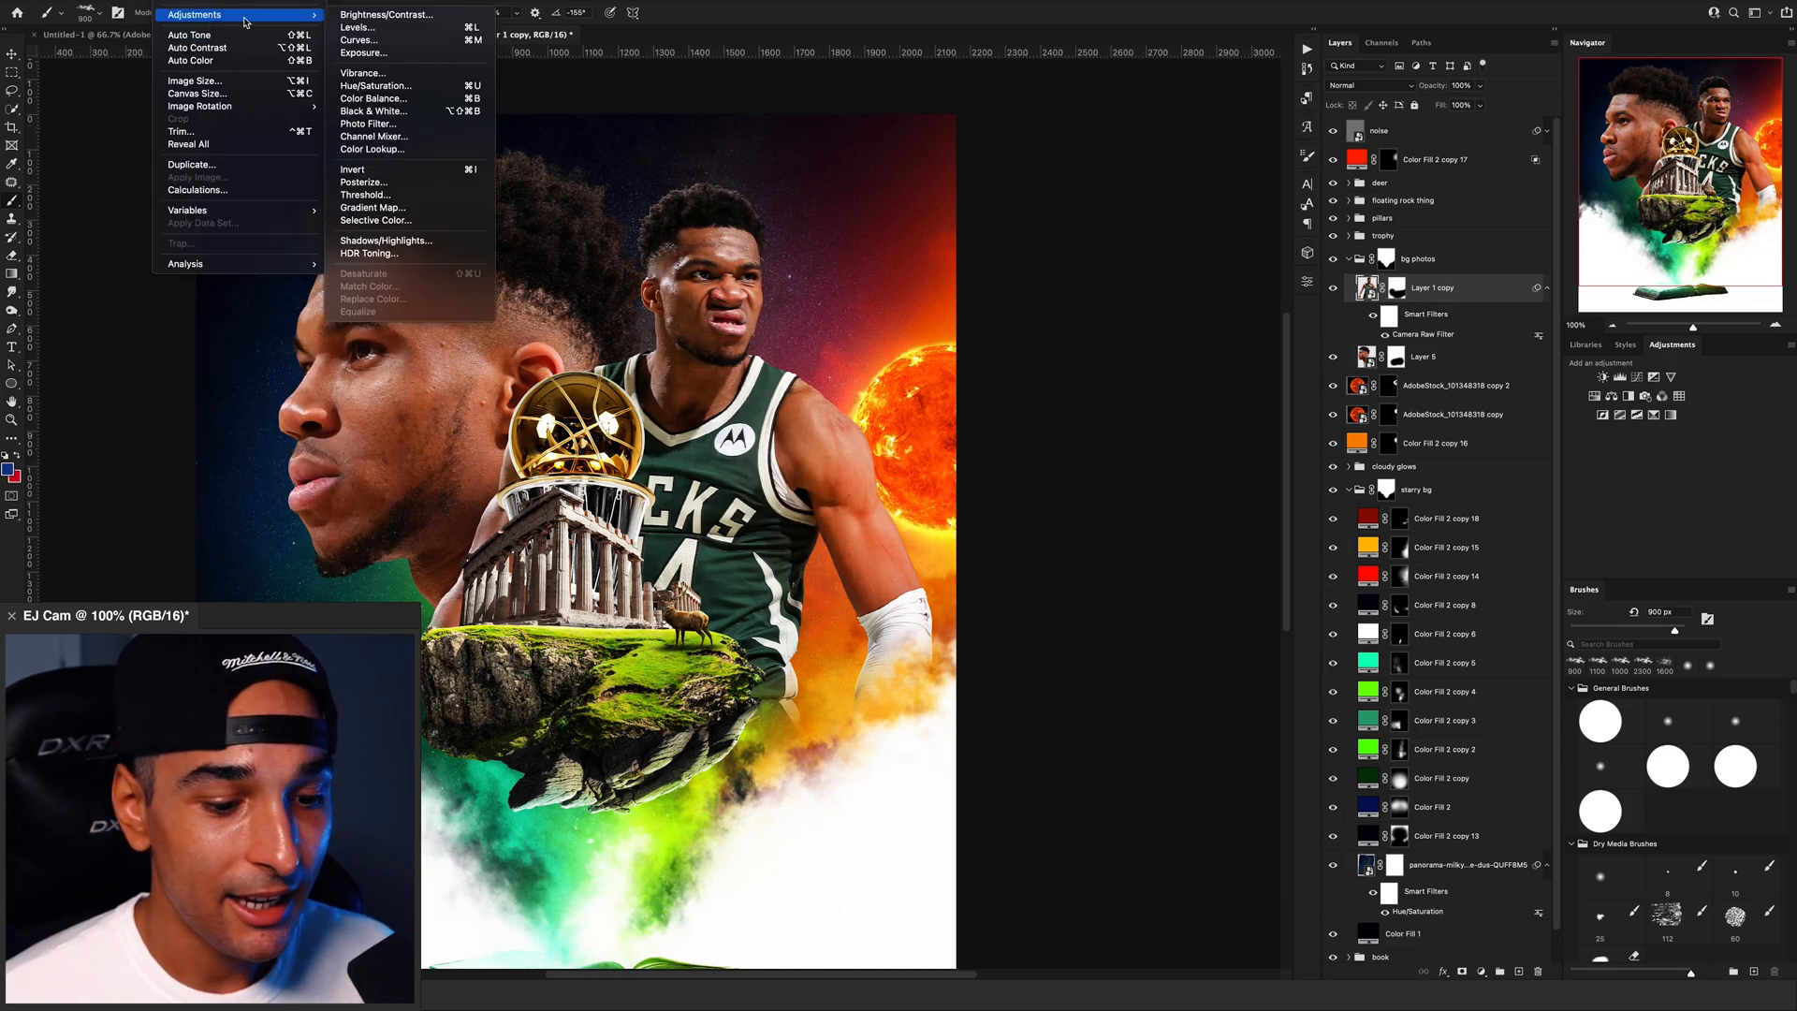
left_click(403, 241)
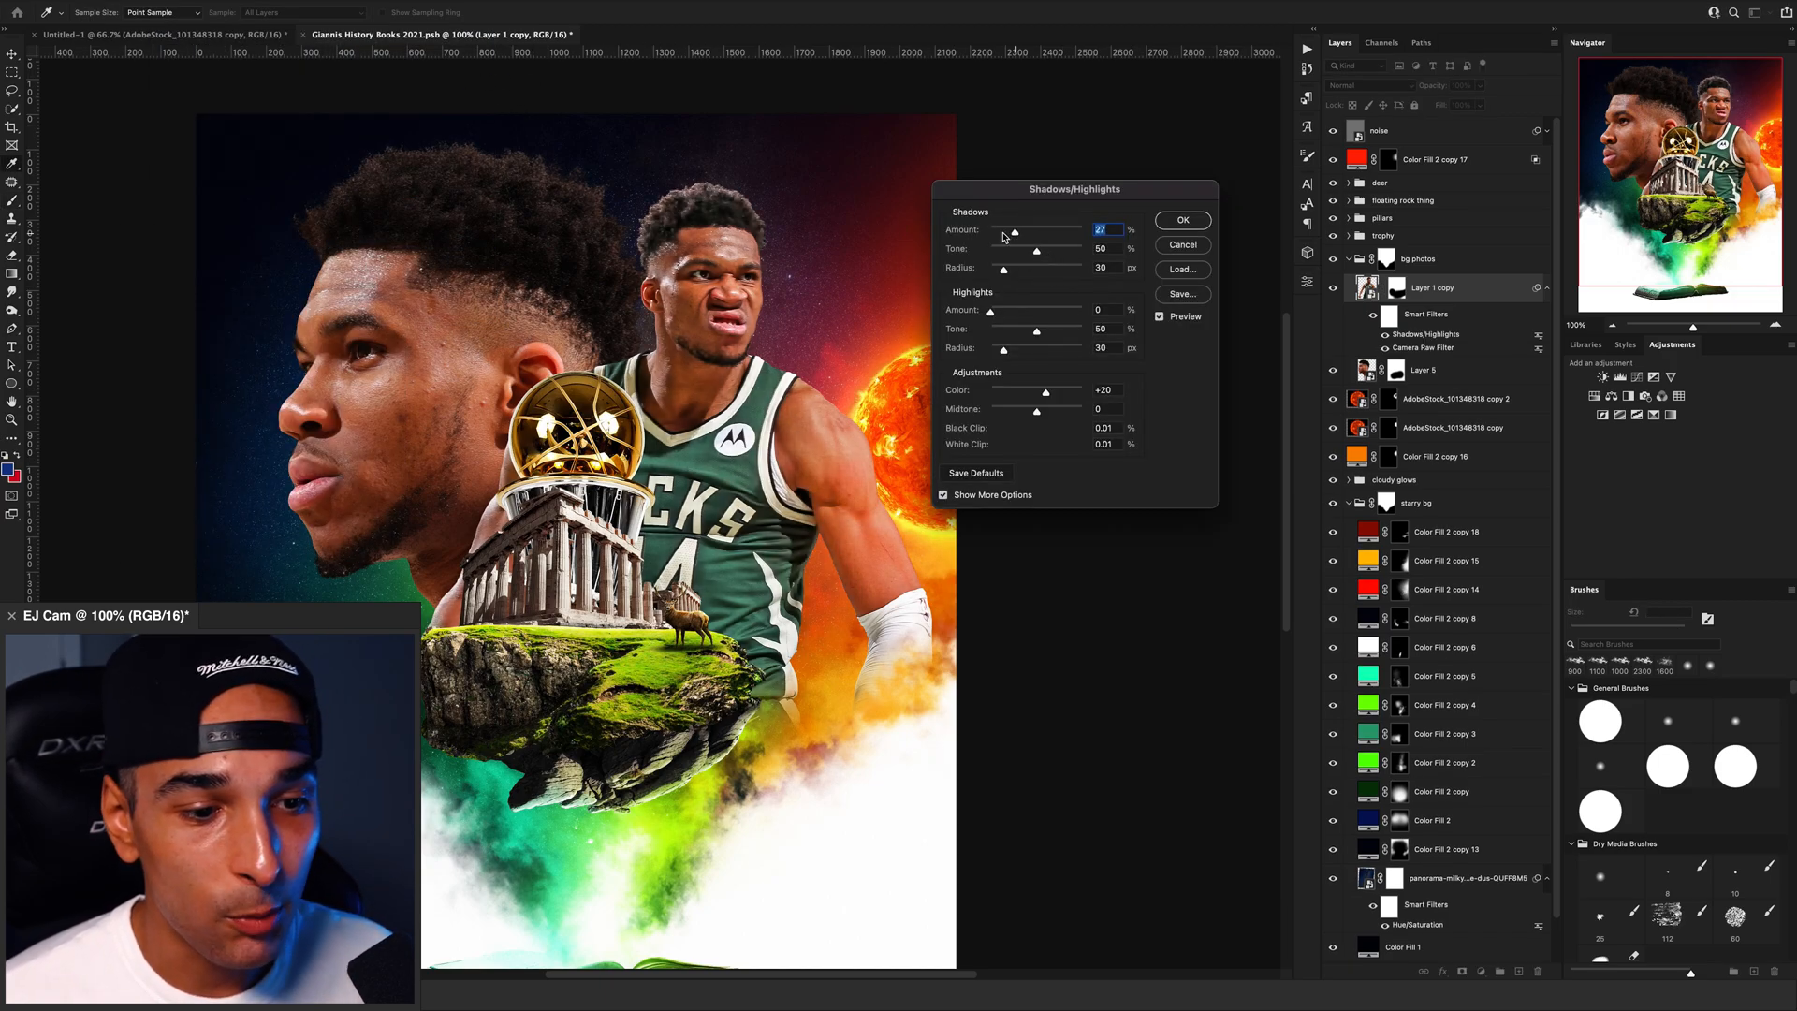
left_click_drag(991, 313, 996, 315)
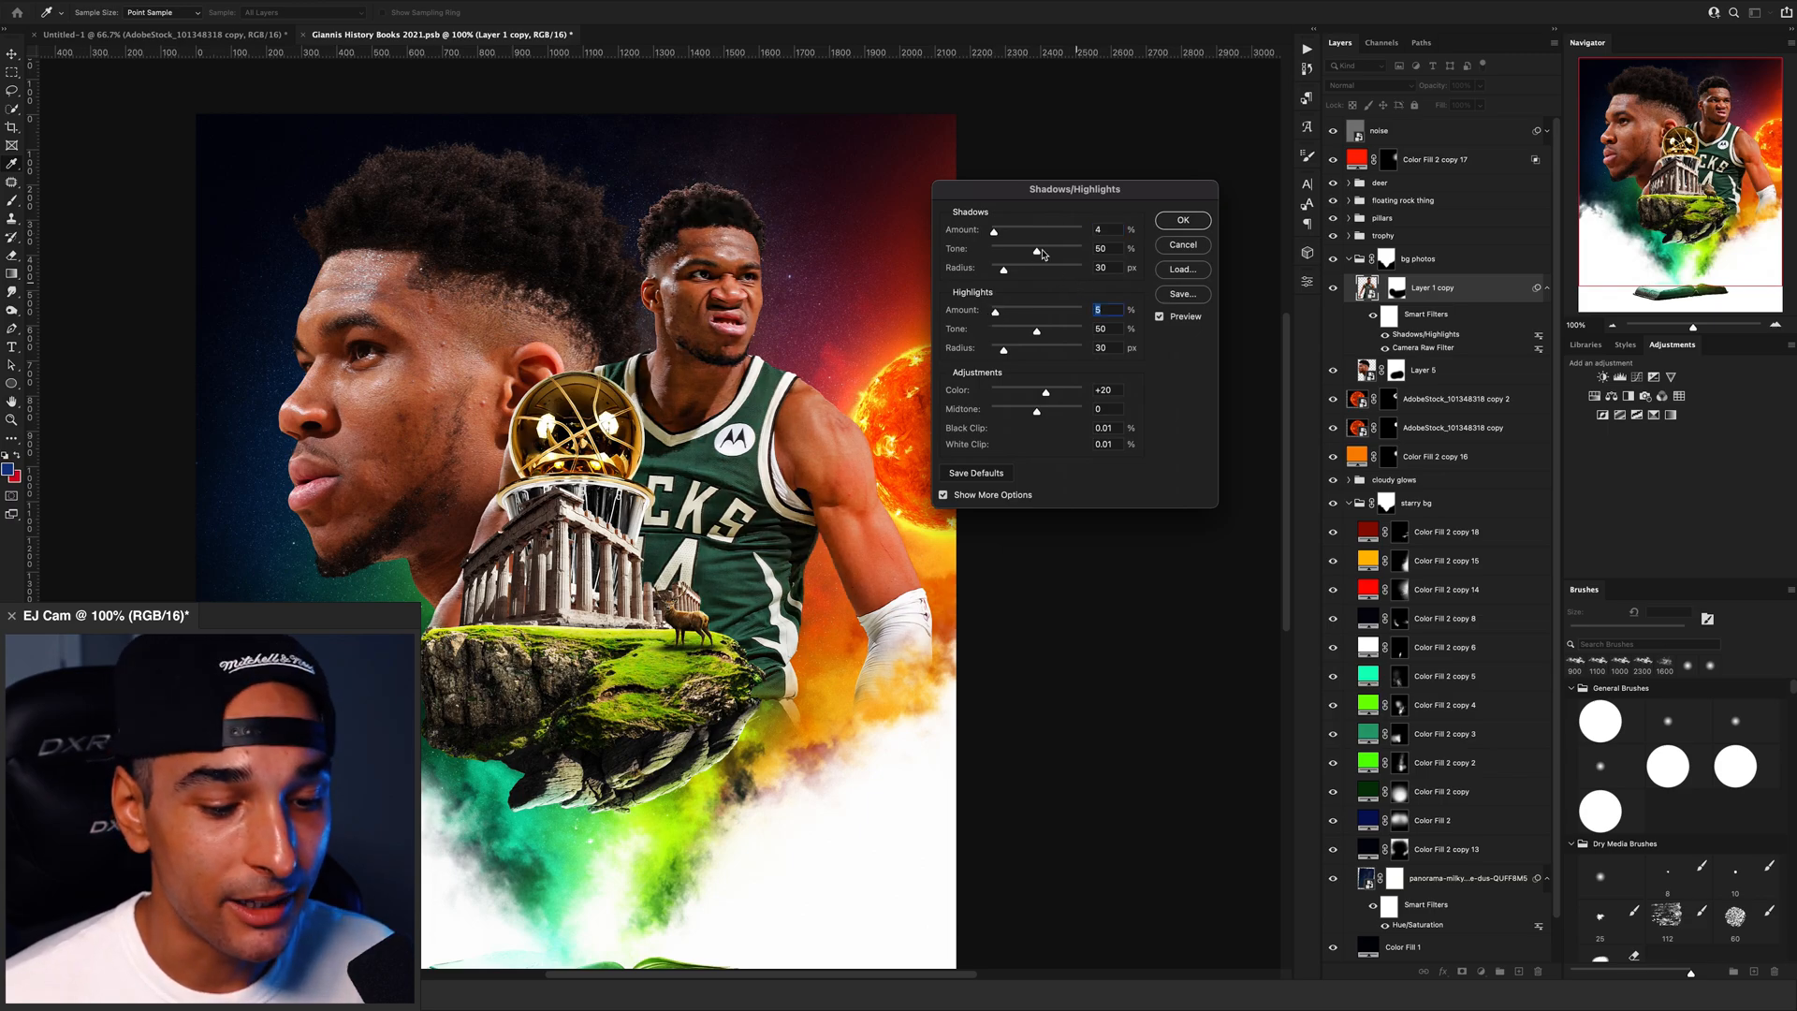
left_click(1188, 220)
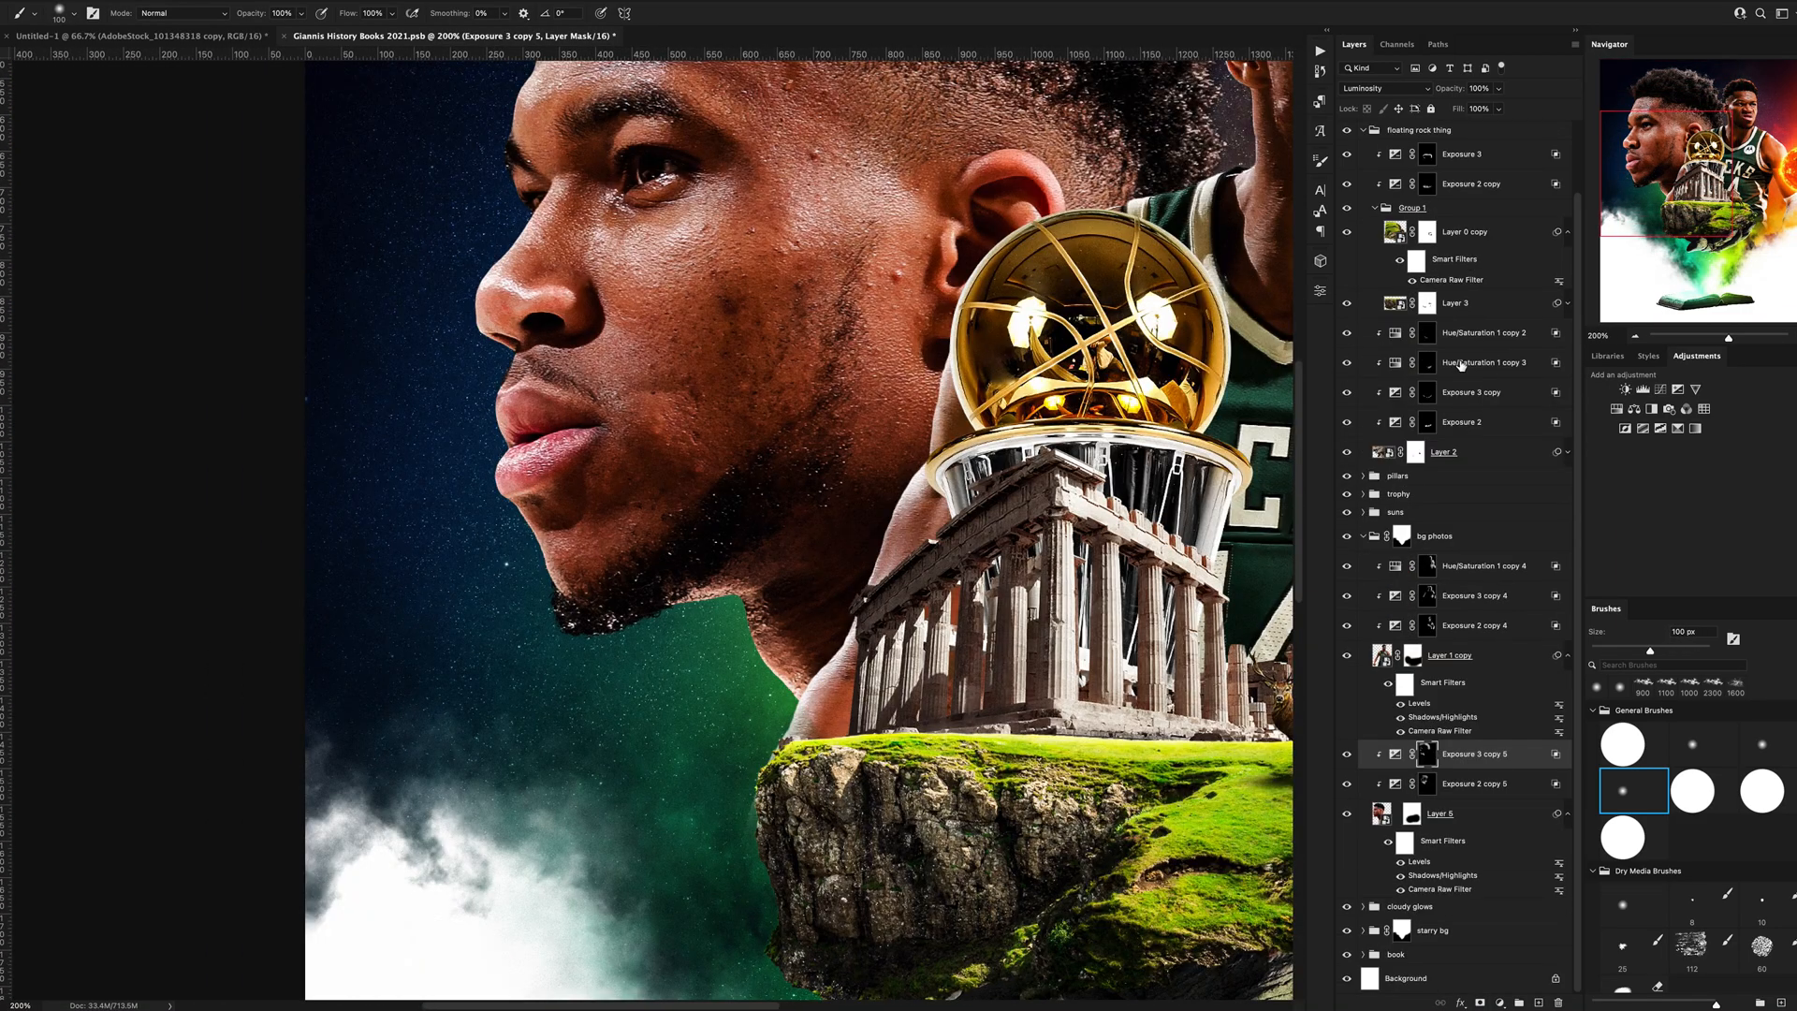
Step: Duplicate a Hue/Saturation adjustment into the profile player's adjustment stack and raise the orange Color Fill 2 copy 19 in the layer order
left_click_drag(1460, 365, 1459, 748)
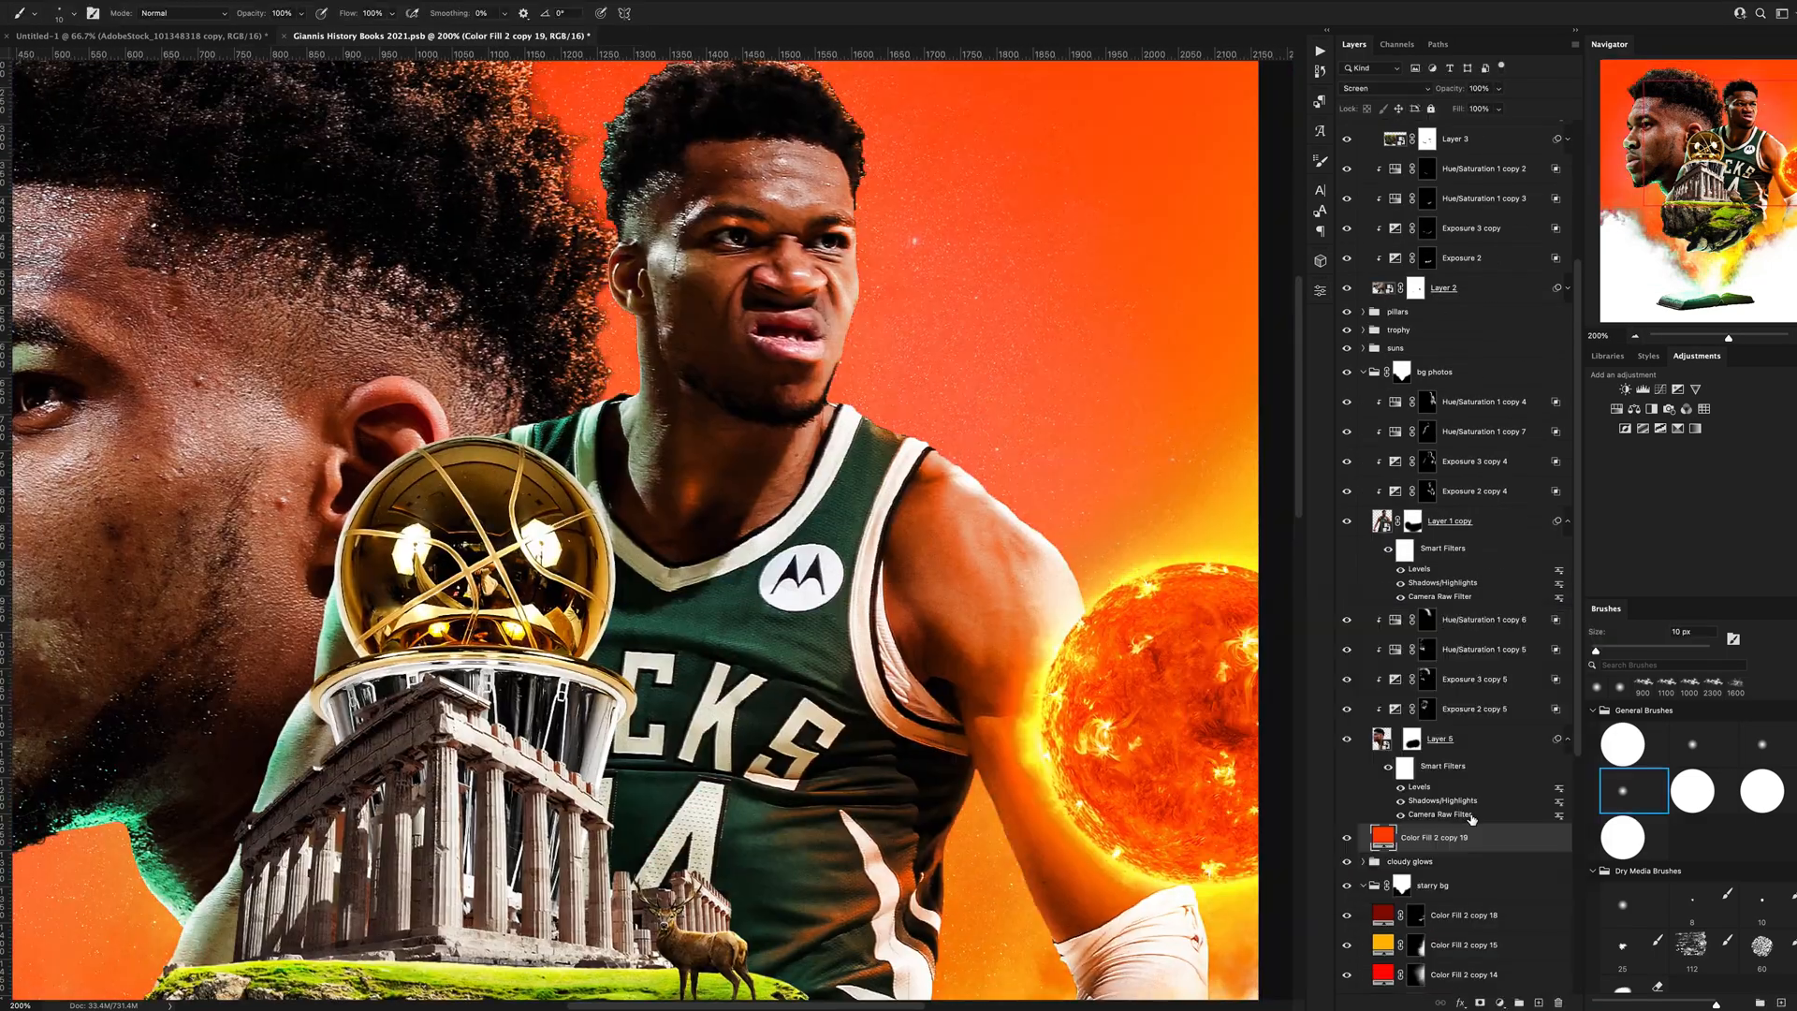
key("ctrl+shift+bracketright")
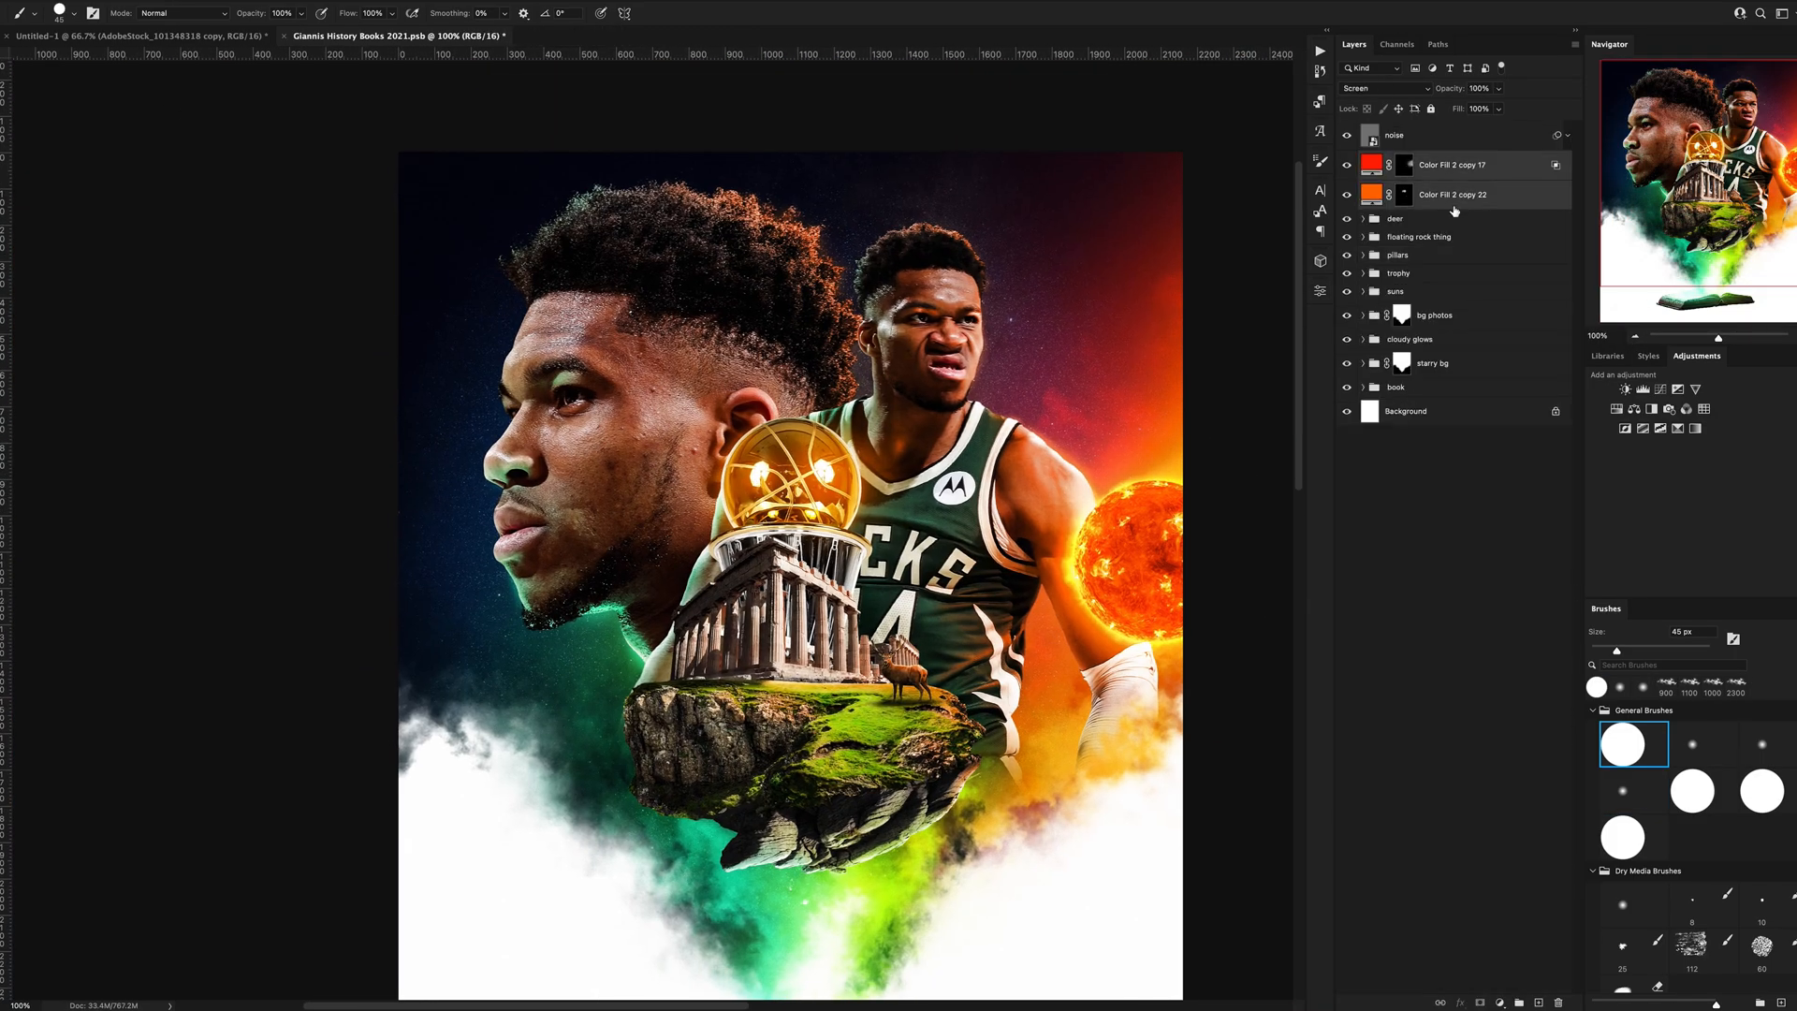
Step: Group Color Fill 2 copy 17 and Color Fill 2 copy 22 and name the group glows
left_click(1417, 255)
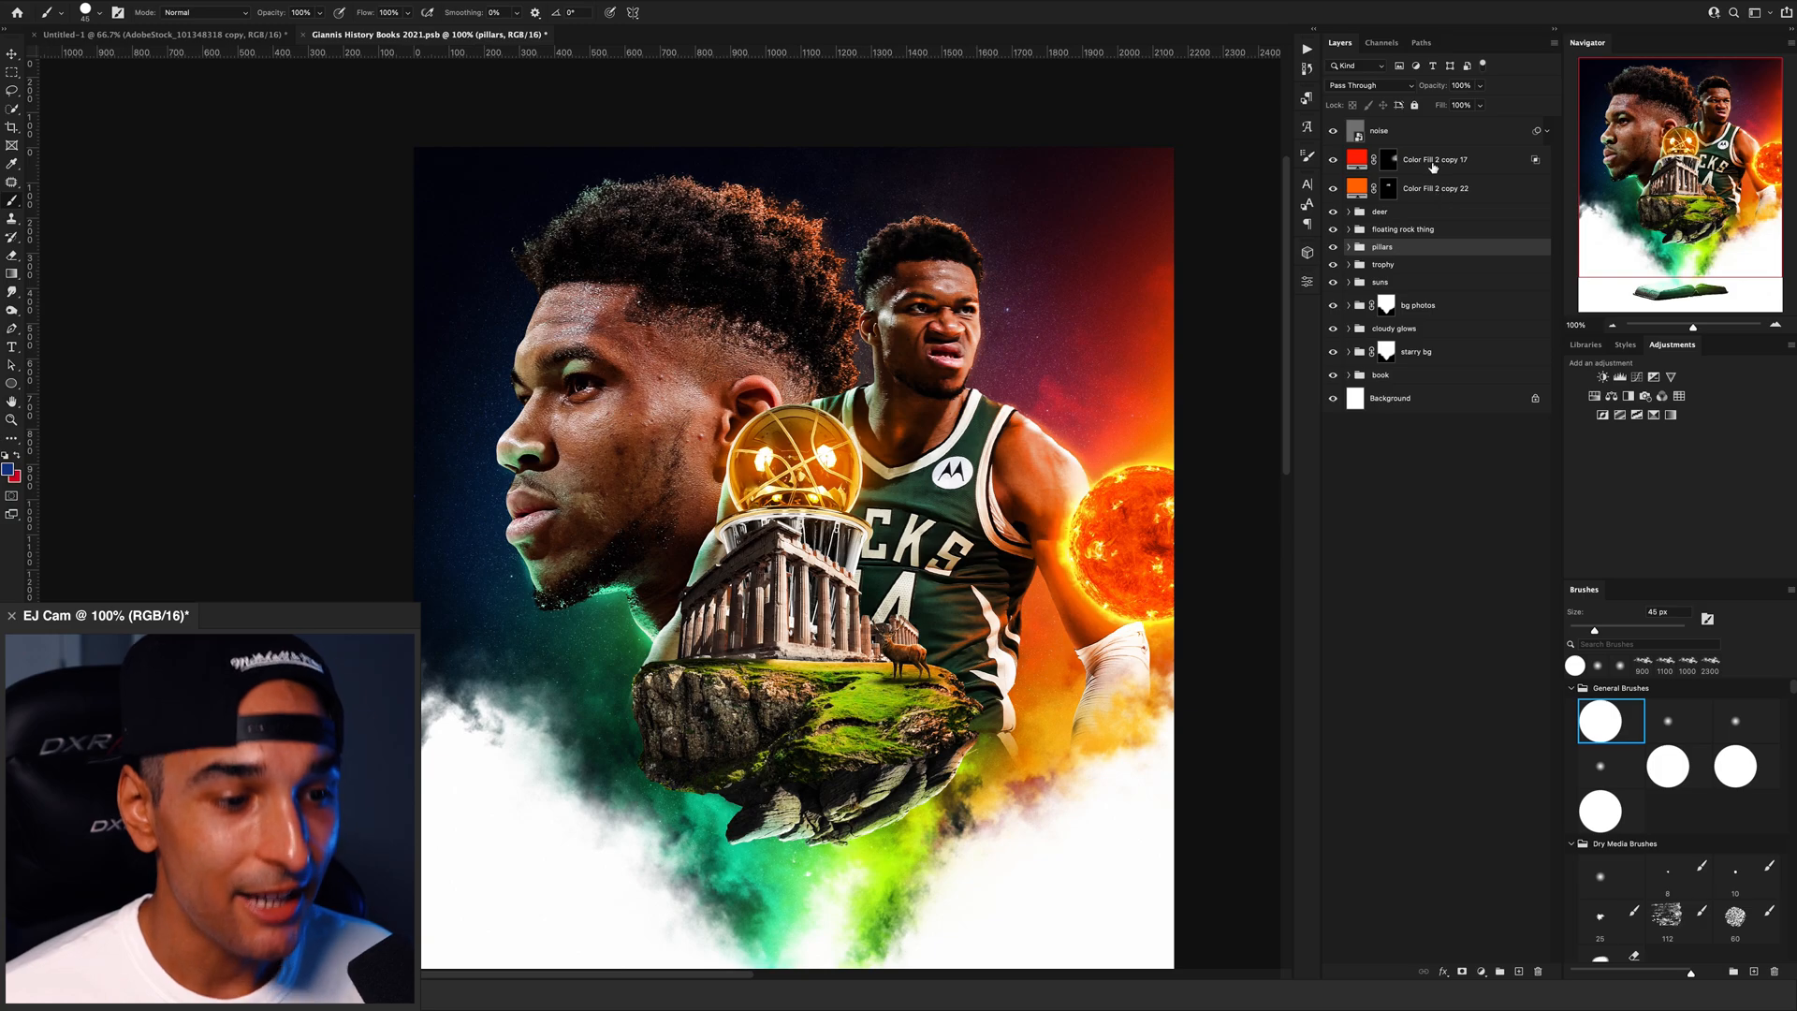
left_click(1433, 161)
left_click(1432, 189, "shift")
key("ctrl+g")
double_click(1385, 154)
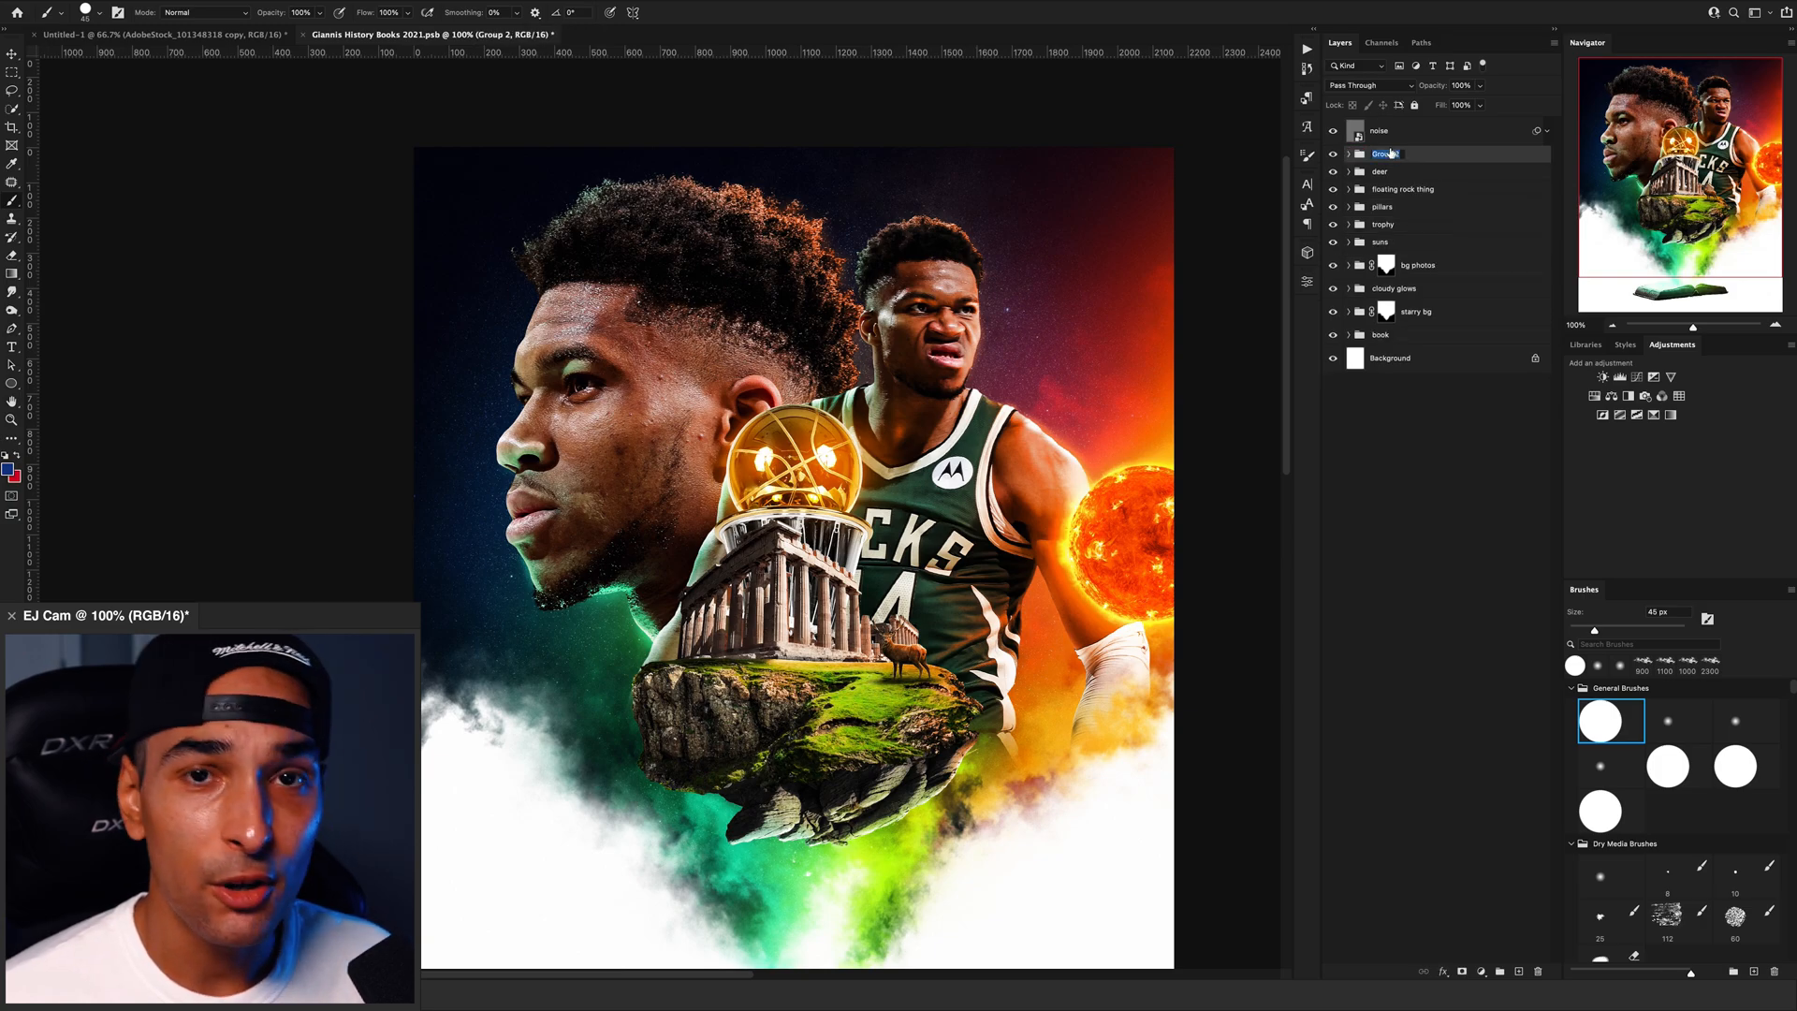
Step: Copy the dunking player cutout, Layer 4 copy, from Untitled-1 into the poster directly above the deer group
left_click(1413, 172)
key("v")
left_click(133, 36)
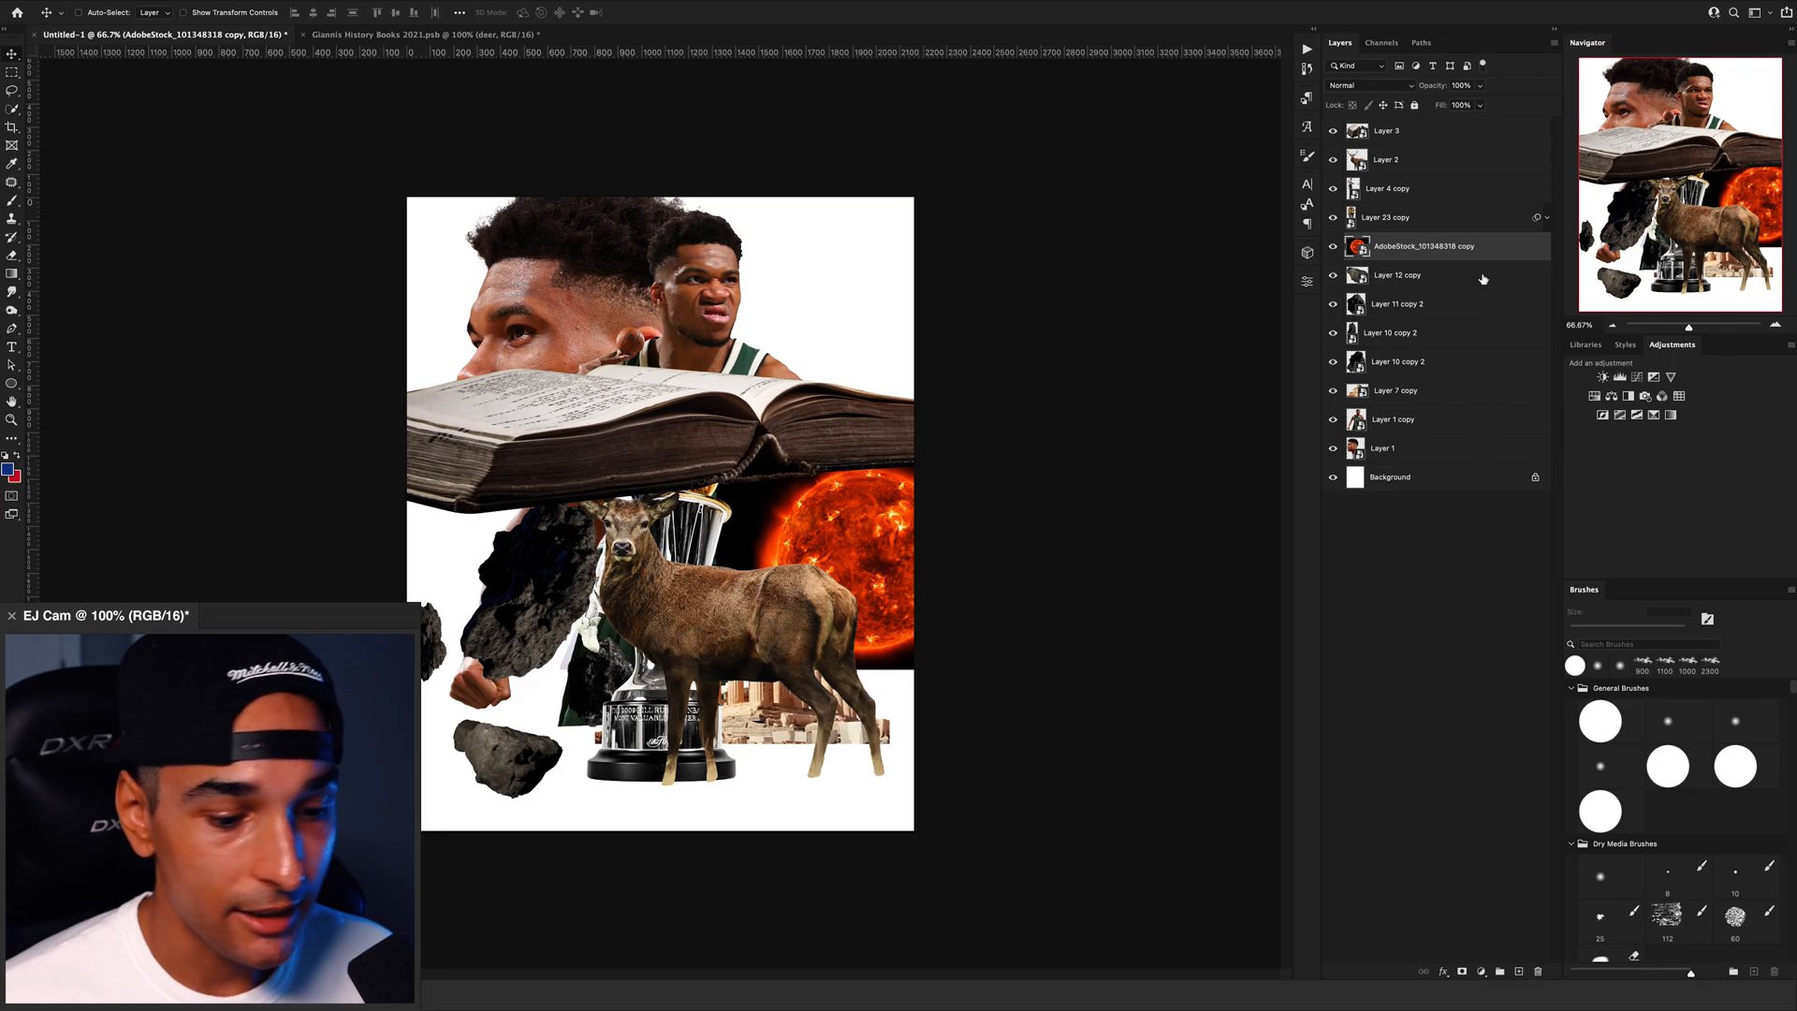
left_click(1383, 197)
mouse_move(625, 552)
left_mouse_down()
mouse_move(585, 327)
mouse_move(410, 42)
mouse_move(741, 513)
mouse_move(760, 468)
mouse_move(734, 518)
left_mouse_up()
key("super")
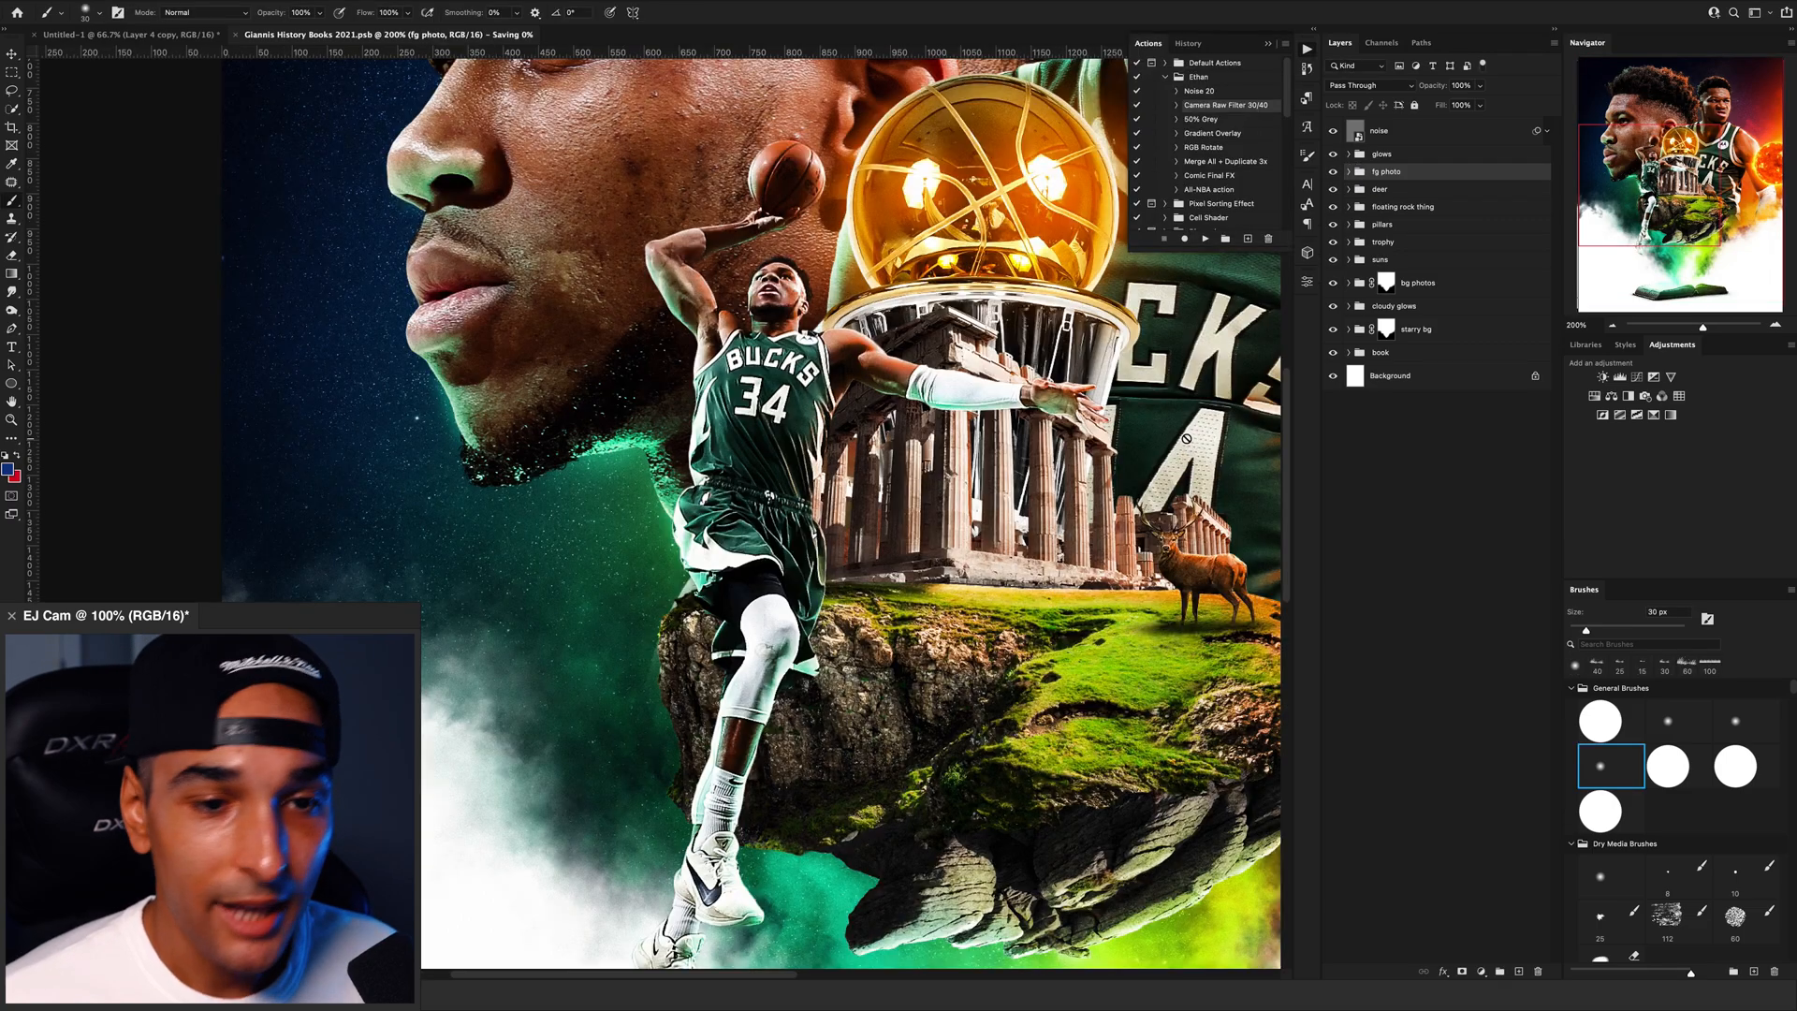
Step: Move the trophy group together with its orange Color Fill 2 copy 22 glow upward above the temple
left_click(1613, 323)
left_click(1613, 323)
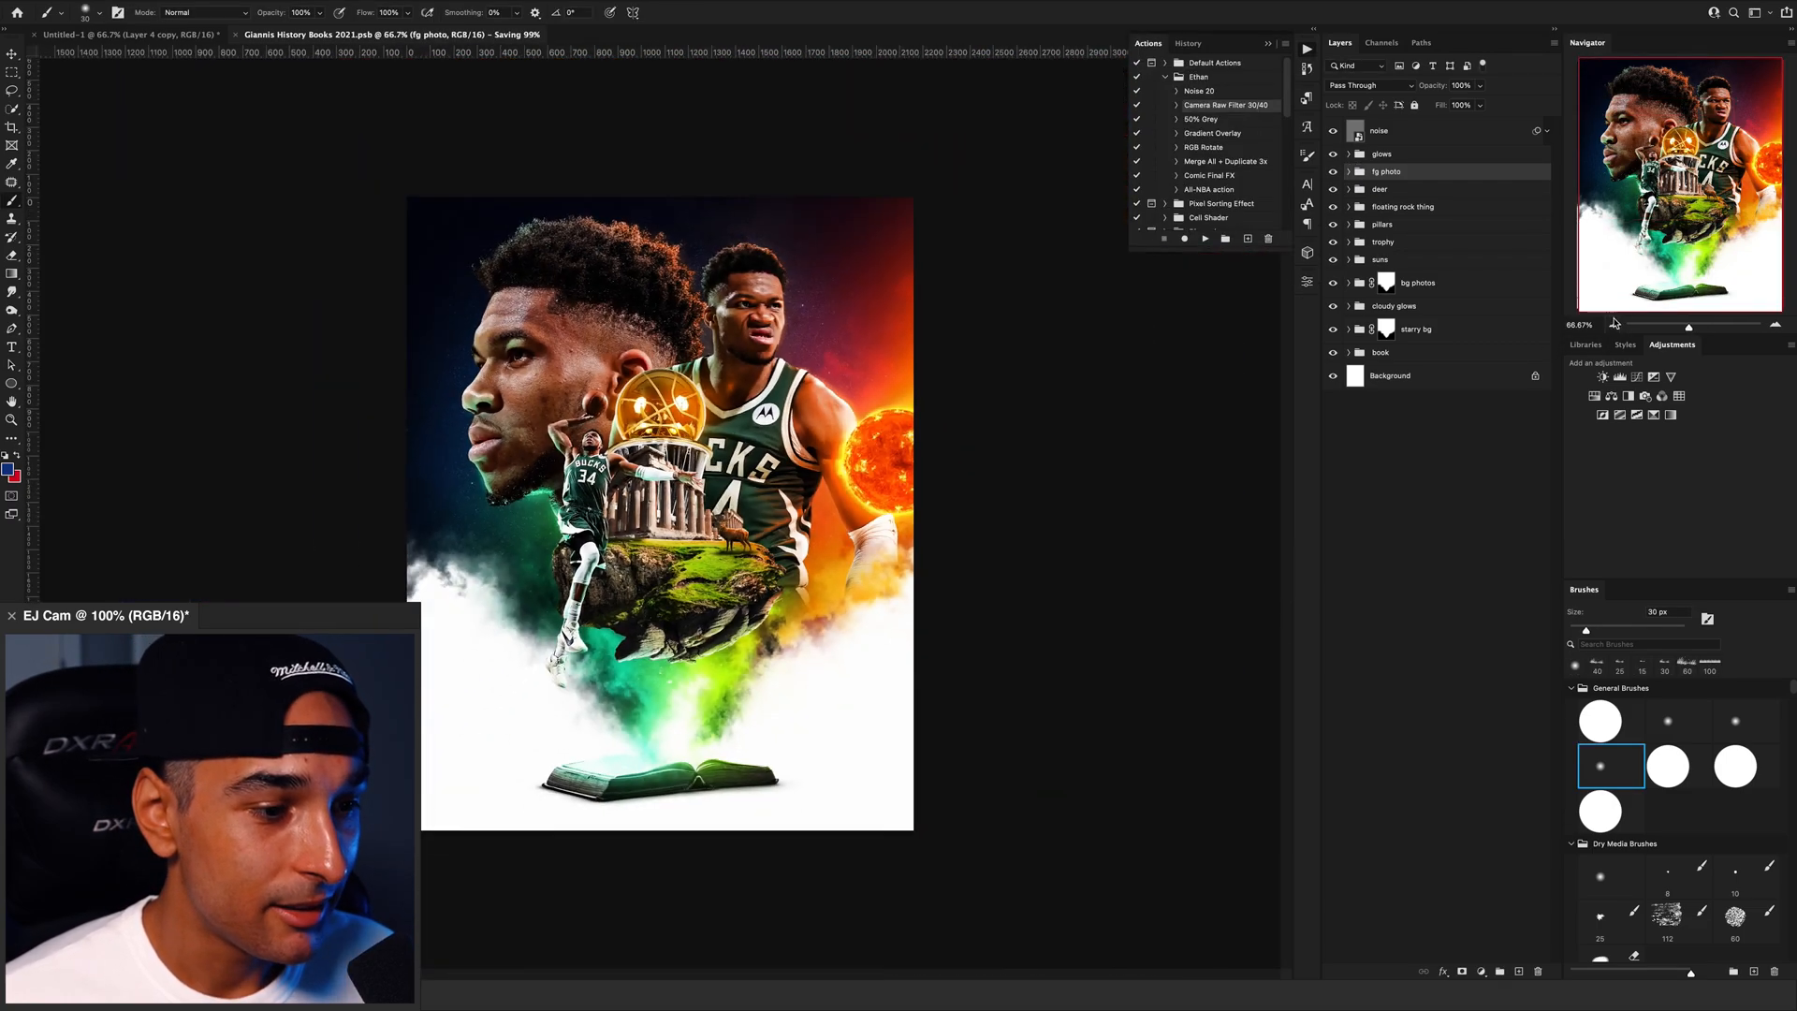
left_click(1380, 245)
left_click(1348, 155)
left_click(1441, 206, "super")
key("c")
key("v")
left_click(1776, 325)
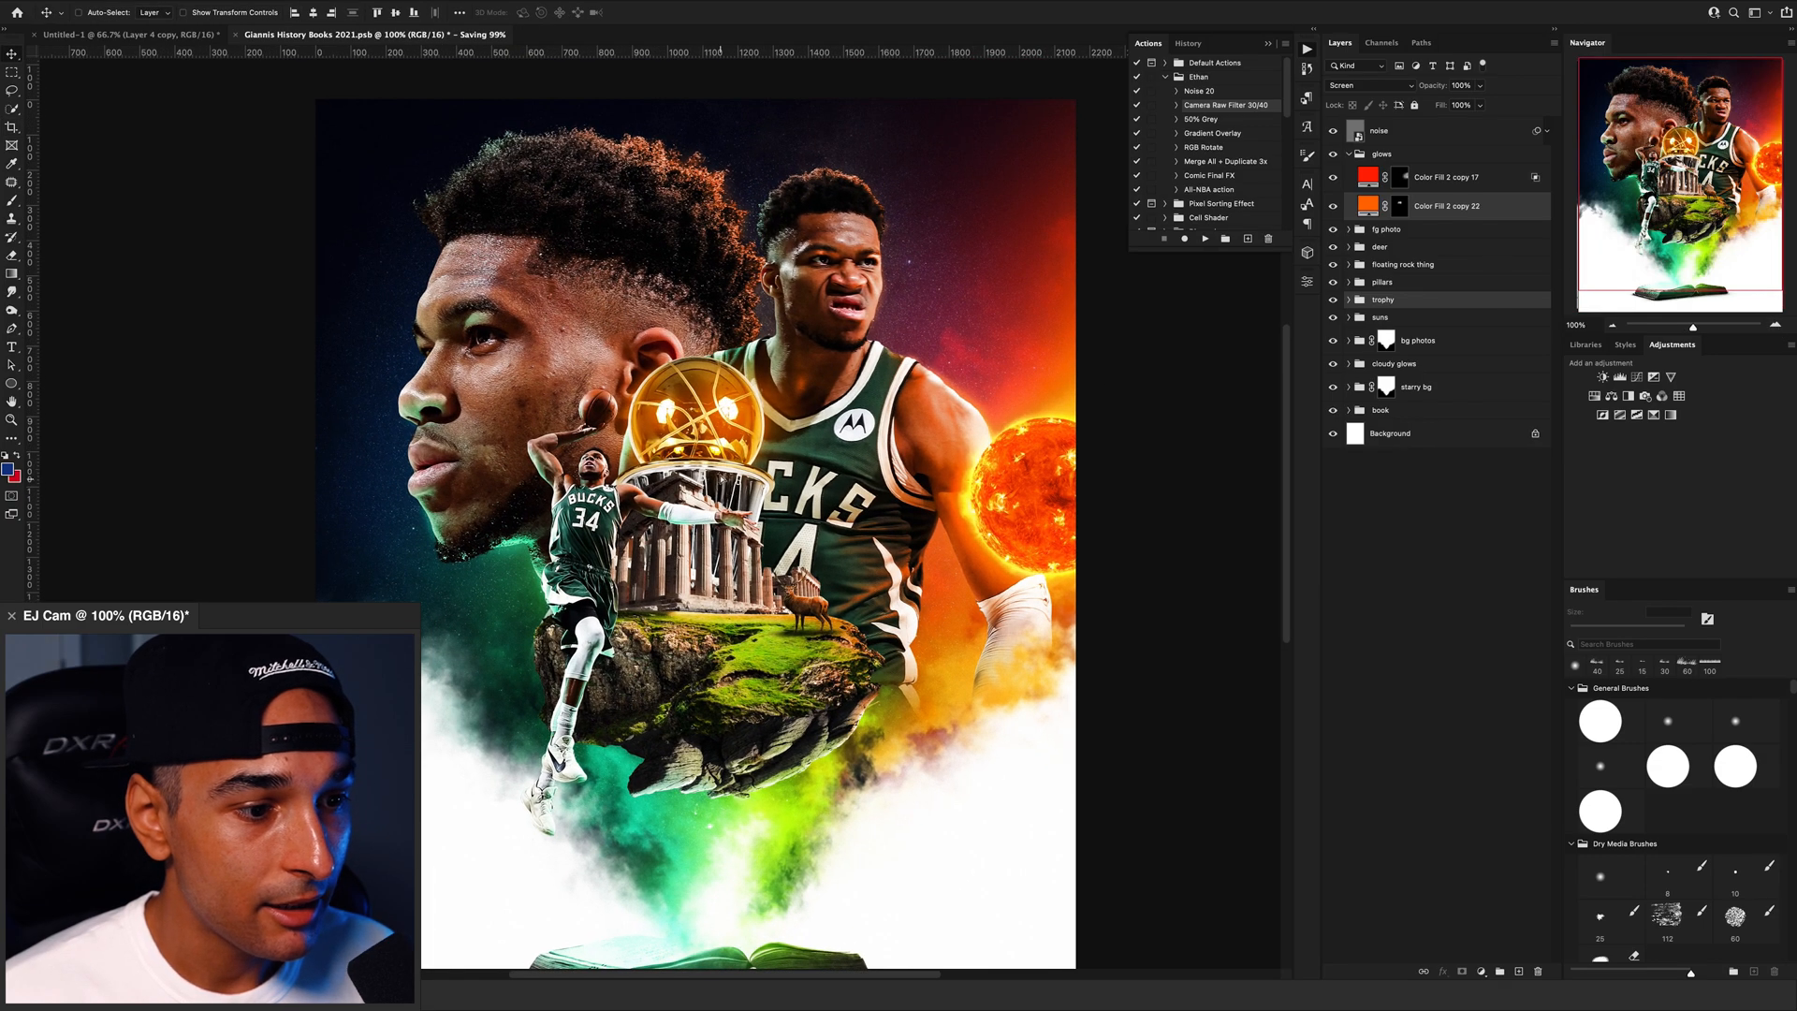
left_click_drag(721, 437, 747, 415)
key("shift+Up")
key("shift+Up")
key("shift+Up")
key("shift+Up")
key("shift+Up")
key("shift+Up")
key("shift+Up")
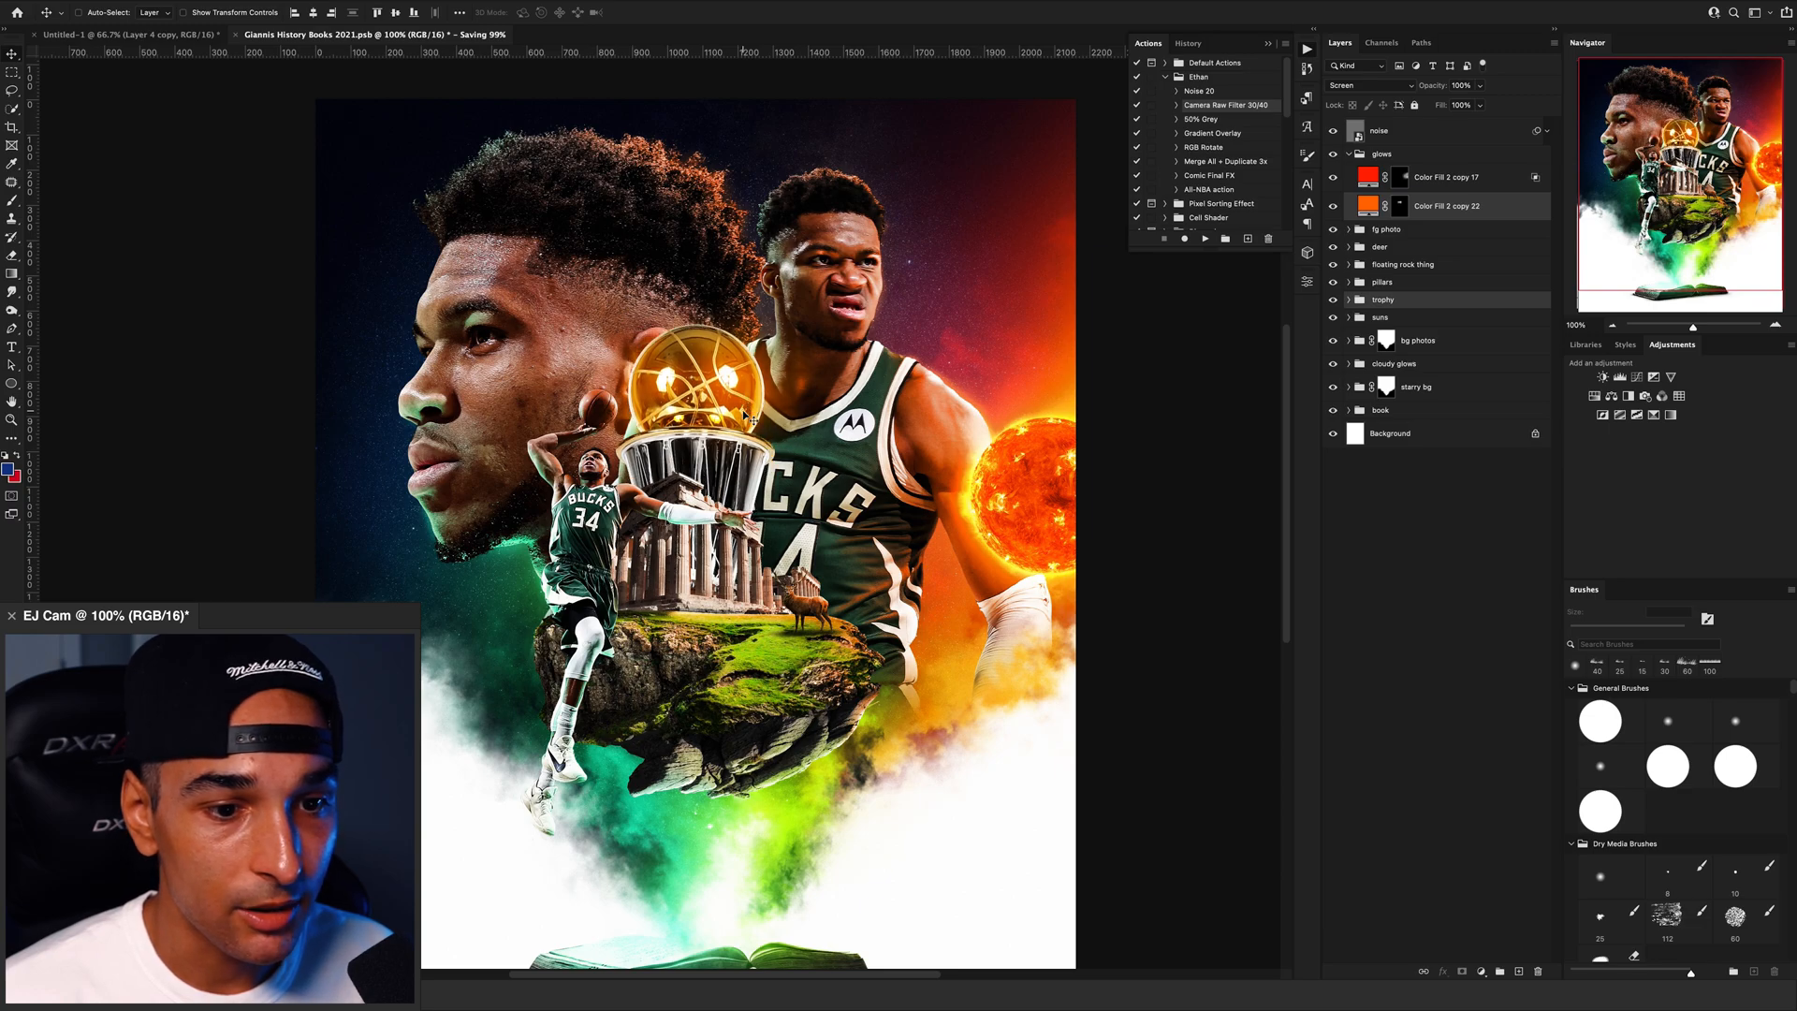
key("shift+Up")
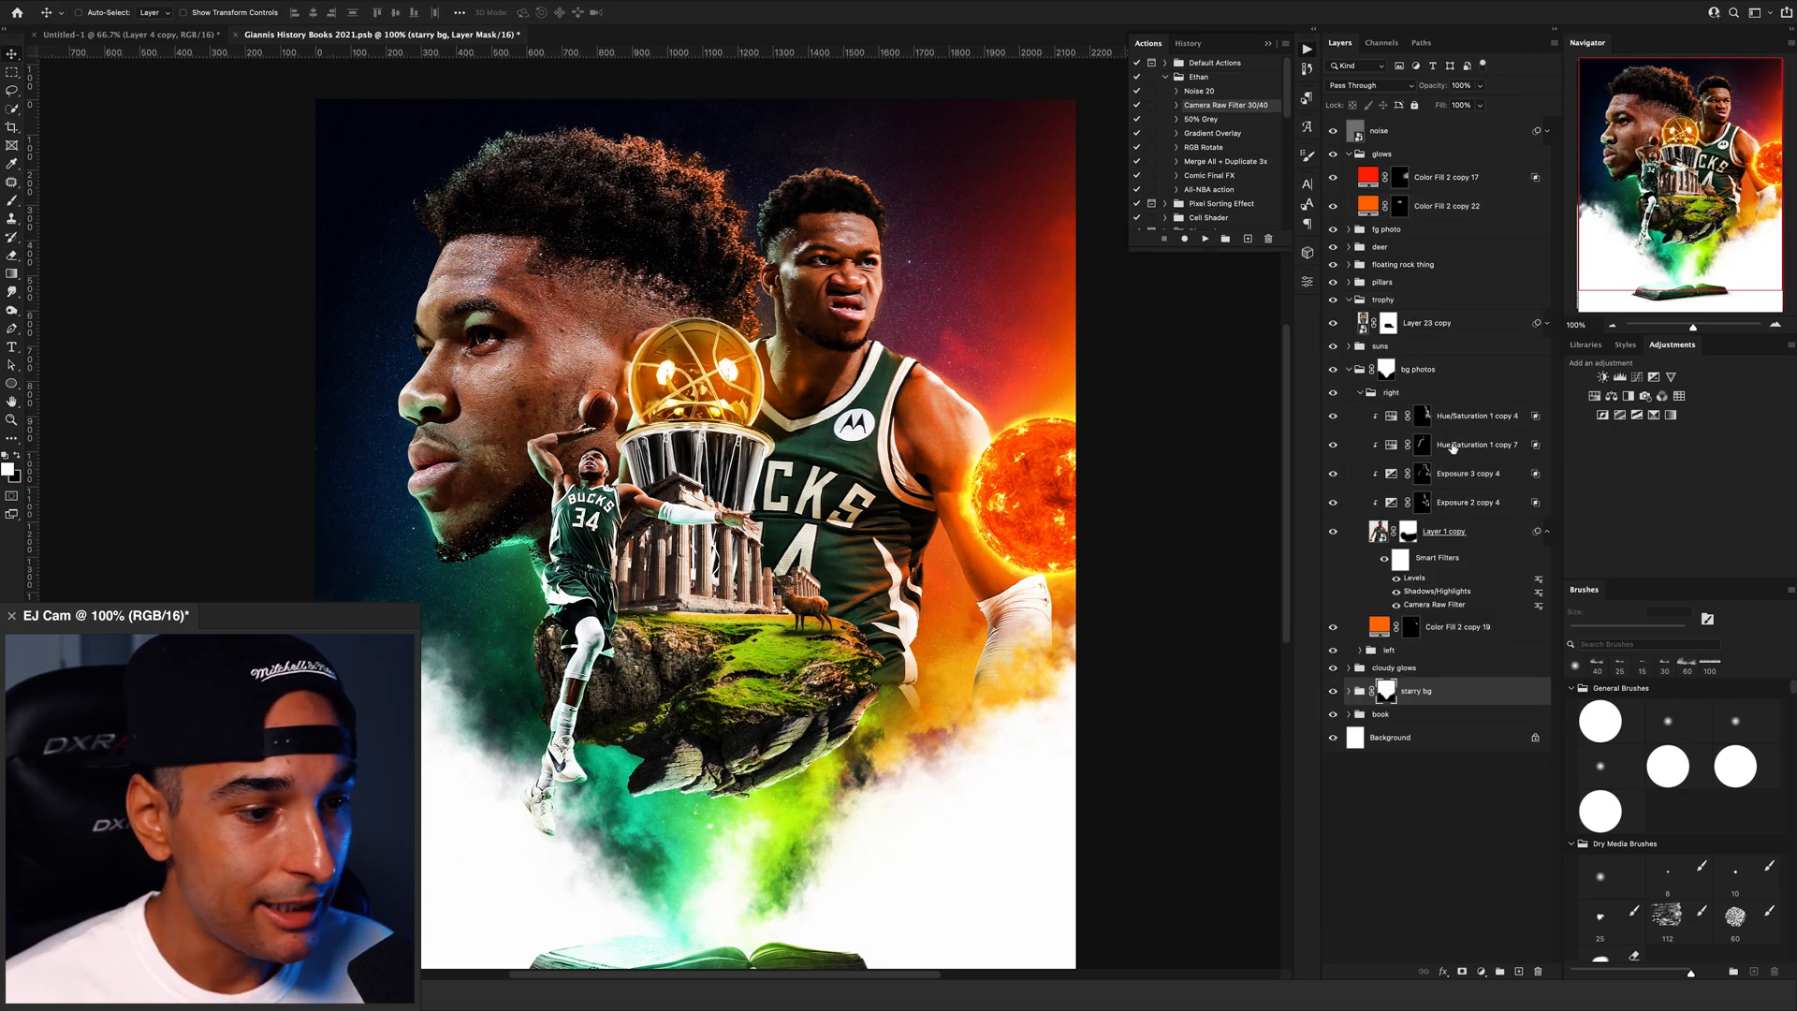
Step: Duplicate Hue/Saturation 1 copy 7 above the trophy layer, clip it, and replace its mask with a black one for brushing
left_click_drag(1454, 445, 1434, 323)
left_click(1427, 335, "alt")
right_click(1407, 321)
left_click(1438, 354)
left_click(1461, 971, "alt")
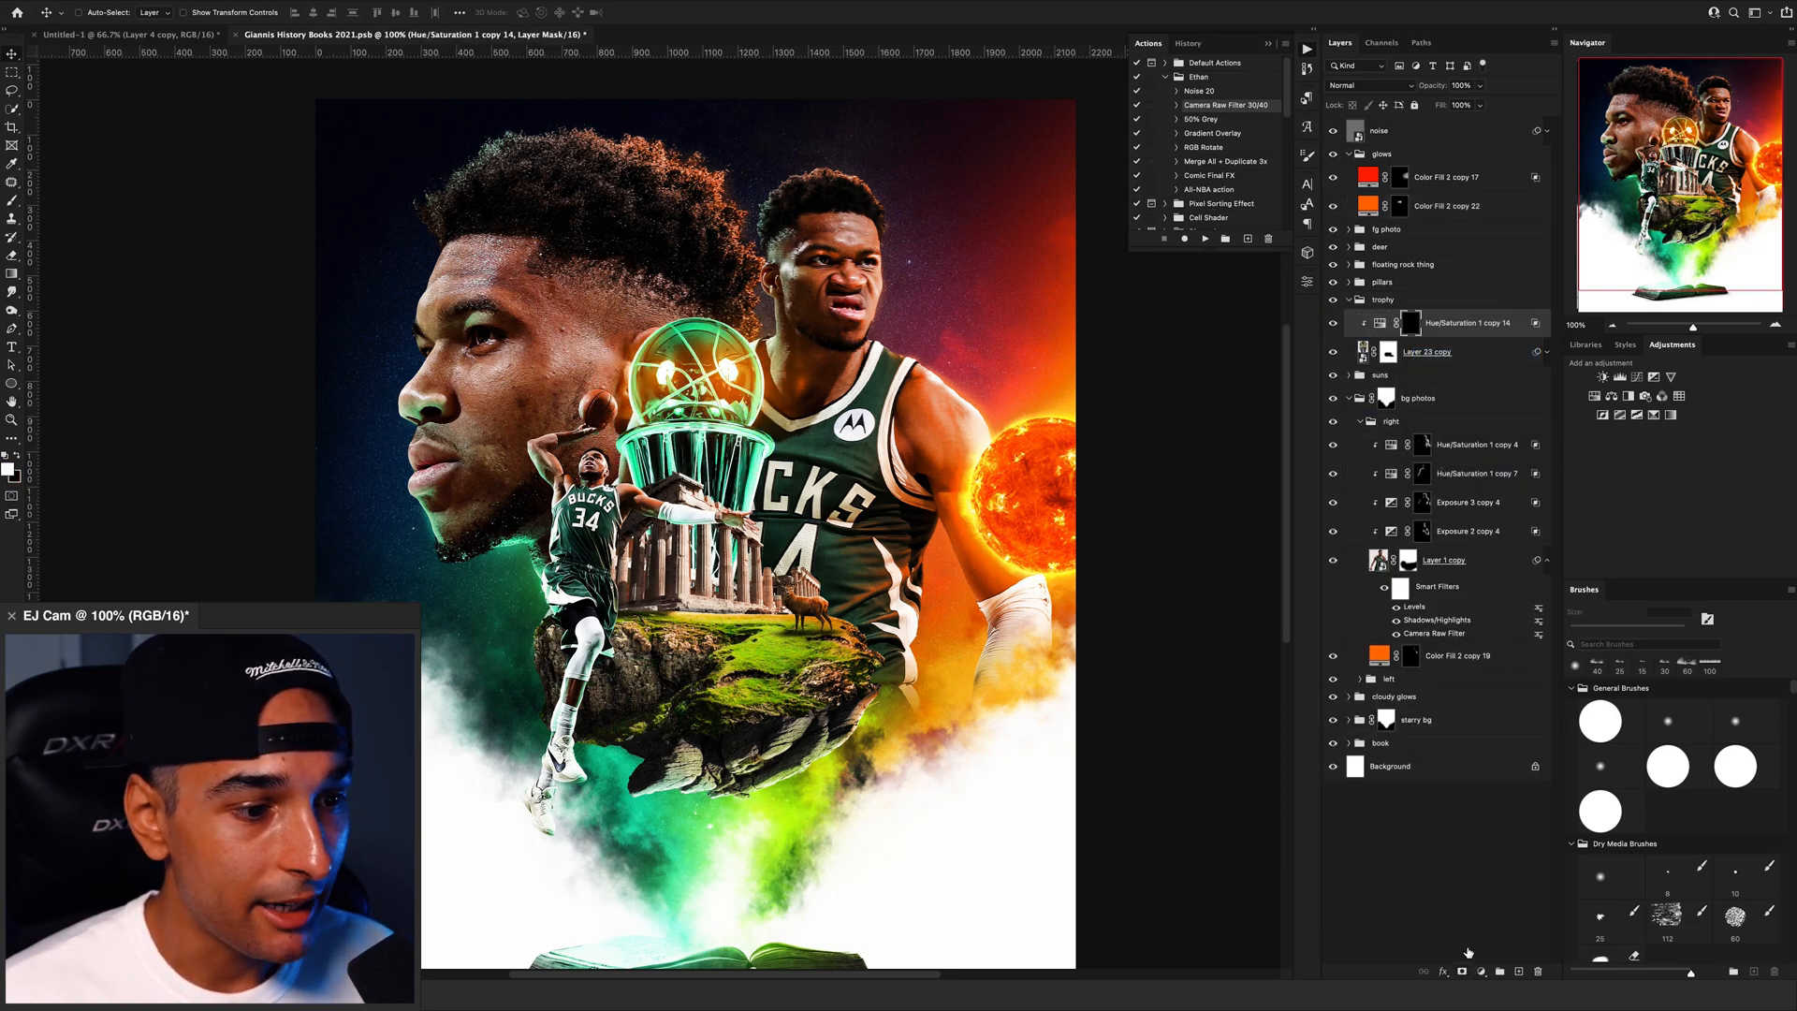
key("b")
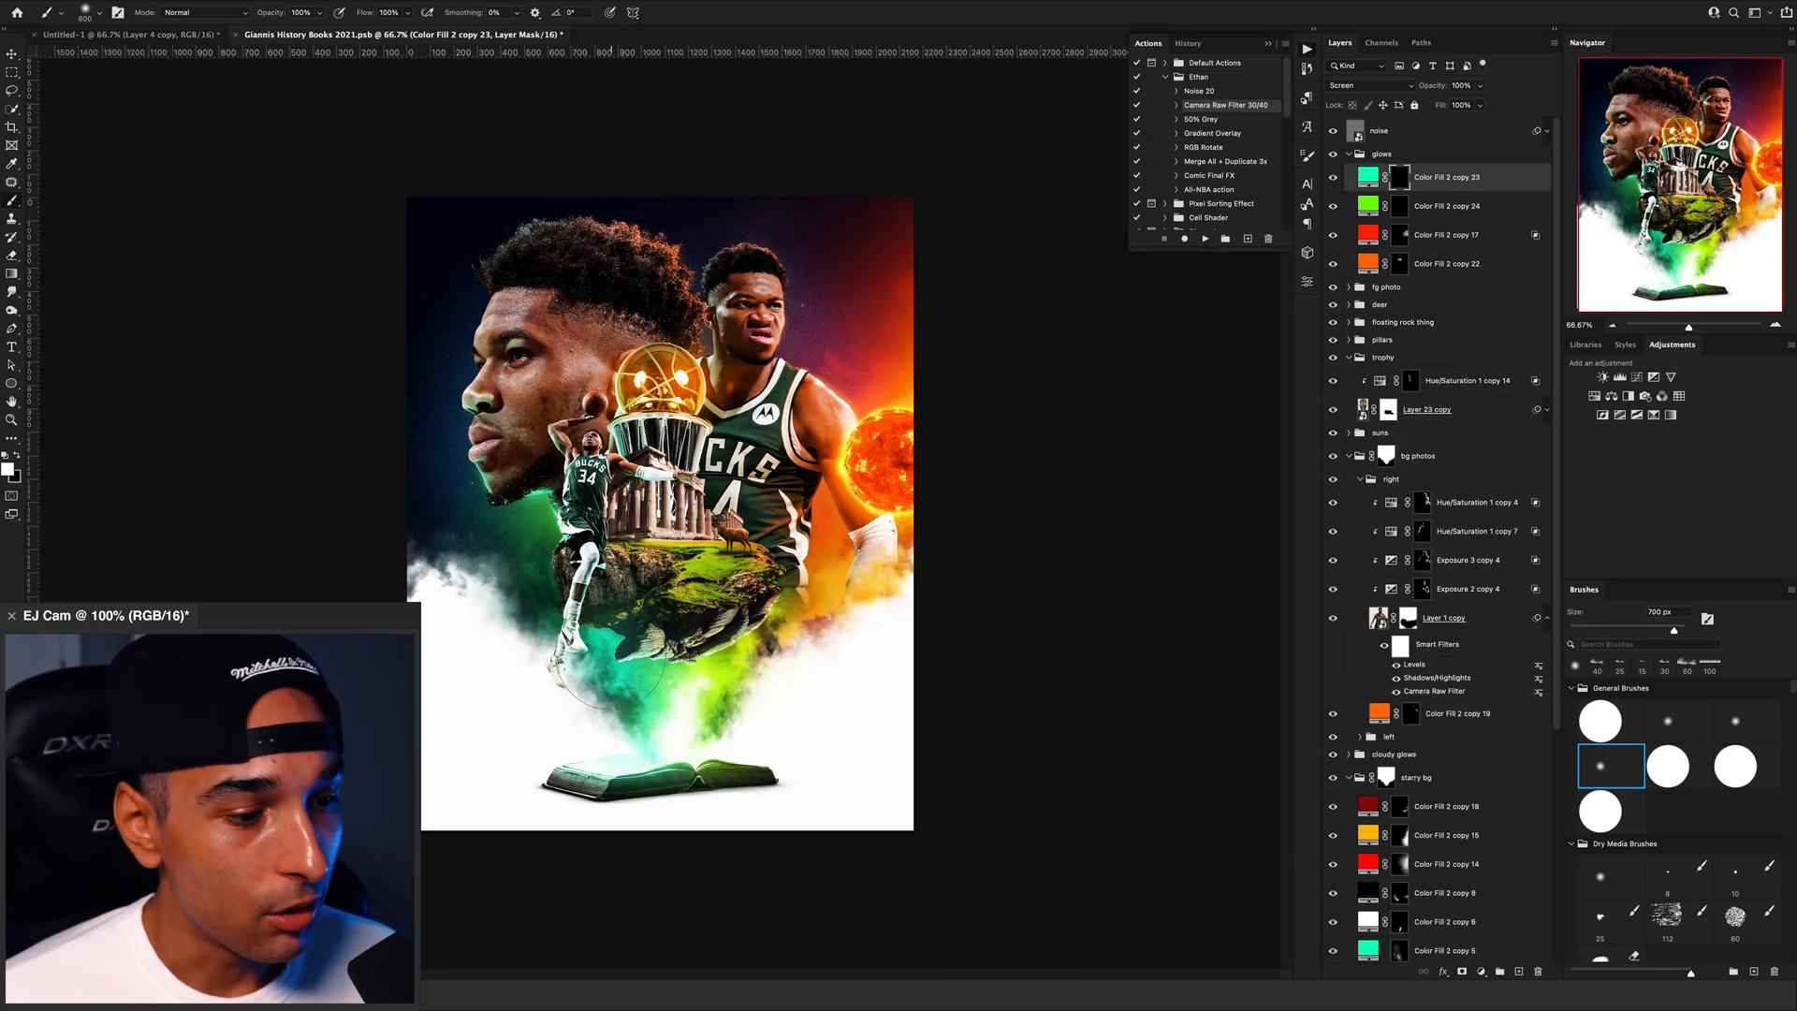
Step: Brush soft teal glow beneath the floating rock on Color Fill 2 copy 23's mask, then target Color Fill 2 copy 24's mask
key("bracketleft")
key("bracketleft")
key("bracketleft")
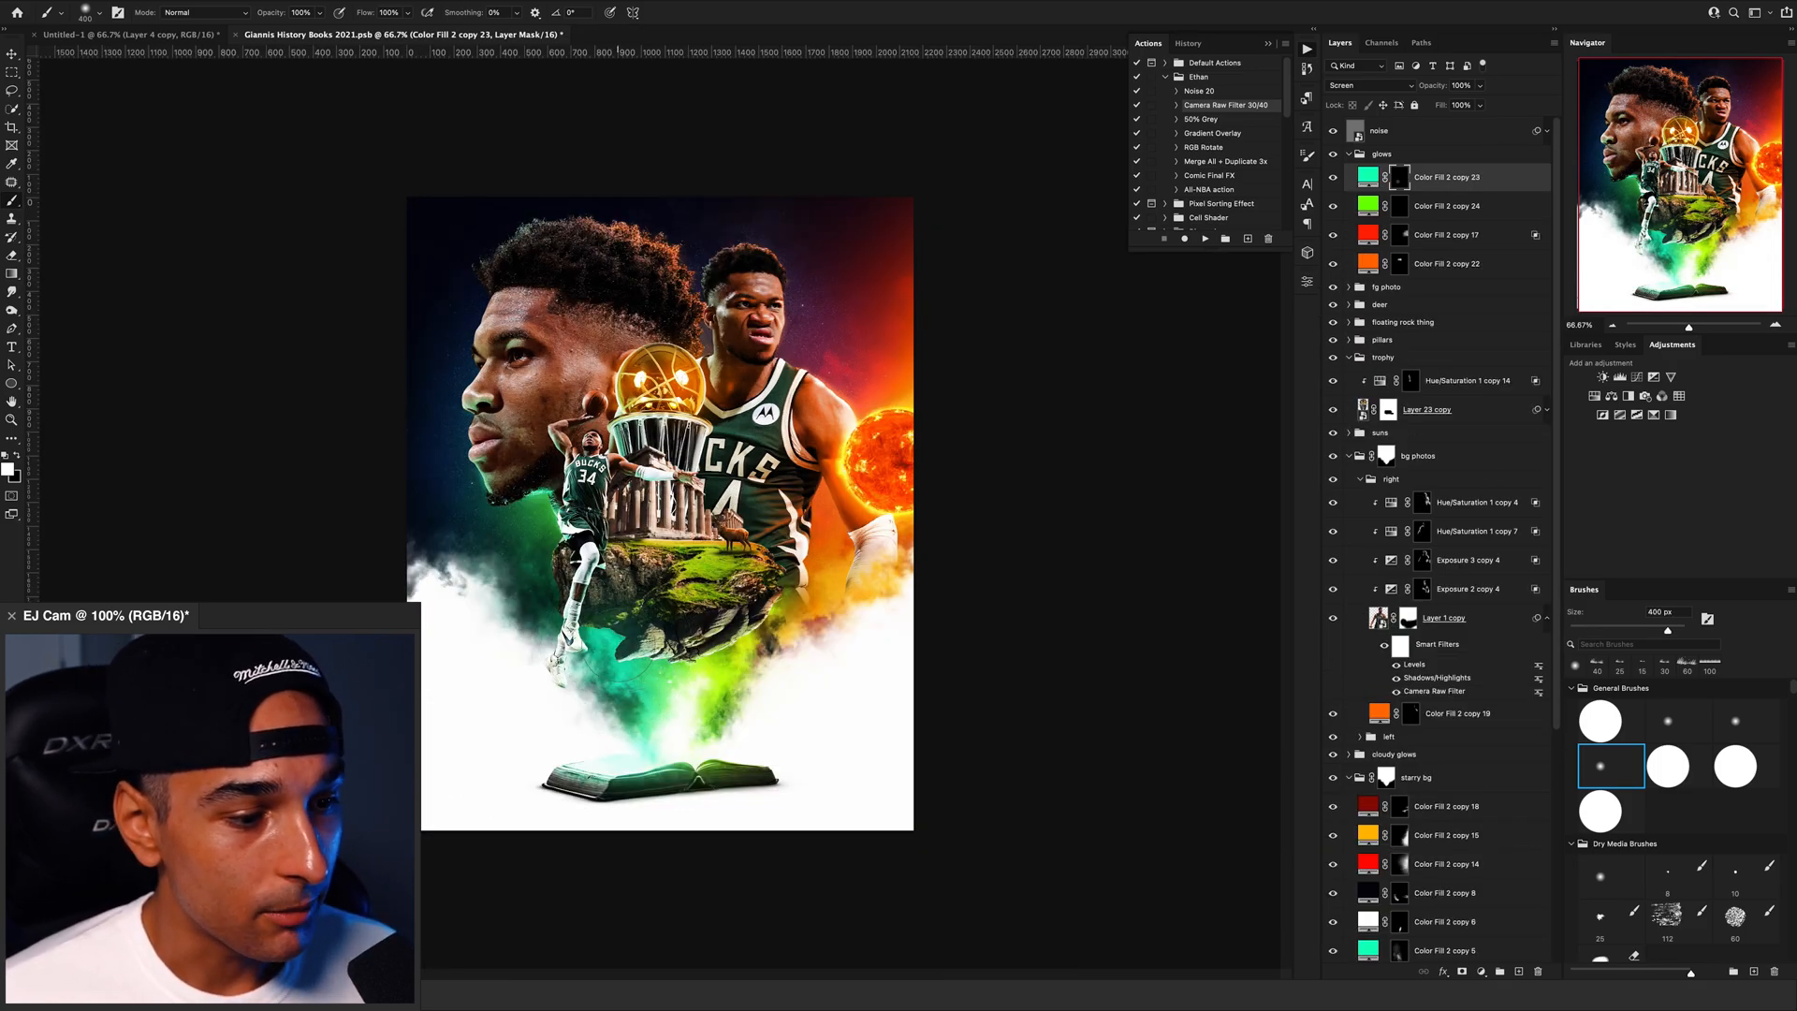
left_click(611, 639)
key("super+z")
key("bracketright")
key("bracketright")
left_click(649, 693)
key("bracketright")
key("bracketright")
key("bracketright")
left_click(545, 522)
key("super+z")
left_click(1400, 208)
Step: Copy the four asteroid layers, Layer 12 copy through Layer 10 copy 2, from Untitled-1 into the poster over the jersey player
key("v")
left_click(197, 34)
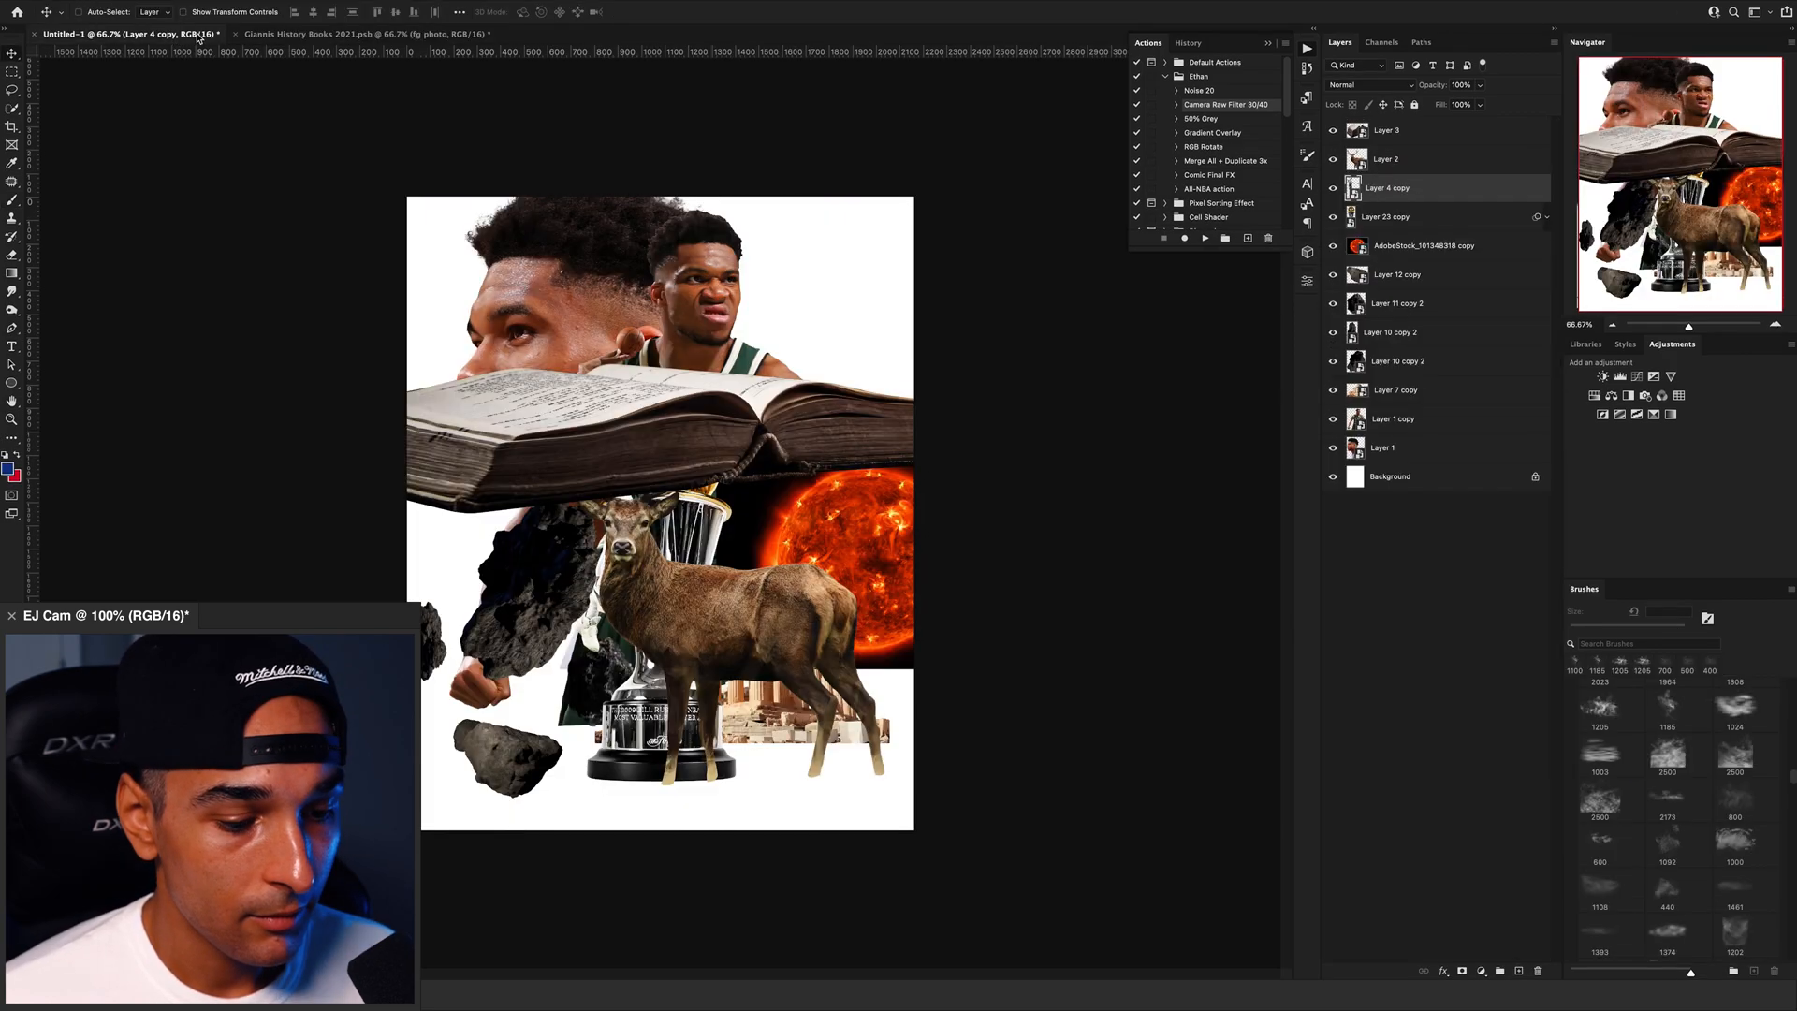
left_click(1404, 274)
left_click(1389, 363, "shift")
left_click_drag(859, 437, 926, 388)
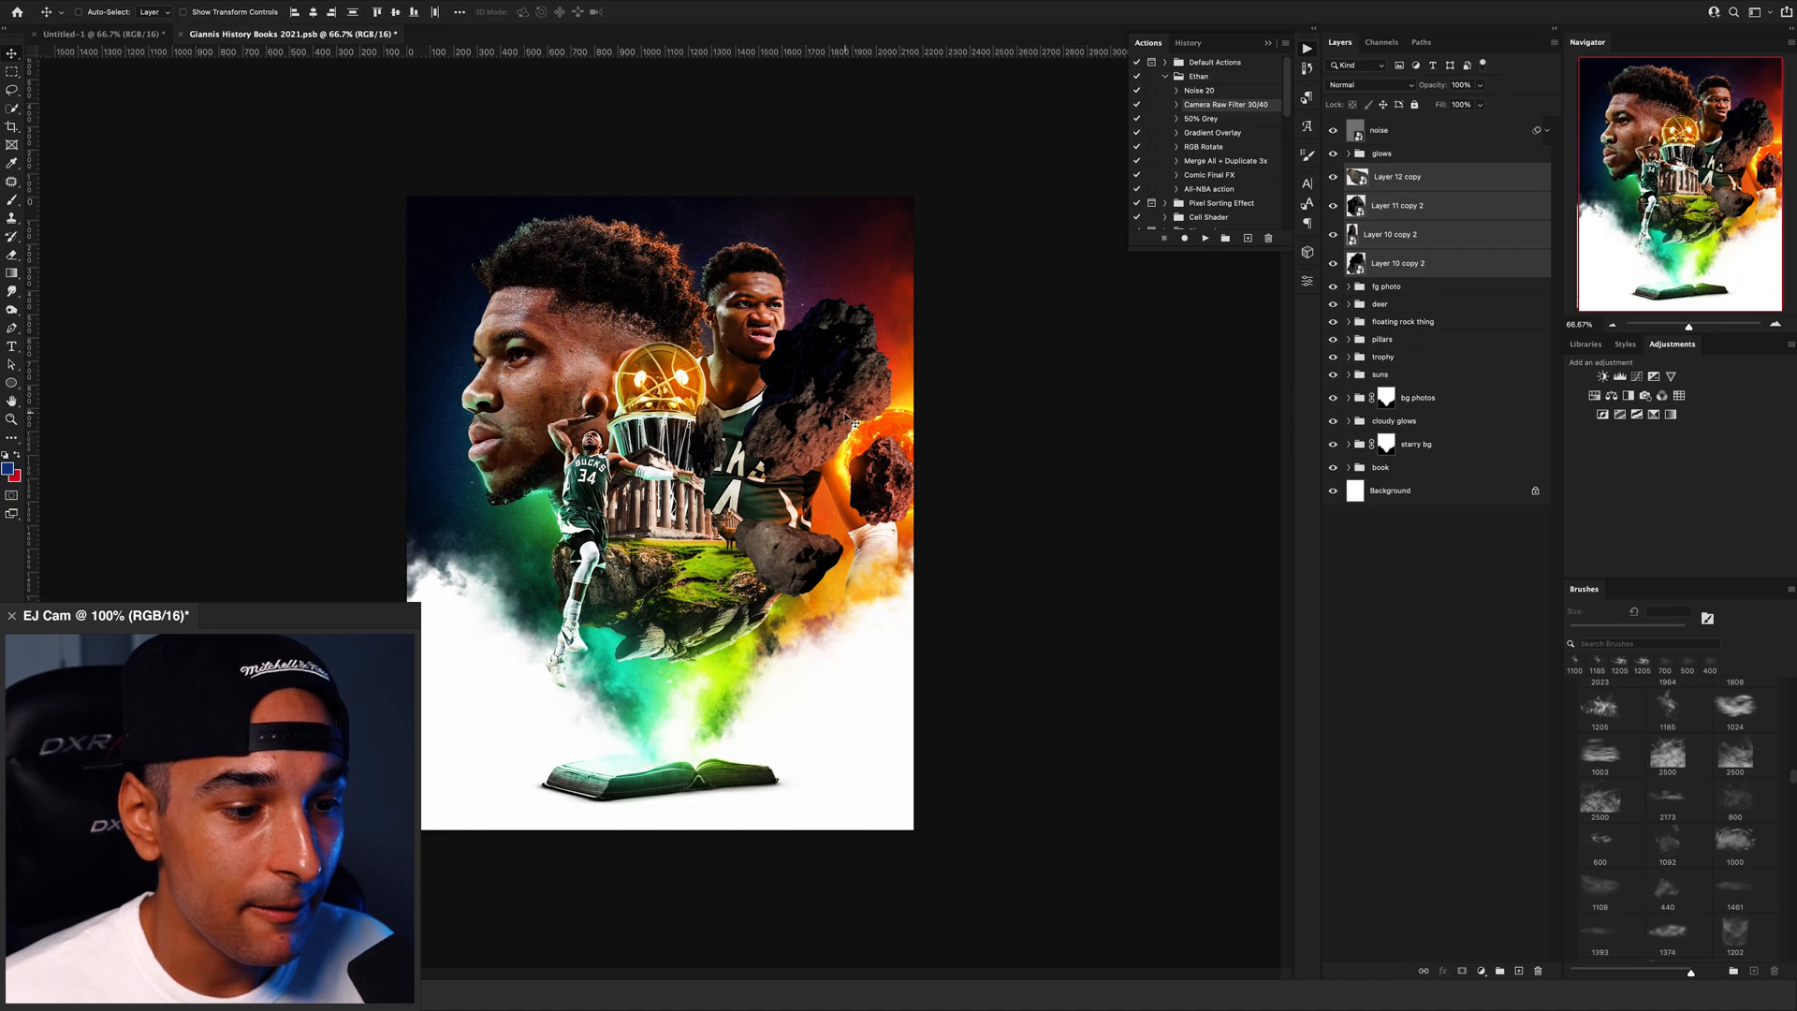
left_click_drag(845, 413, 831, 431)
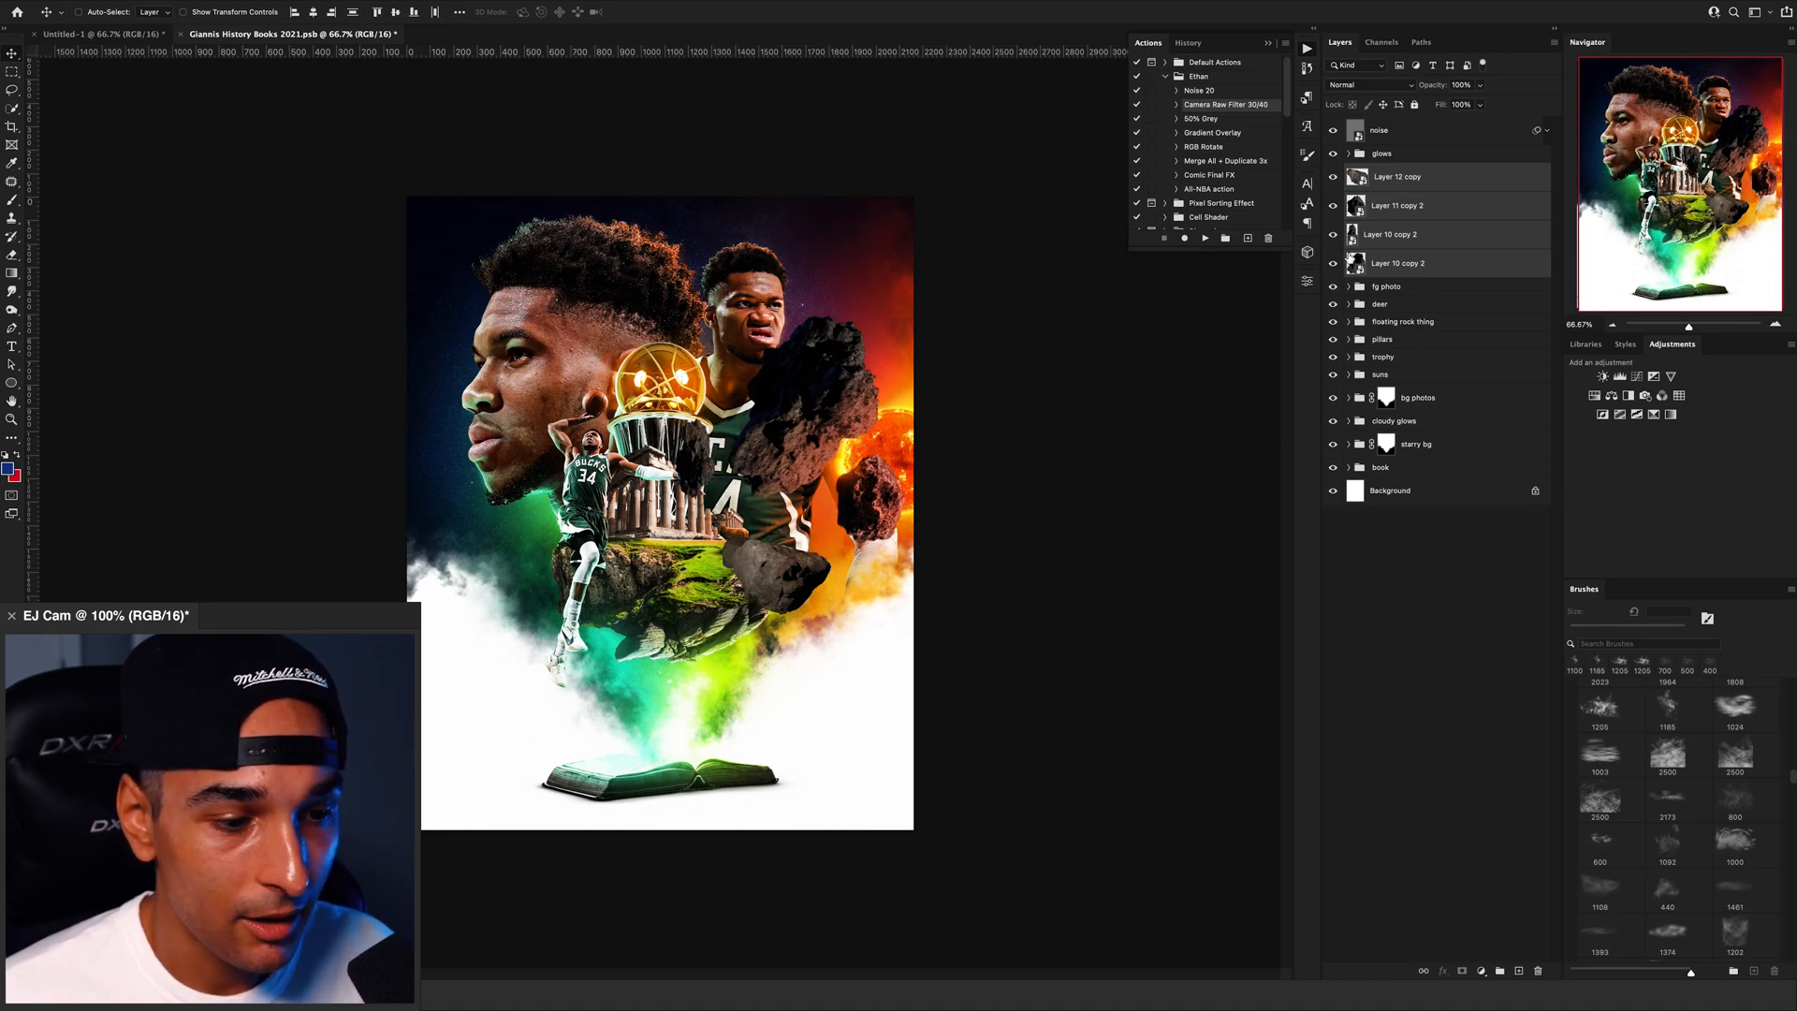
Step: Hide the other asteroid layers and move the large Layer 10 copy 2 asteroid downward
left_click(1395, 208)
left_click(1332, 264)
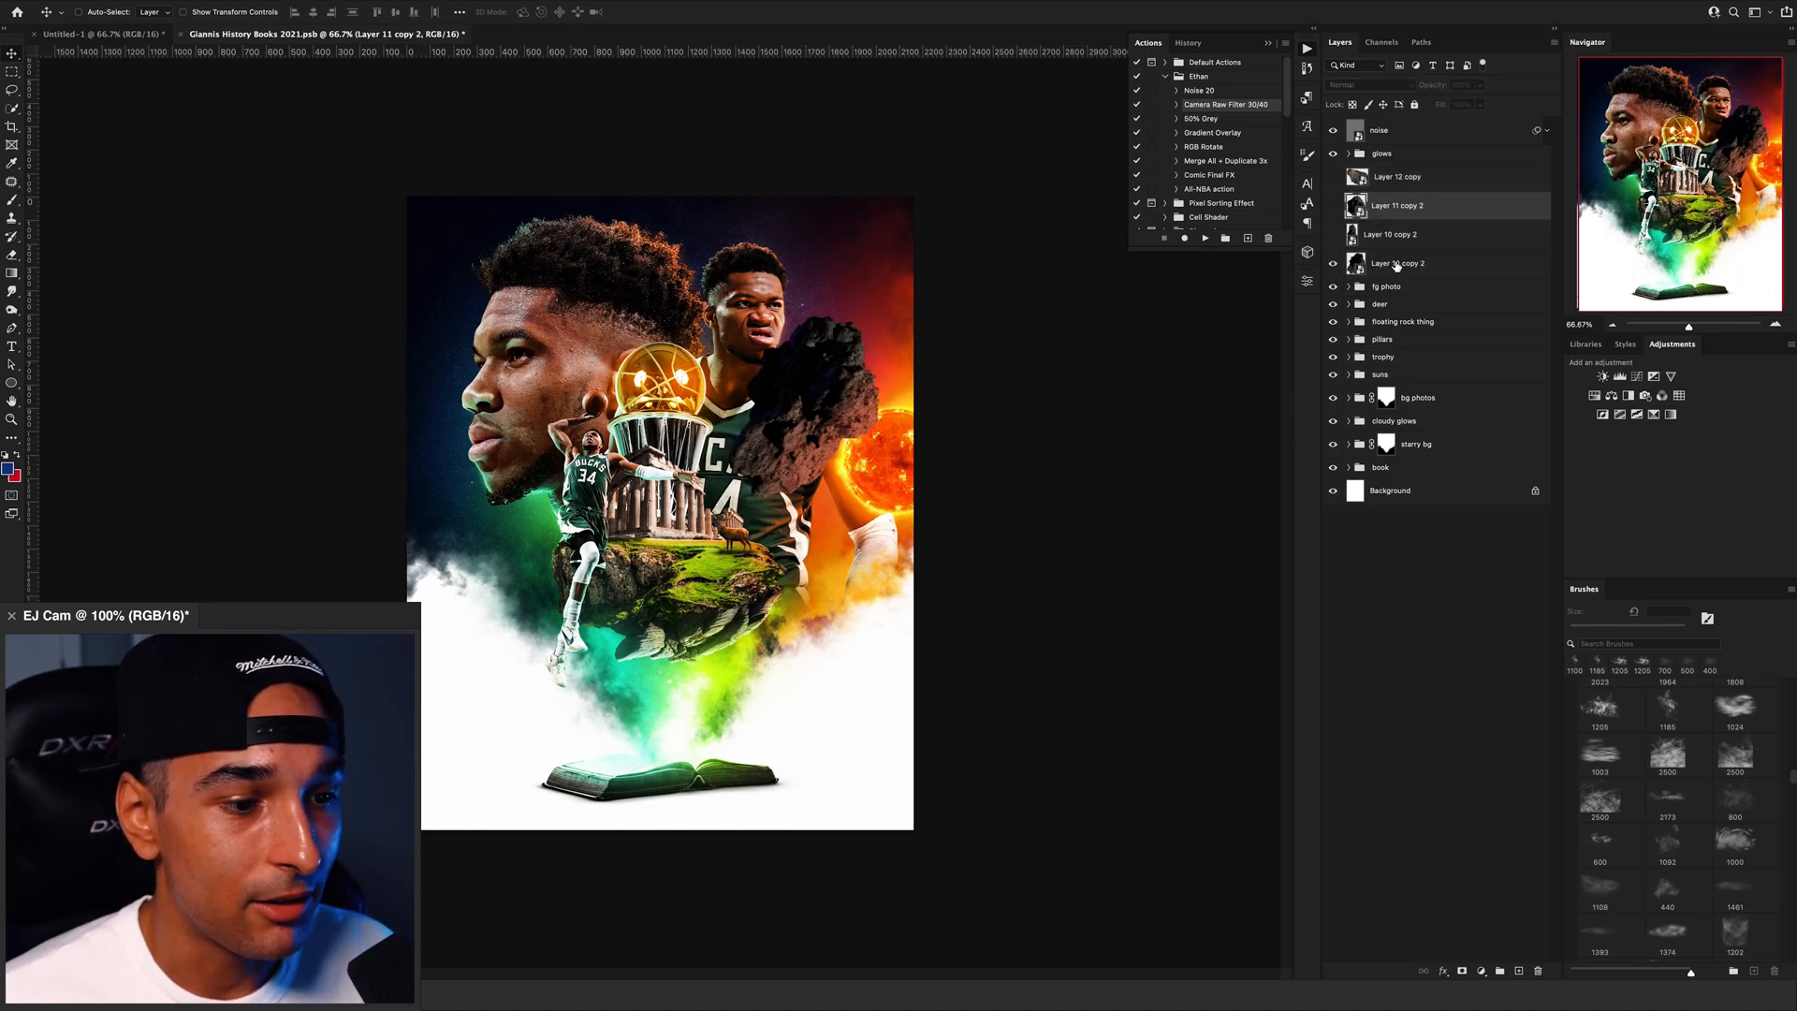
left_click(1396, 266)
left_click(1775, 325)
left_click_drag(1064, 300, 1084, 586)
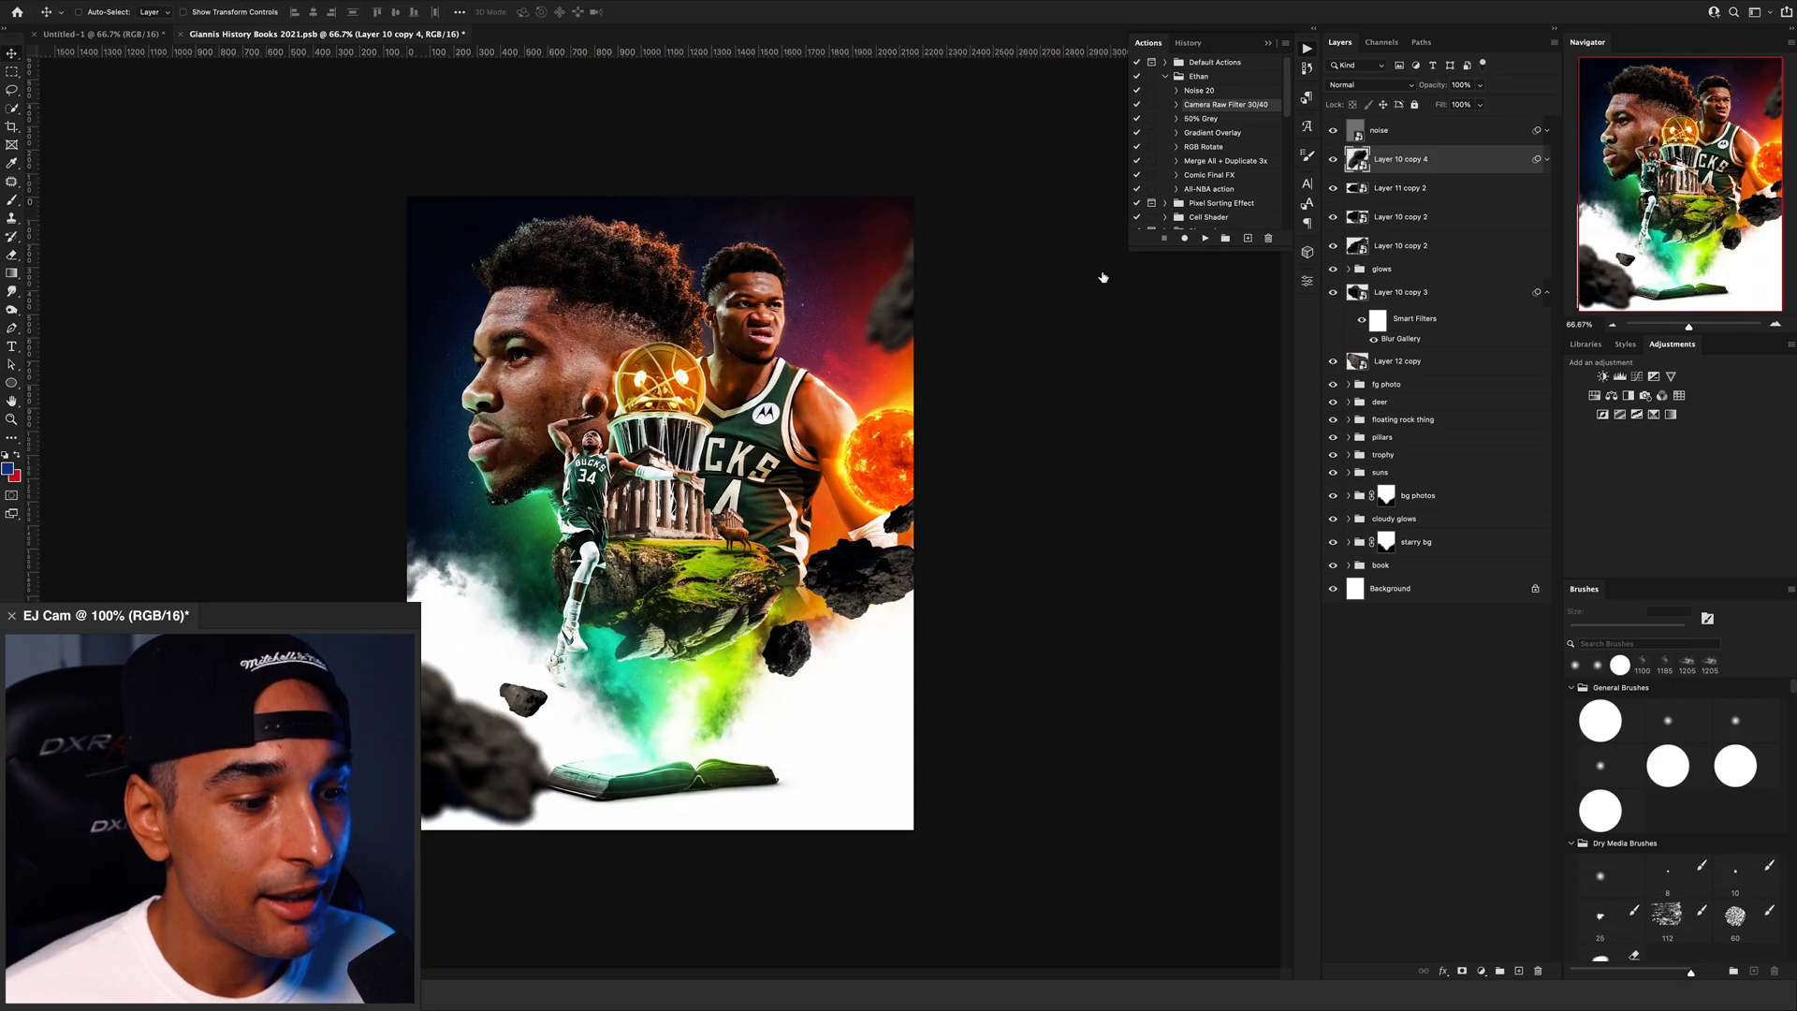
Step: Reposition the blurred asteroid at the poster's upper edge and the small Layer 11 copy 2 asteroid below the island
left_click_drag(955, 277, 921, 253)
key("super+z")
left_click_drag(1024, 273, 1003, 258)
left_click(1413, 188)
left_click(1431, 246)
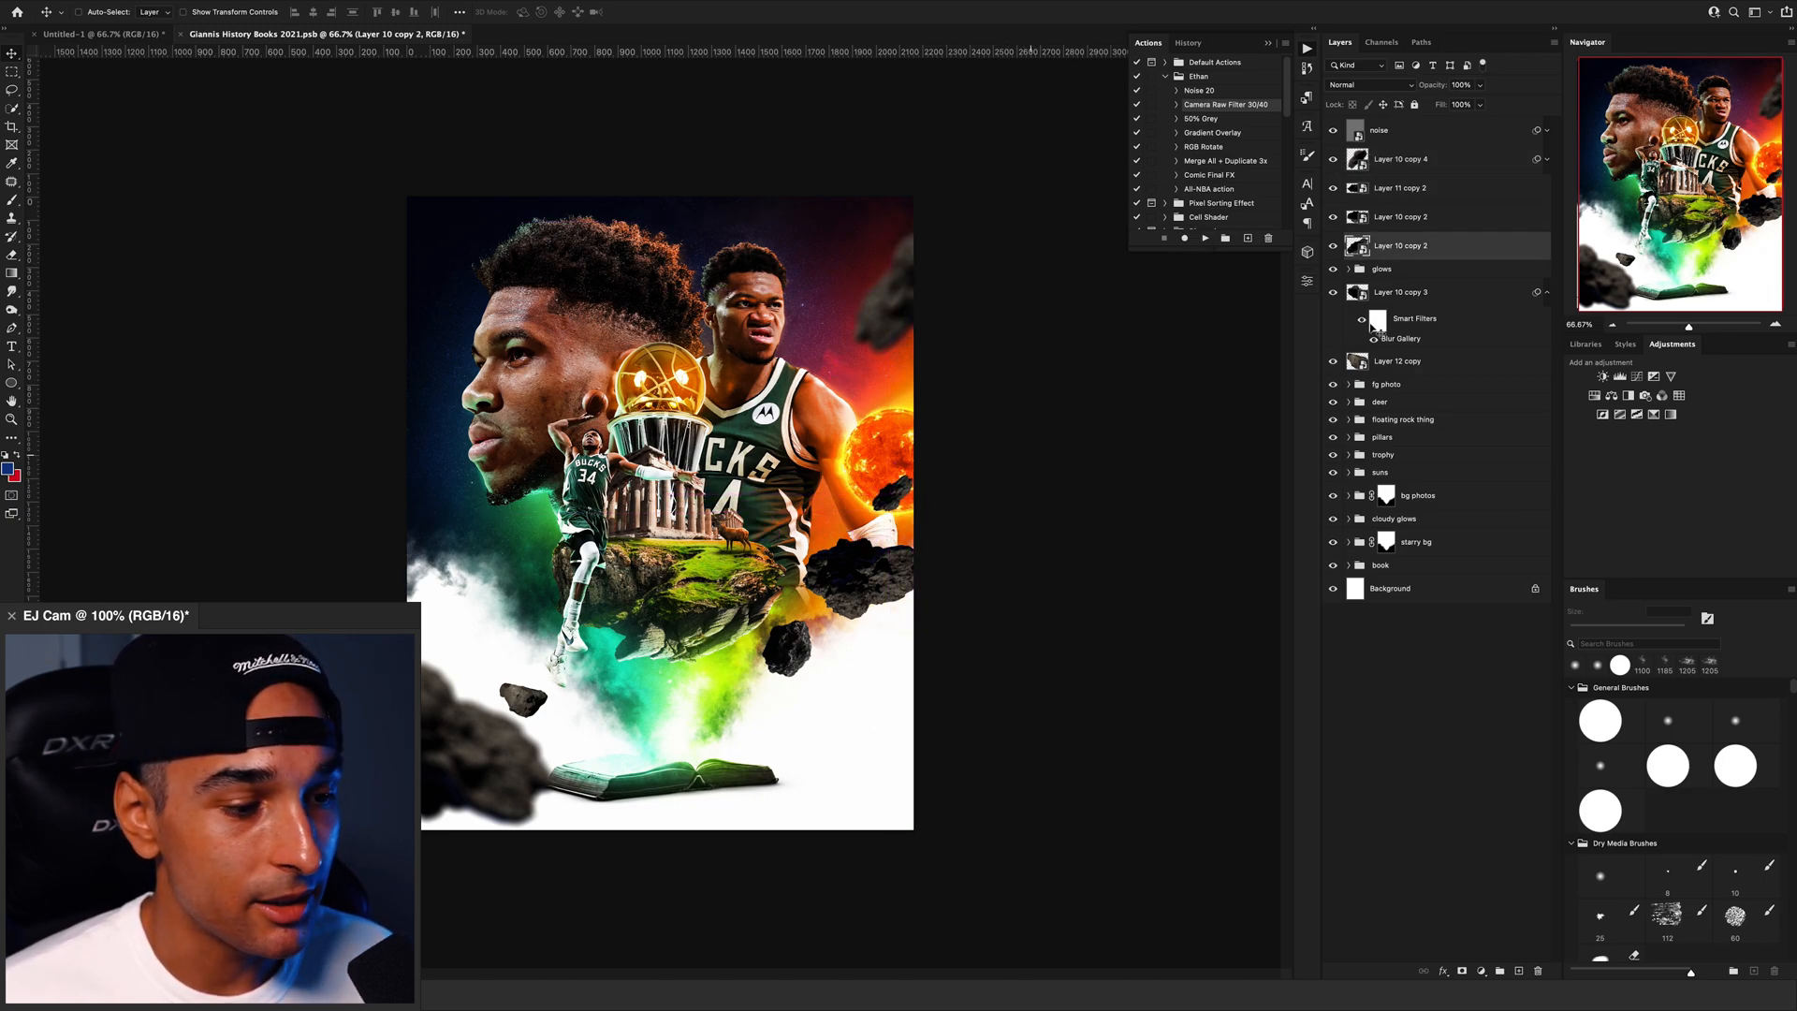
left_click(1403, 188)
left_click_drag(1080, 452, 1108, 484)
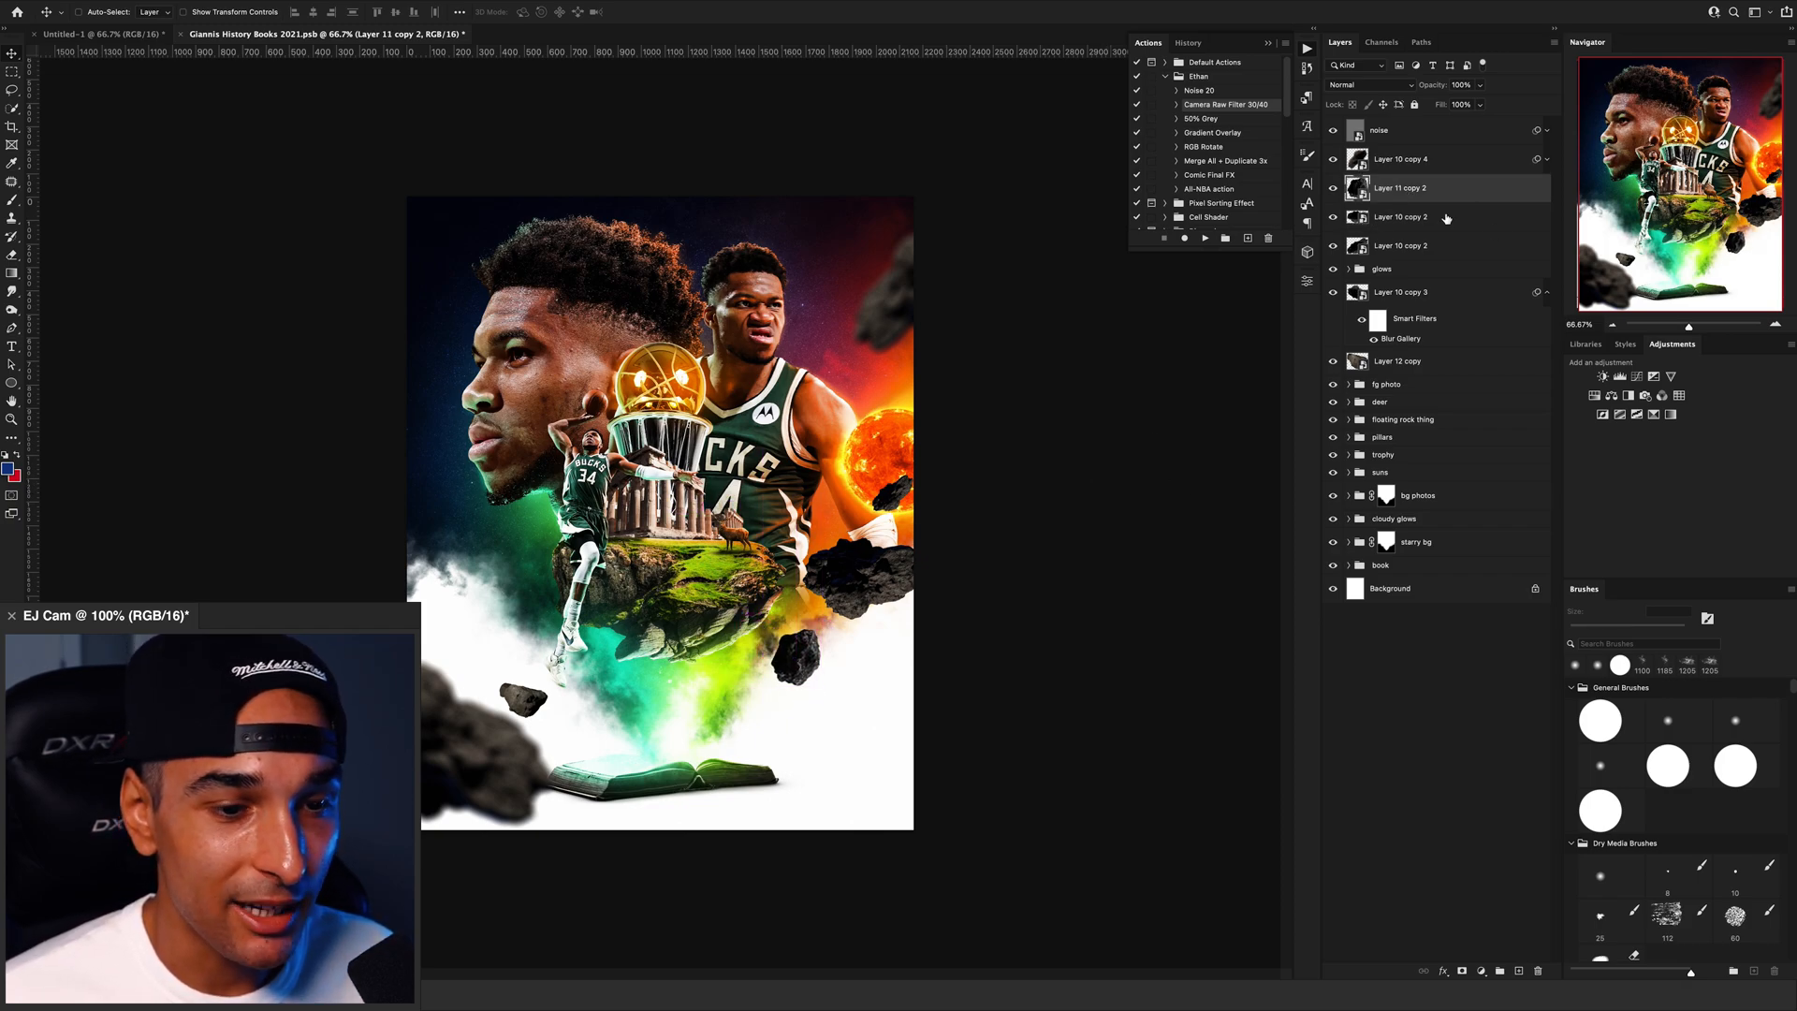
Step: Move Layer 10 copy 3 and Layer 12 copy above the glows group, beside the other asteroid layers
left_click(1394, 292)
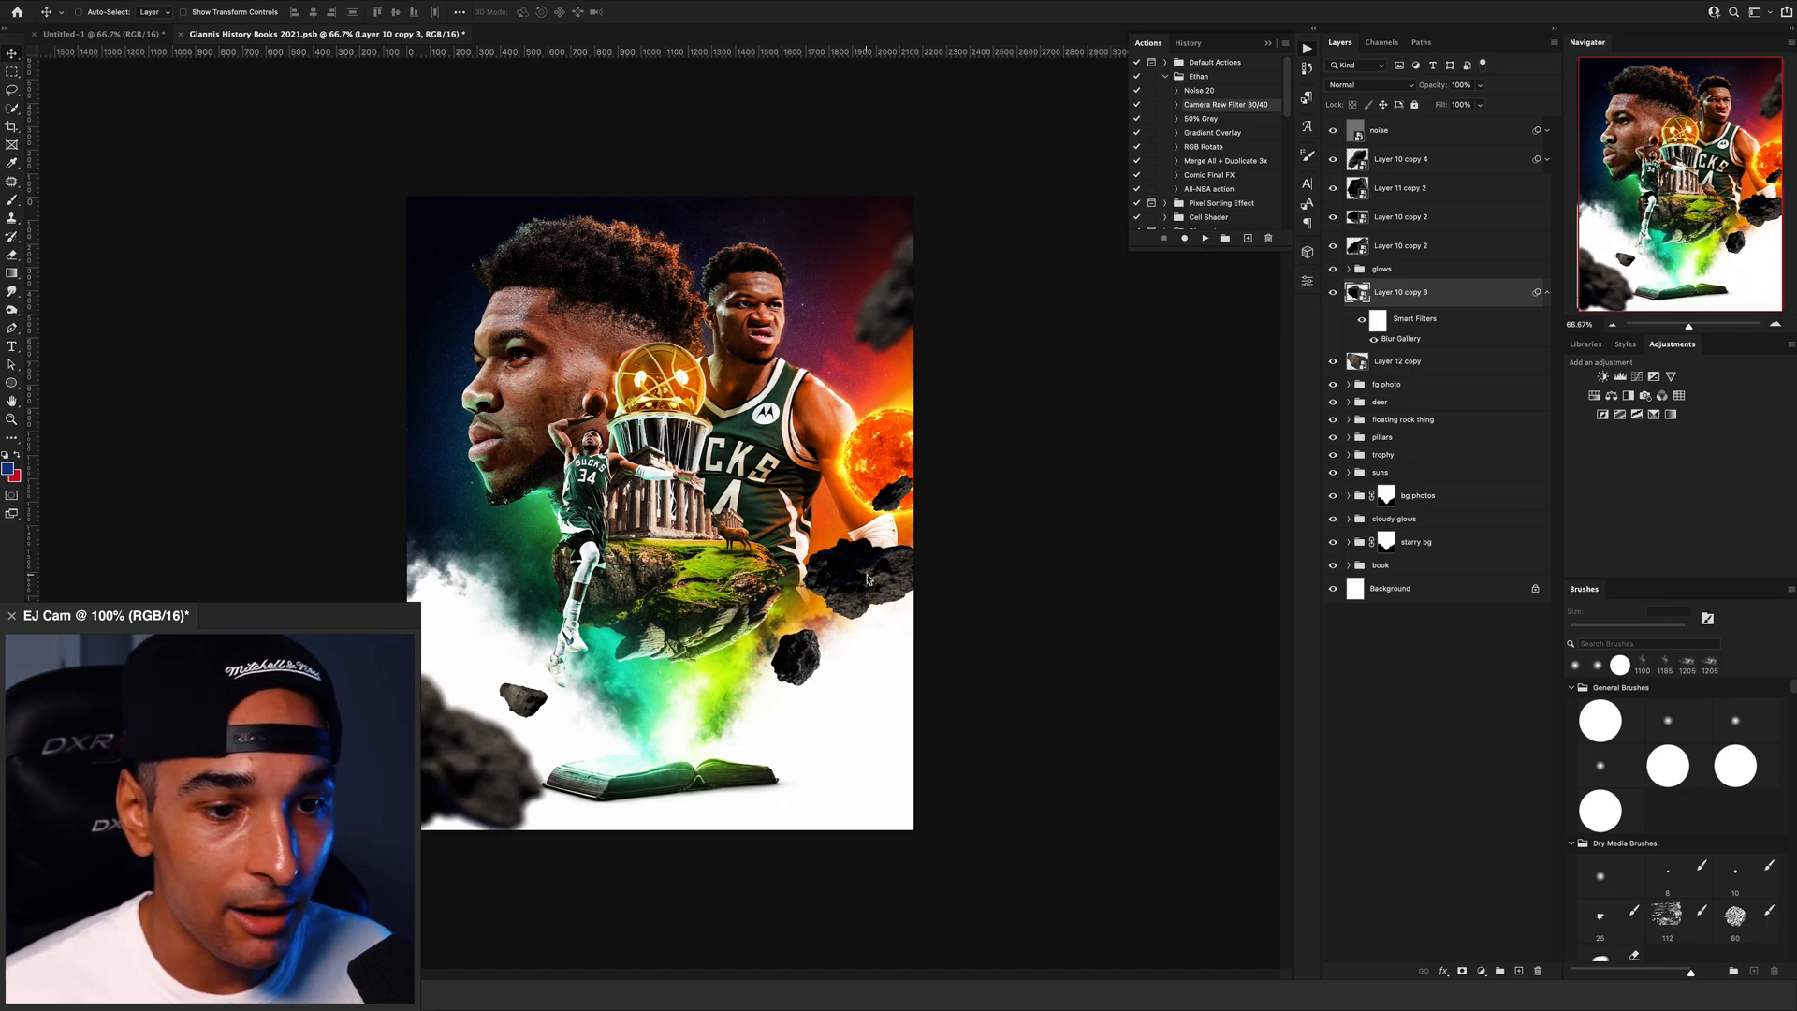
left_click(1435, 360, "shift")
left_click_drag(1434, 360, 1437, 262)
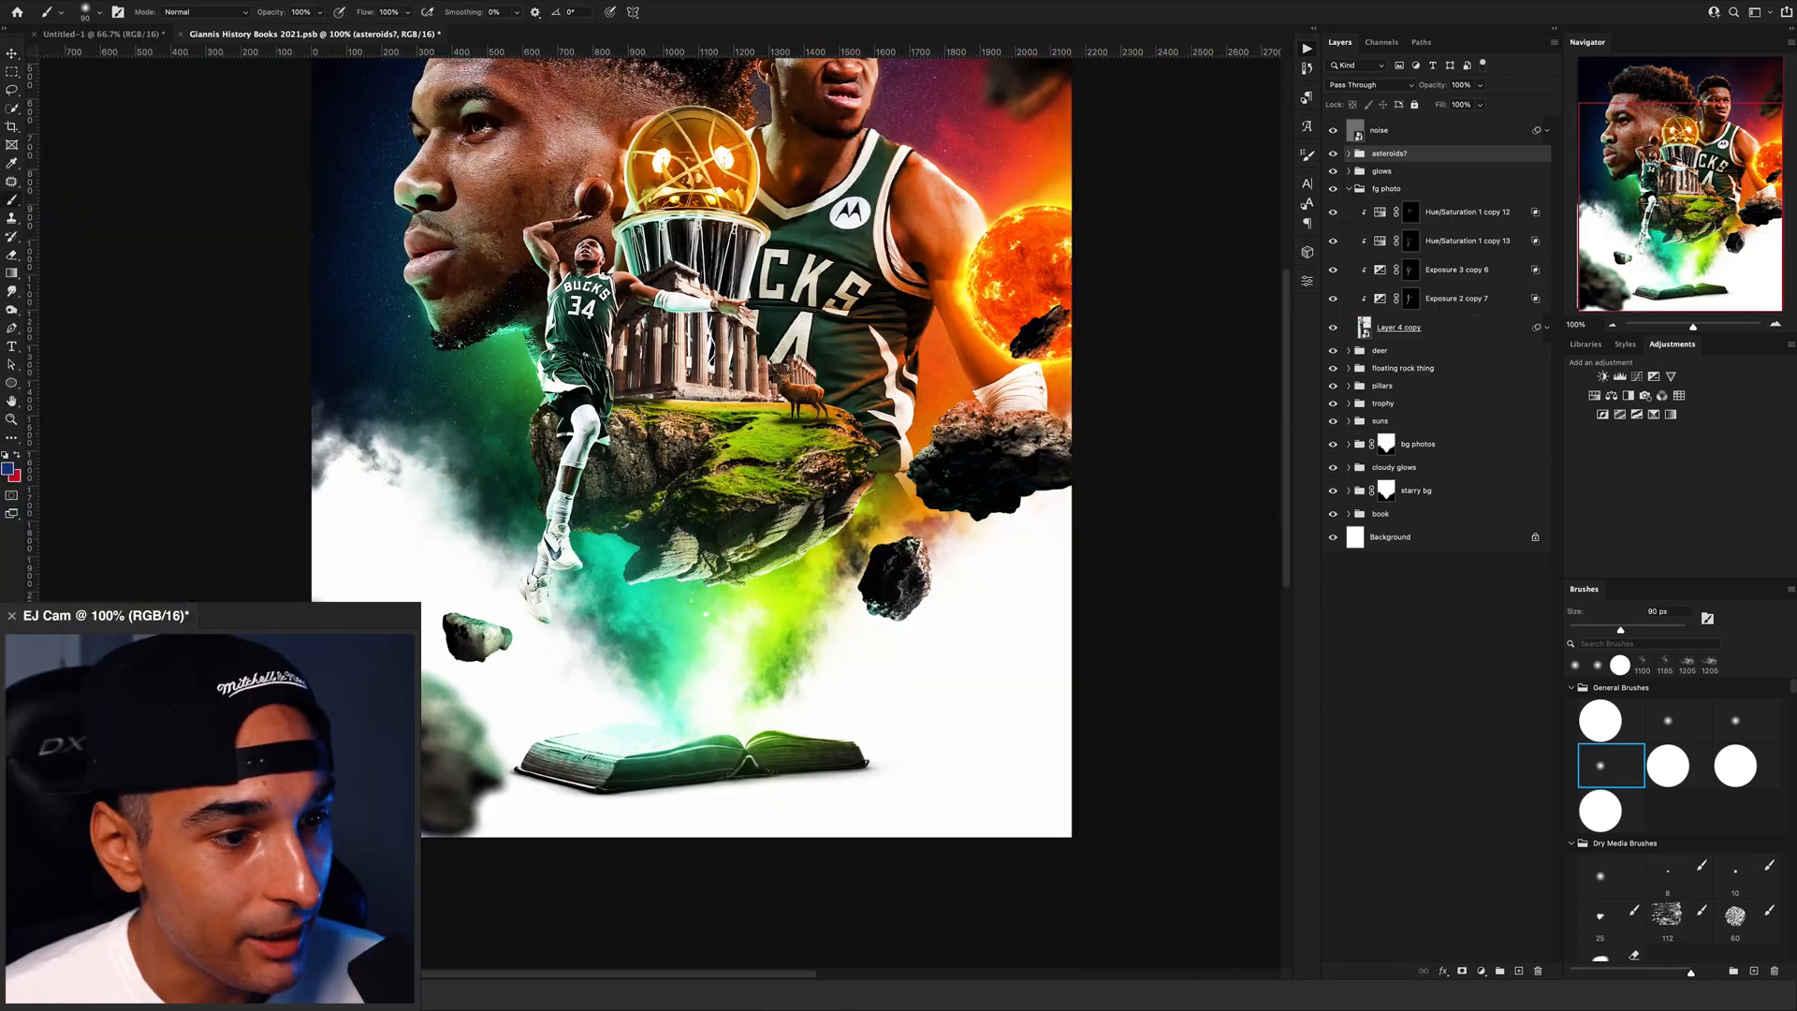
Step: Place the northern-lights-aurora-borealis-EHK43A6 image into the glows group and hide the asteroids? group
left_click_drag(1129, 2, 842, 70)
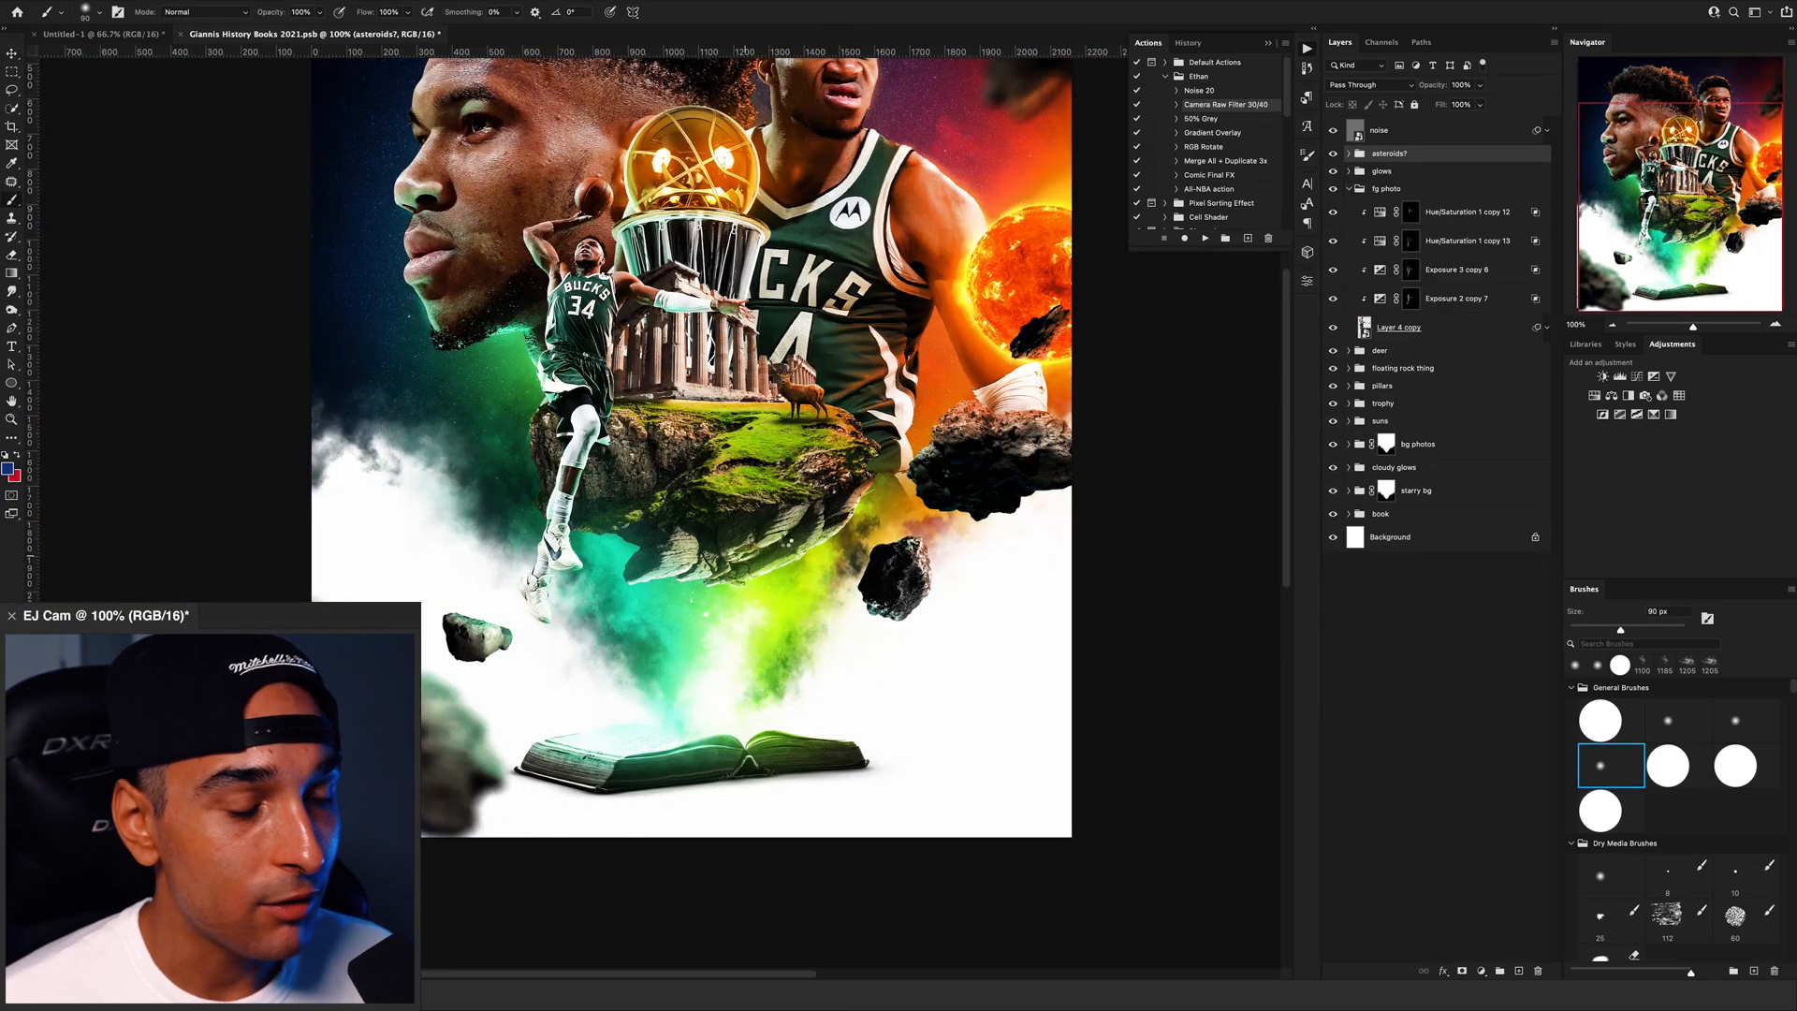
key("Return")
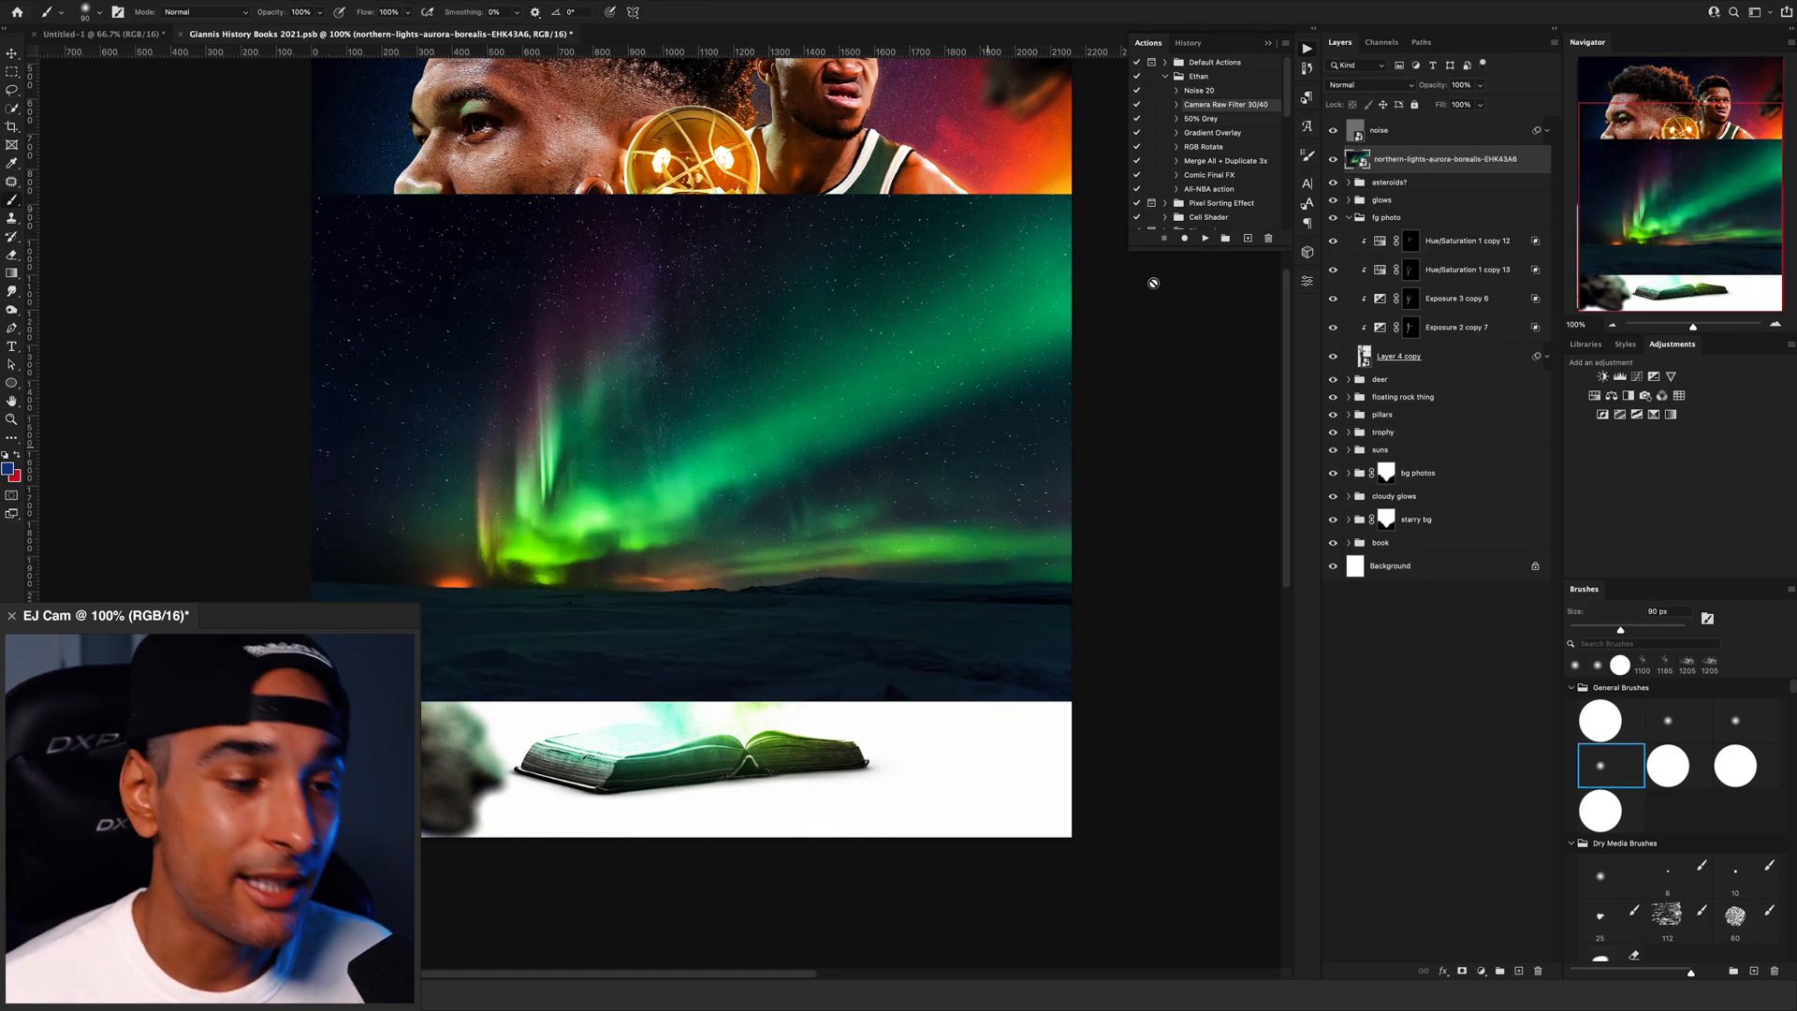
left_click_drag(1397, 169, 1397, 199)
left_click(1334, 157)
Step: Move the northern lights layer out of the glows group to just above it and open its blend mode options
left_click(1348, 171)
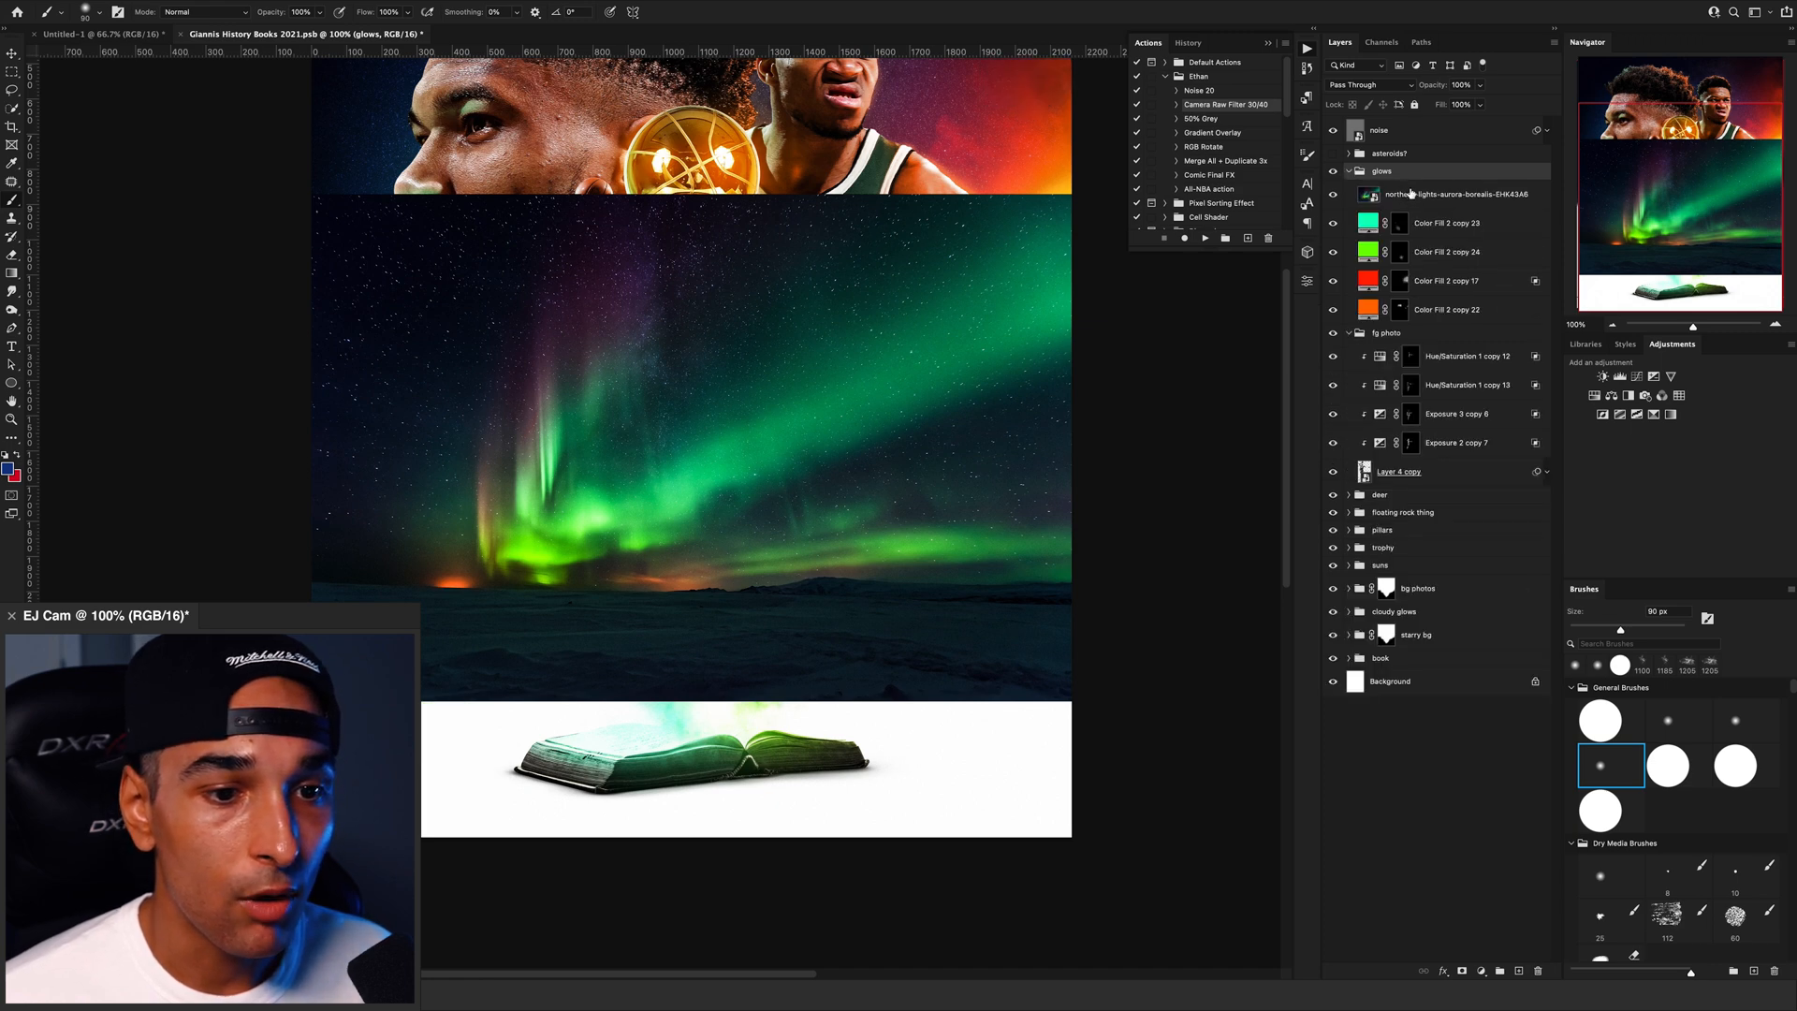
left_click(1348, 199)
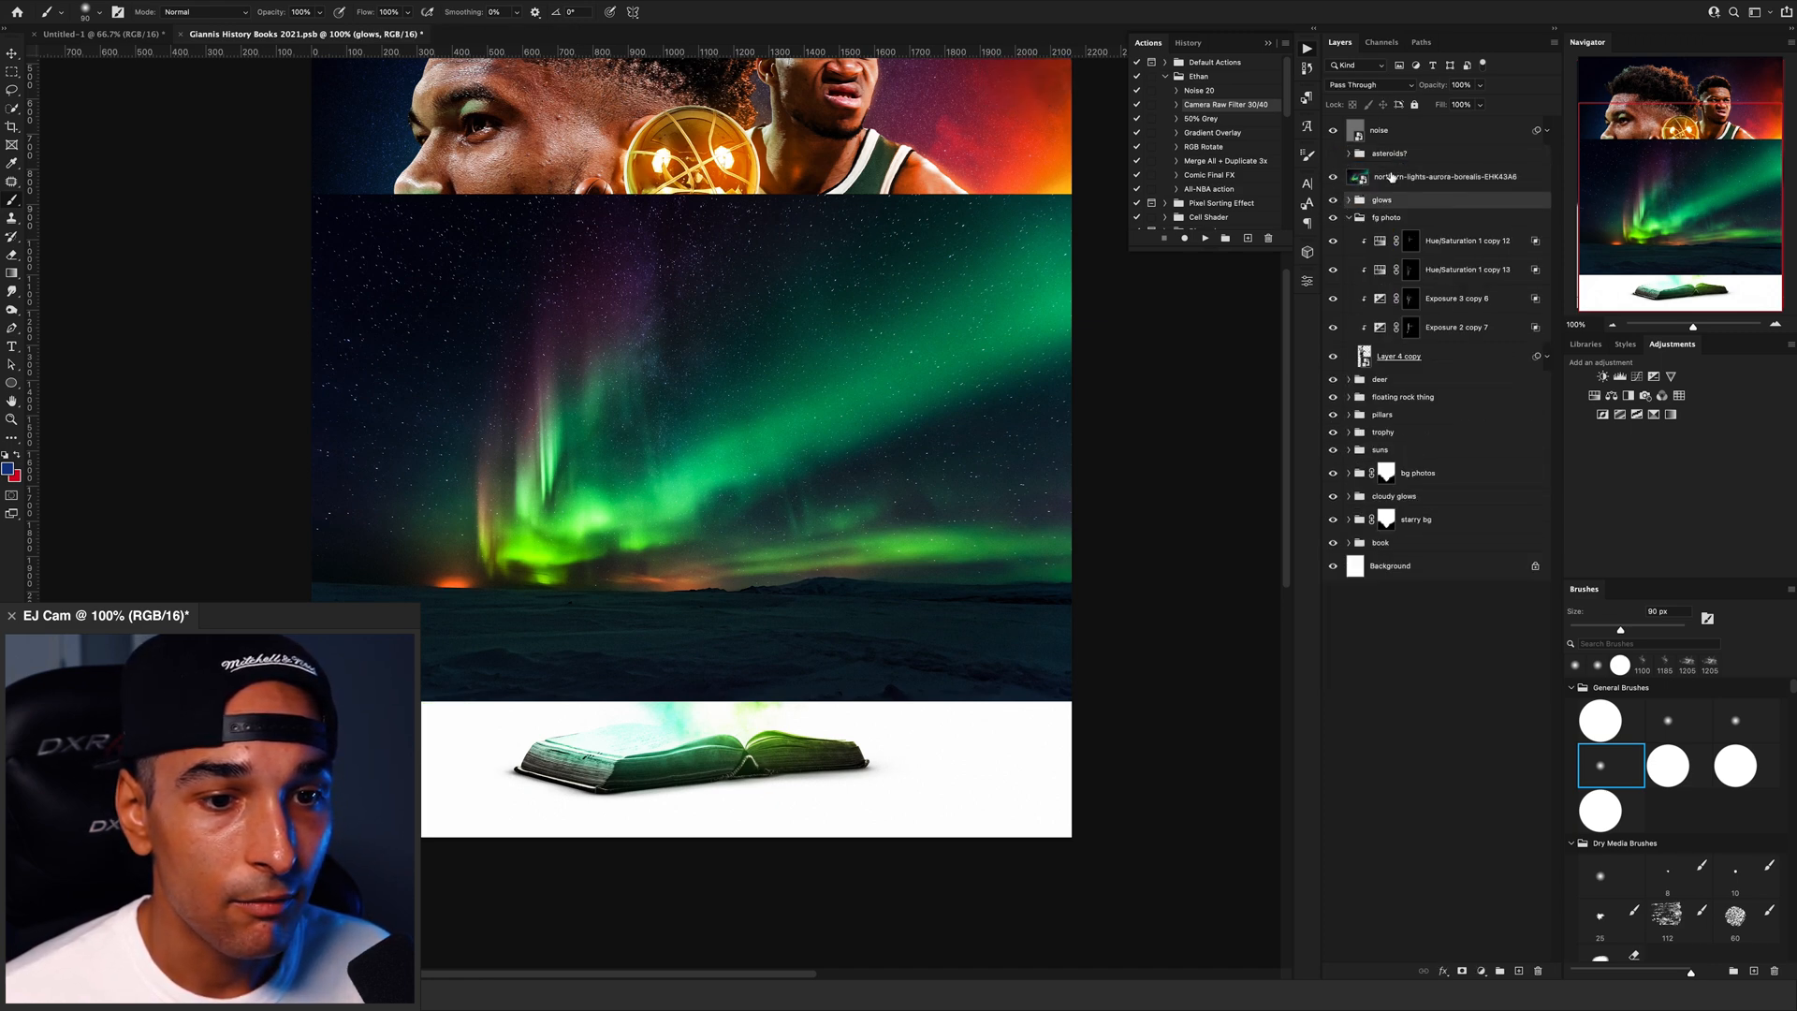
left_click(1369, 84)
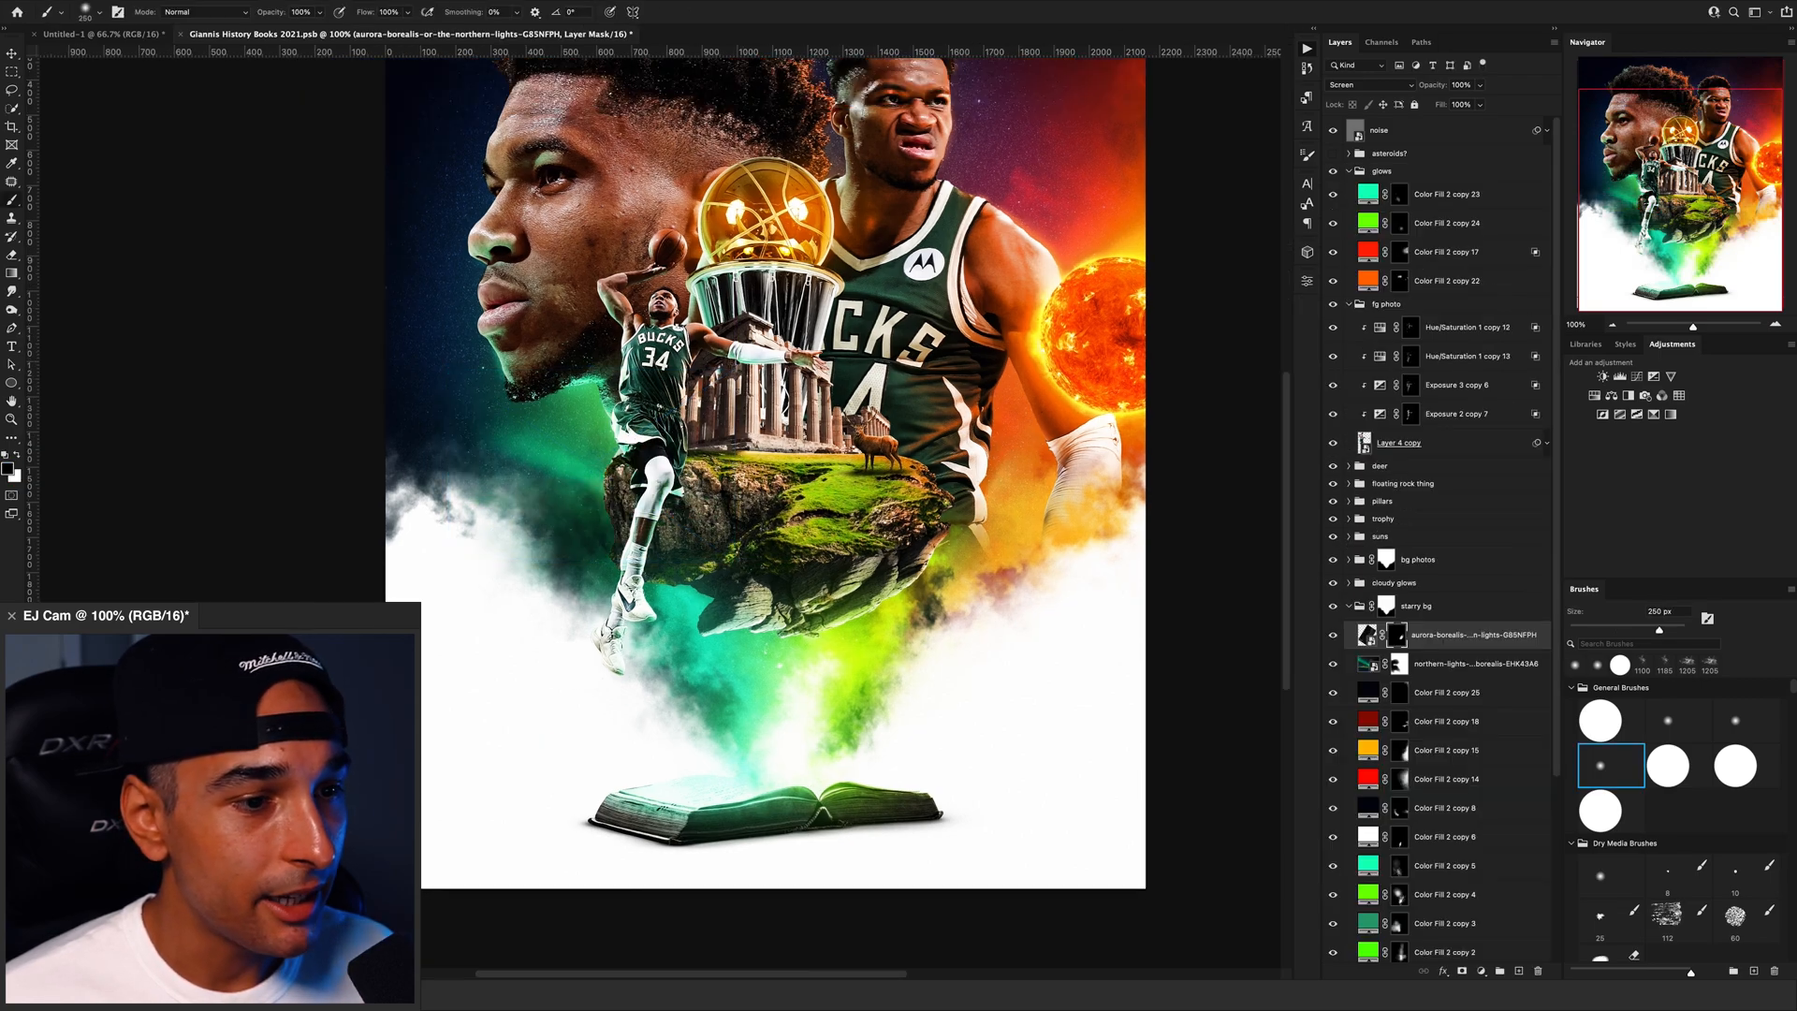
Step: Place the aurora-borealis-2FD2MPL image at the top of the starry bg group
left_click_drag(1307, 50, 1280, 360)
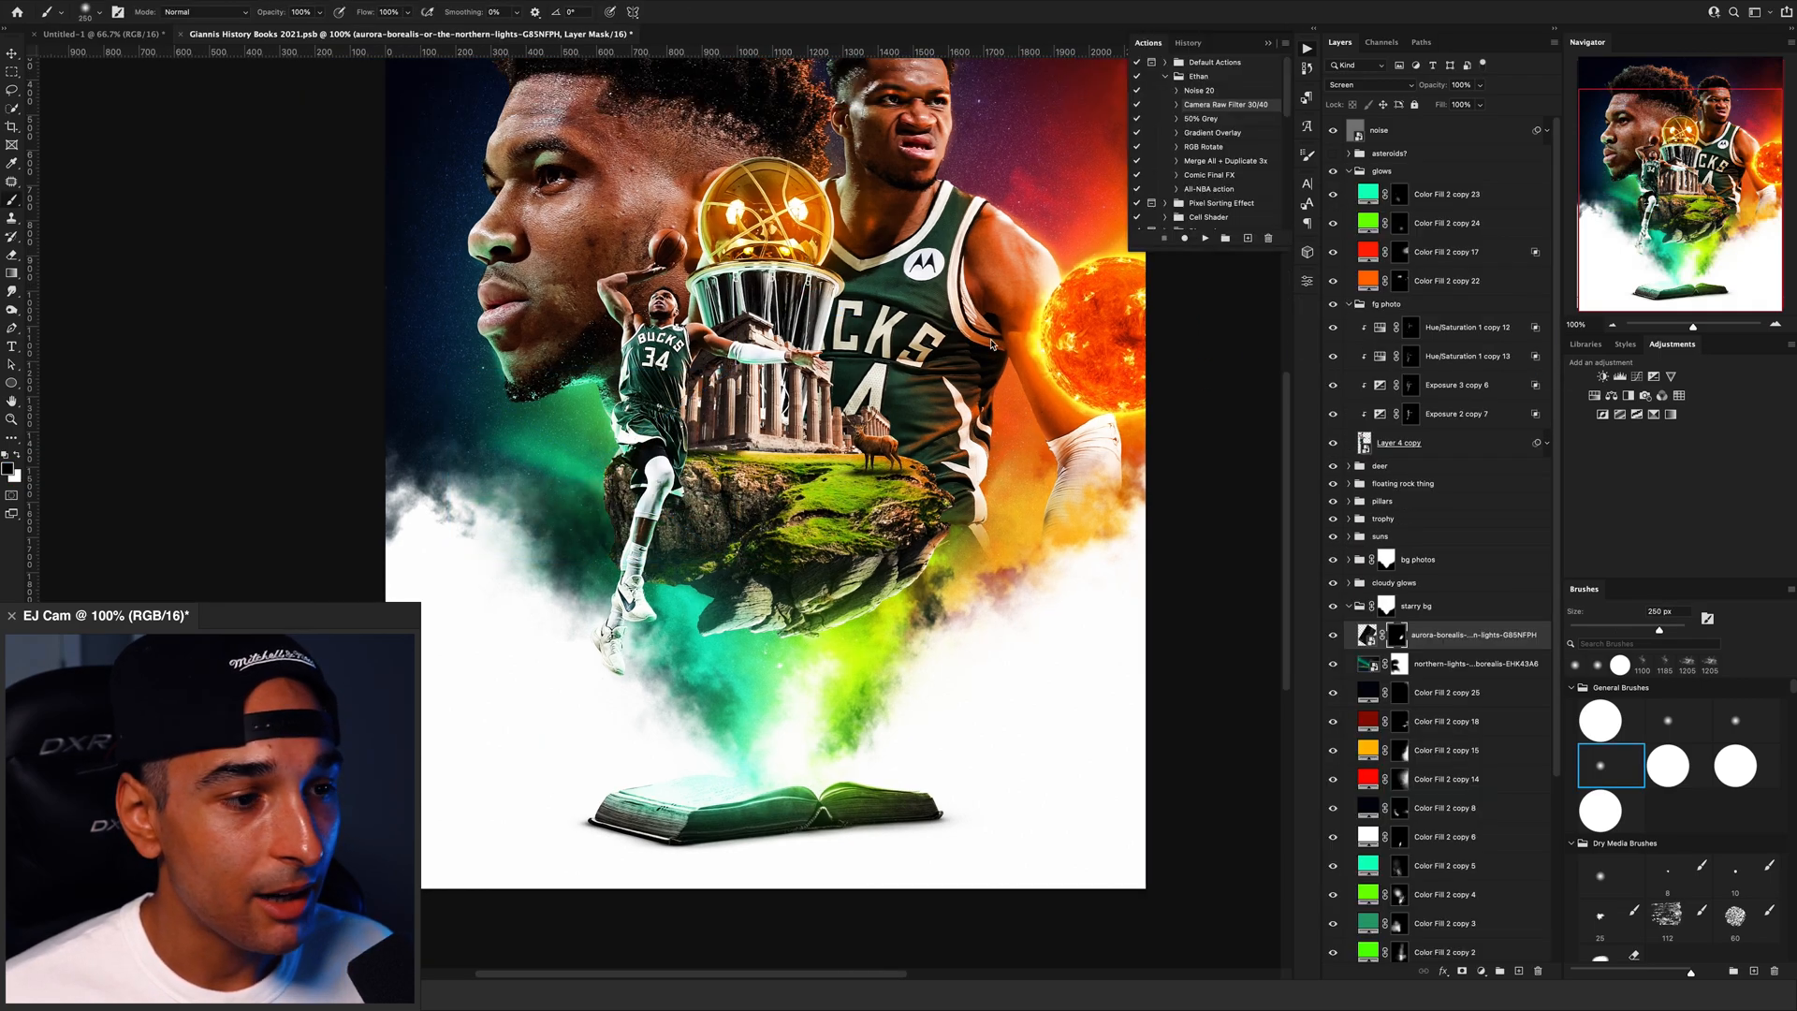
key("Return")
left_click(1612, 325)
left_click(1775, 325)
left_click(1775, 326)
left_click(1775, 326)
left_click_drag(1708, 215, 1677, 174)
left_click(1613, 326)
Step: Shift the placed aurora image leftward behind the players and set its blend mode to Lighten
key("v")
left_click_drag(921, 576, 646, 552)
left_click(1366, 84)
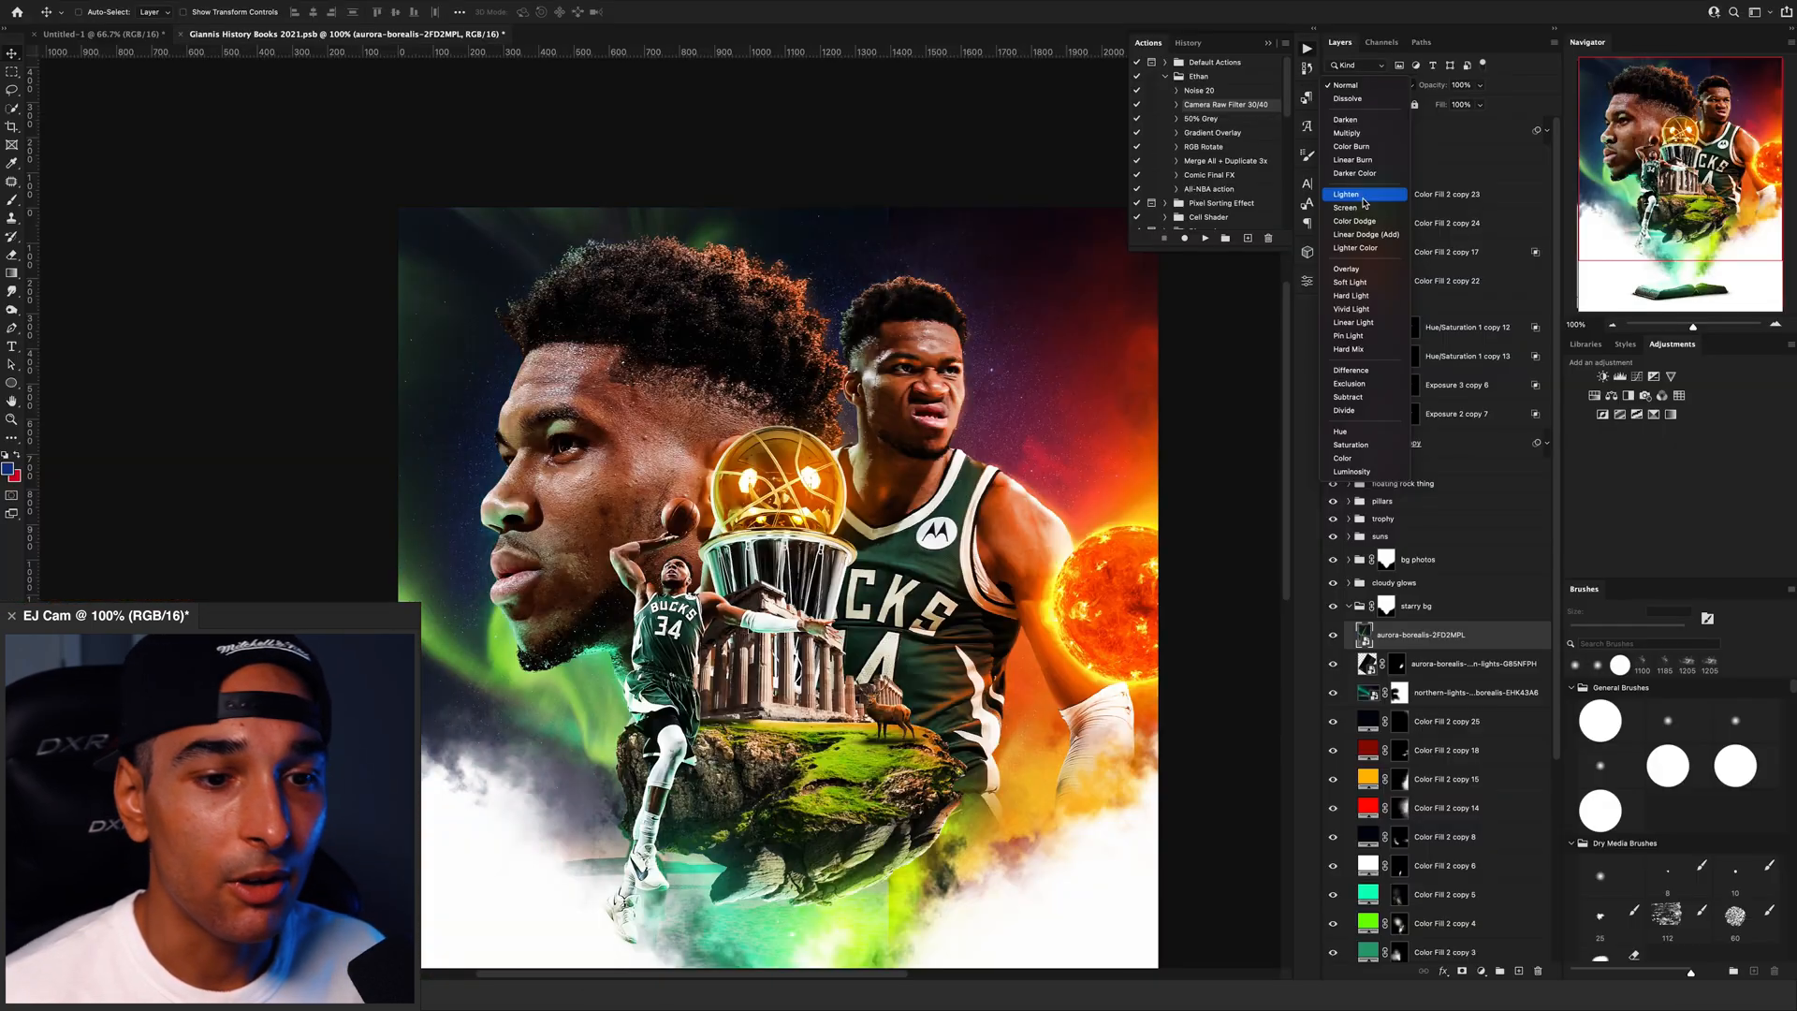
left_click(1364, 202)
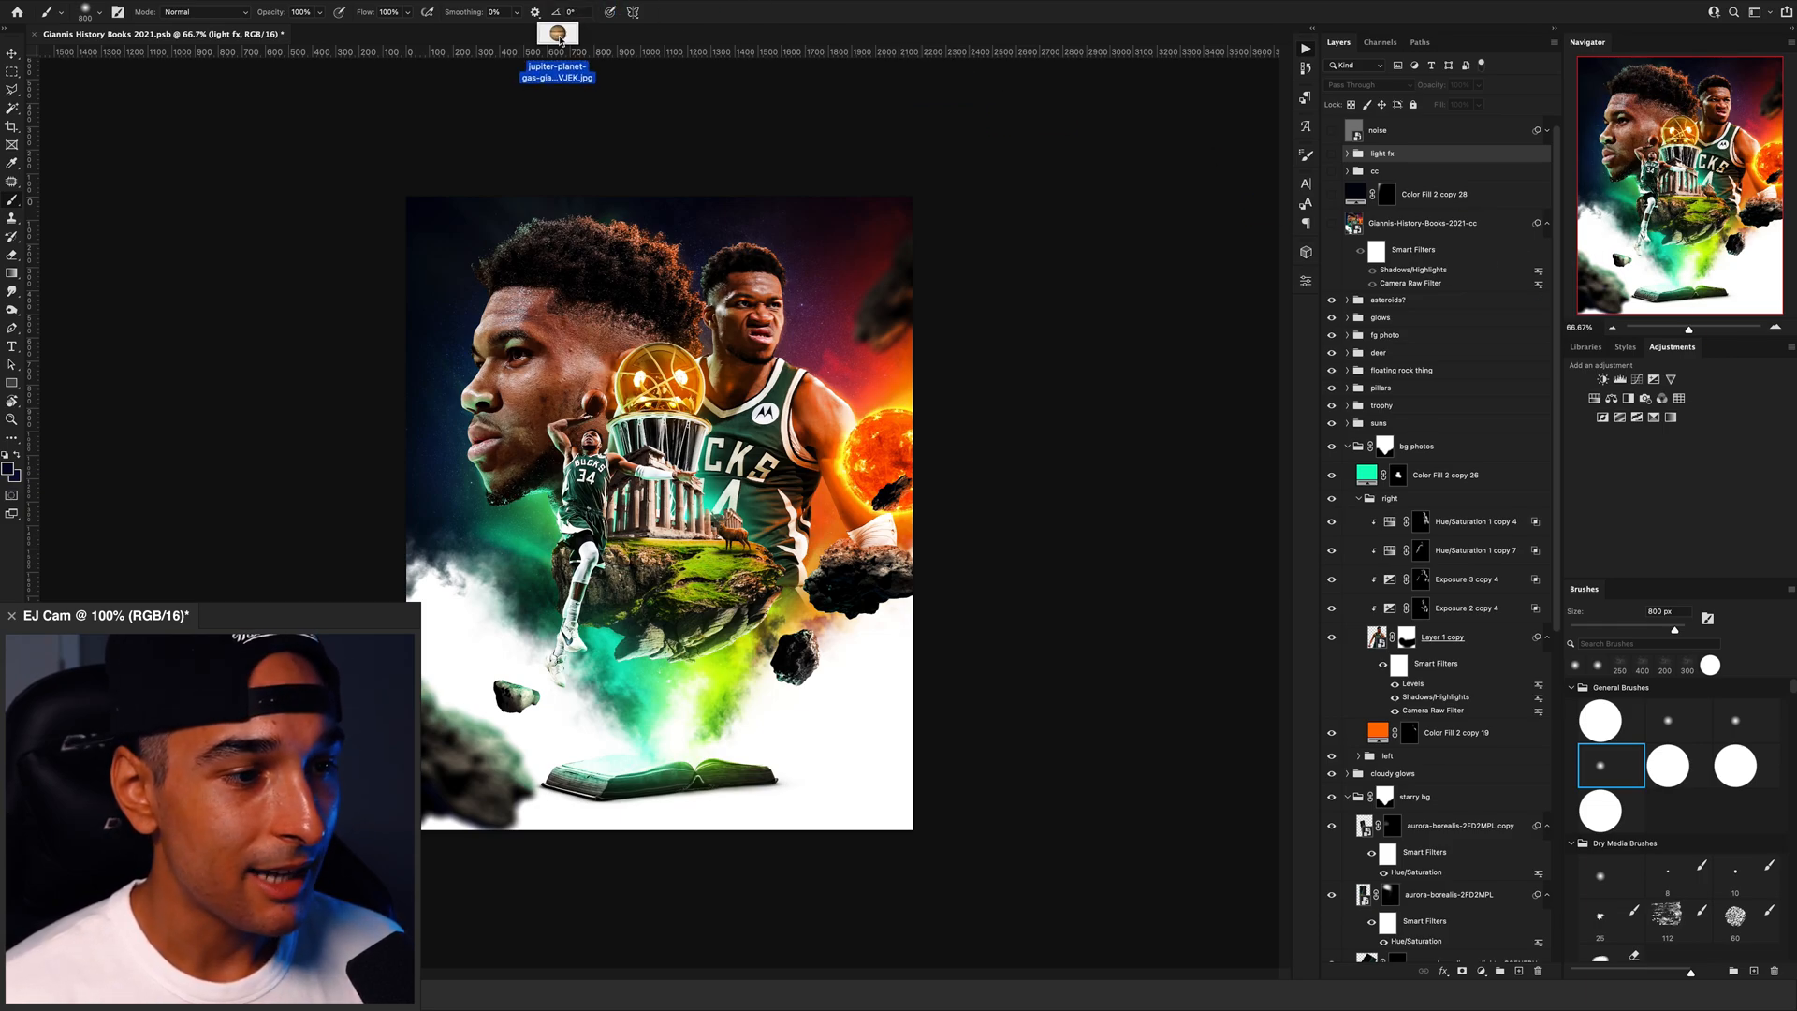
Step: Open the jupiter-planet-gas-giant image and mask the planet out of its background
key("alt+F9")
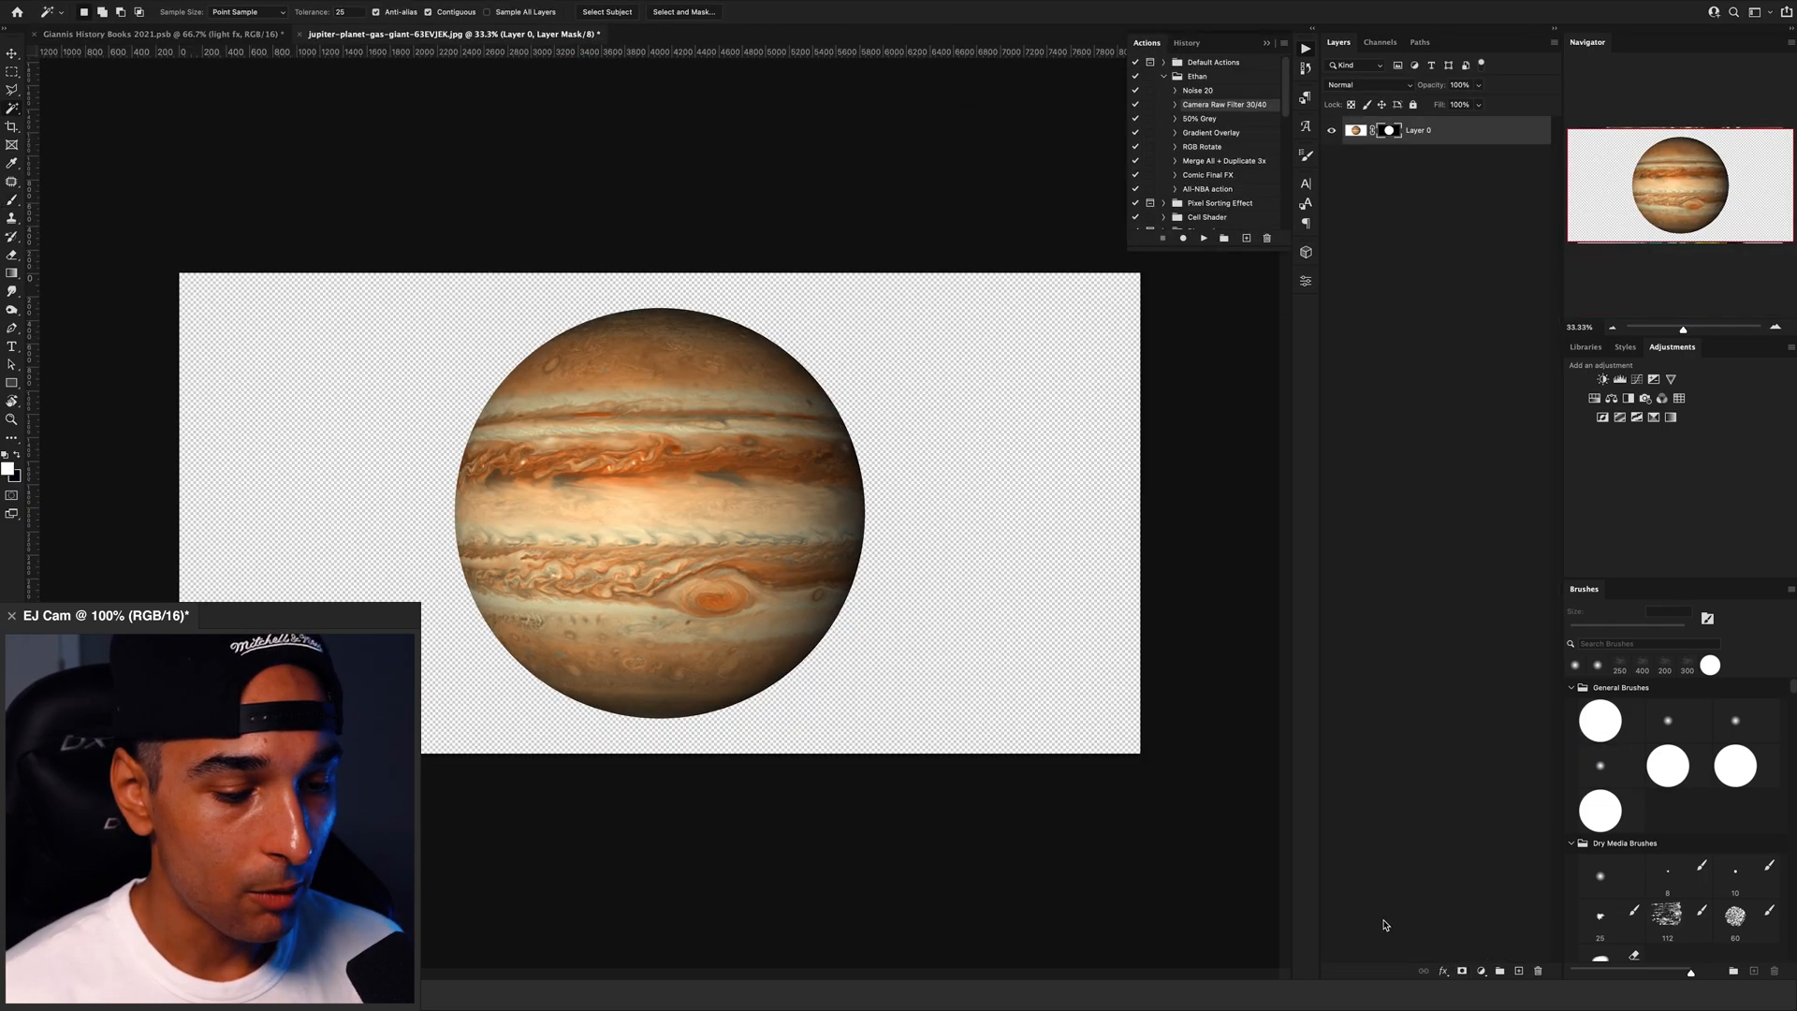
Step: Bring the masked planet into the Giannis History Books 2021 poster and position it behind the trophy, between the two large players
key("v")
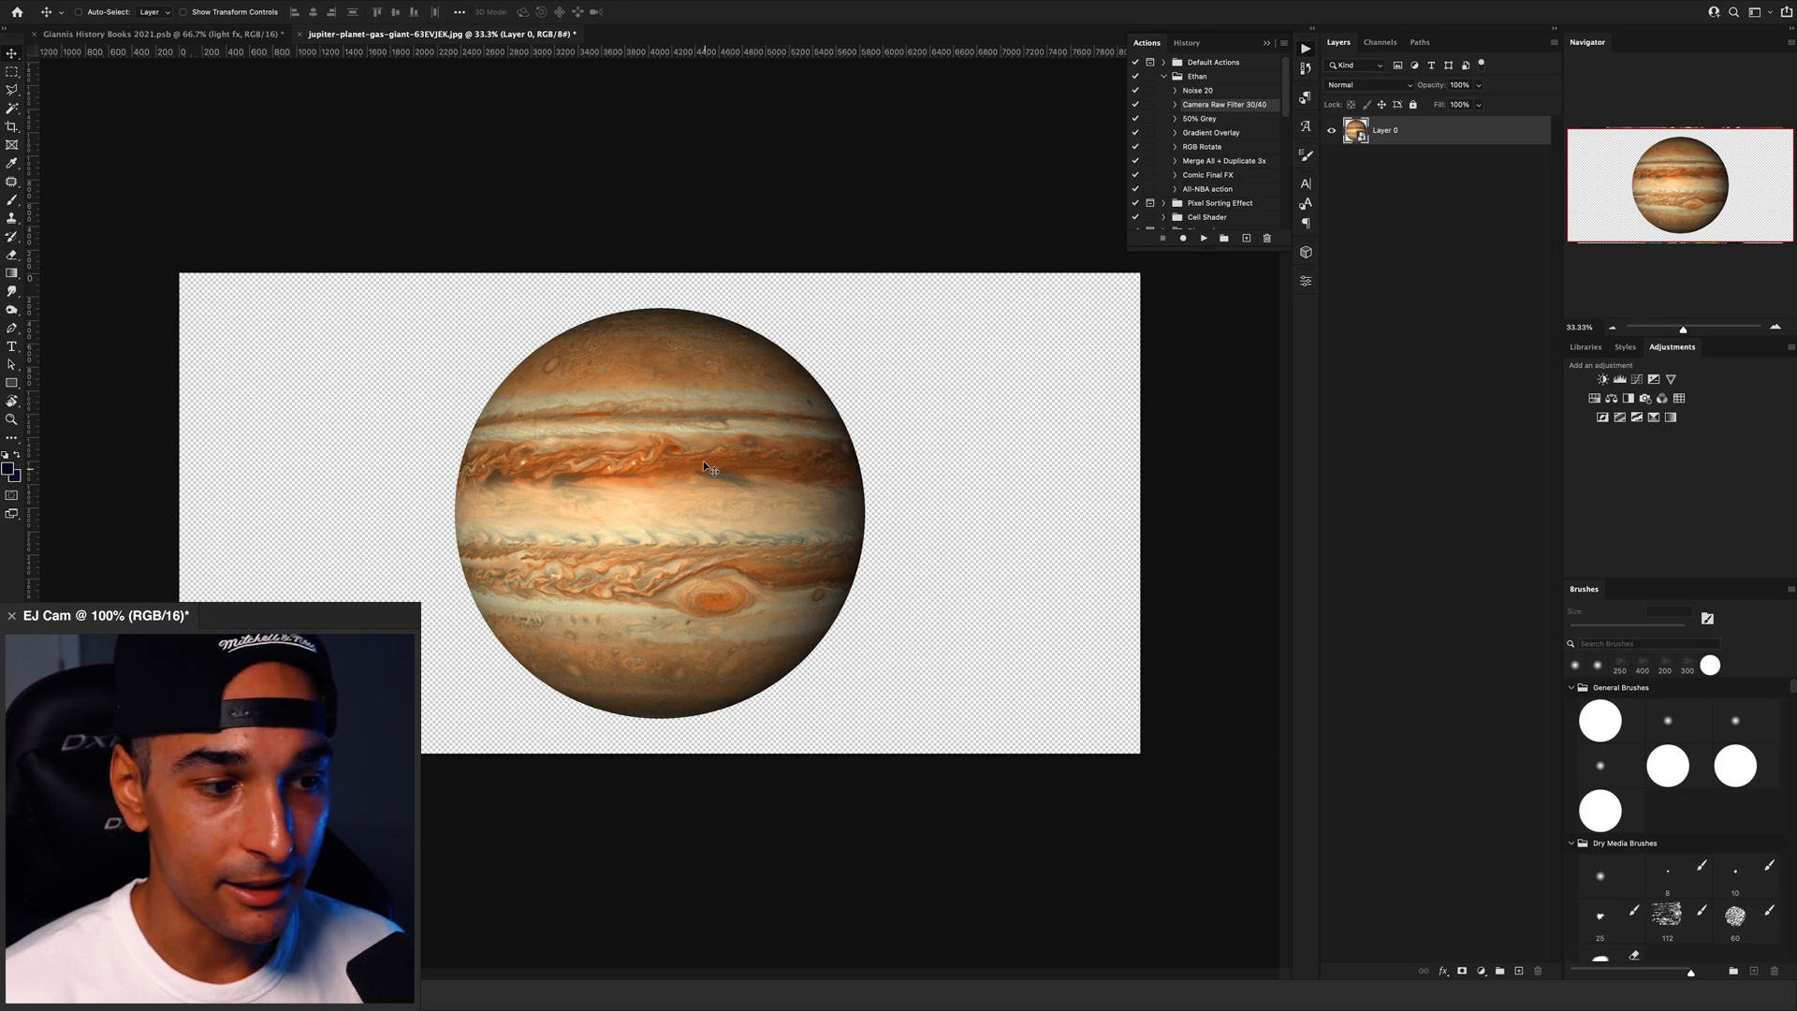
scroll(1397, 449, "down", 1)
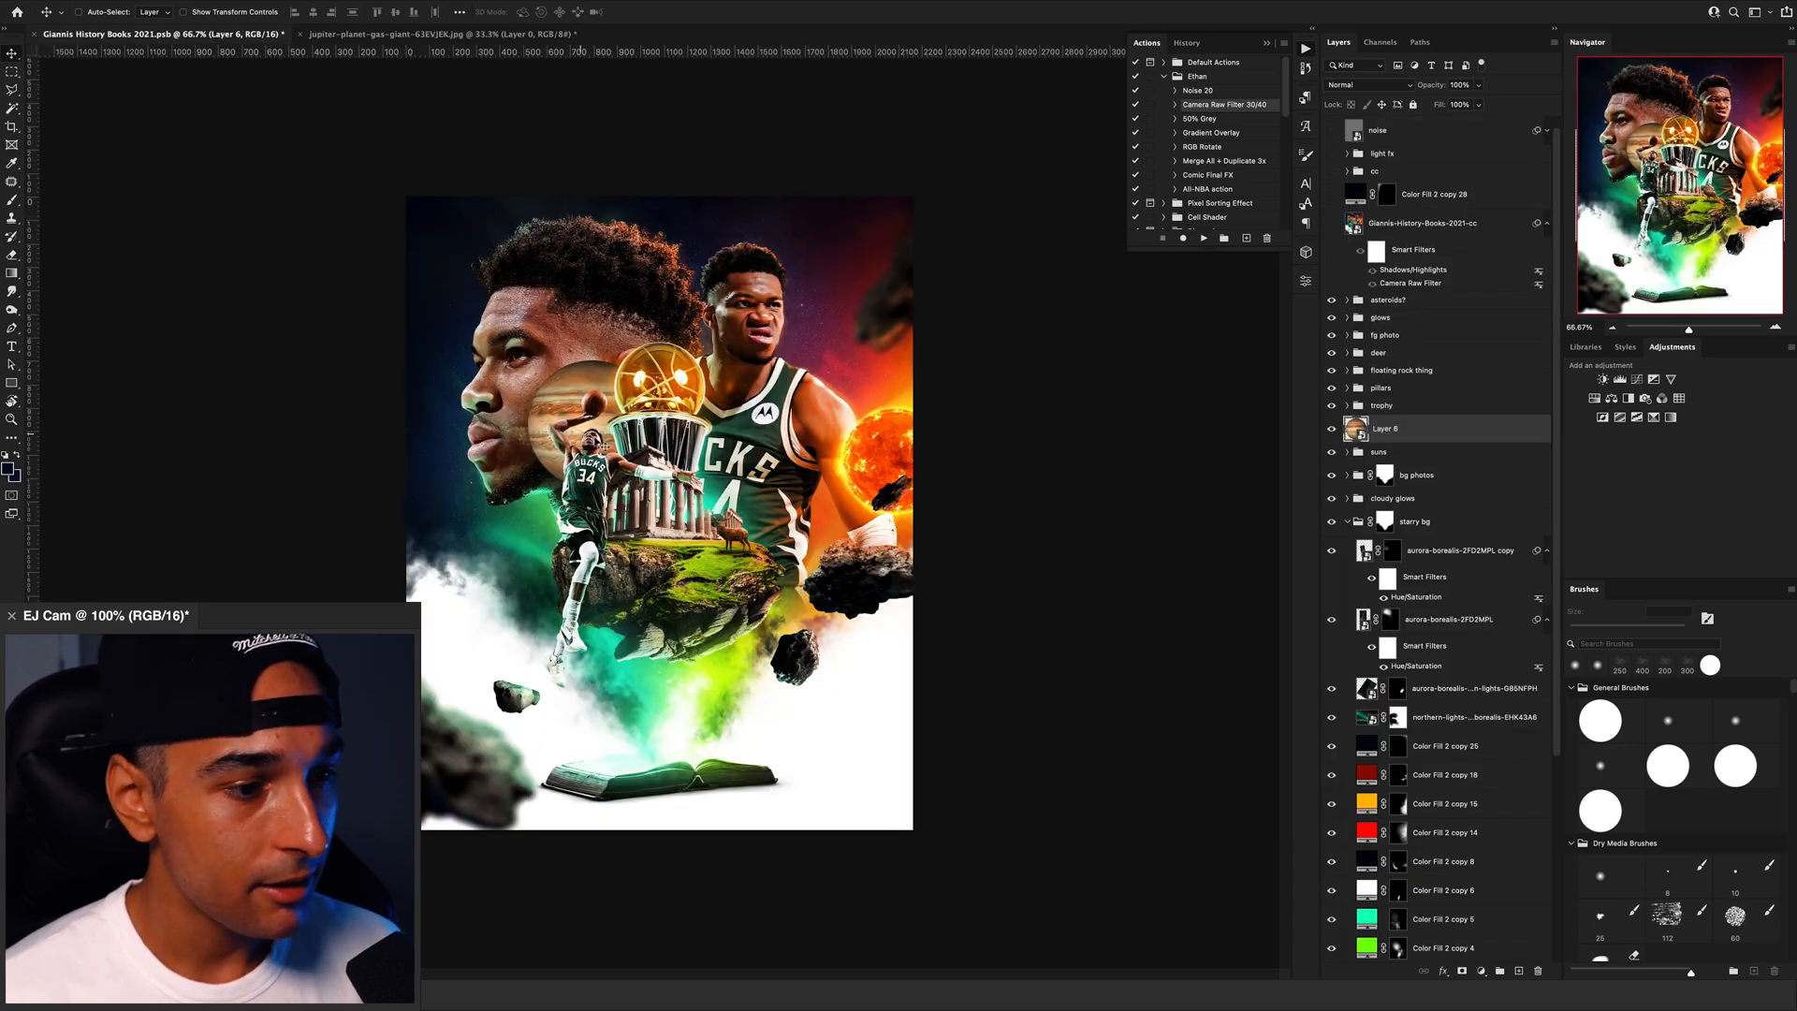
left_click_drag(618, 442, 641, 372)
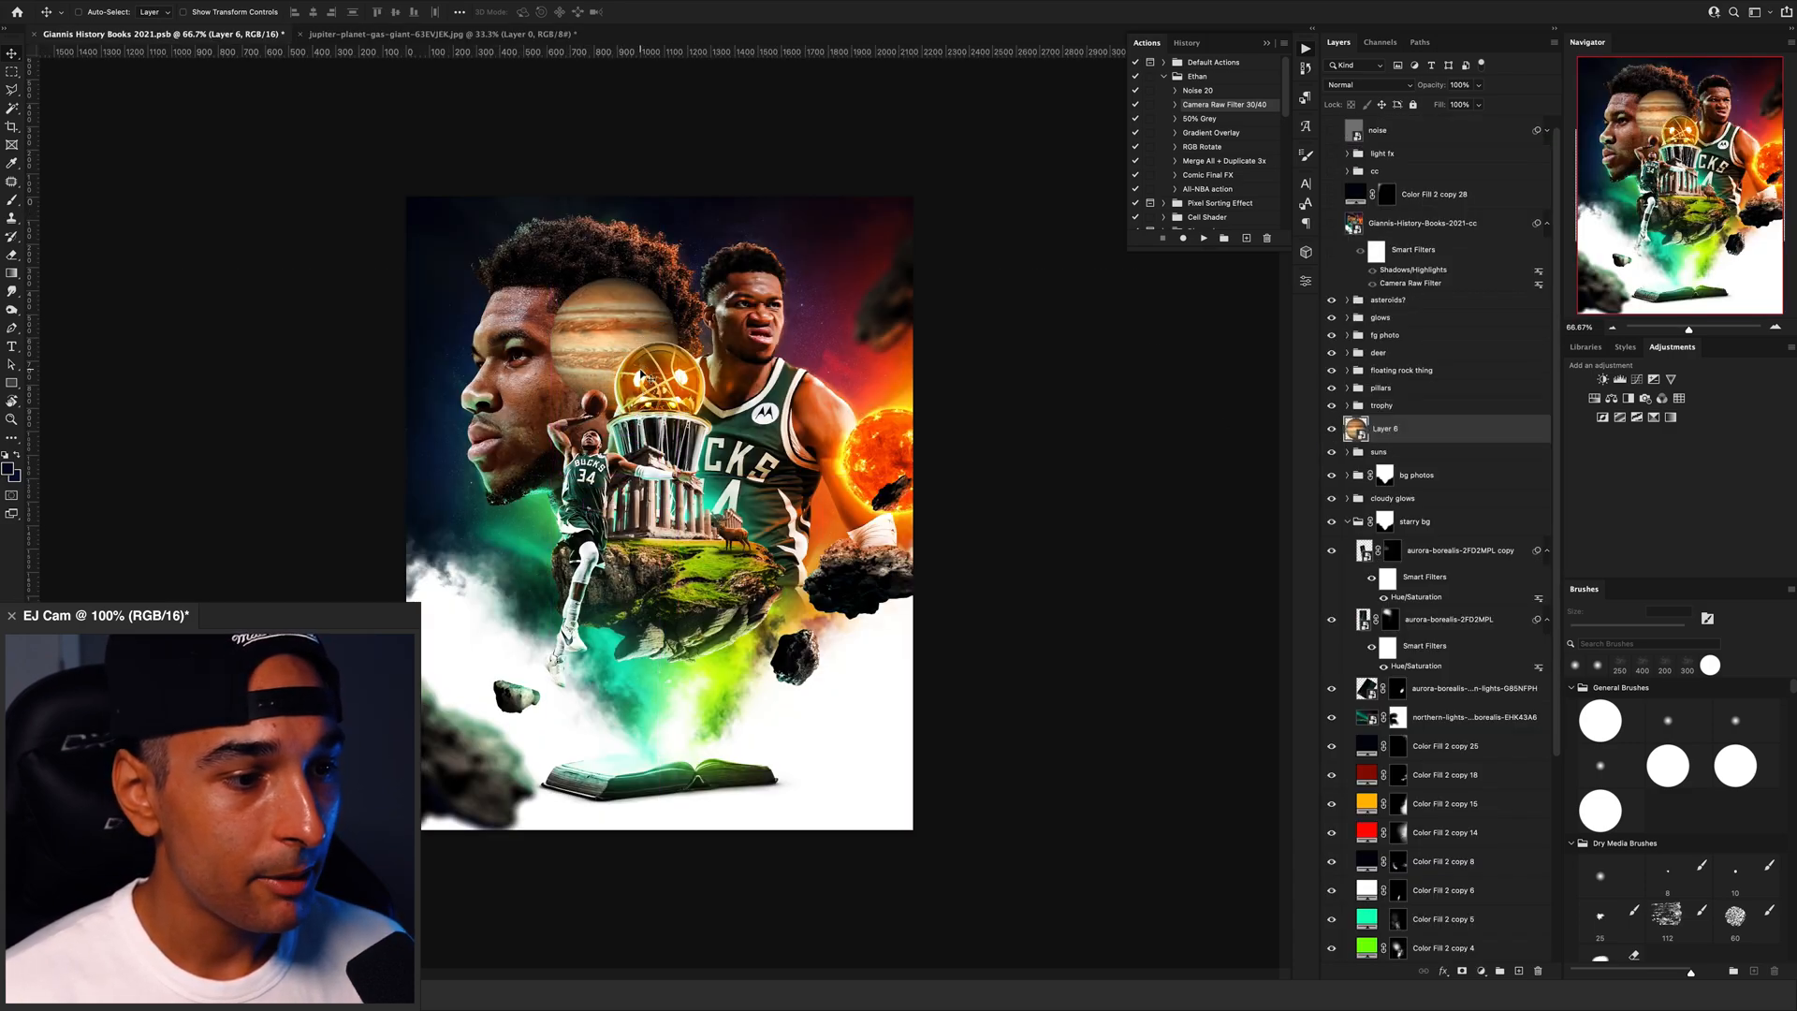
key("shift+Right")
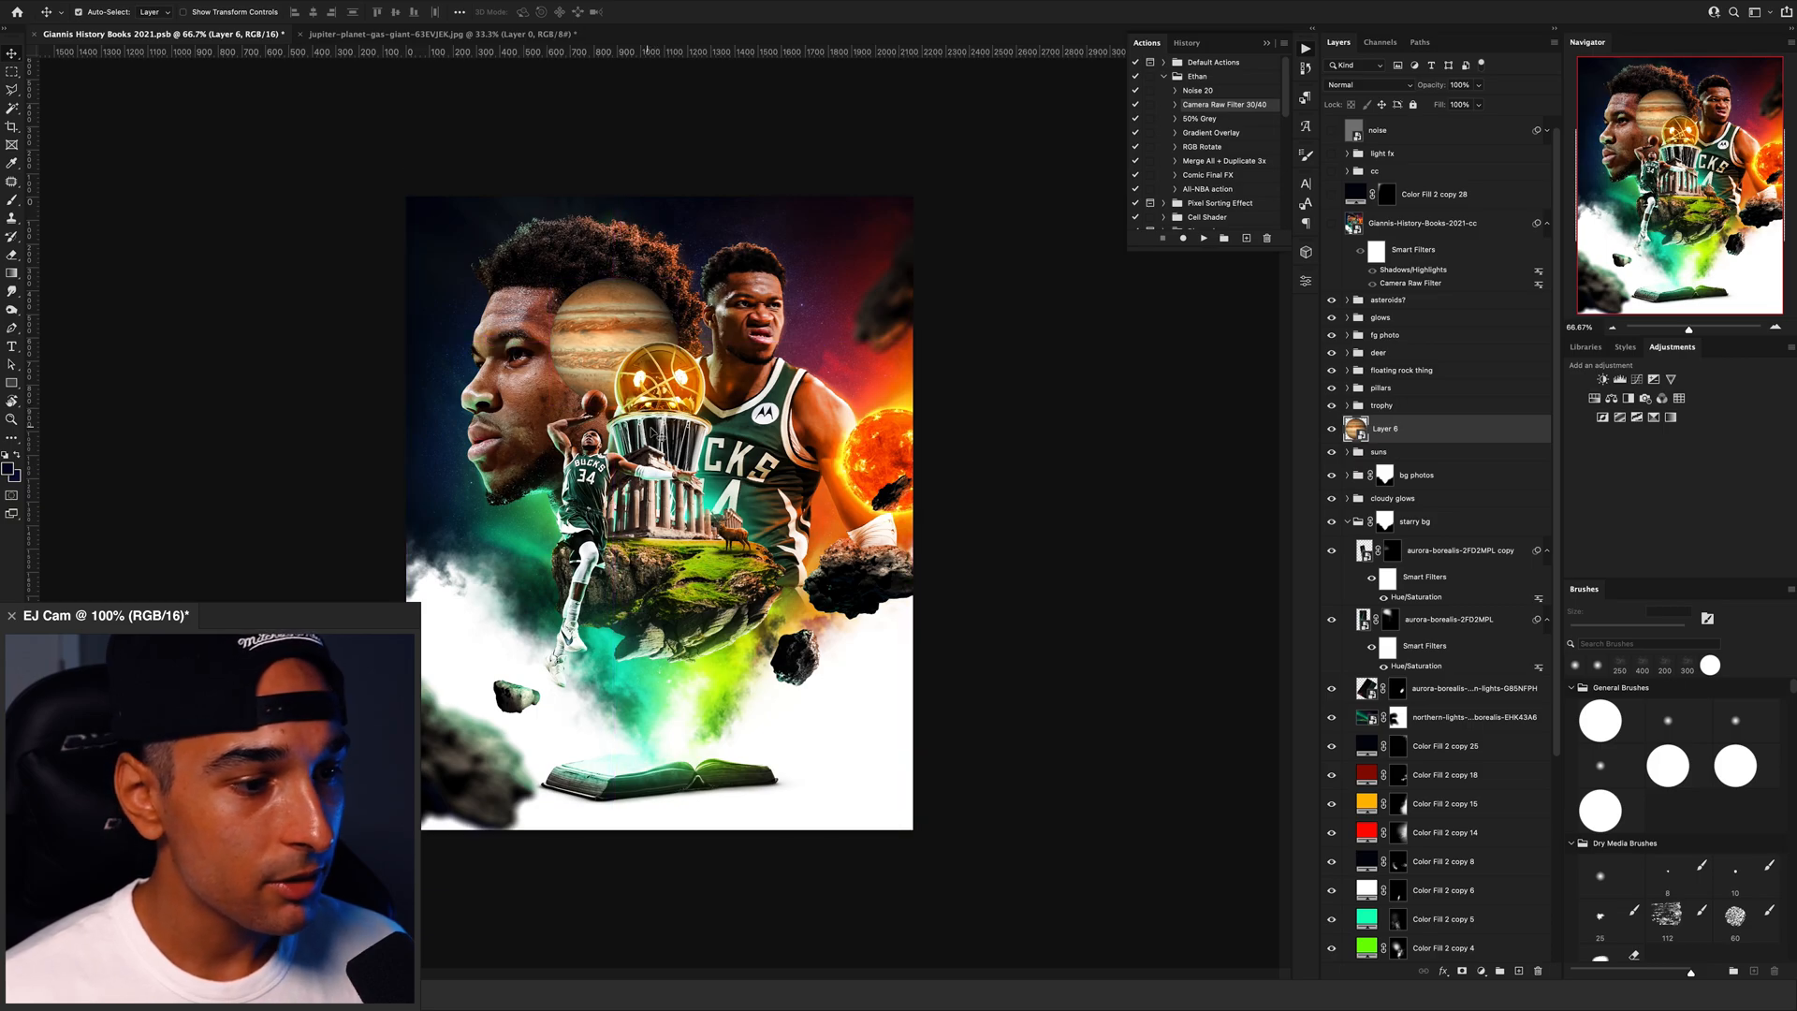
key("super+z")
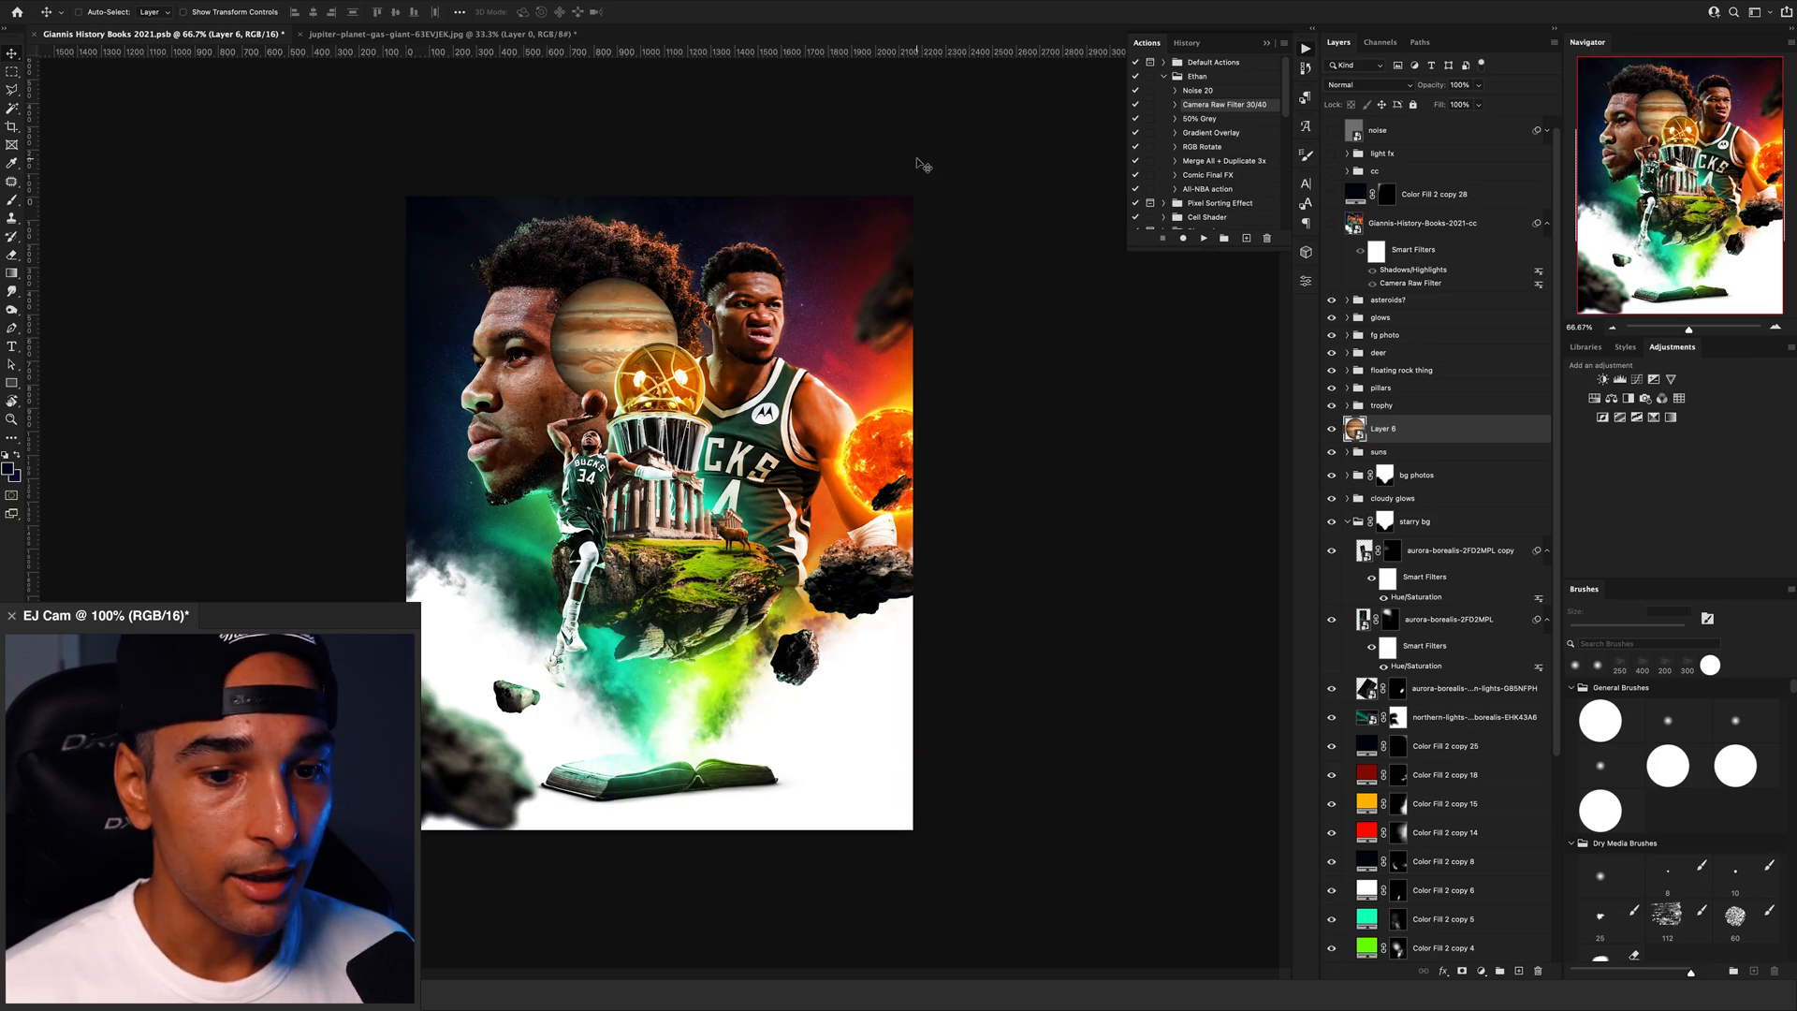
Step: Turn the planet green with a Hue/Saturation adjustment, setting the hue to +114
left_click(1775, 329)
key("super+t")
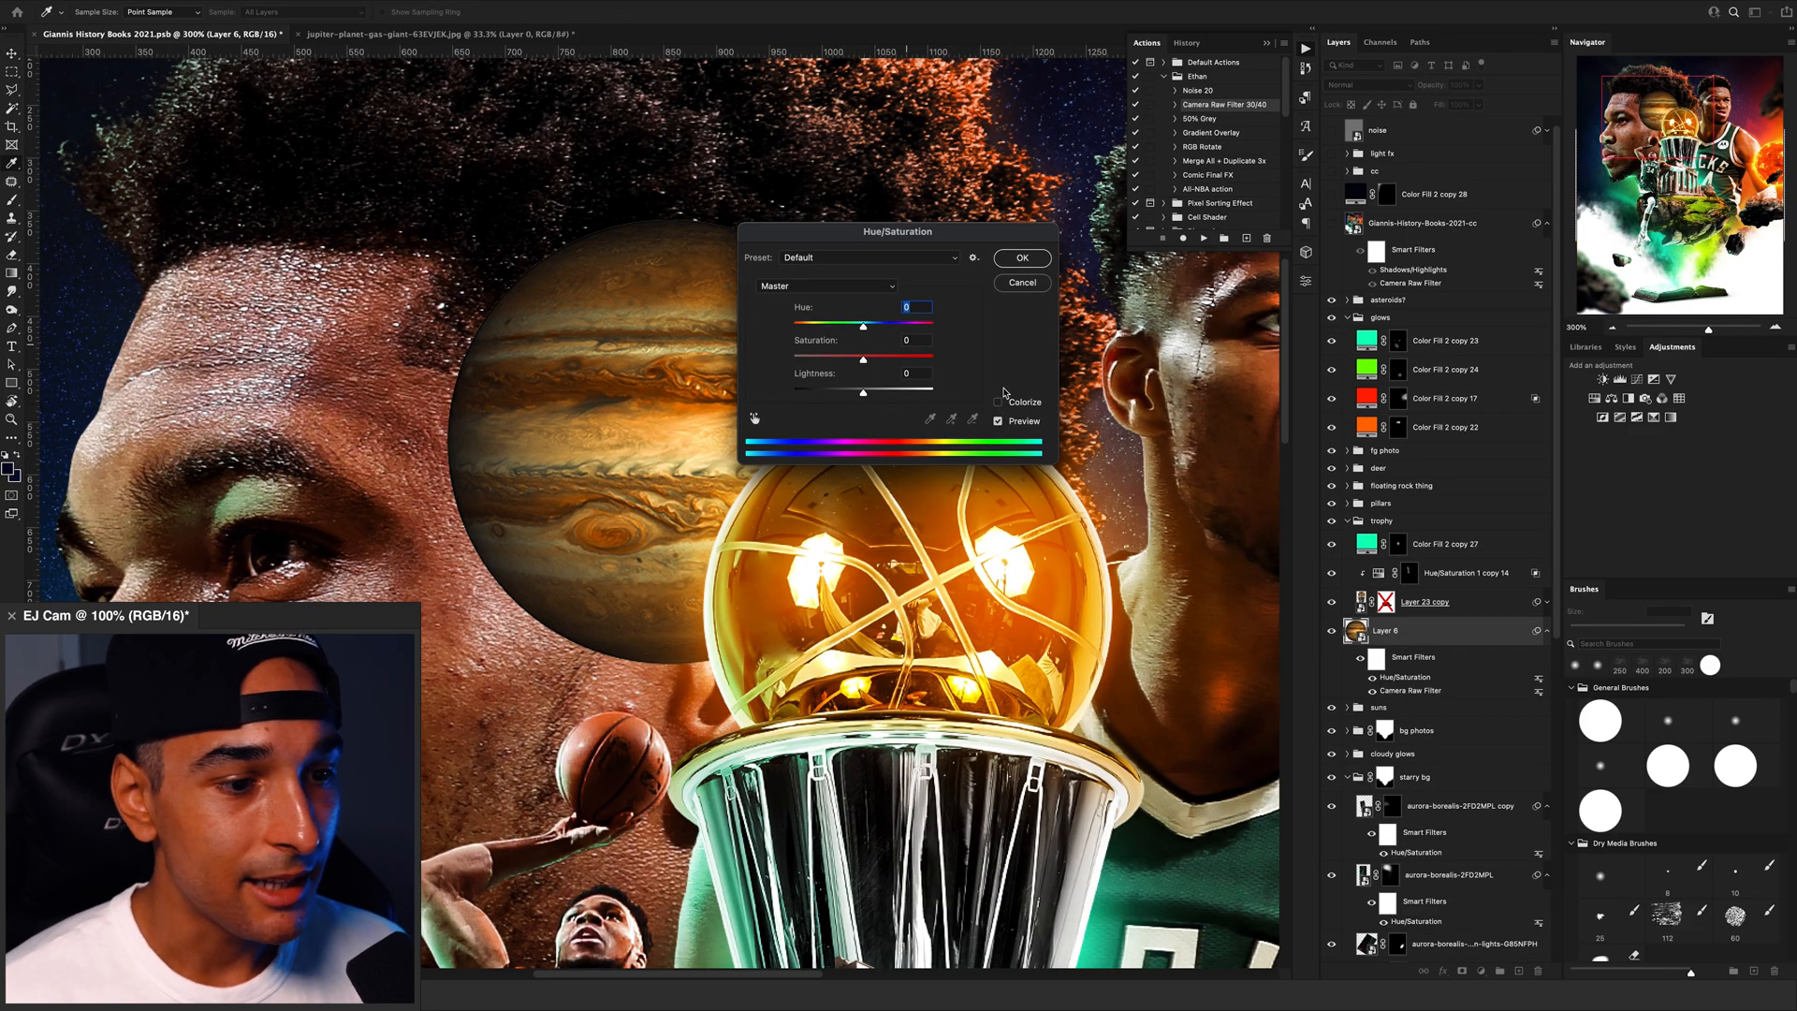
left_click_drag(888, 331, 914, 329)
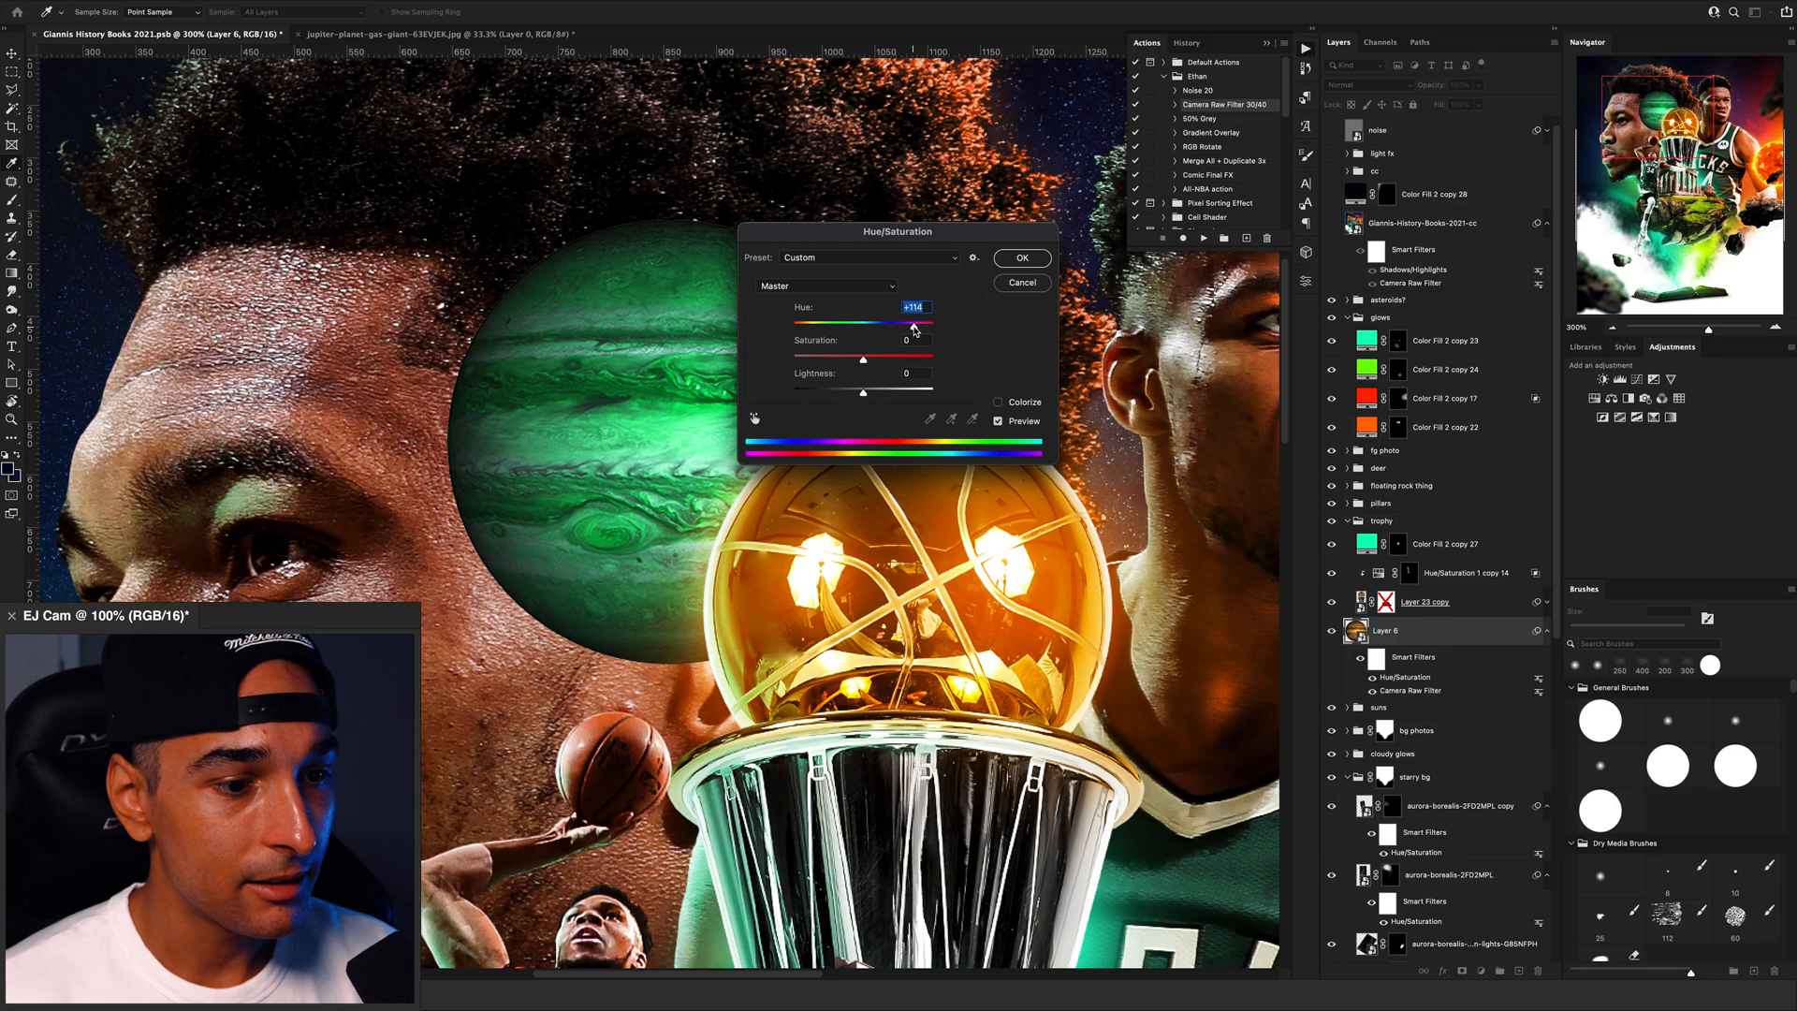
left_click(1022, 260)
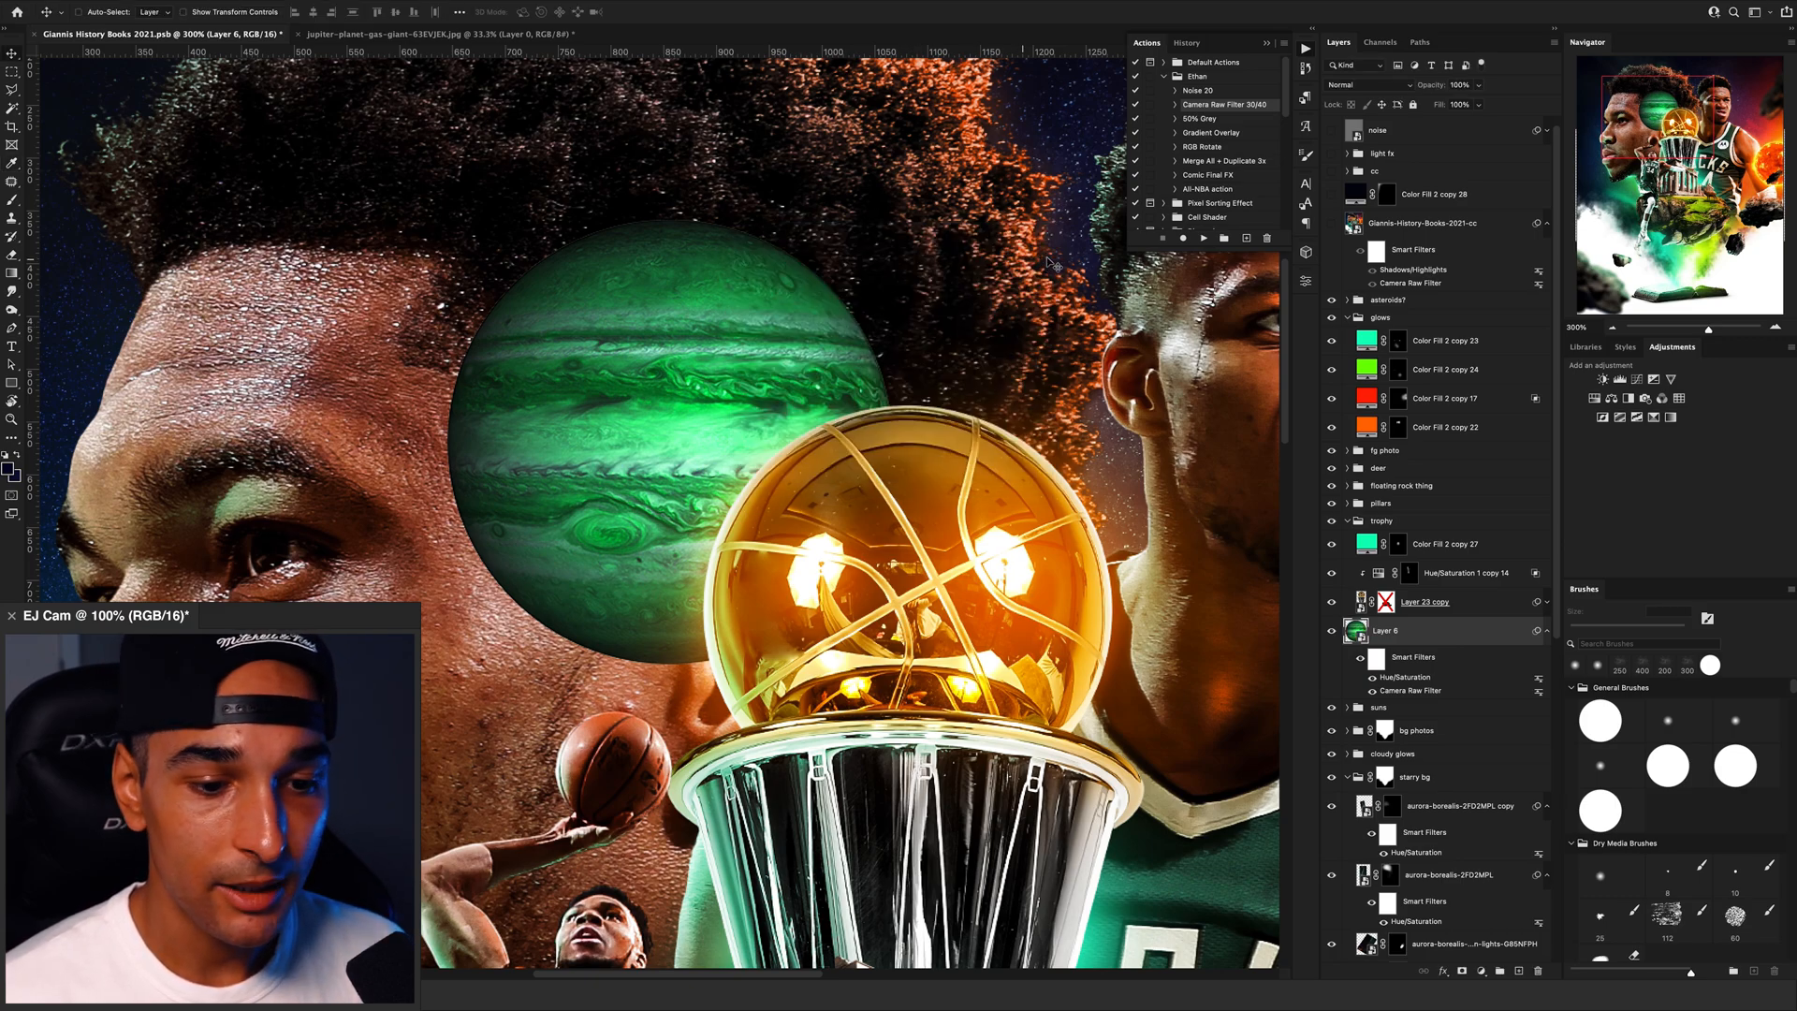
Step: Add an Inner Glow to the planet layer with a size of 62 px and the Screen blend mode
double_click(1464, 630)
left_click(985, 370)
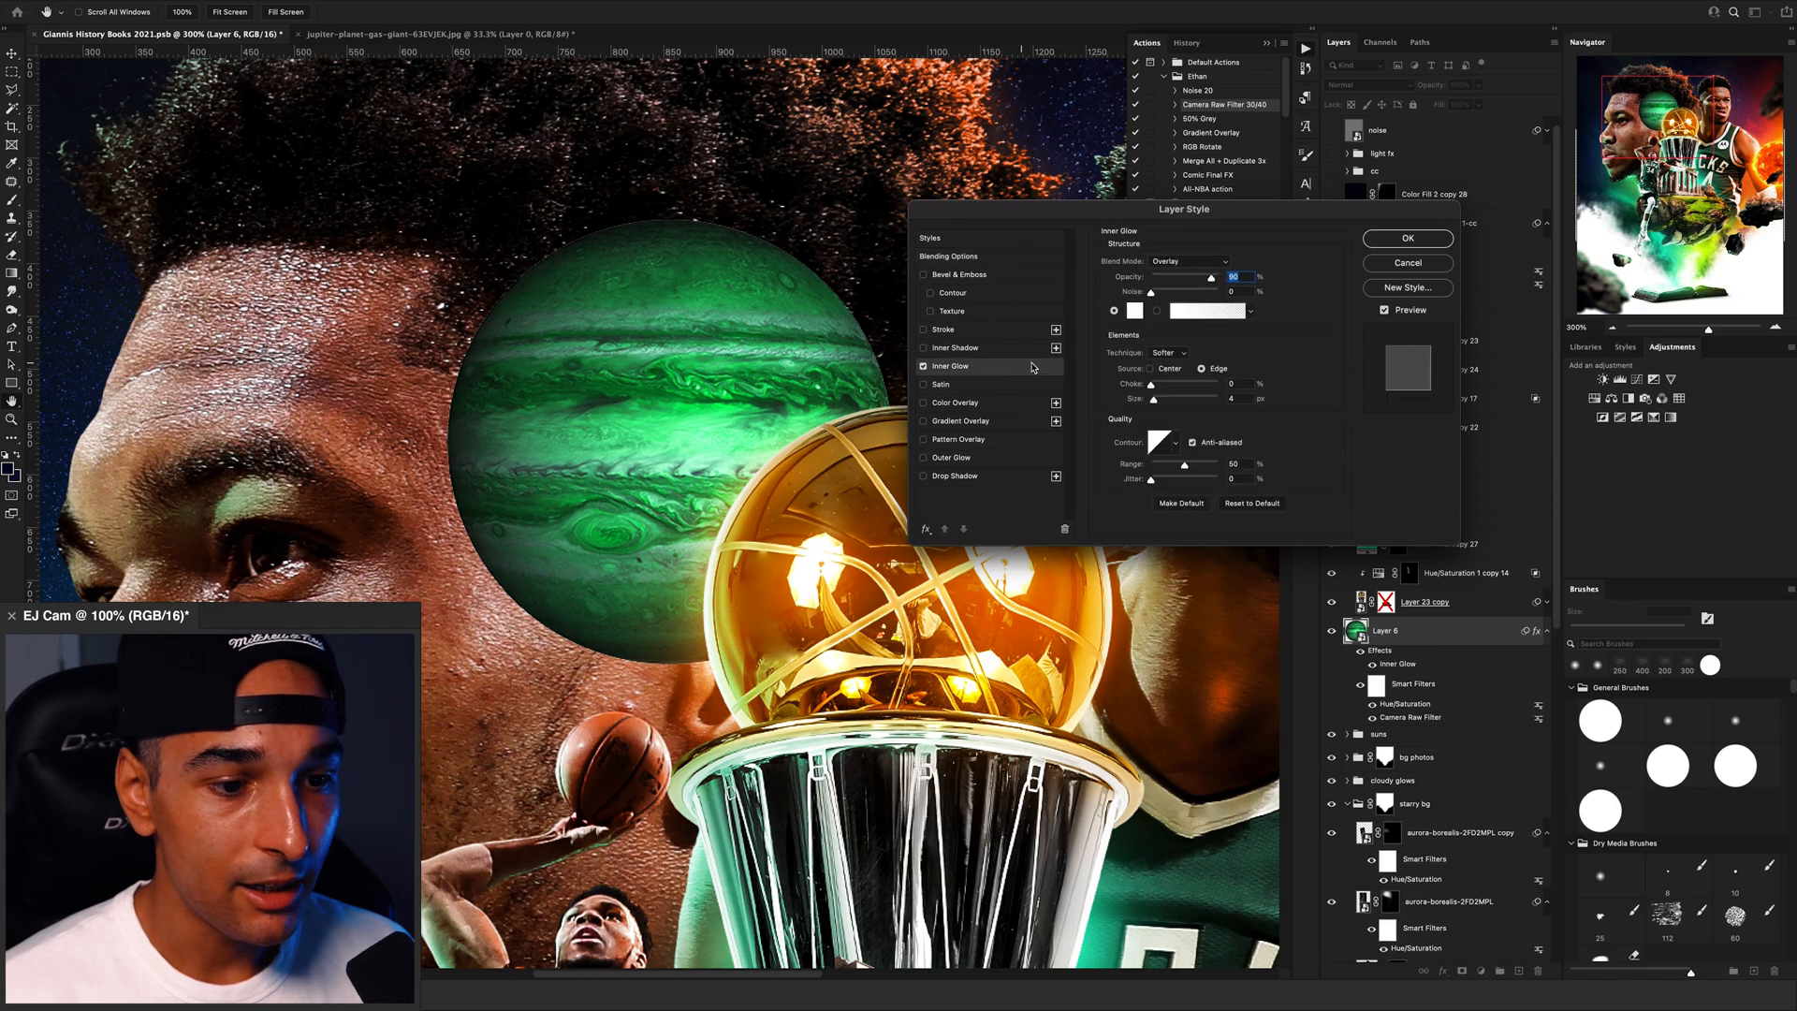
left_click(1172, 400)
left_click(1190, 262)
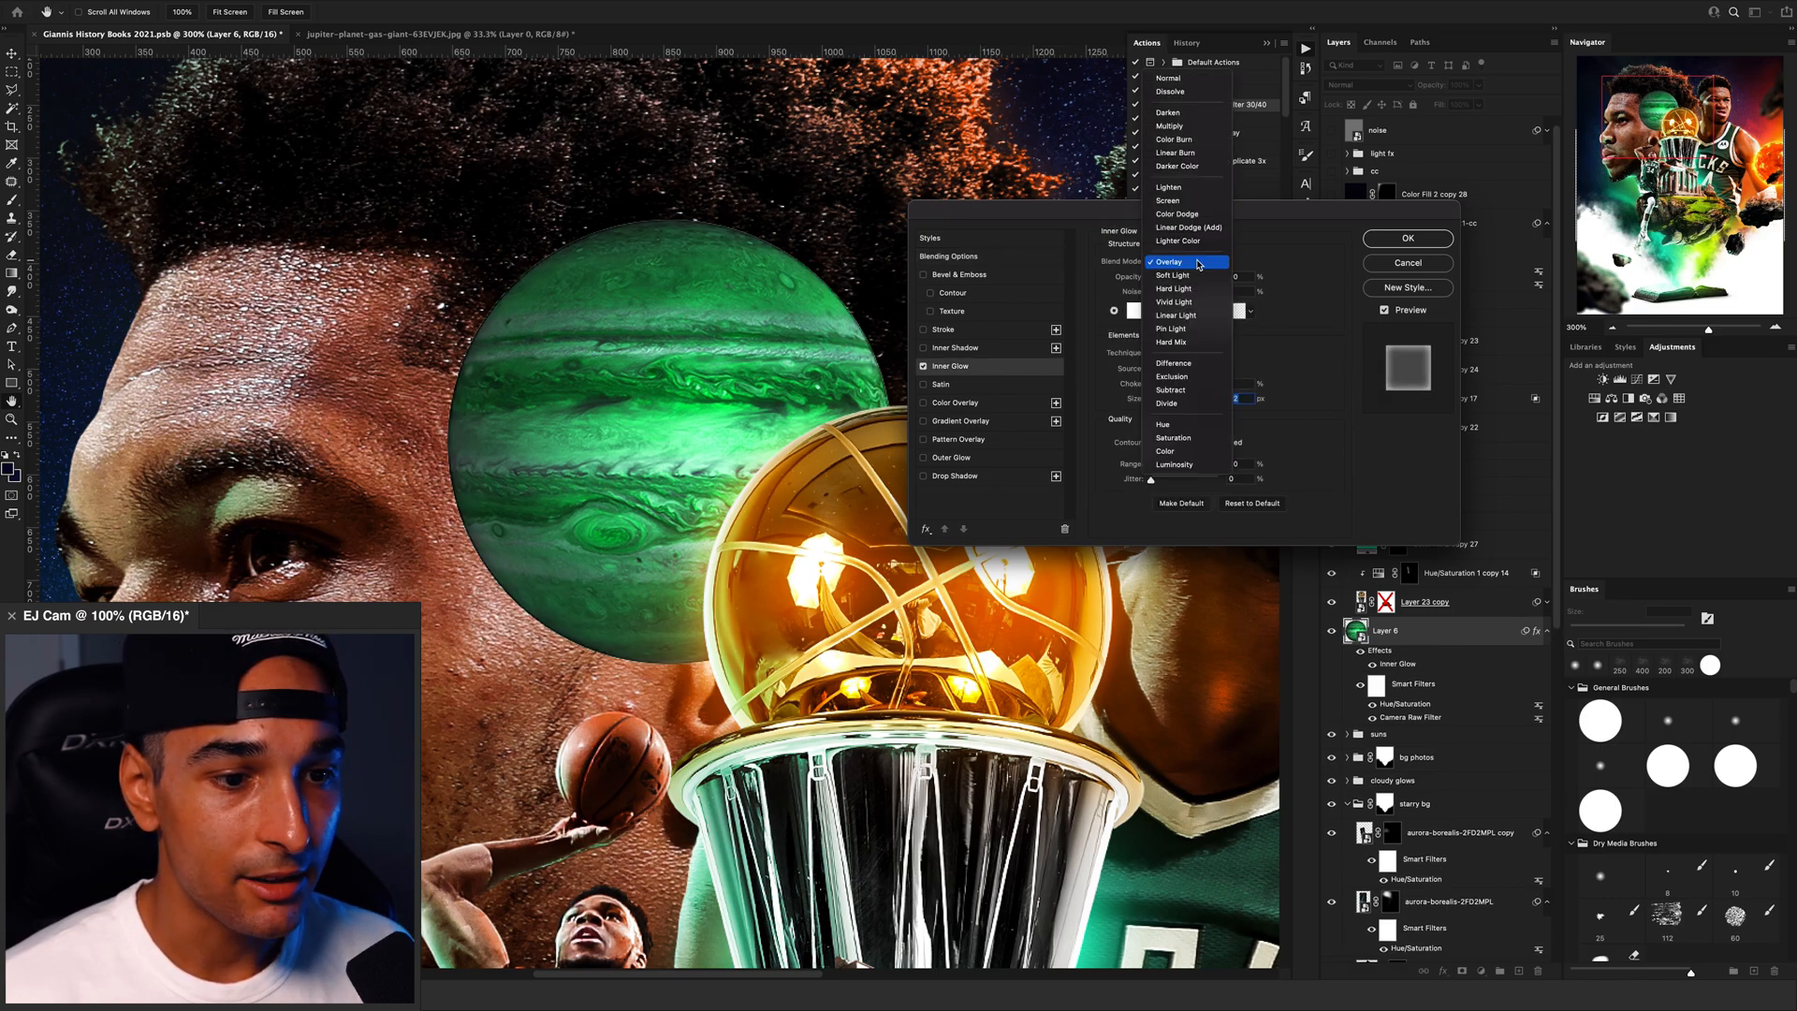
left_click(1184, 205)
Step: Set the planet's inner glow colour to bright green 18ee96, starting from a green sampled on the planet
left_click(1135, 311)
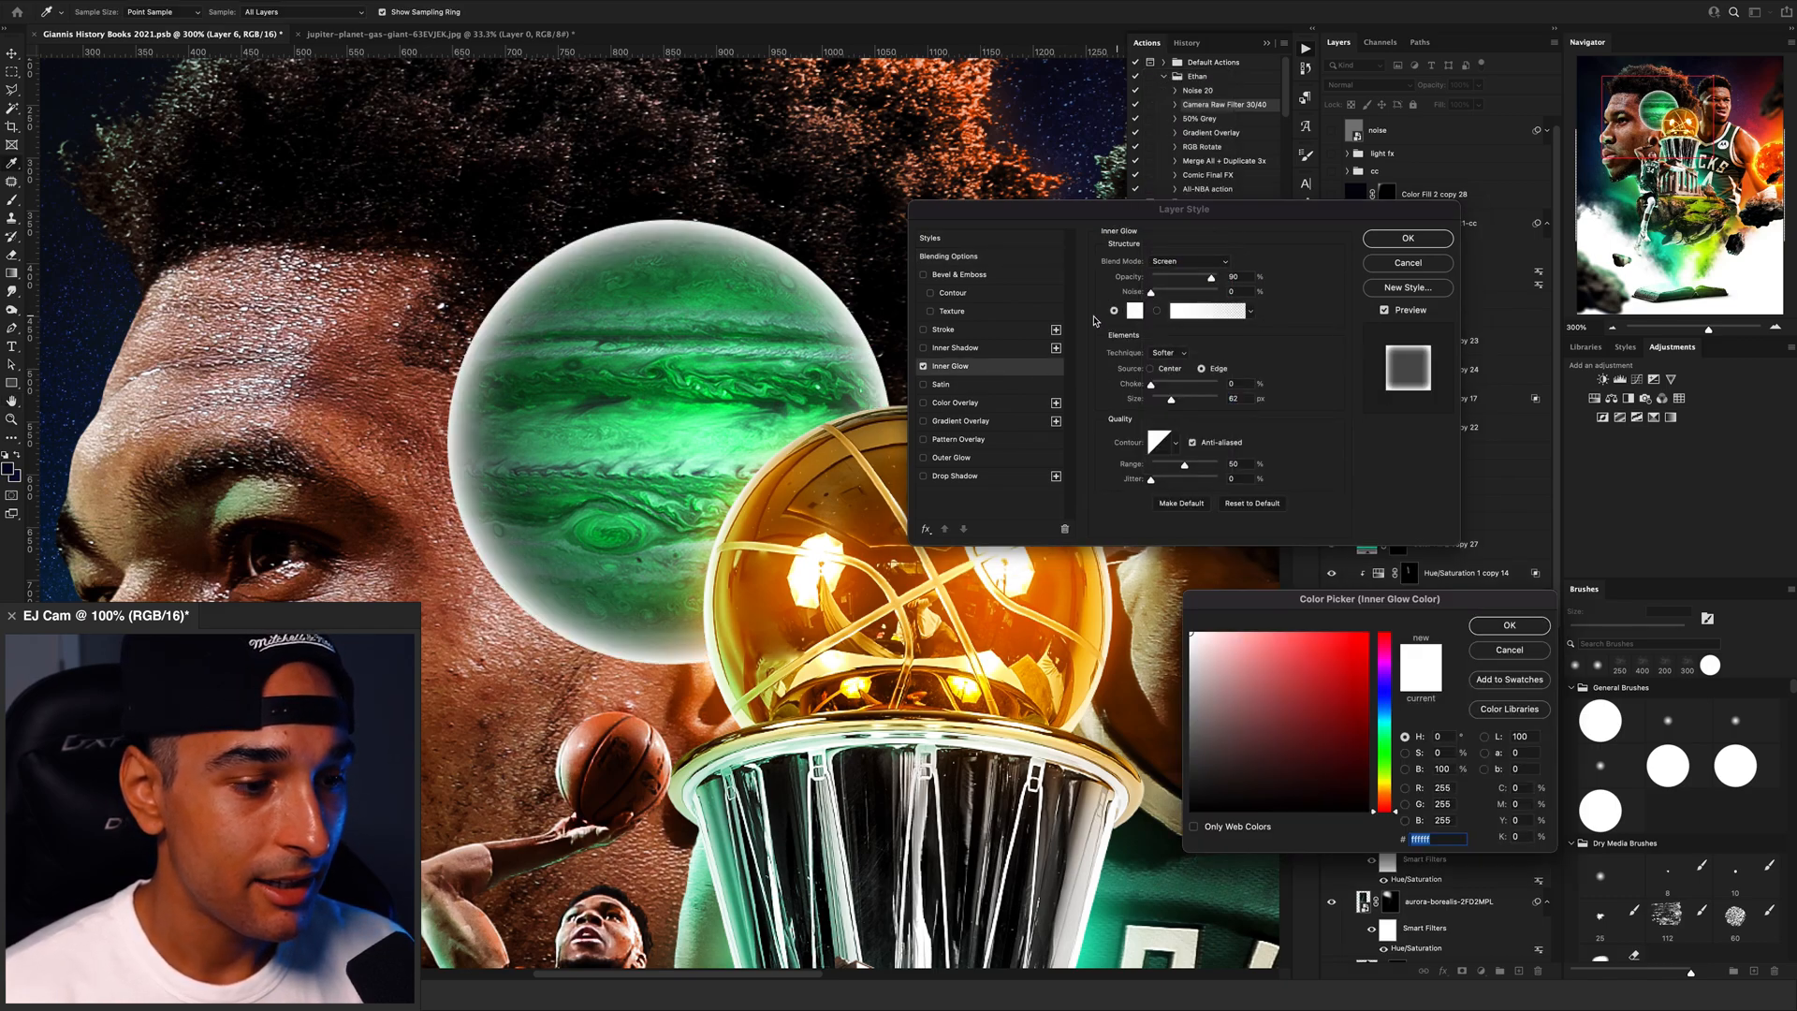
left_click(784, 387)
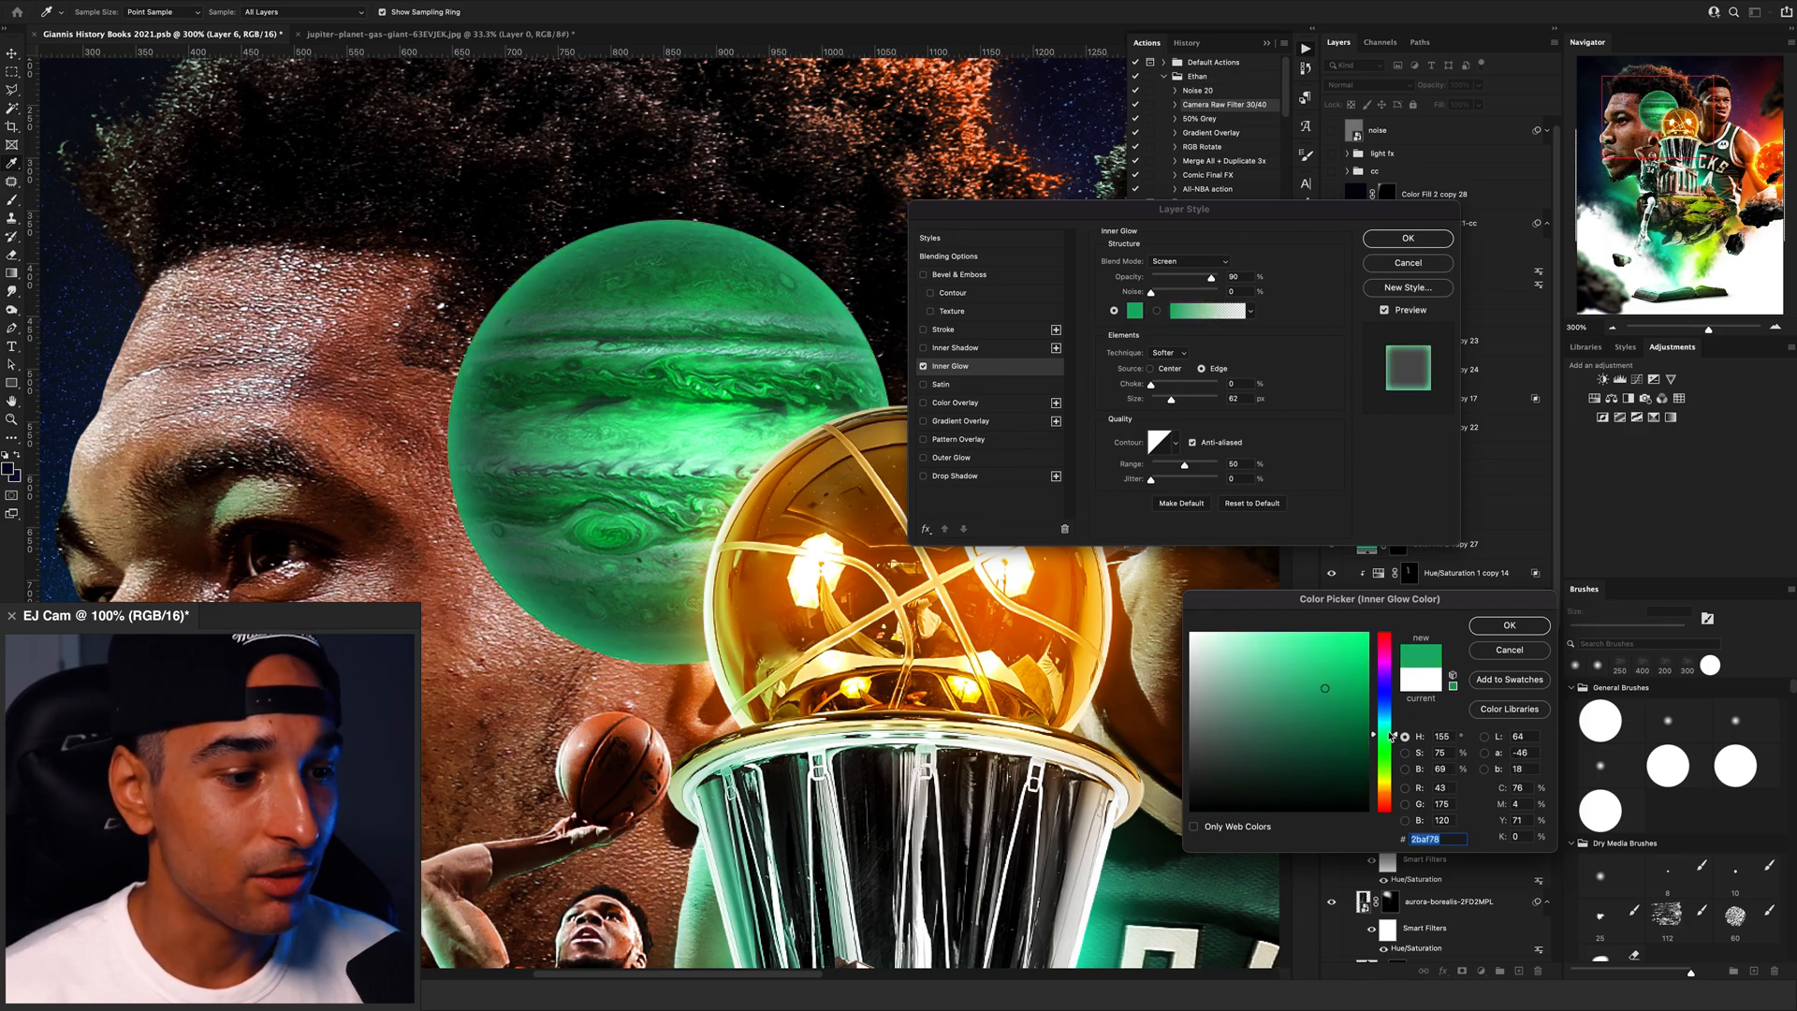
left_click_drag(1333, 675, 1348, 665)
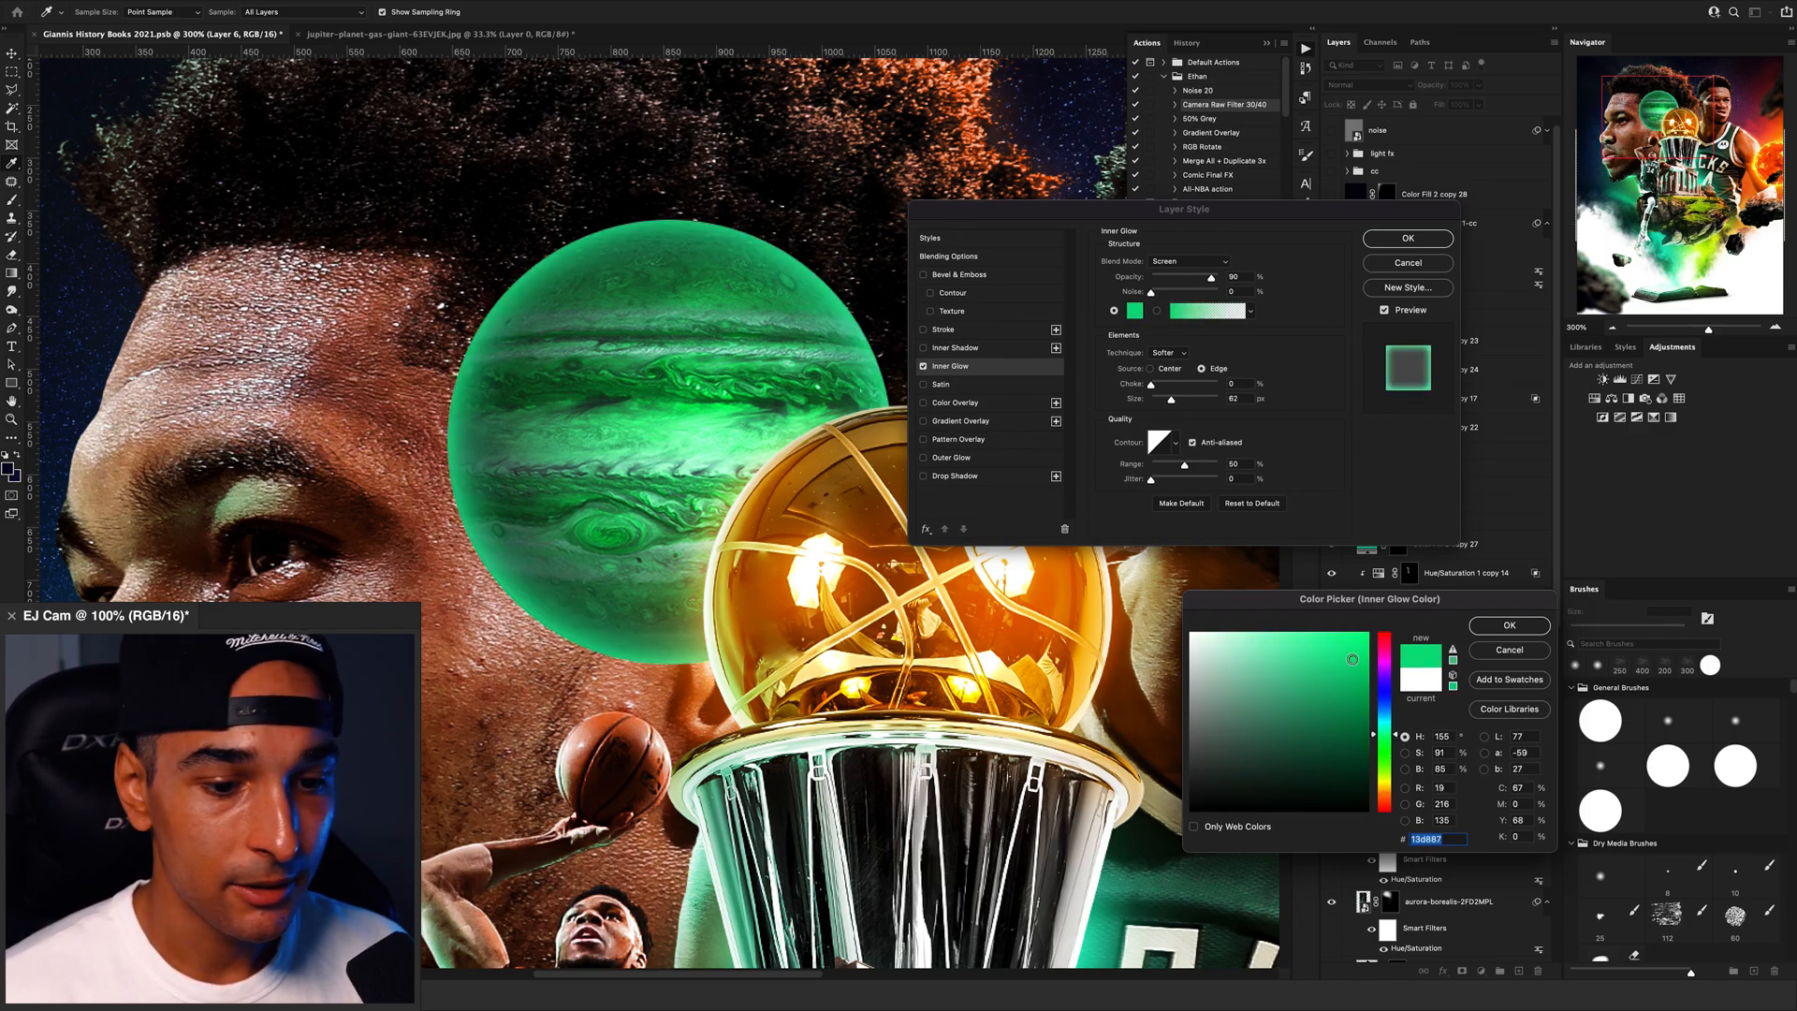
left_click(1351, 645)
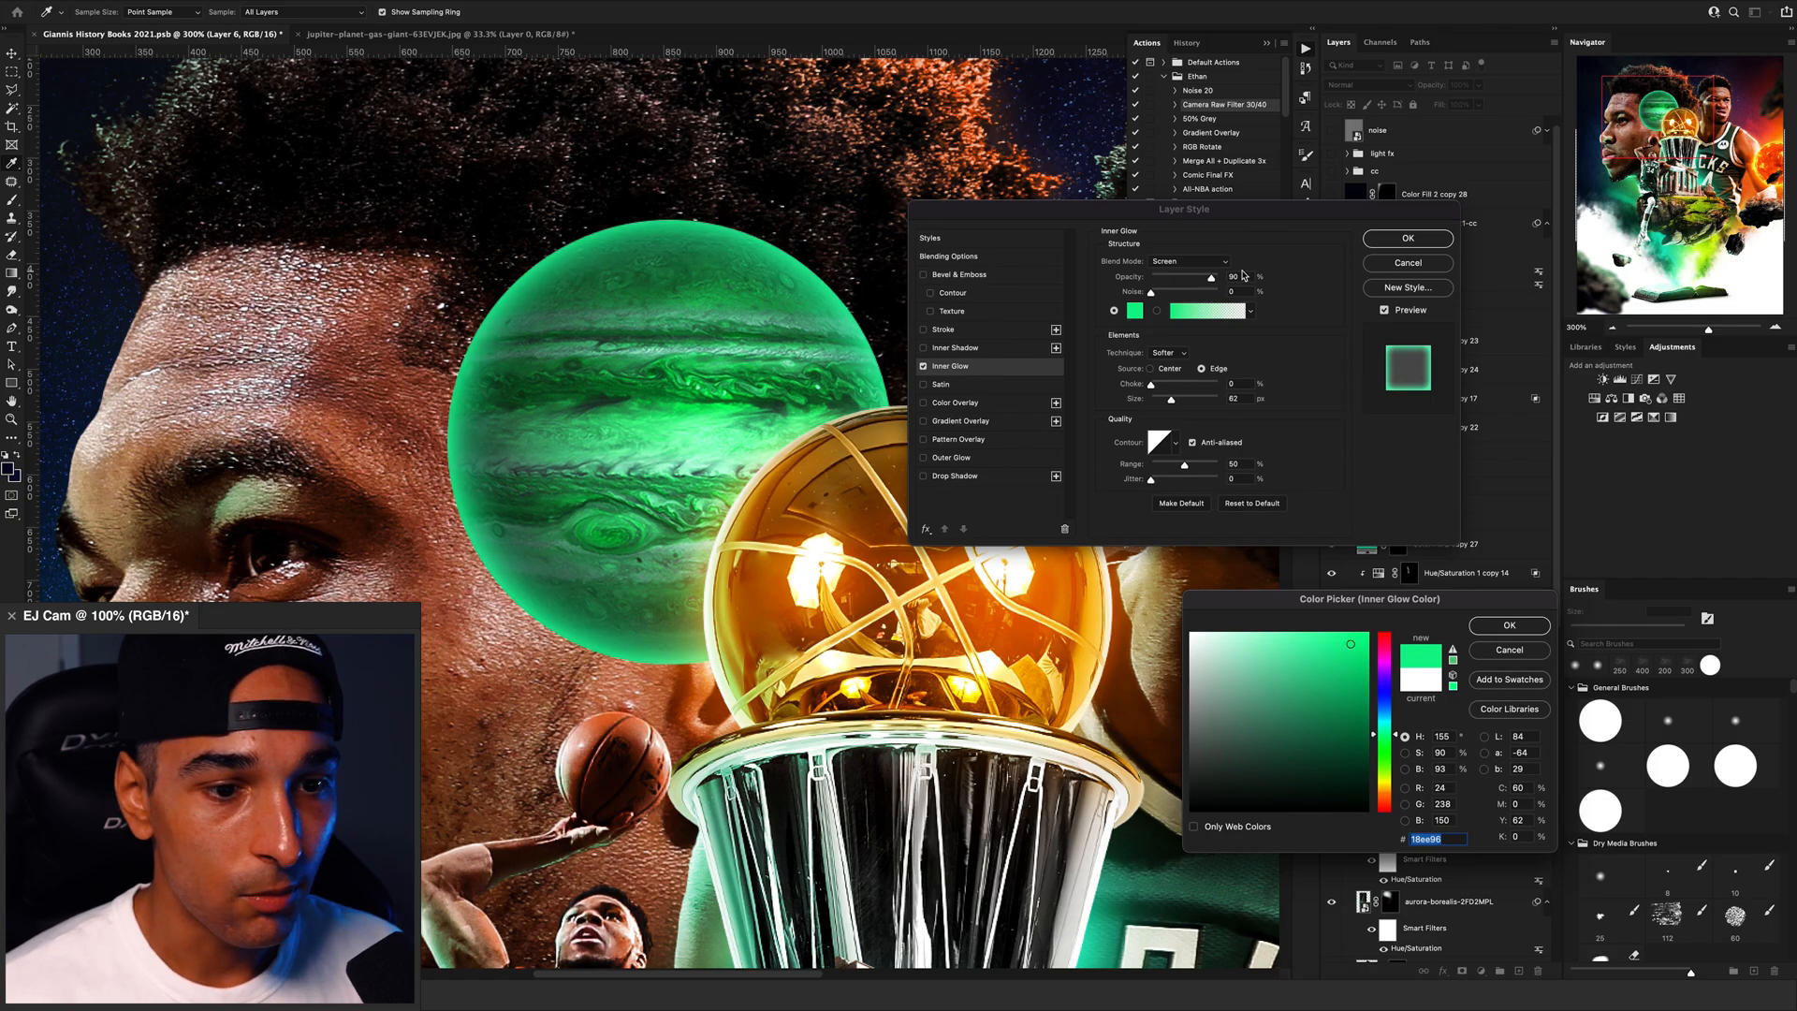
left_click(1510, 625)
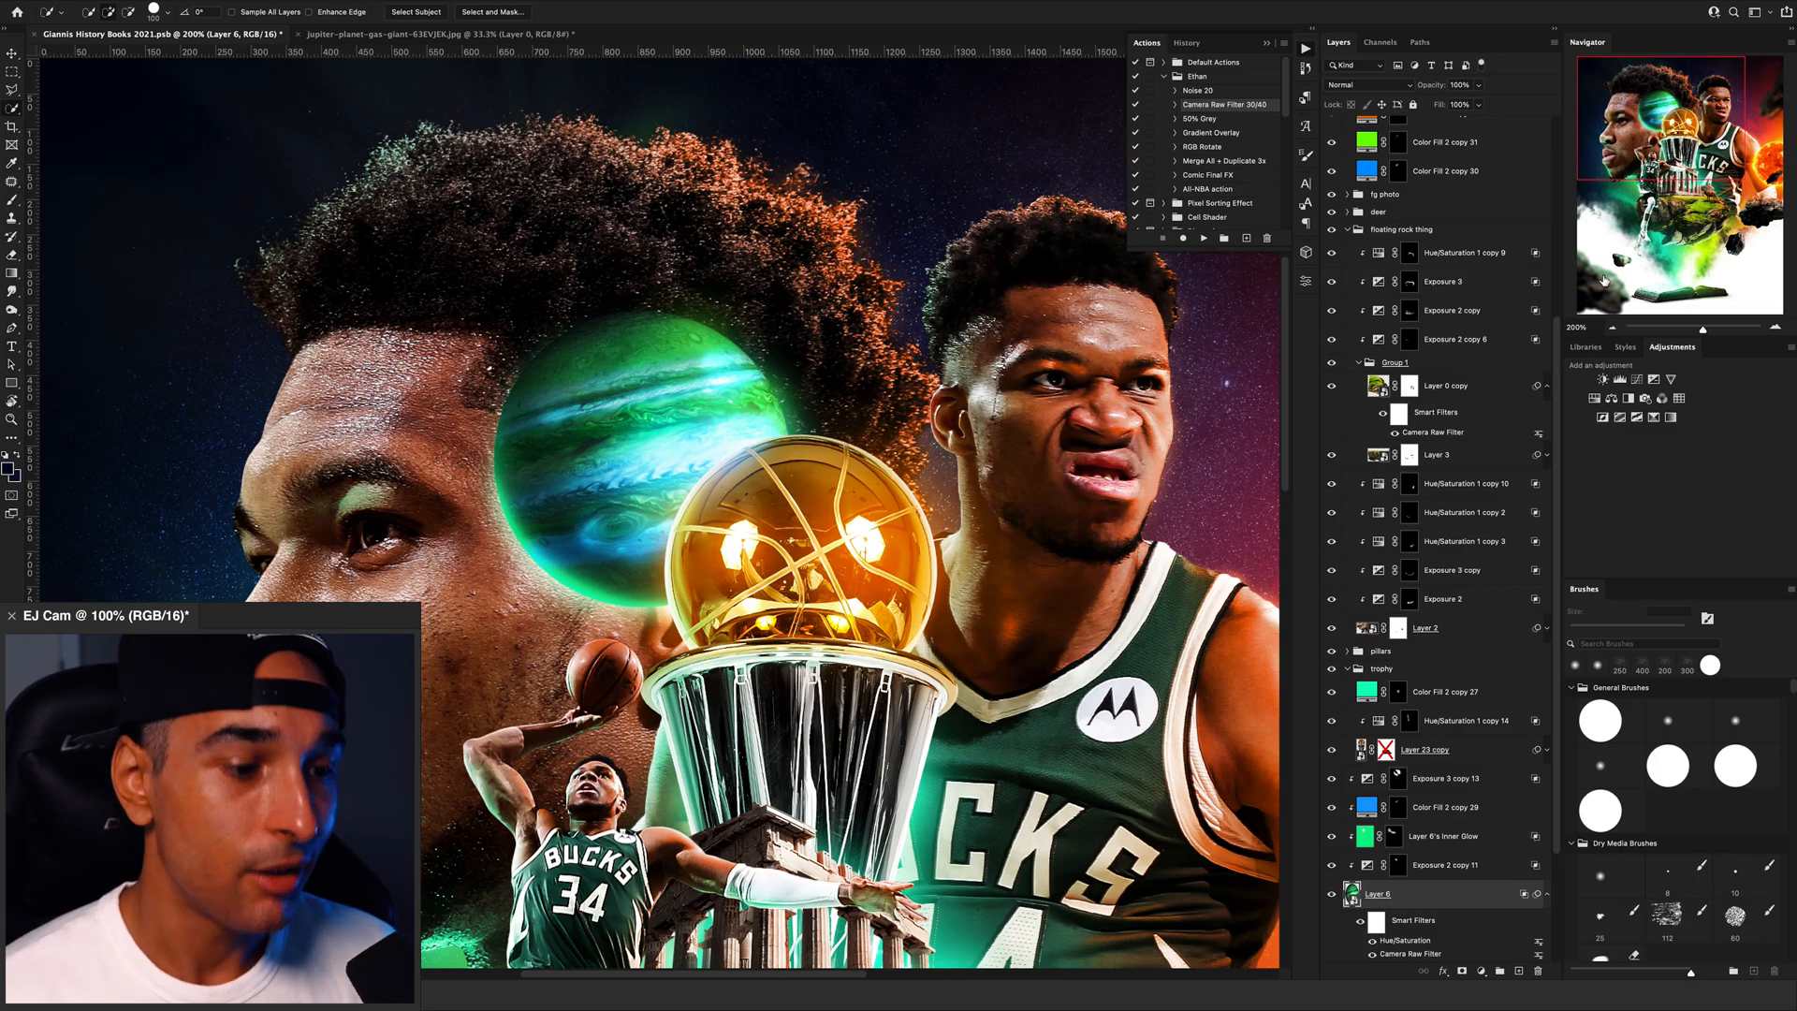
Step: Collapse the smart filters of the lower Giannis-History-Books-2021-cc layer and turn on the noise layer
left_click(1611, 328)
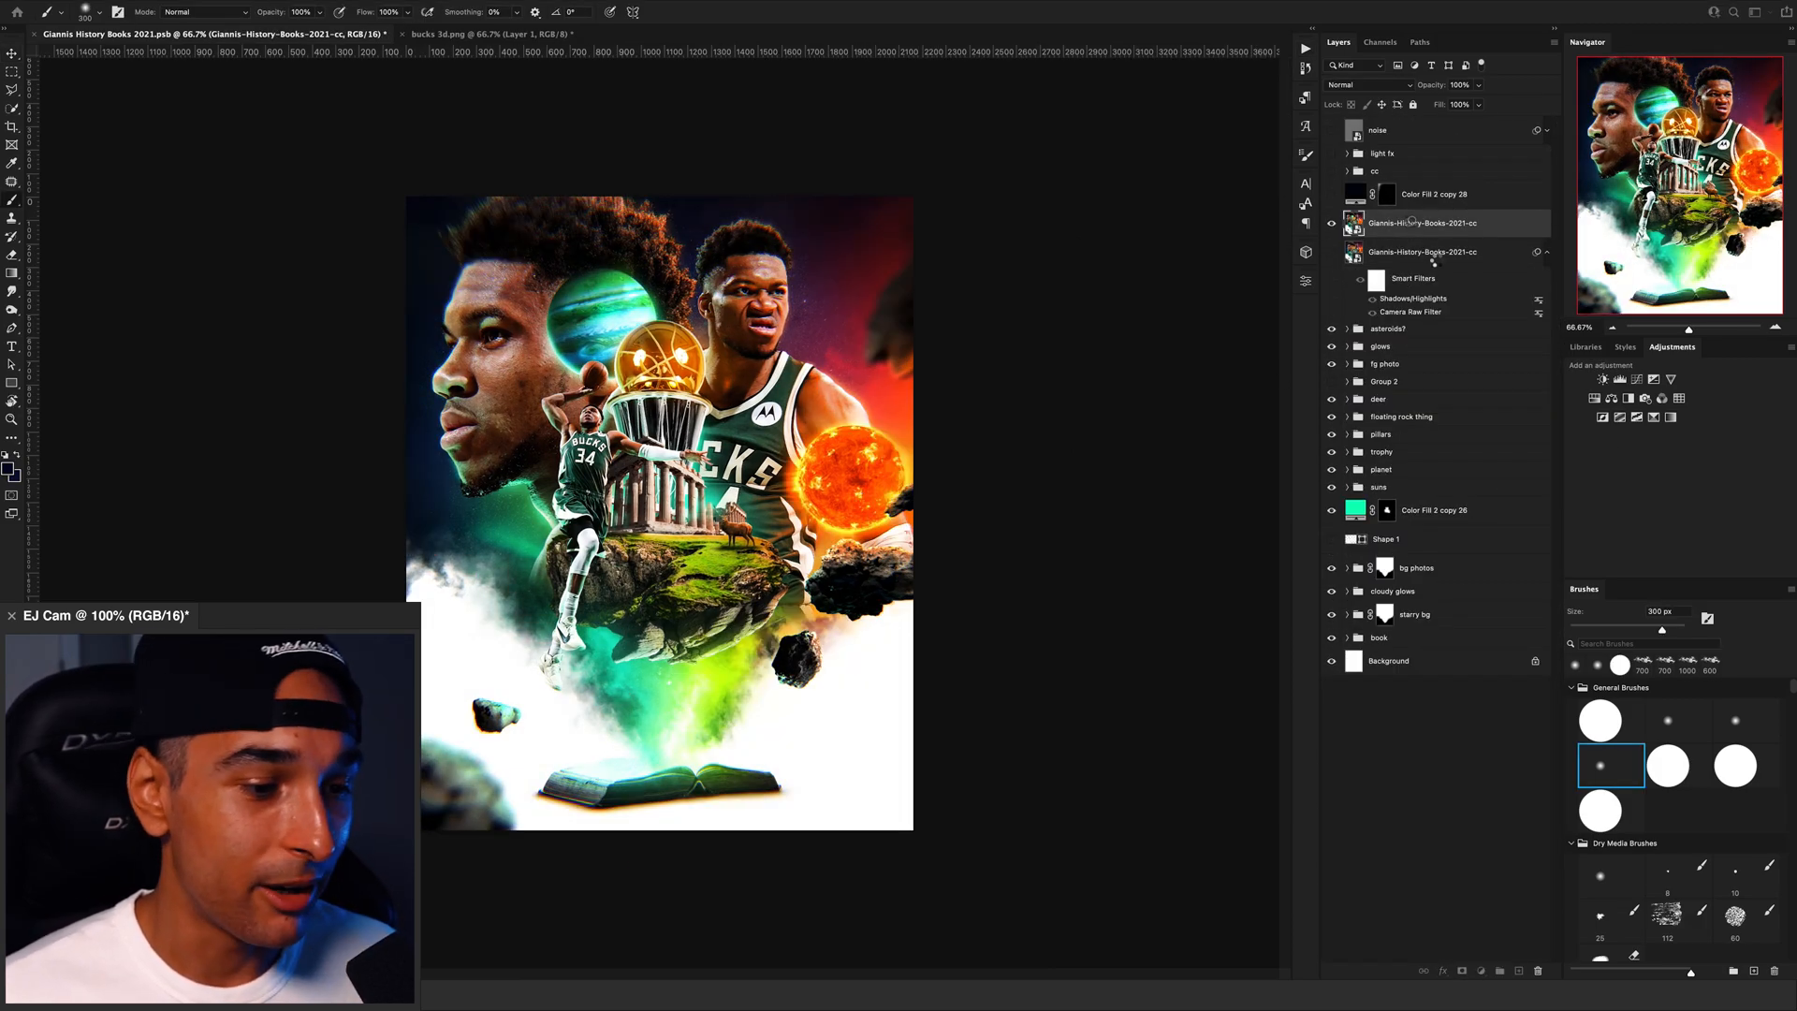
left_click(1442, 261)
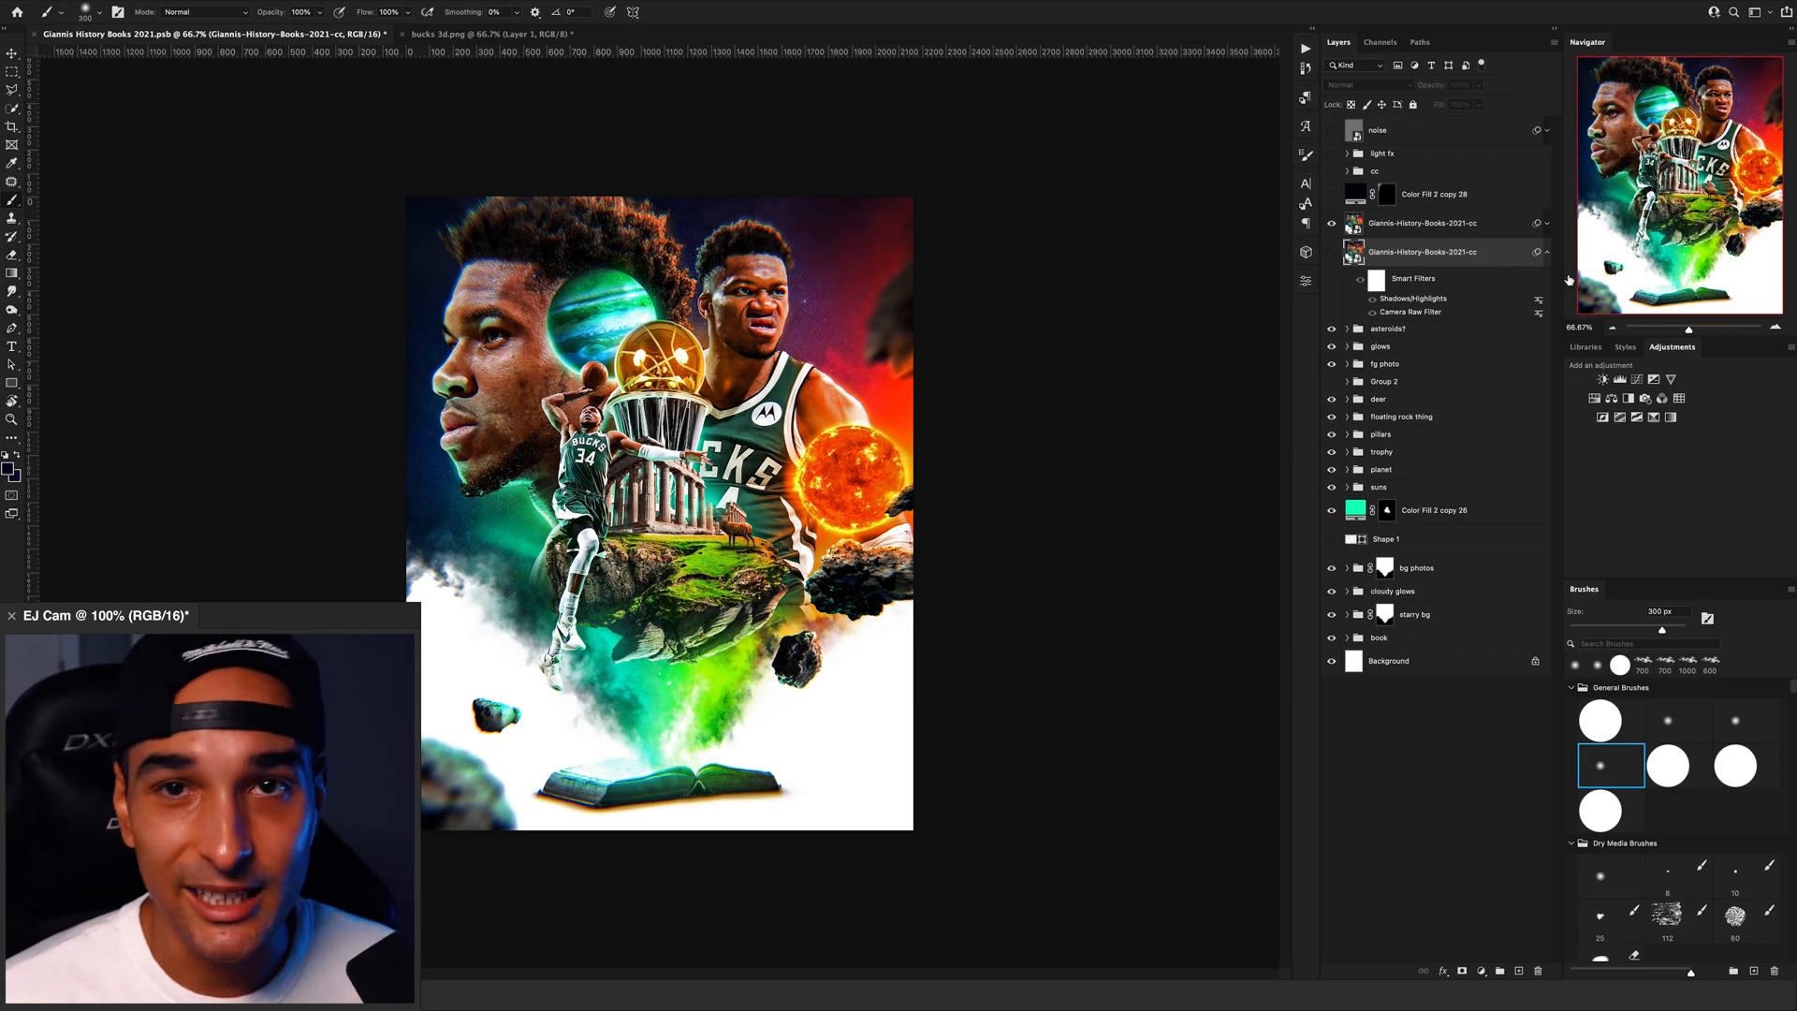
left_click(1546, 251)
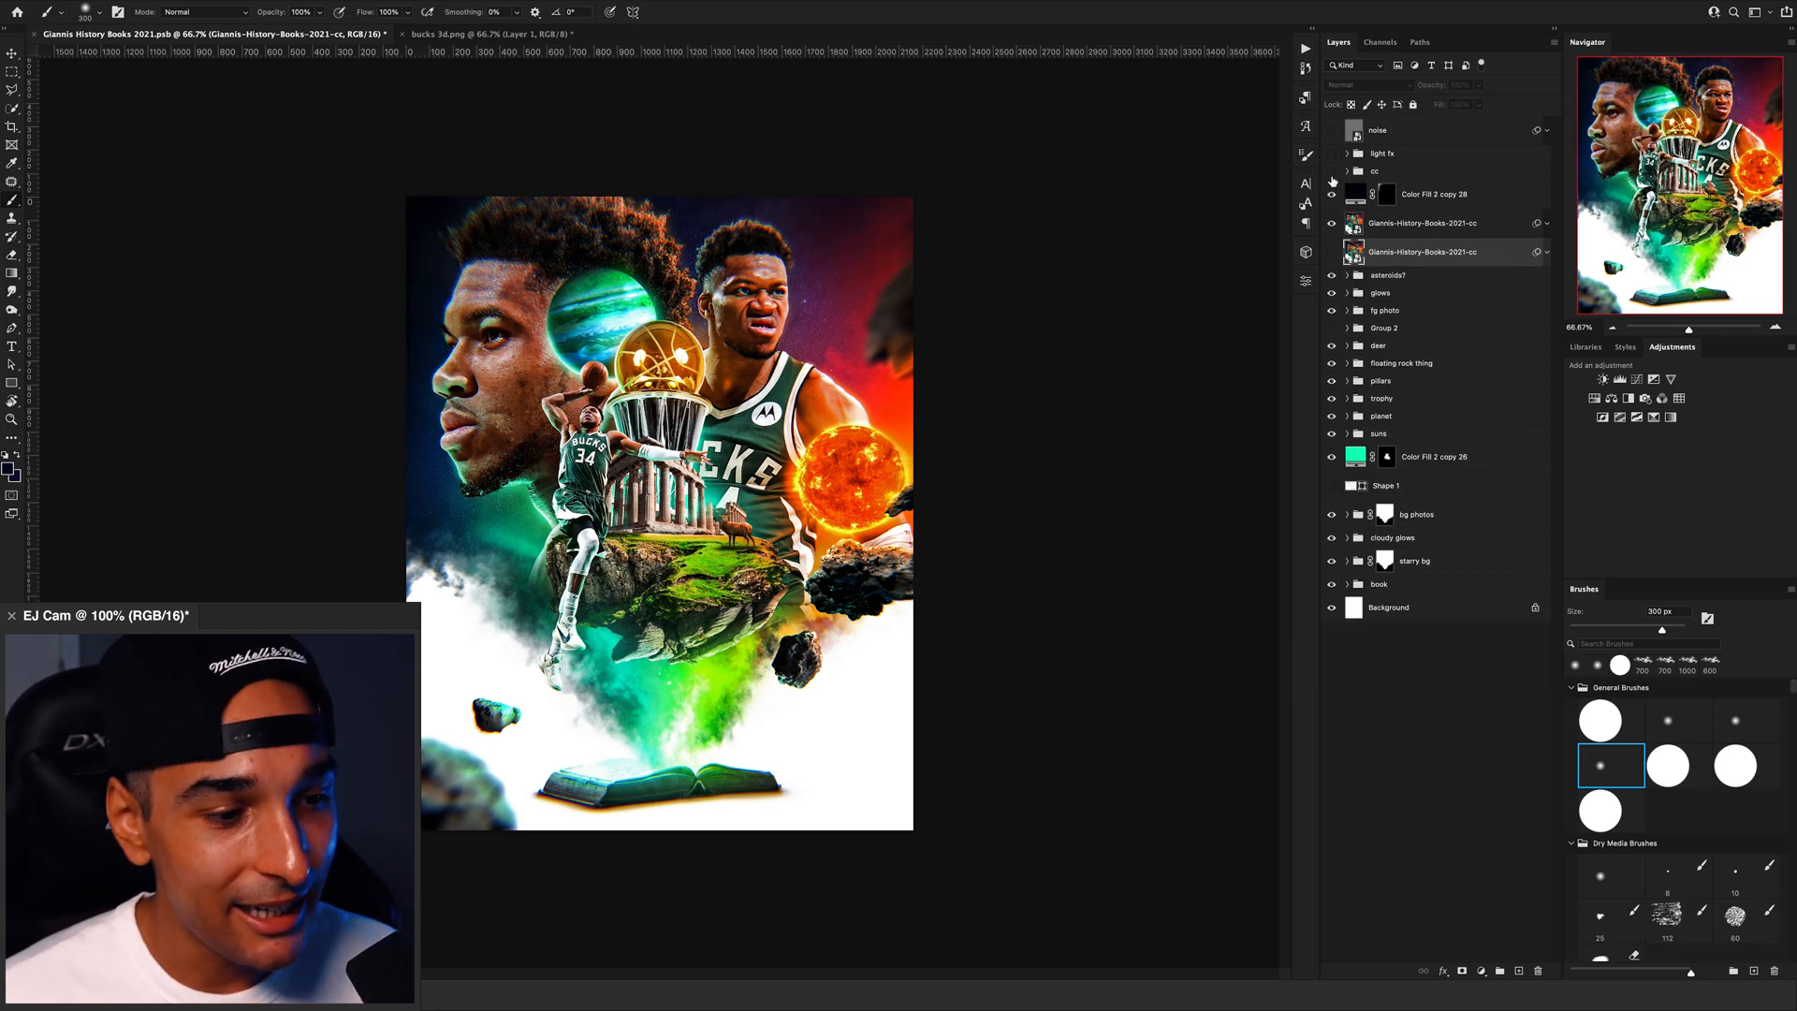
left_click(1331, 130)
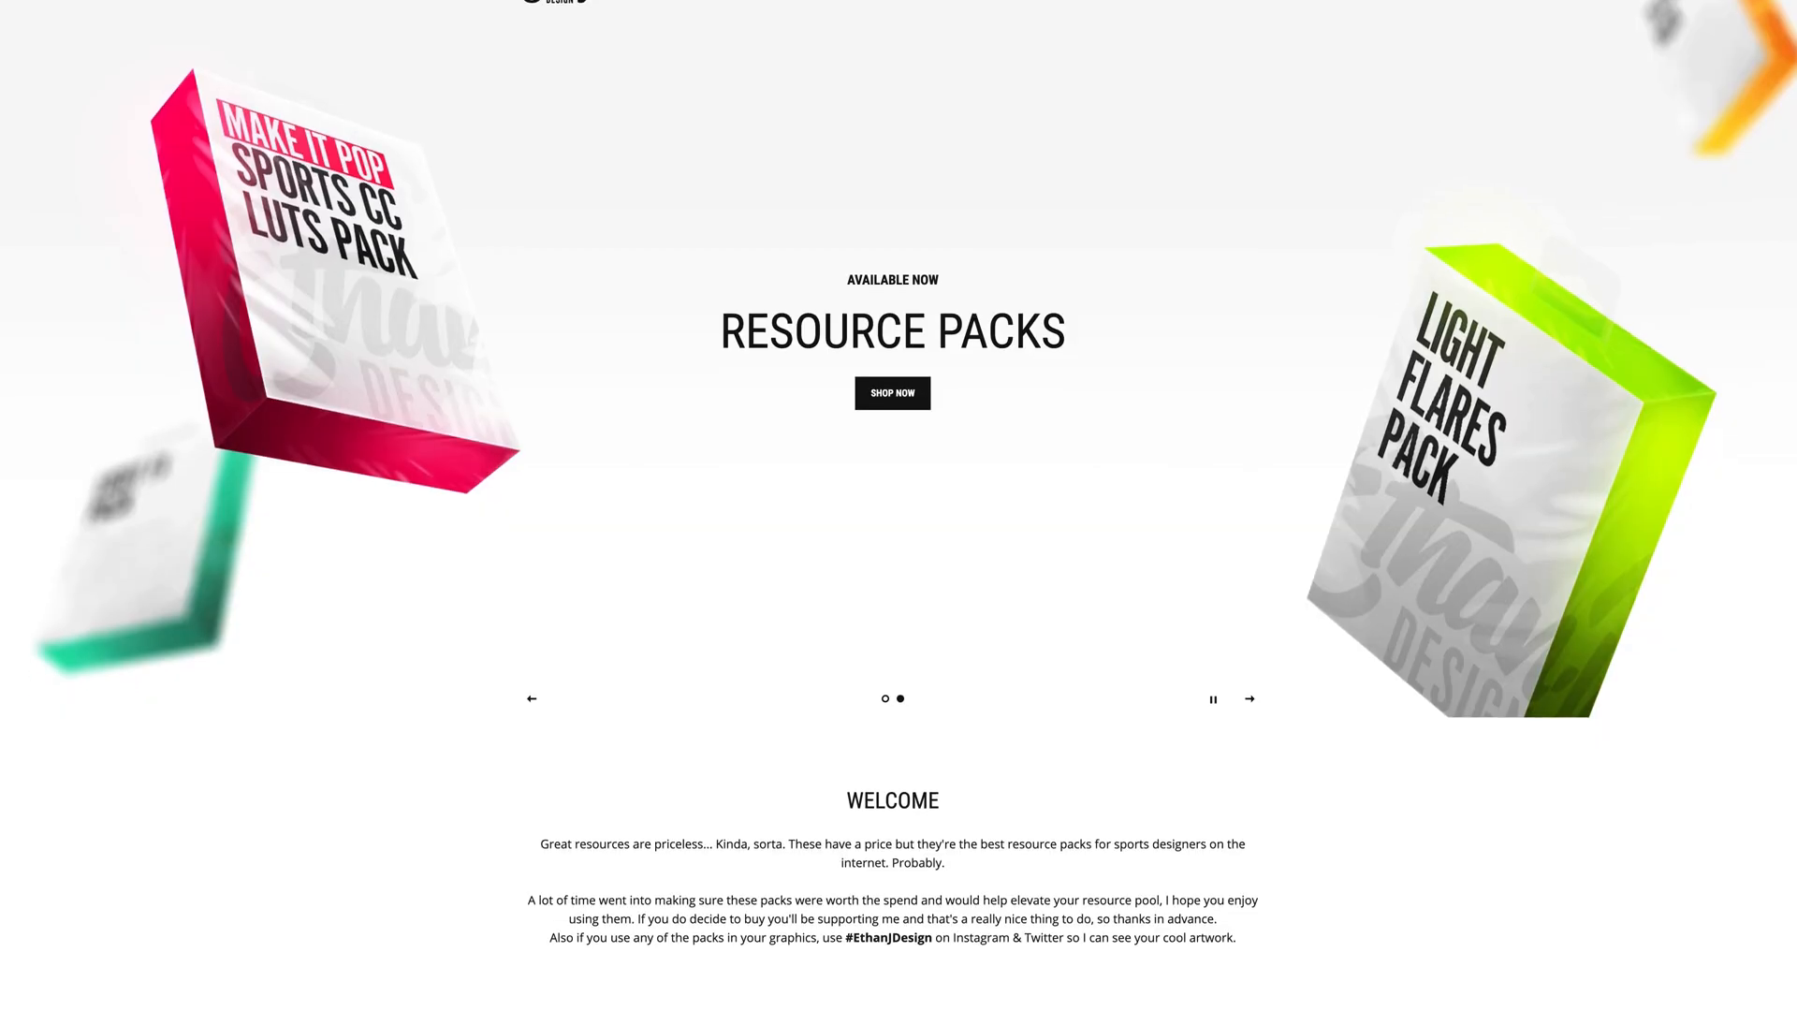
Step: In the web browser, open the Light FX Pack from the shop's featured collection and view its sample light images
scroll(898, 506, "down", 3)
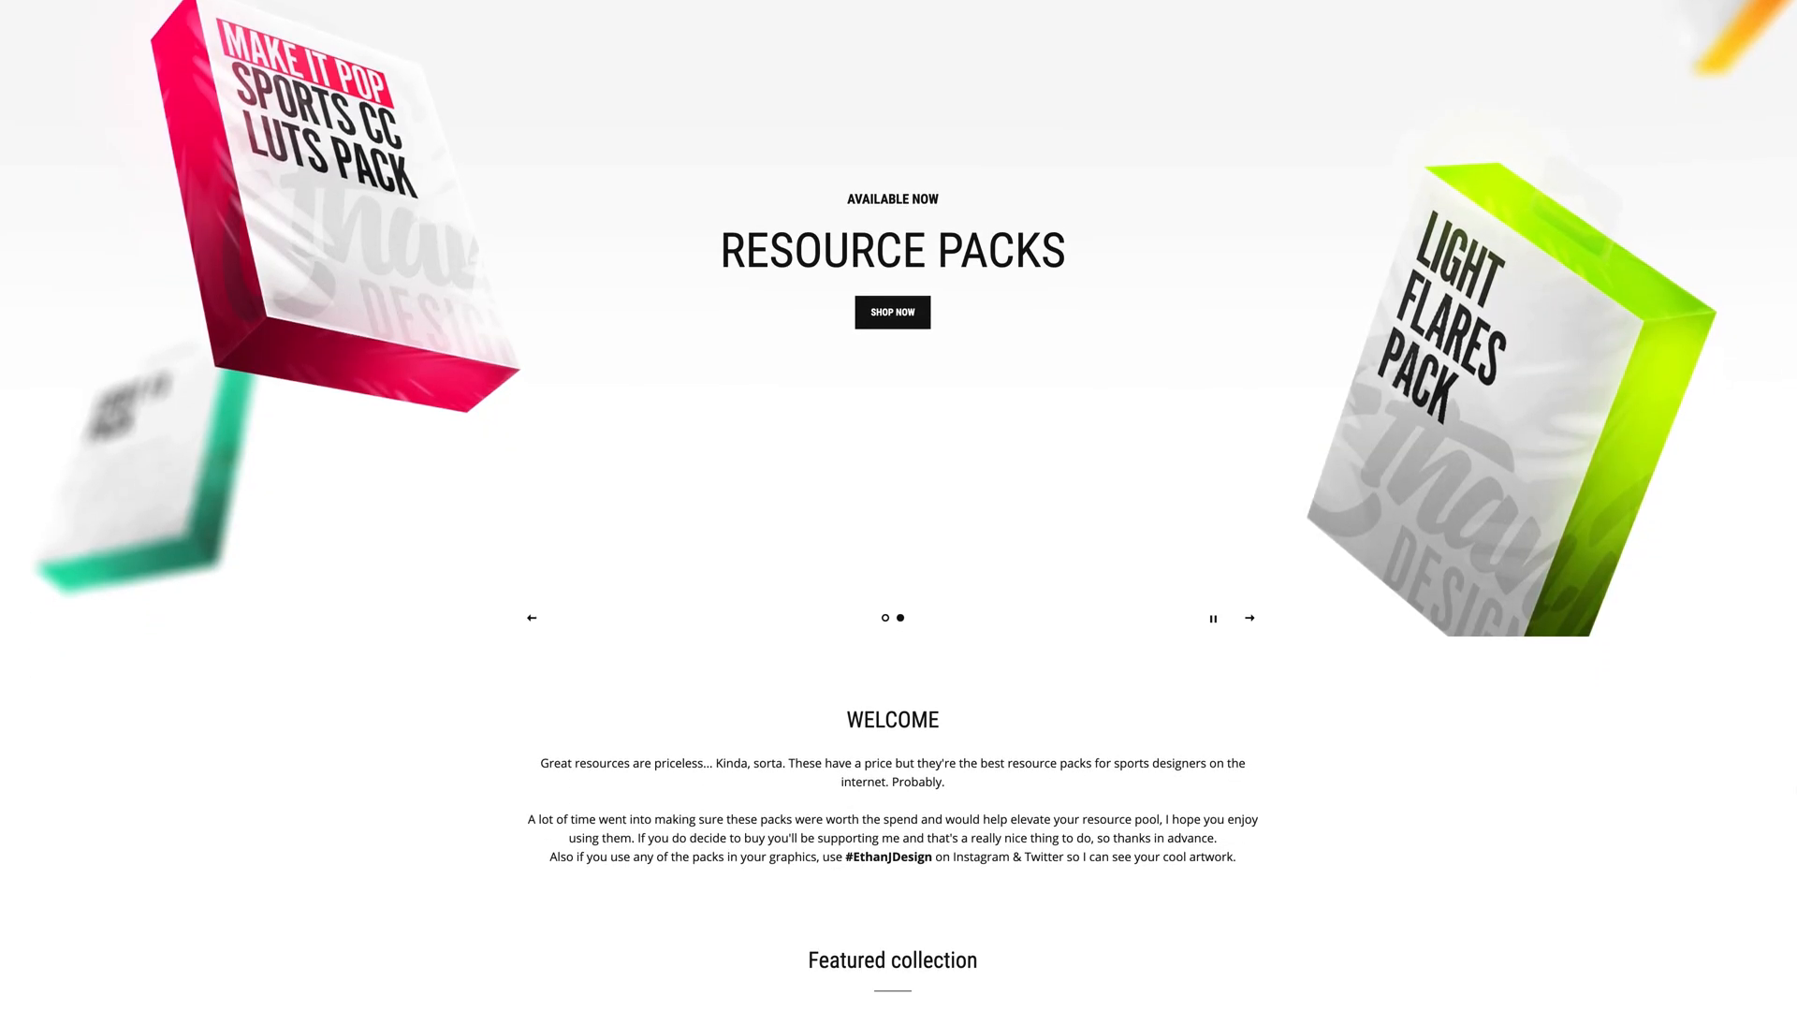
scroll(898, 505, "down", 6)
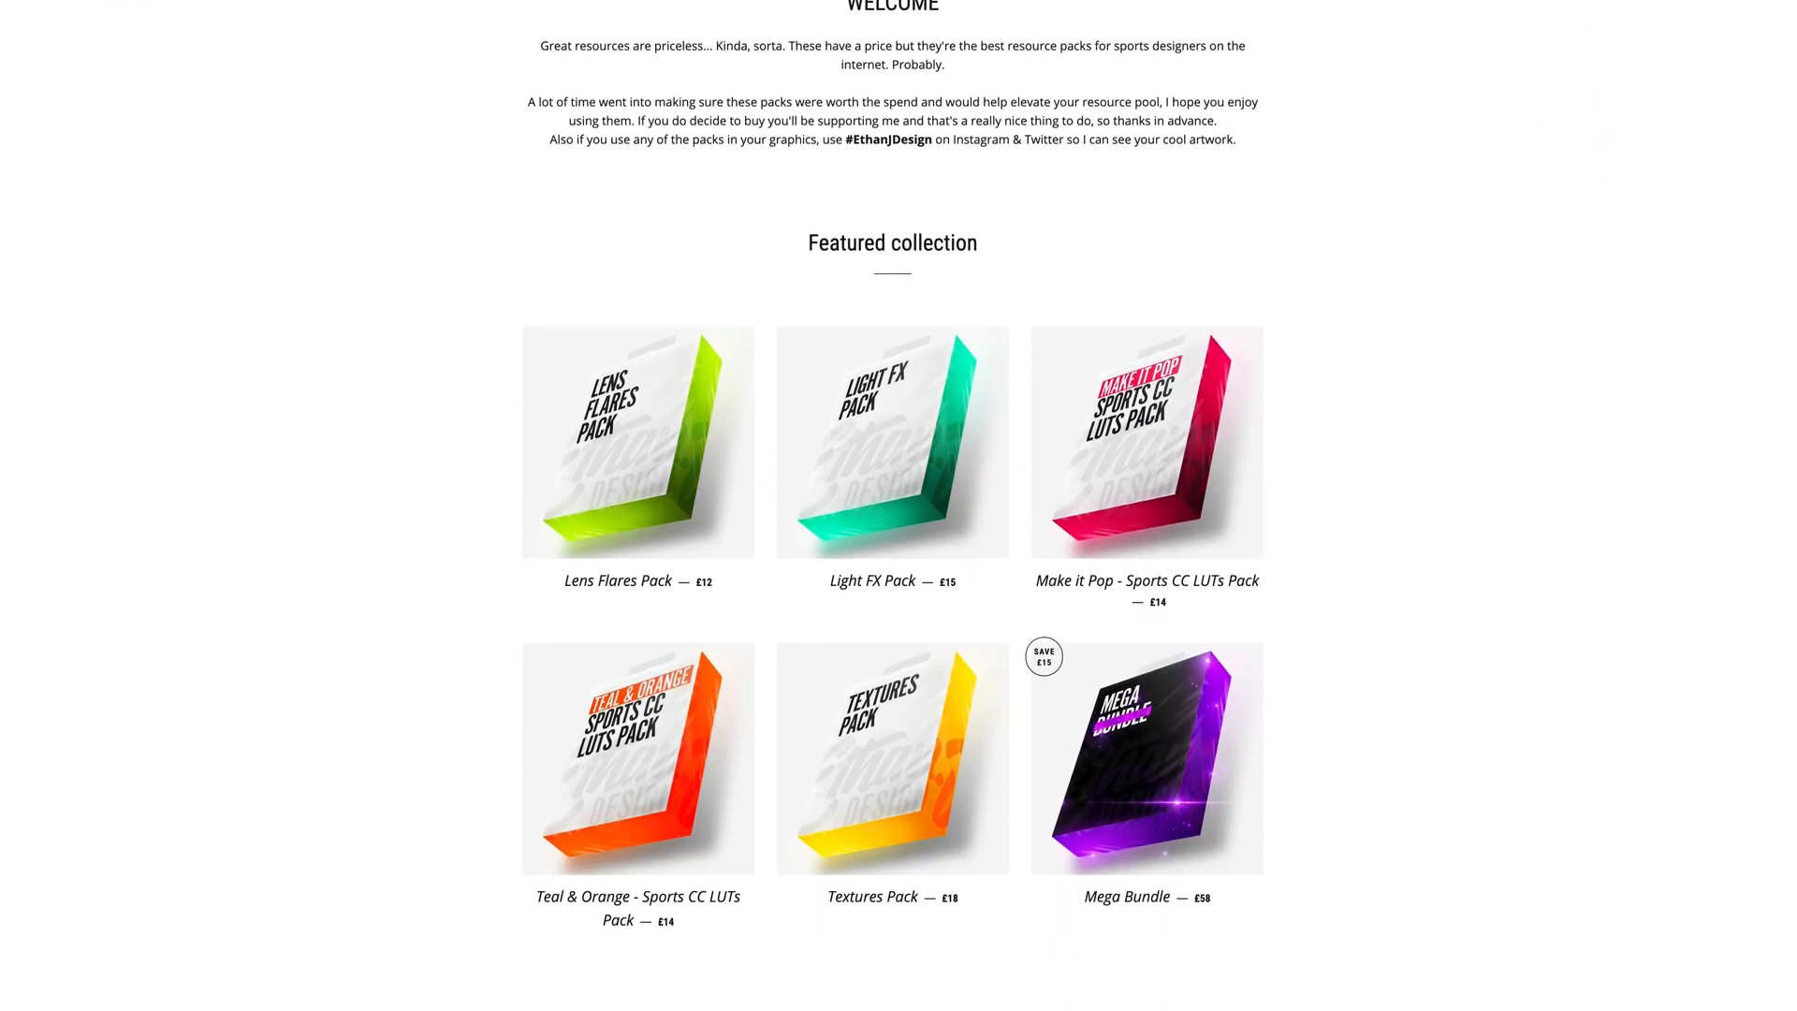
scroll(925, 530, "up", 1)
left_click(919, 528)
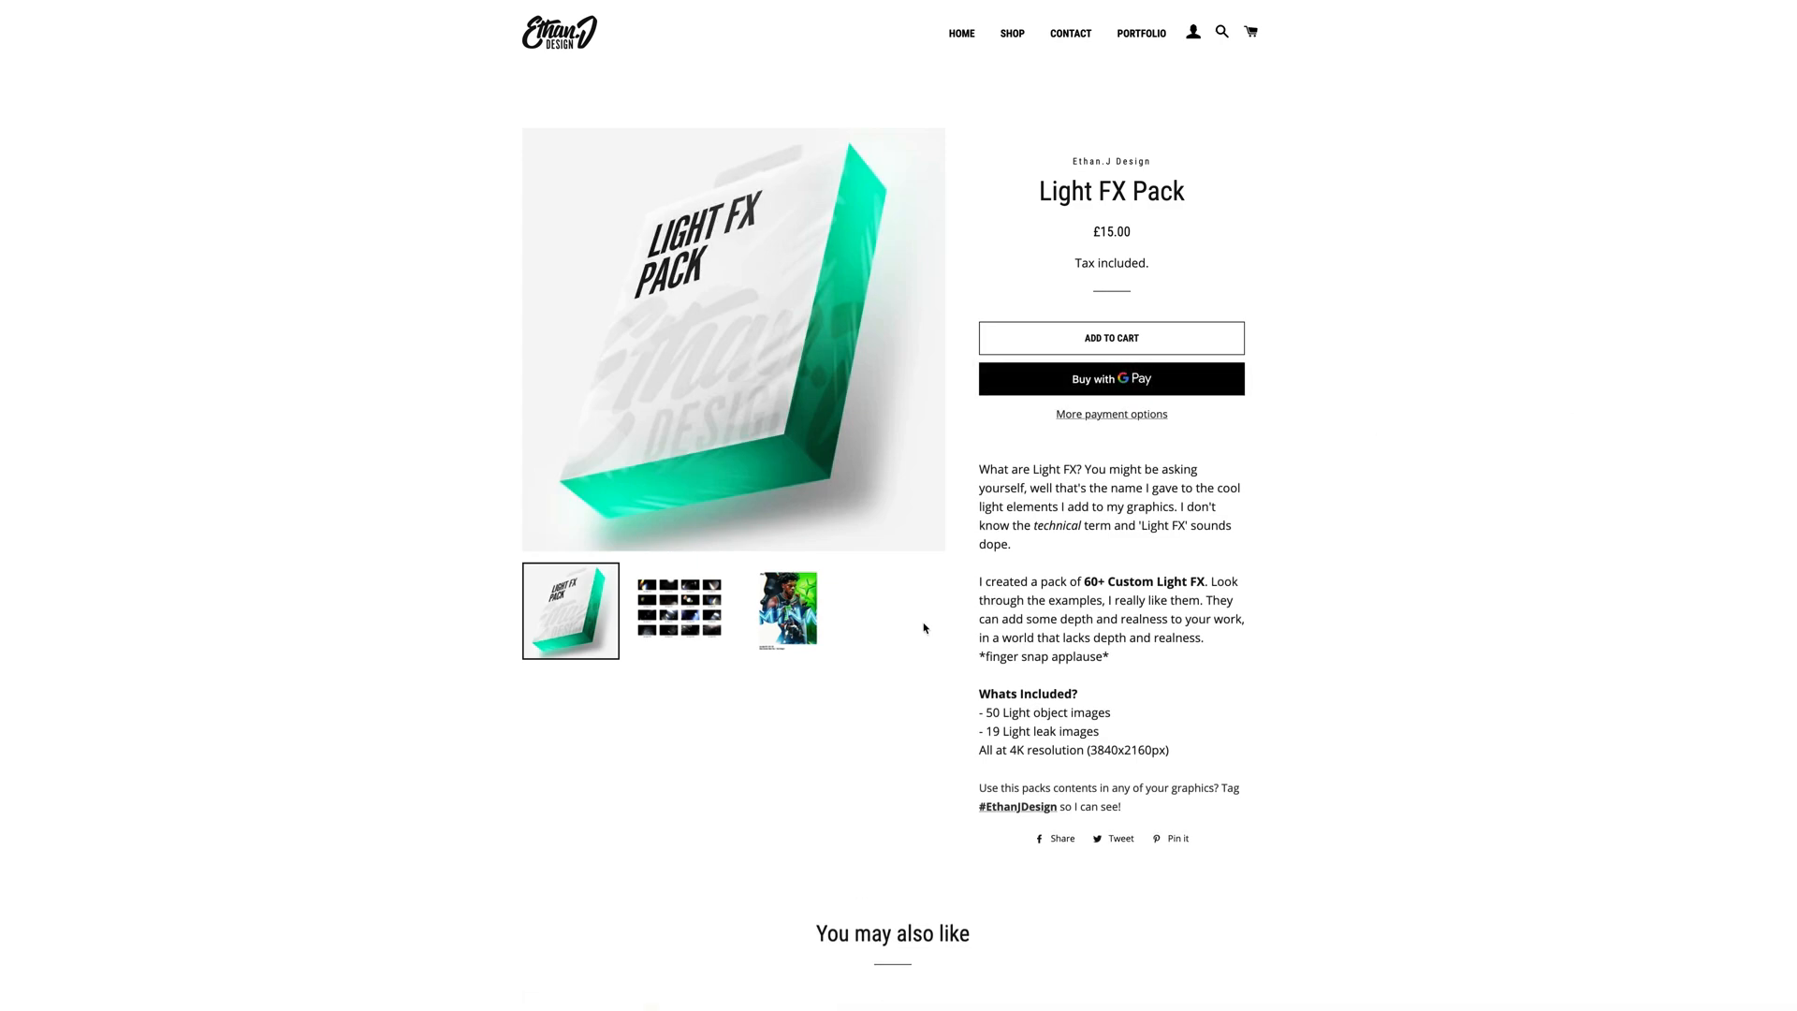
left_click(685, 618)
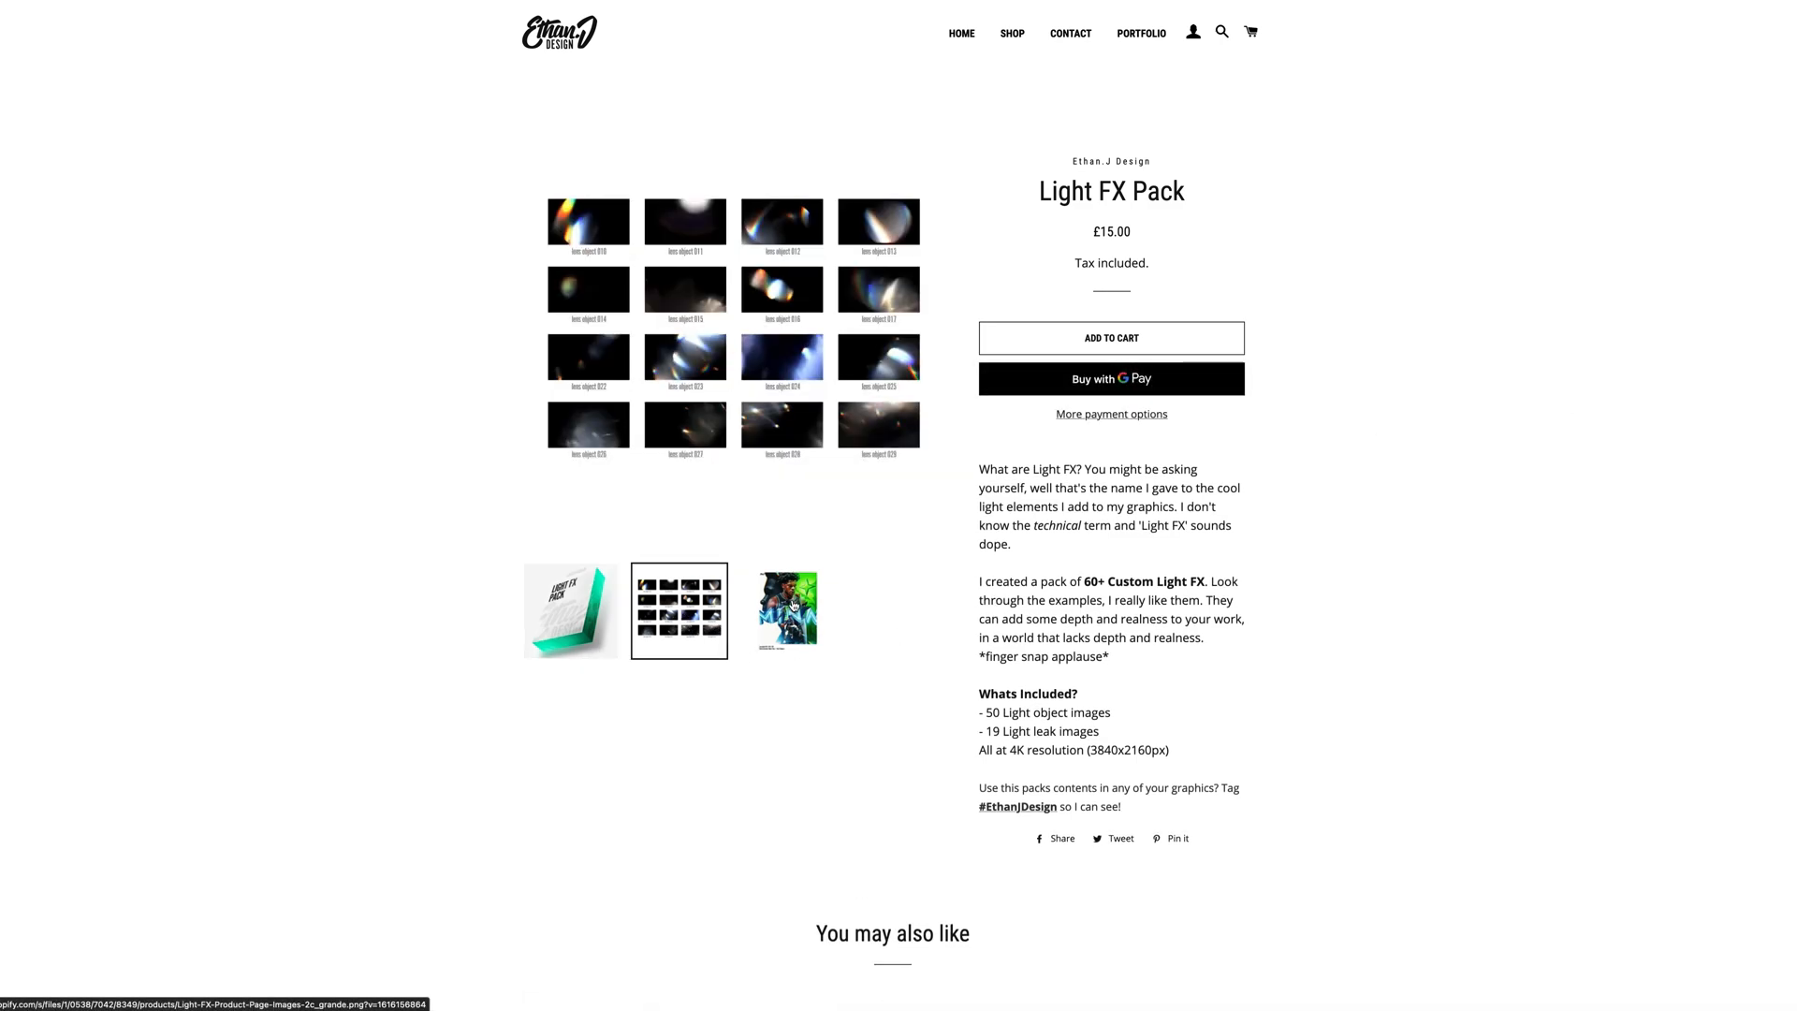